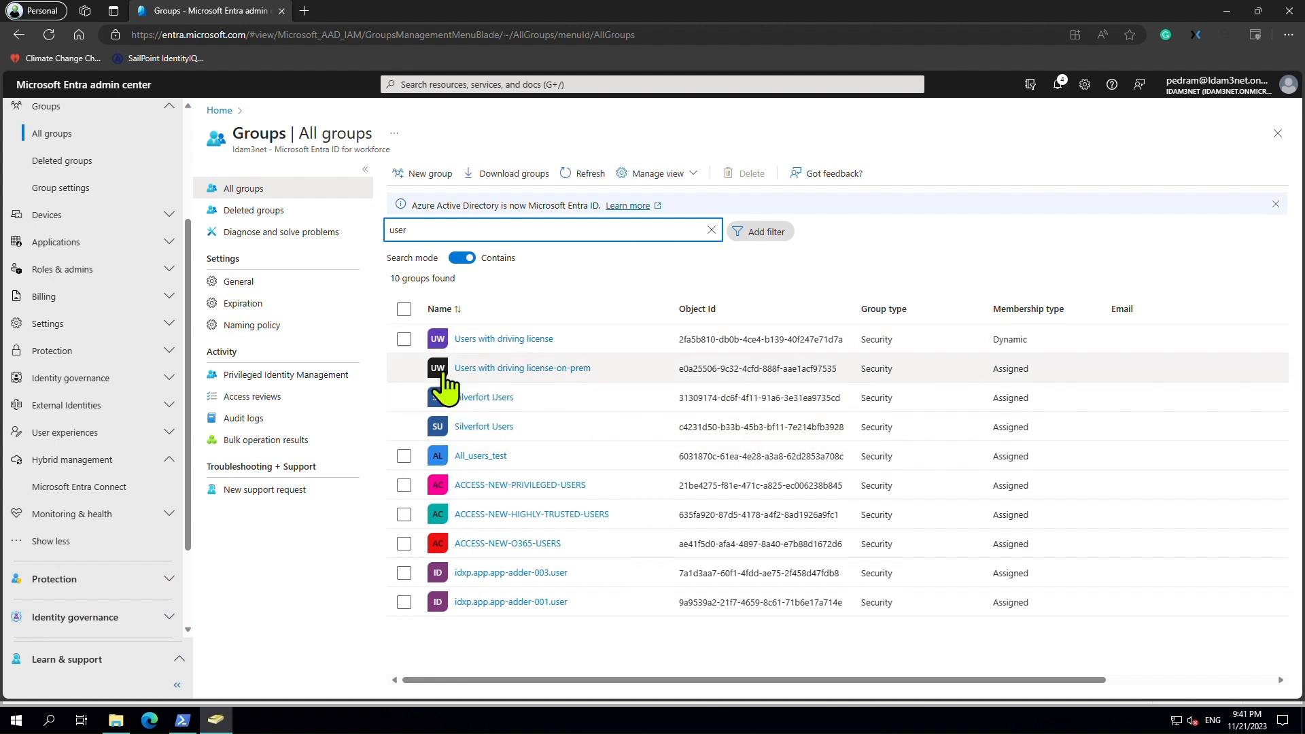
# In the Attribute Editor, set Users with driving license-on-prem's adminDescription to 'Group_' and apply it.
pyautogui.click(1236, 10)
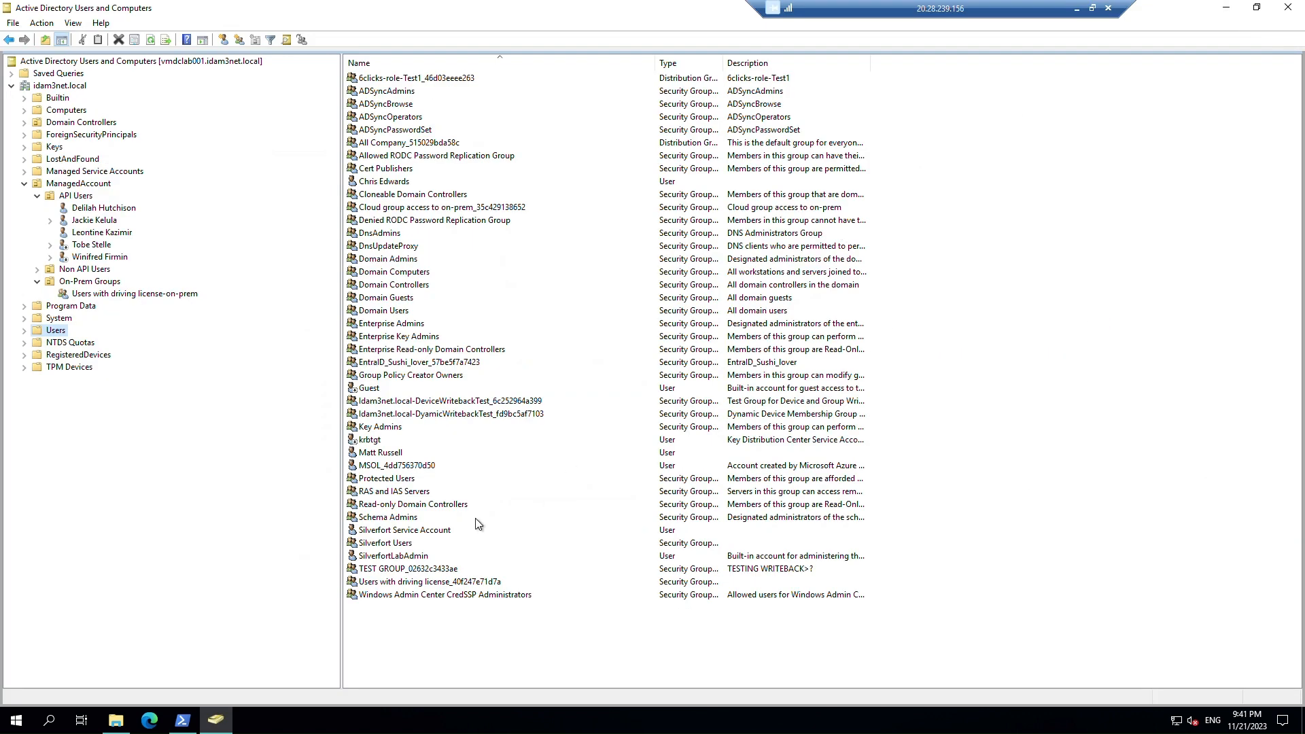
pyautogui.click(120, 298)
pyautogui.rightClick(119, 298)
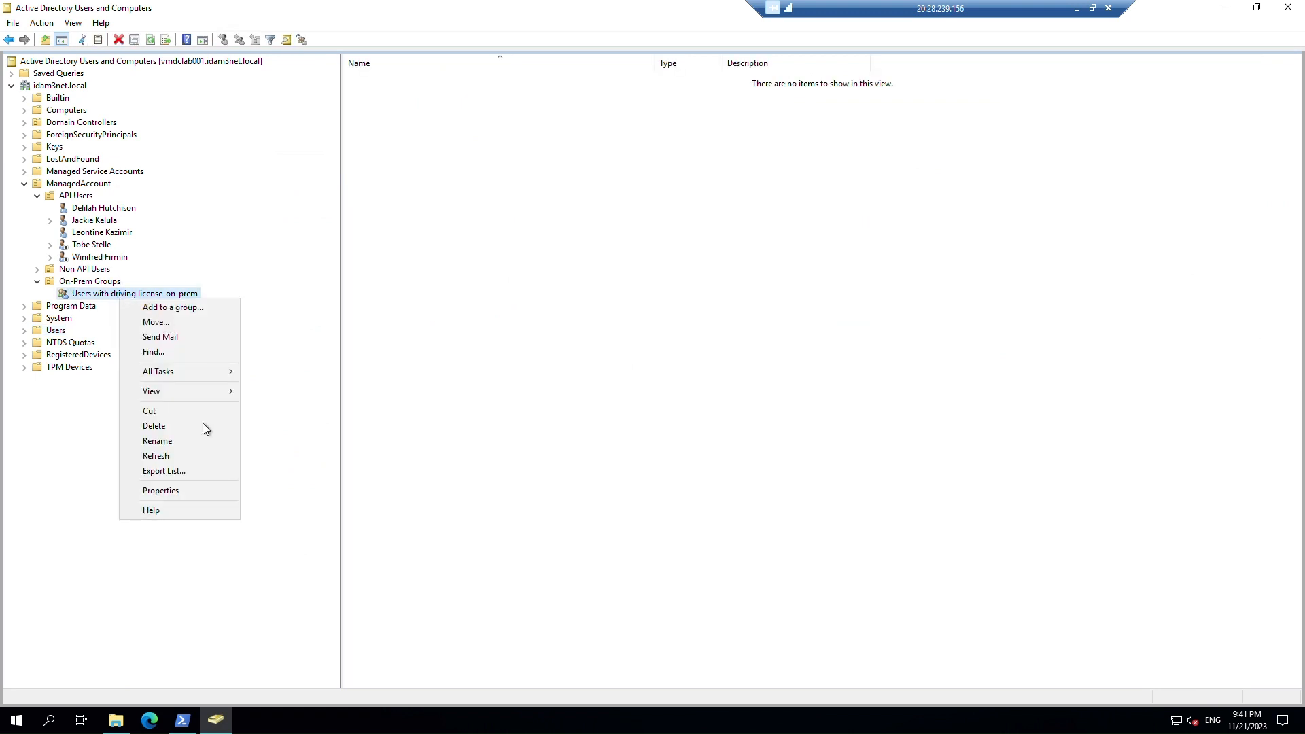
pyautogui.click(210, 490)
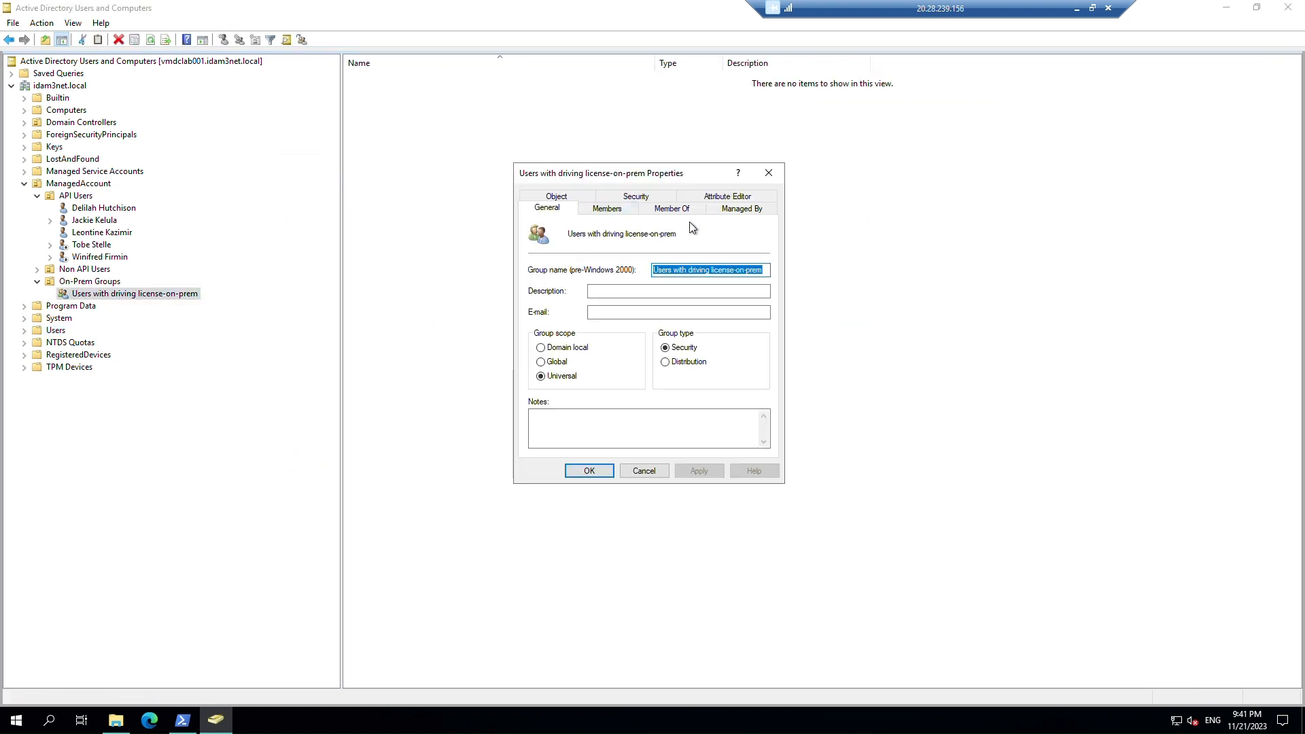
pyautogui.click(745, 199)
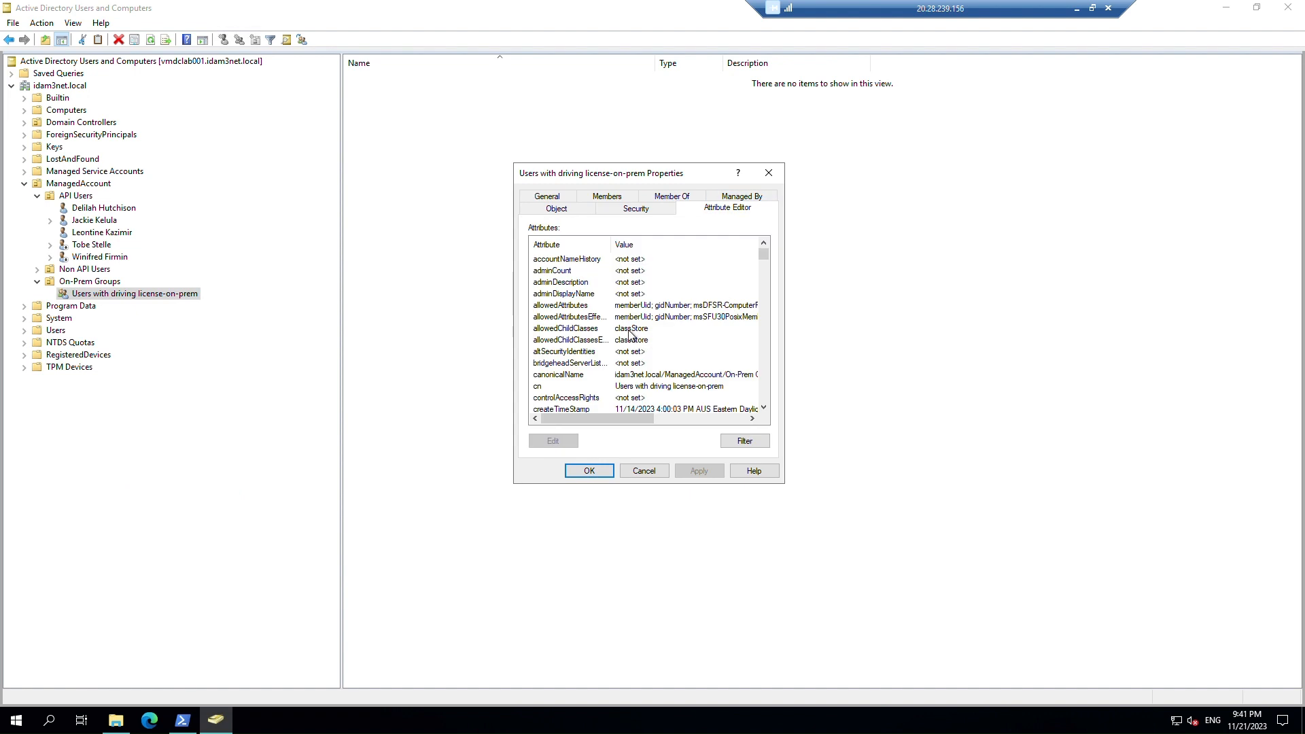
pyautogui.doubleClick(562, 282)
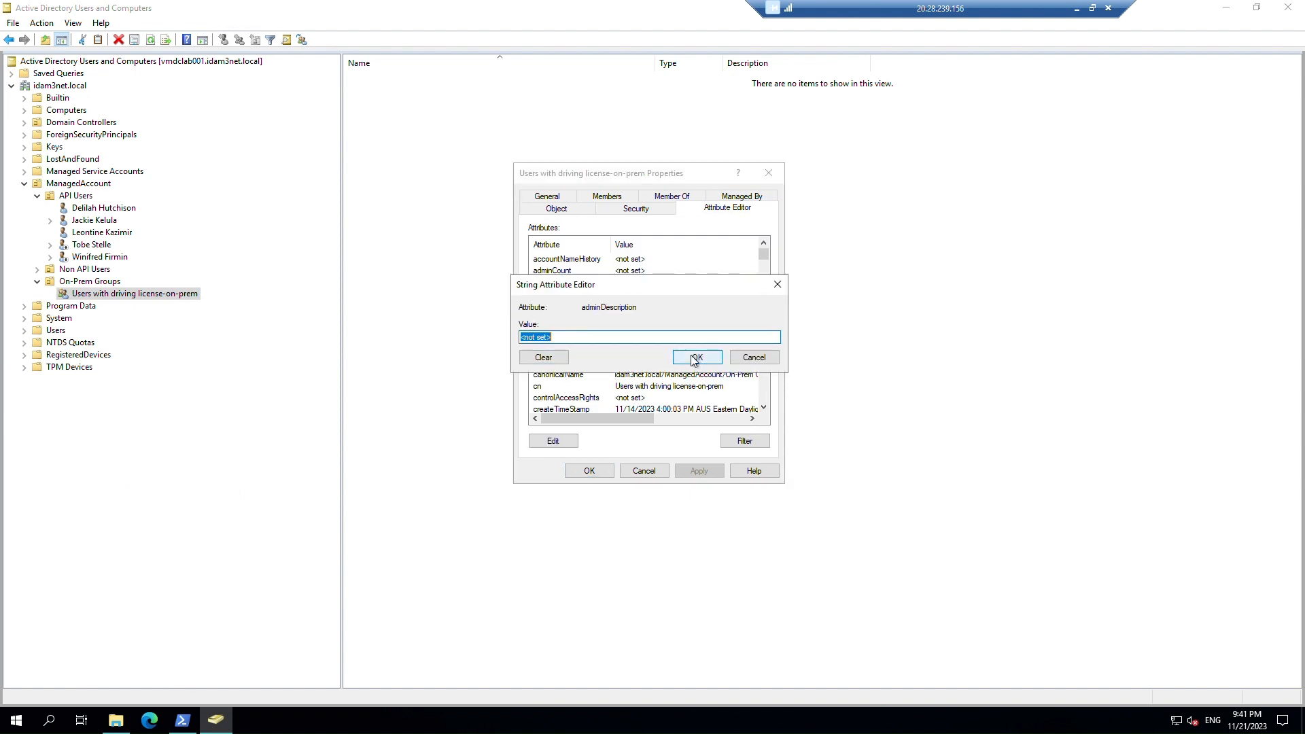
pyautogui.write('Group_')
pyautogui.click(697, 365)
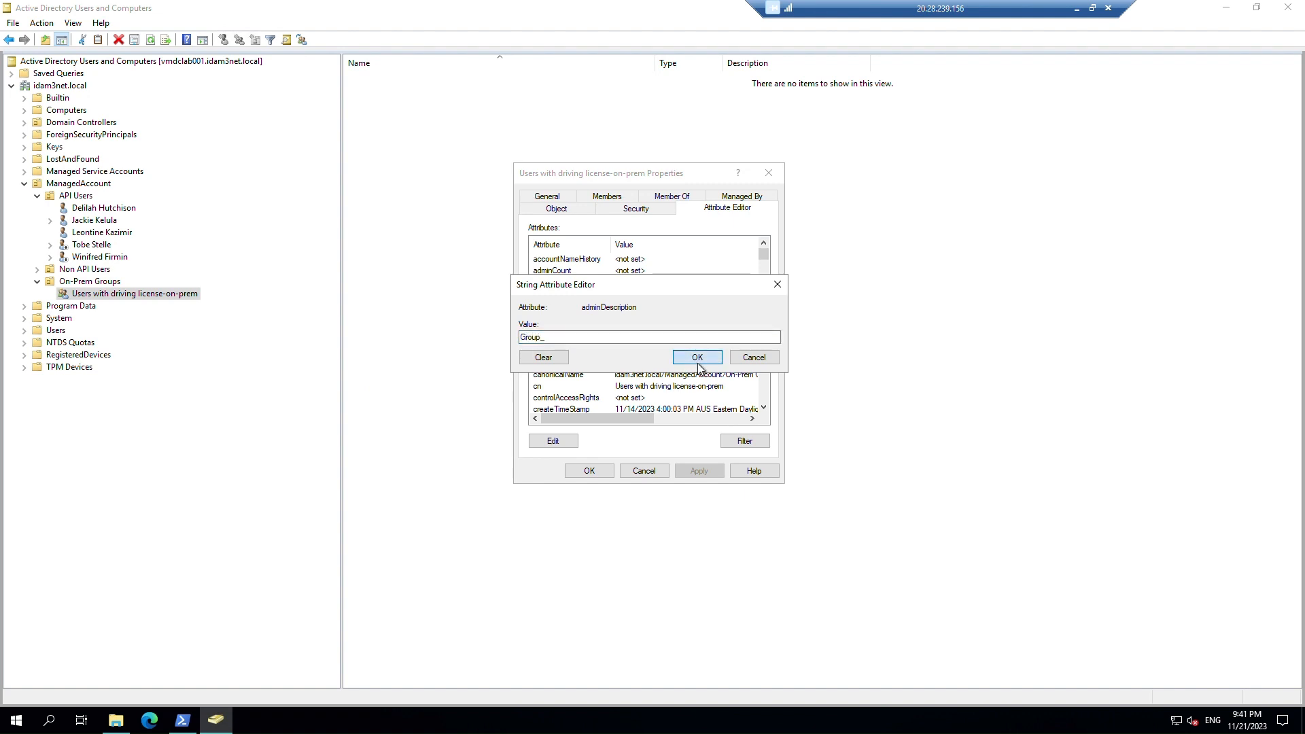
pyautogui.click(697, 358)
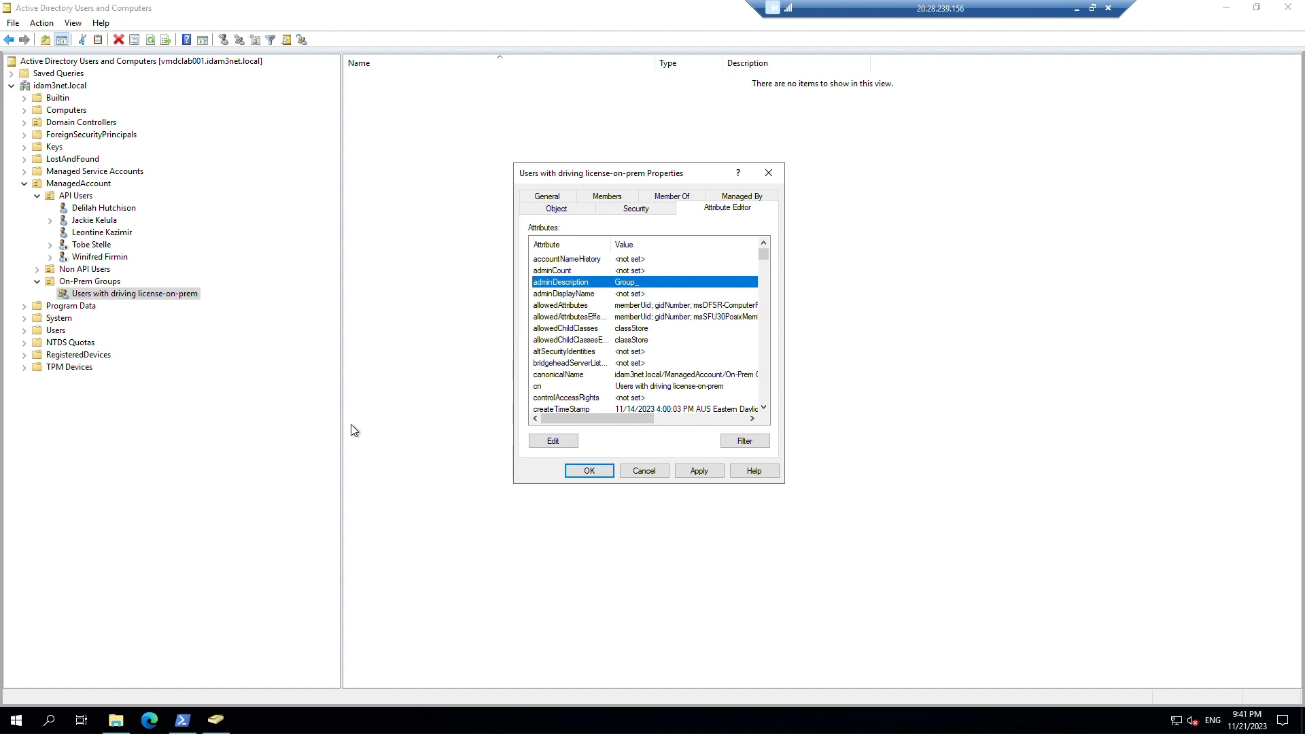
pyautogui.click(702, 474)
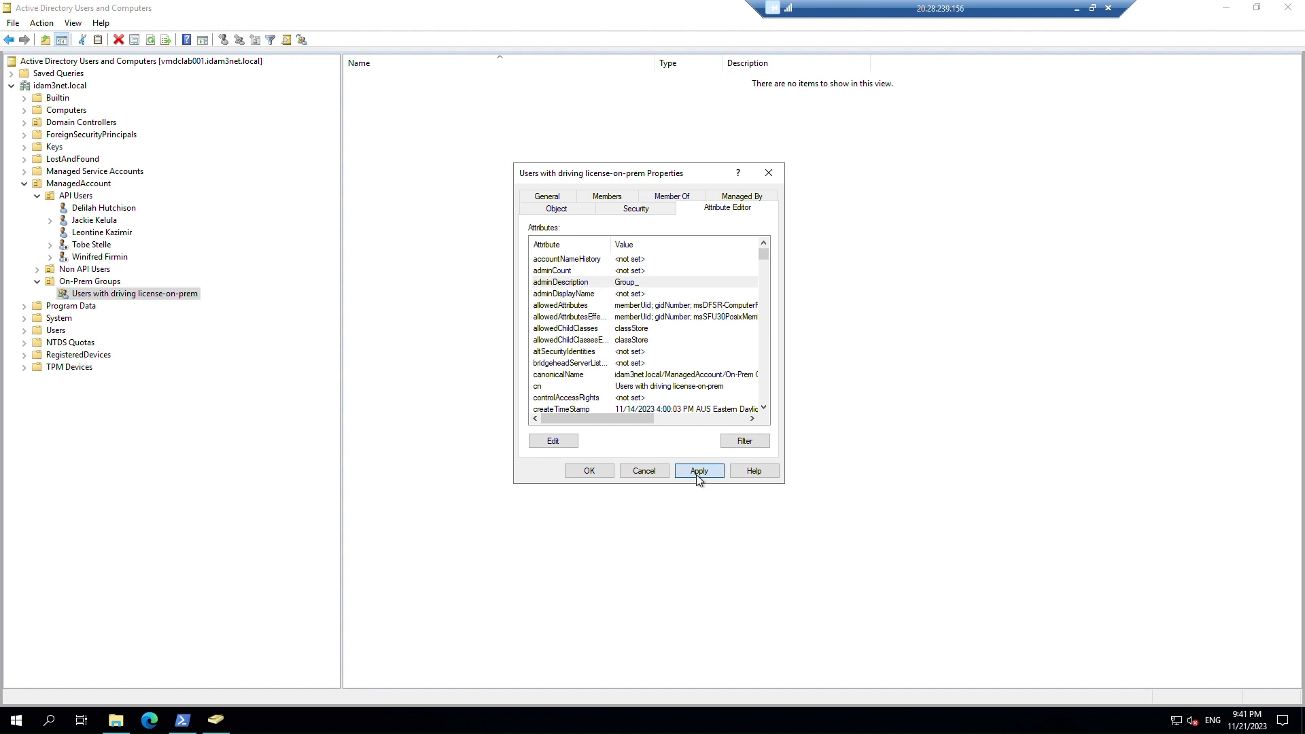
pyautogui.click(584, 472)
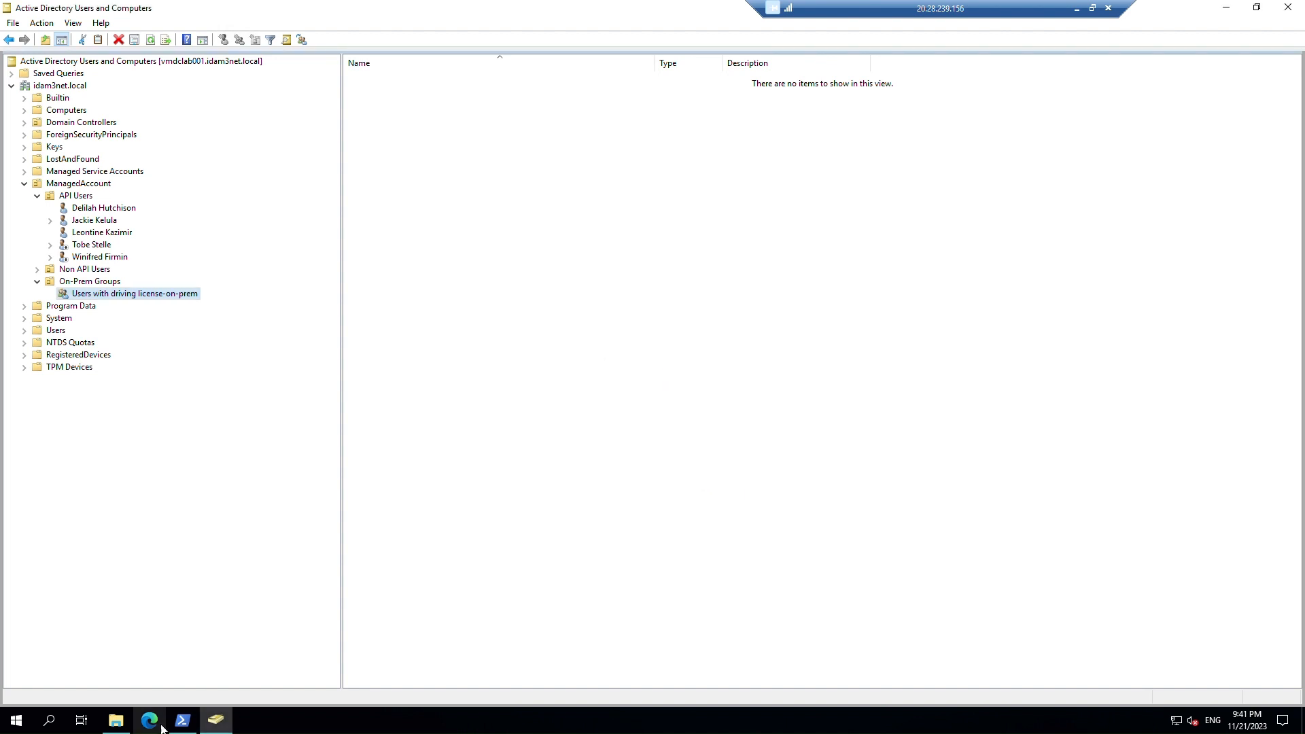
# Run an initial sync cycle with Start-ADSyncSyncCycle -PolicyType Initial in PowerShell.
pyautogui.click(181, 722)
pyautogui.click(420, 452)
pyautogui.press('Escape')
pyautogui.press('Escape')
pyautogui.write('Start-ADSyncSyncCycle -PolicyType Initial')
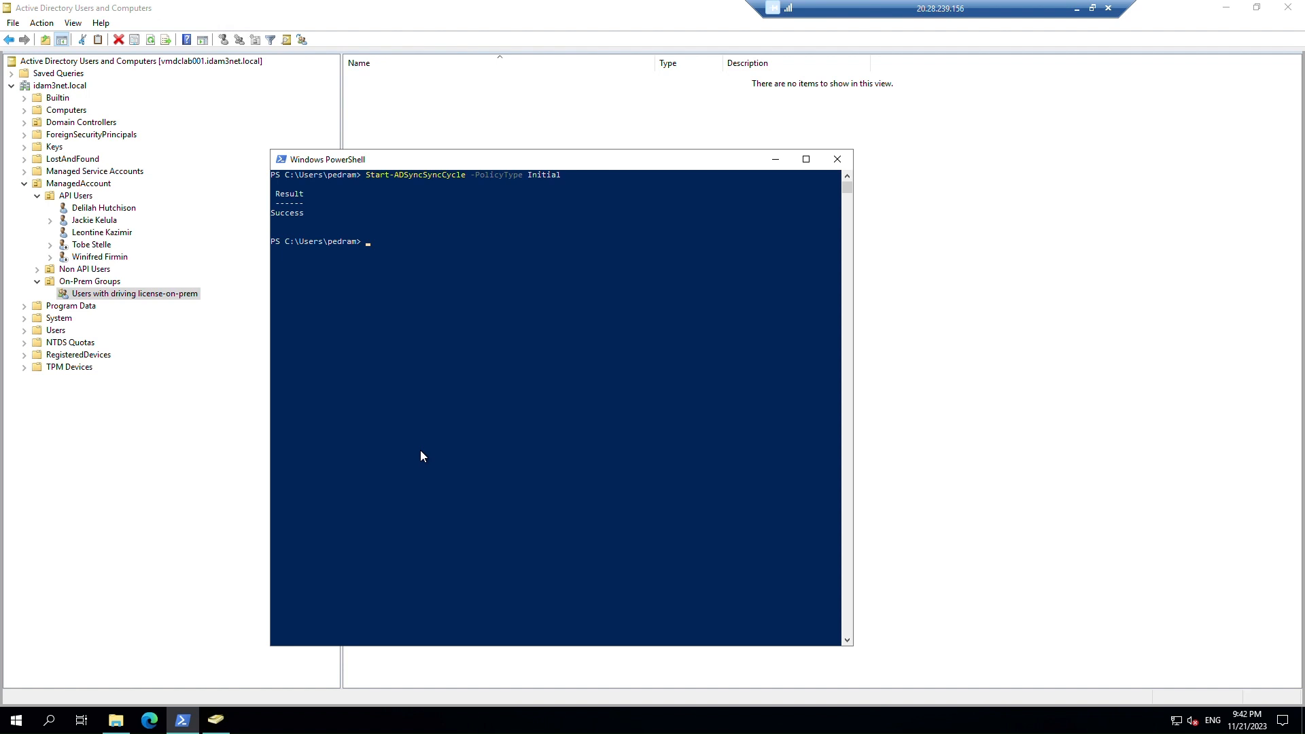
# List sync features with Get-ADSyncAADCompanyFeature and highlight the UnifiedGroupWriteback line.
pyautogui.write('Get-ADSyncAADCompanyFeature')
pyautogui.press('Return')
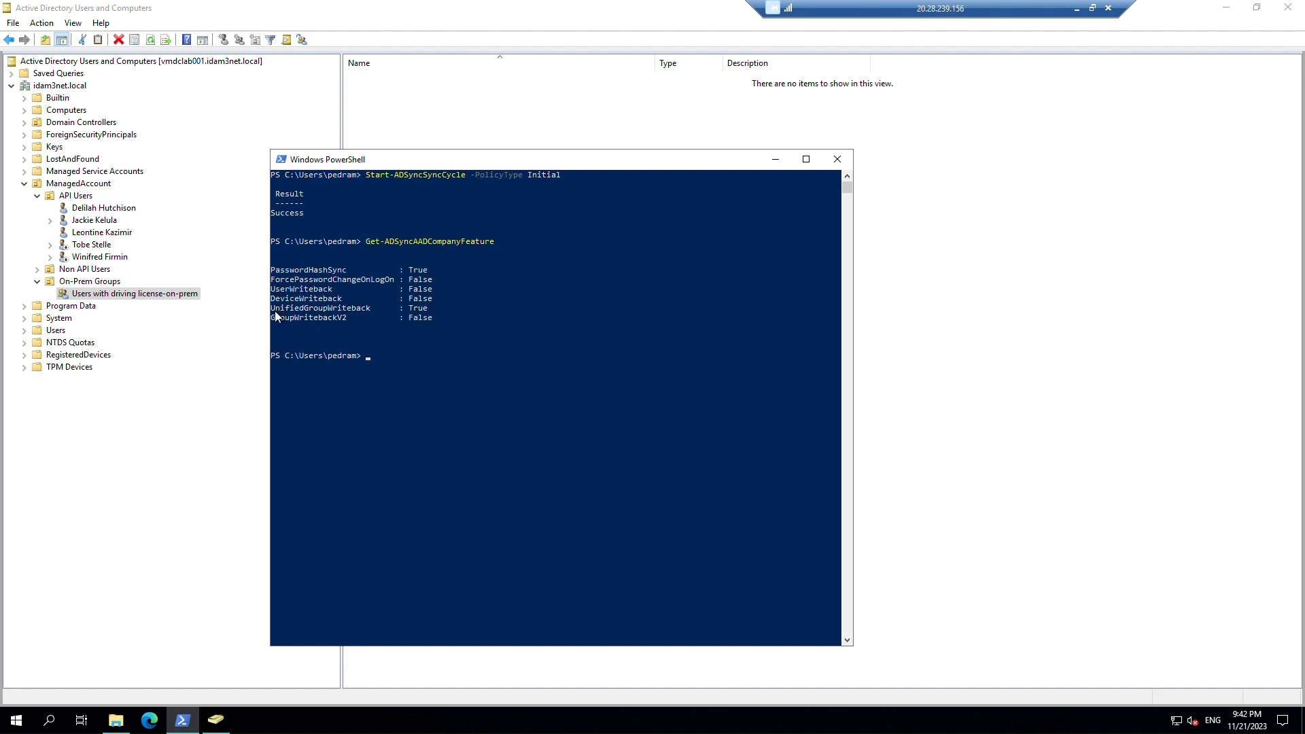
pyautogui.moveTo(275, 307); pyautogui.dragTo(370, 310)
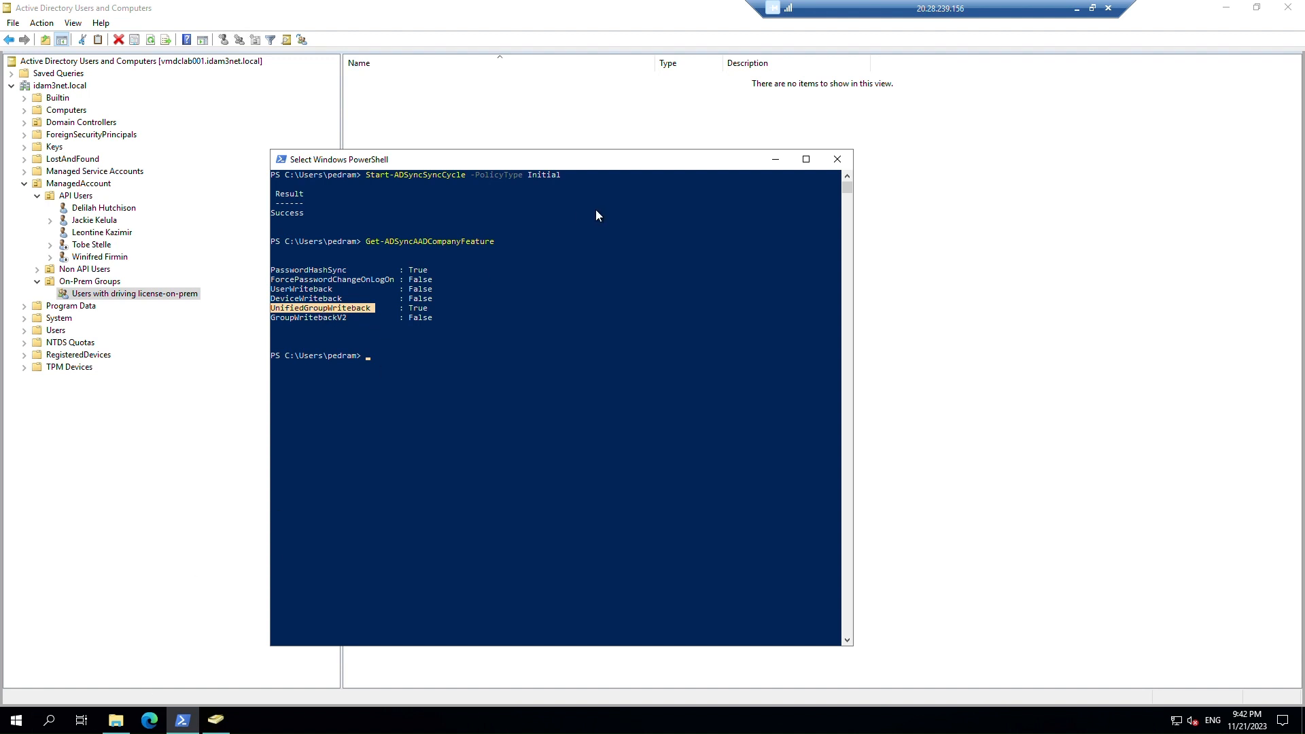
pyautogui.click(1226, 8)
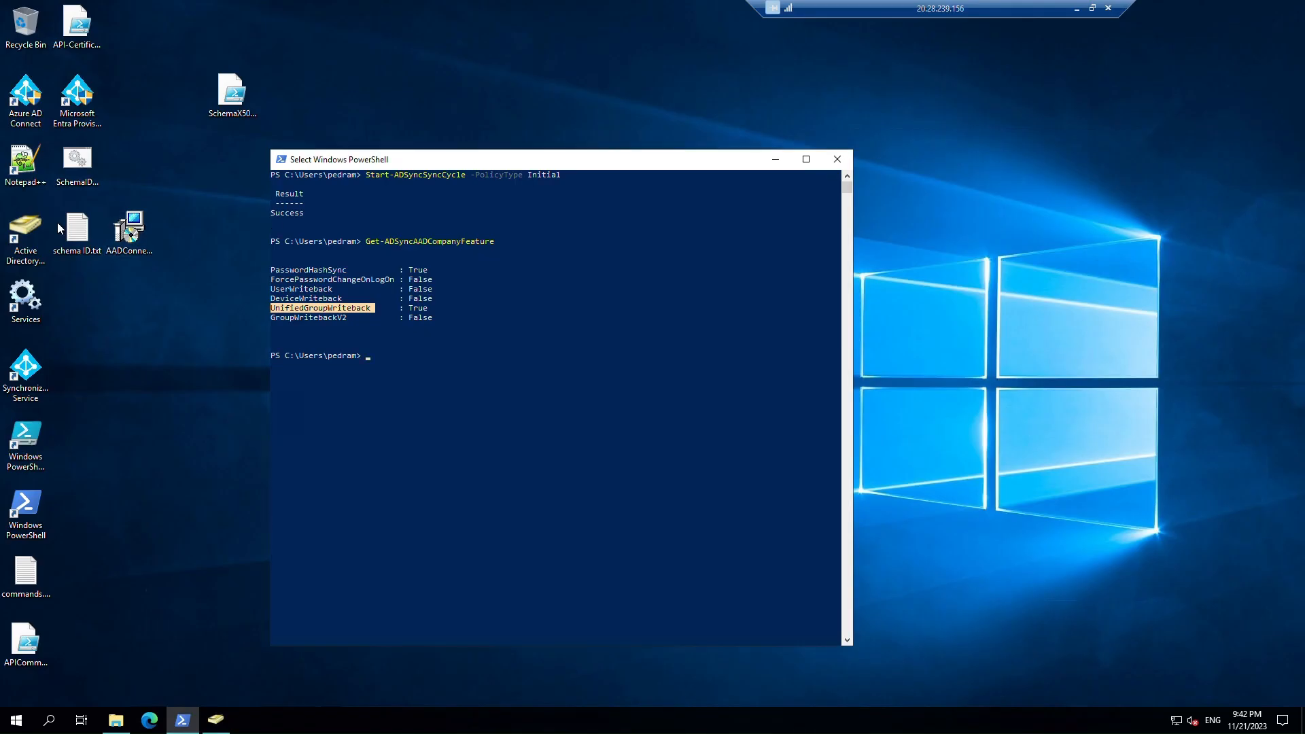
# Launch Azure AD Connect as admin and choose Configure > Customize synchronization options.
pyautogui.doubleClick(18, 111)
pyautogui.click(547, 453)
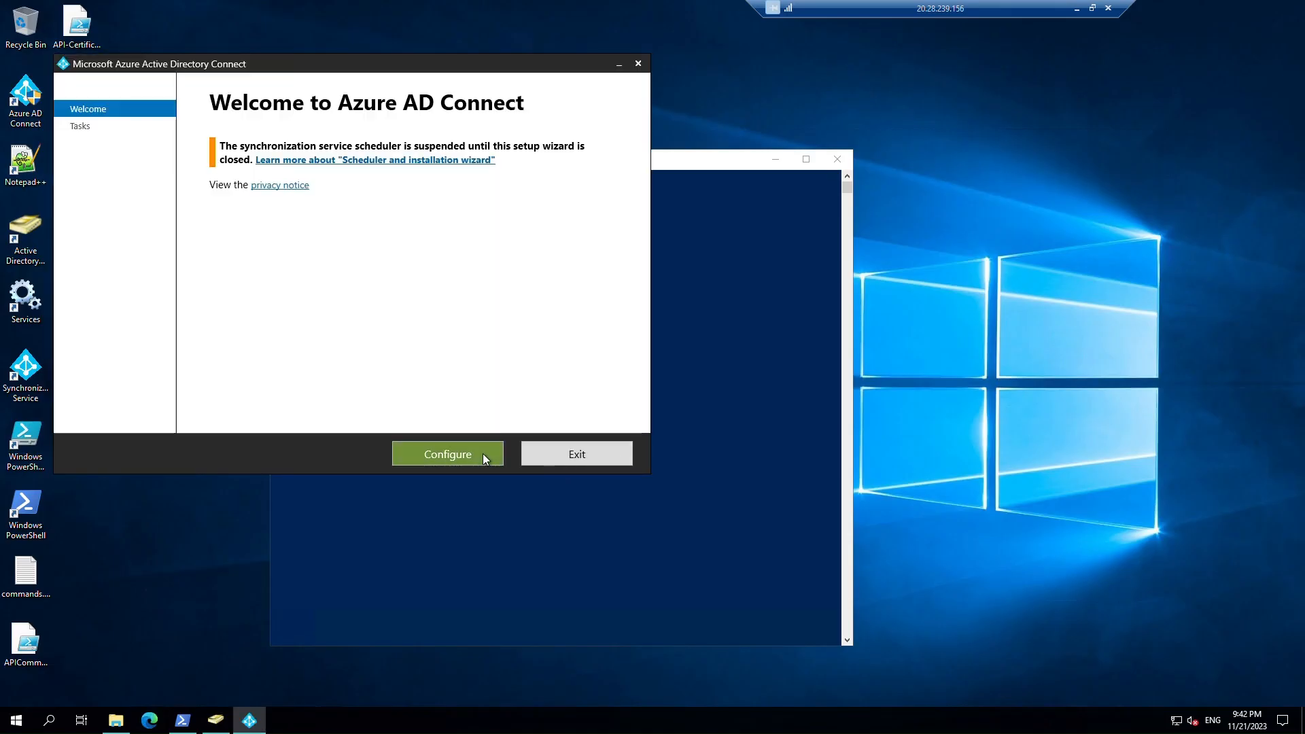
pyautogui.click(483, 454)
pyautogui.click(258, 221)
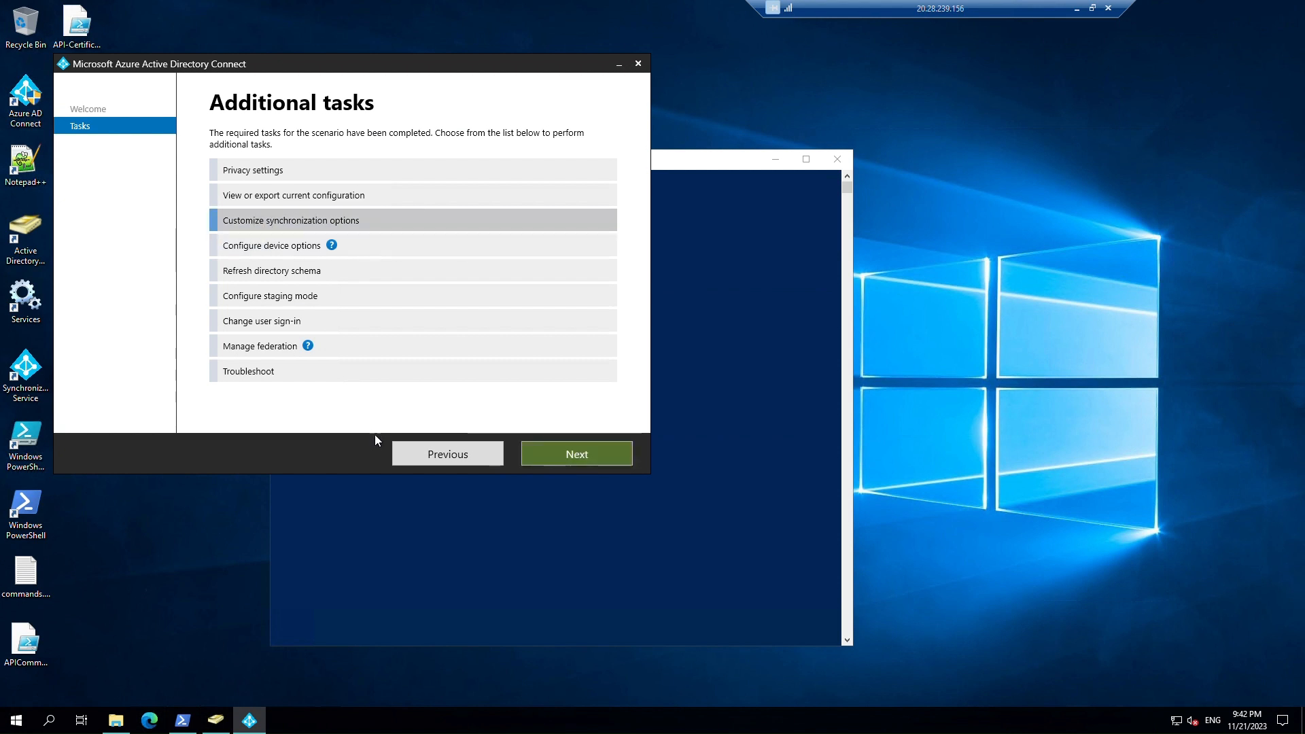
pyautogui.click(593, 454)
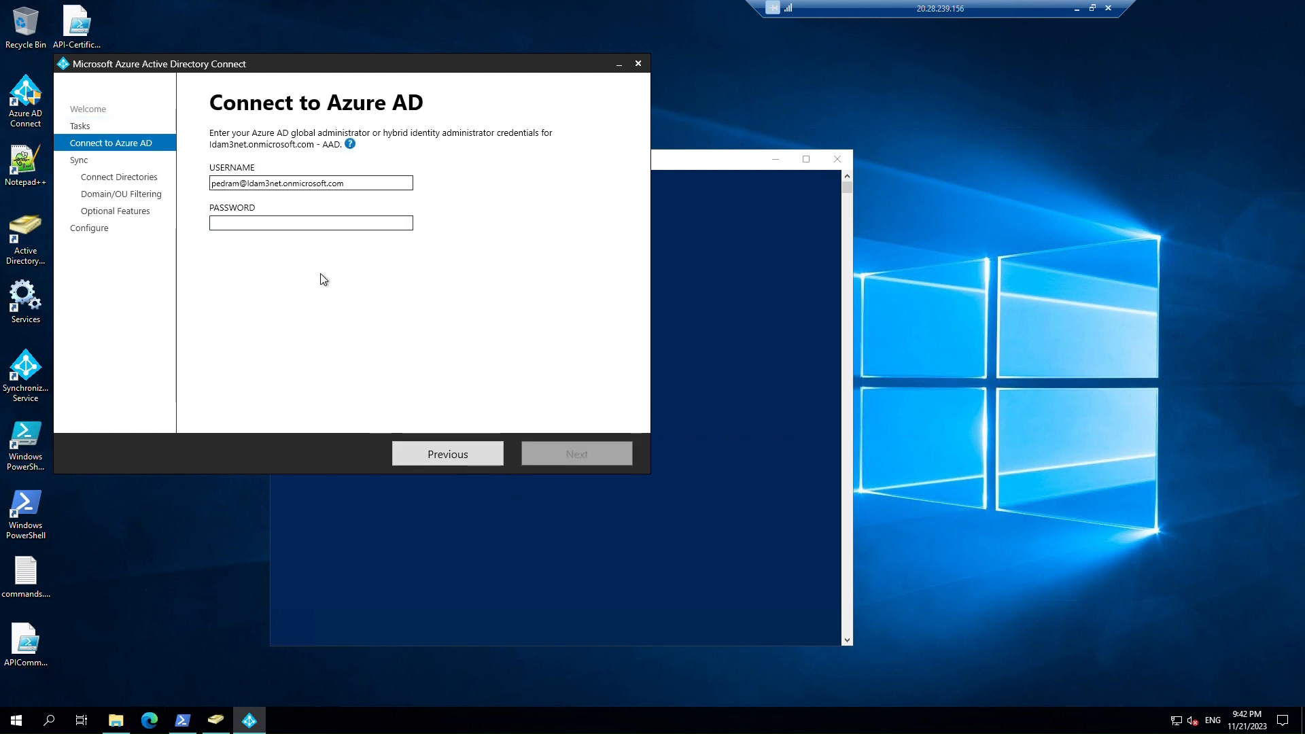
# Sign in with the admin password and advance past directories and idam3net.local OU filtering.
pyautogui.click(325, 227)
pyautogui.write('**********')
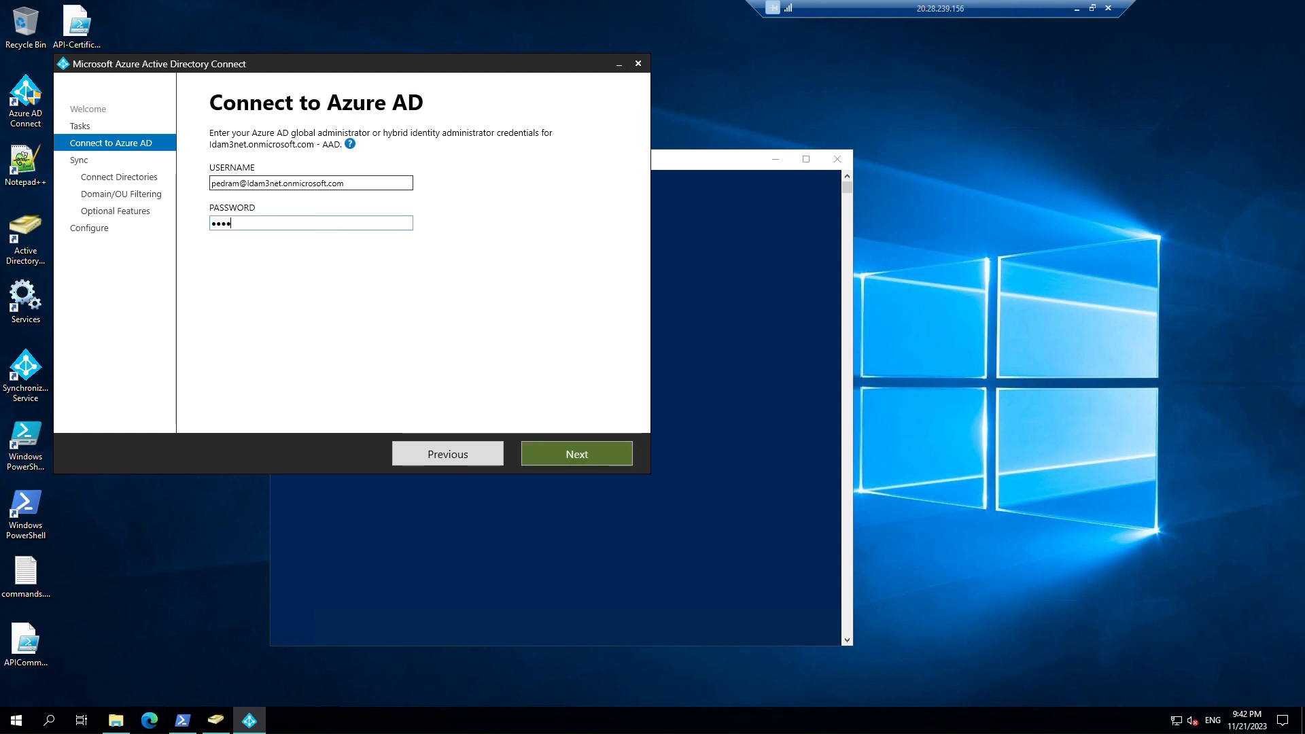
pyautogui.write('*****')
pyautogui.press('Return')
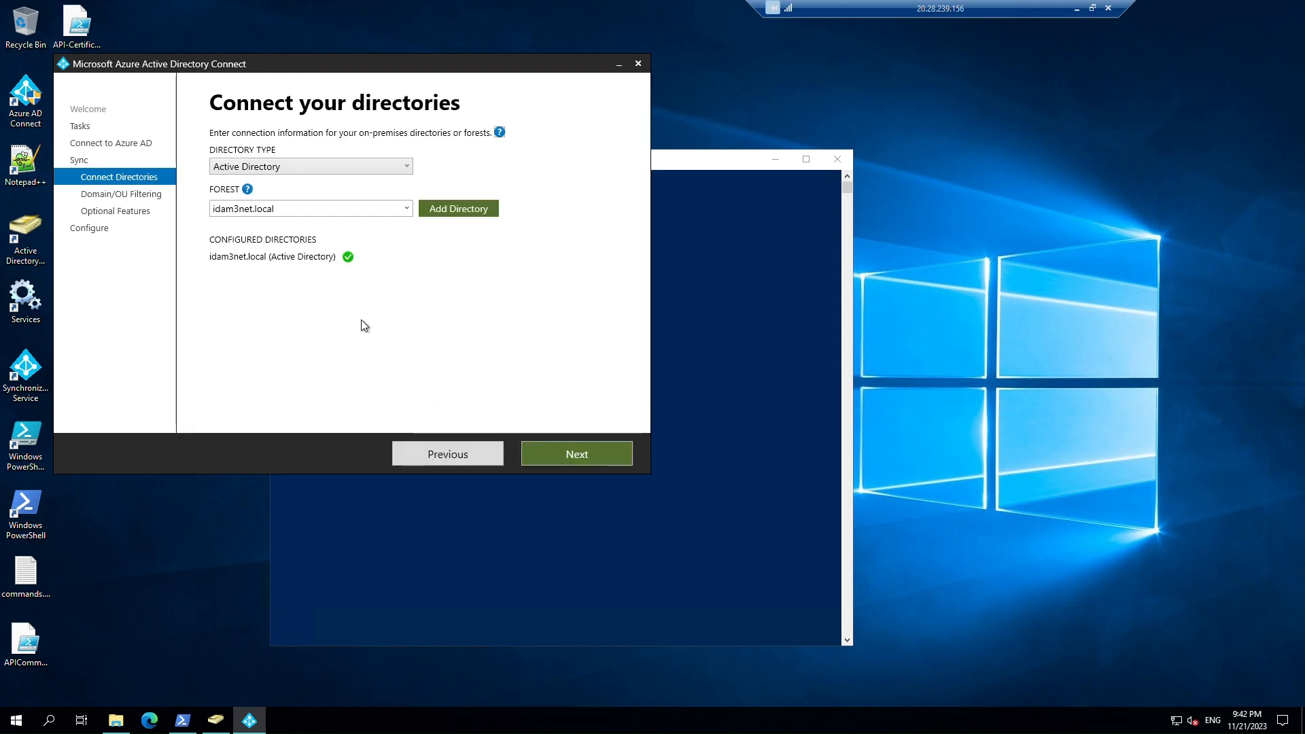
pyautogui.click(555, 456)
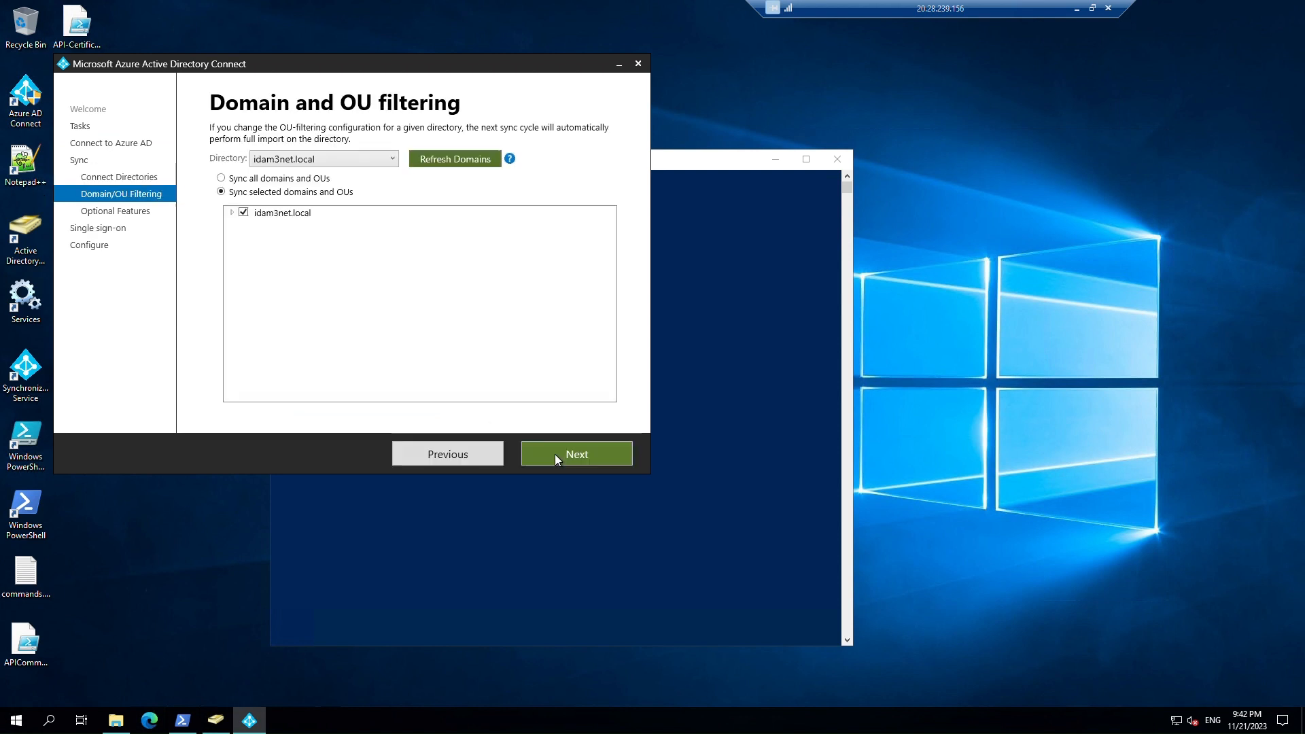
pyautogui.click(231, 213)
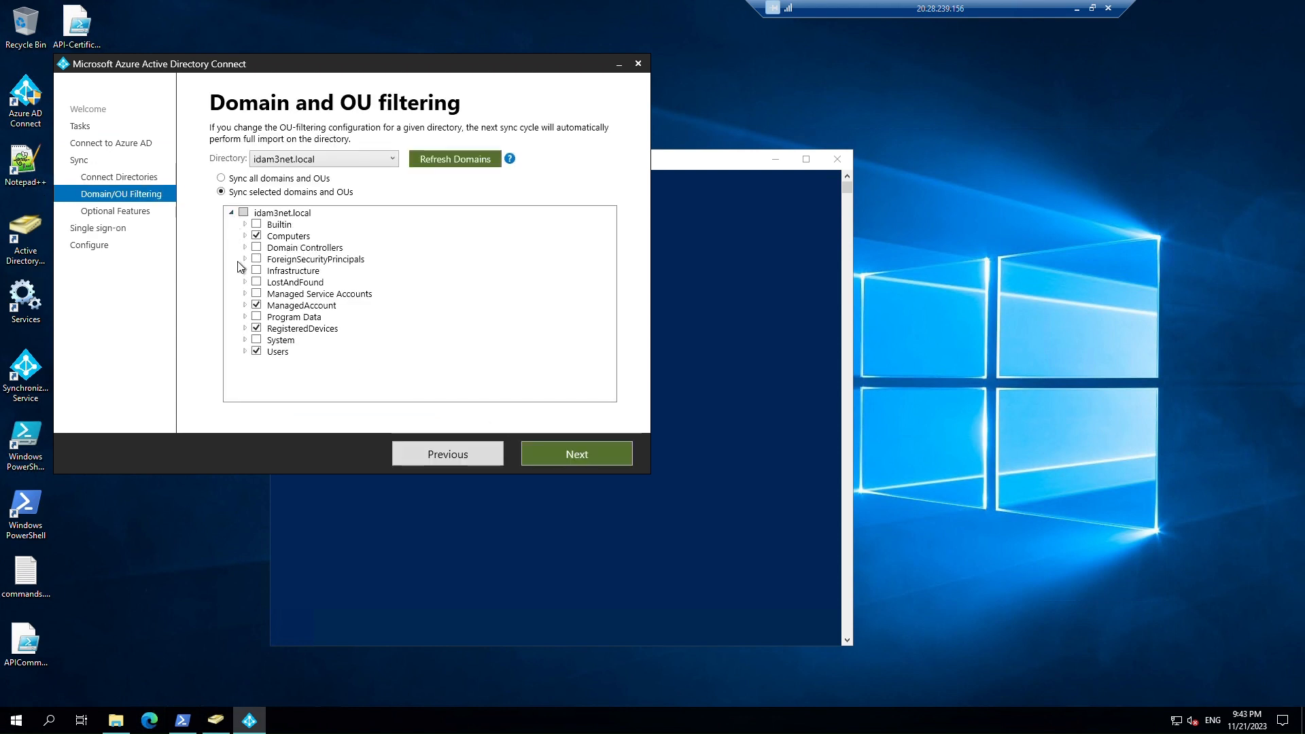
pyautogui.click(245, 305)
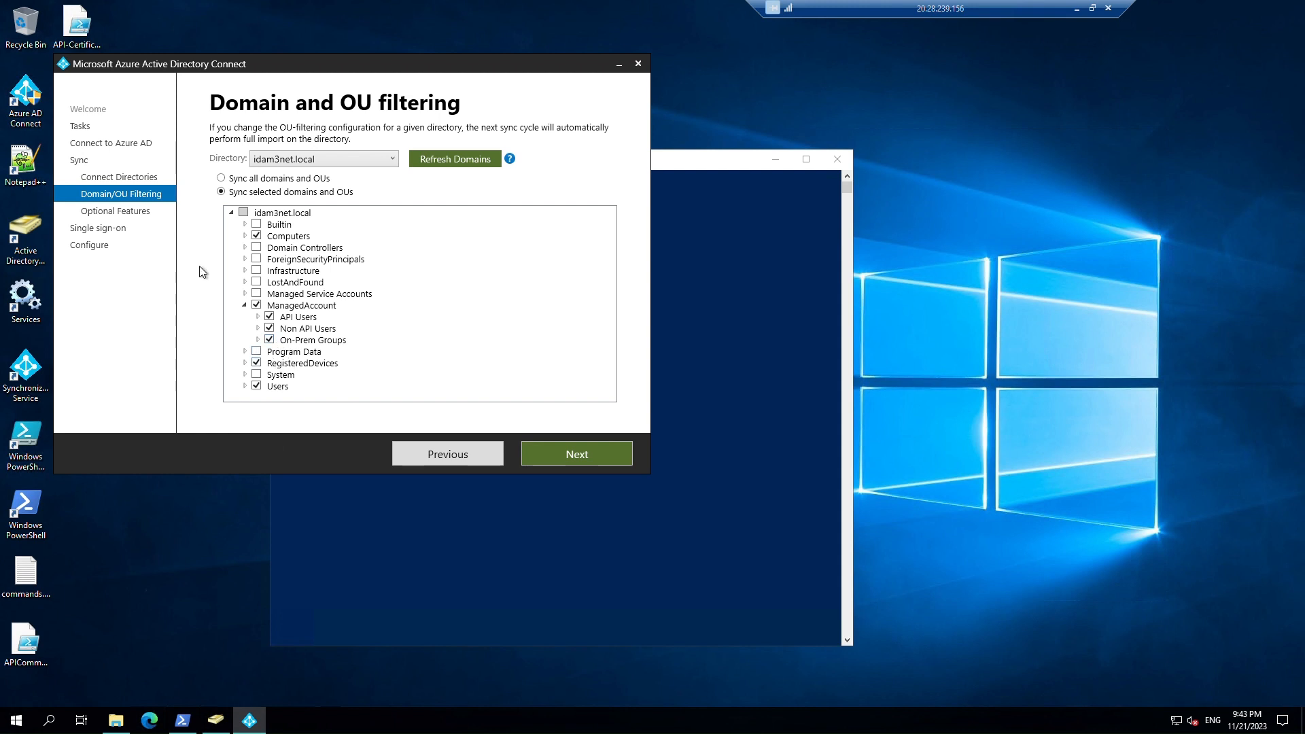
pyautogui.click(572, 456)
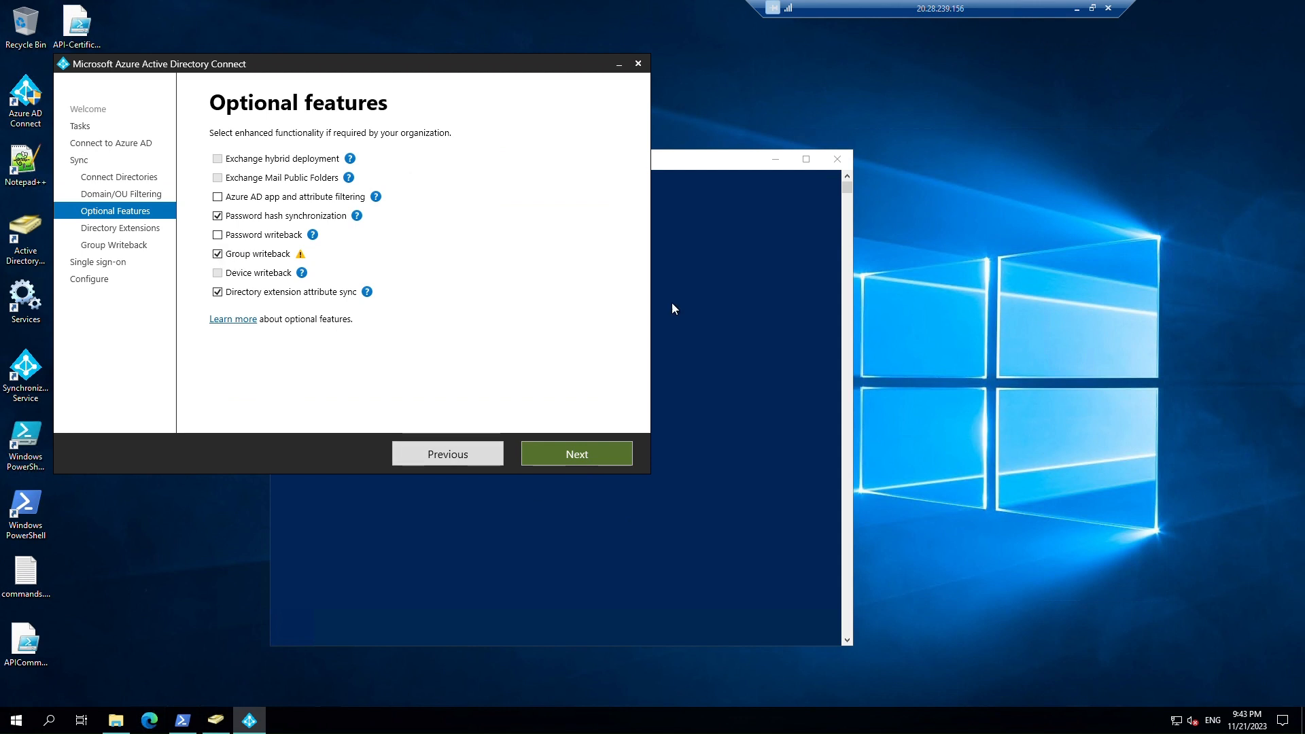
# Review the Directory extensions and Group Writeback destination pages in the wizard.
pyautogui.click(695, 168)
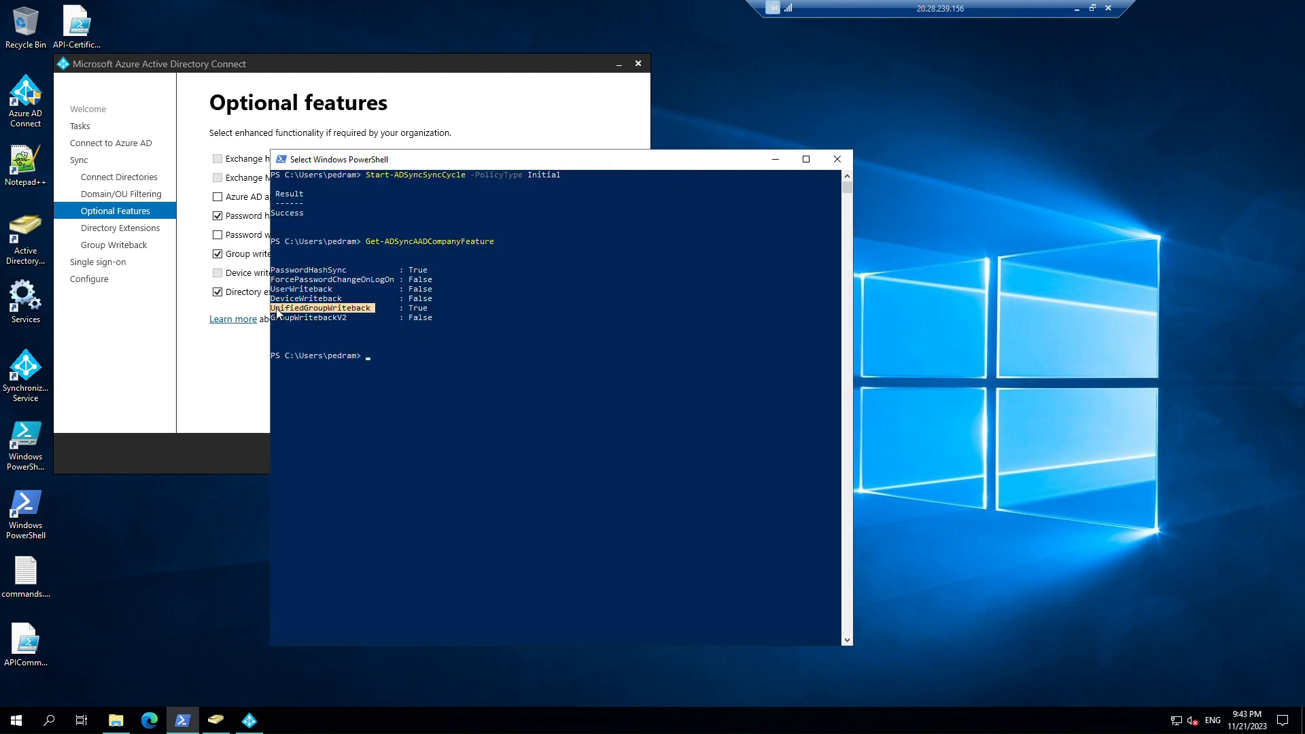
pyautogui.click(220, 371)
pyautogui.click(589, 455)
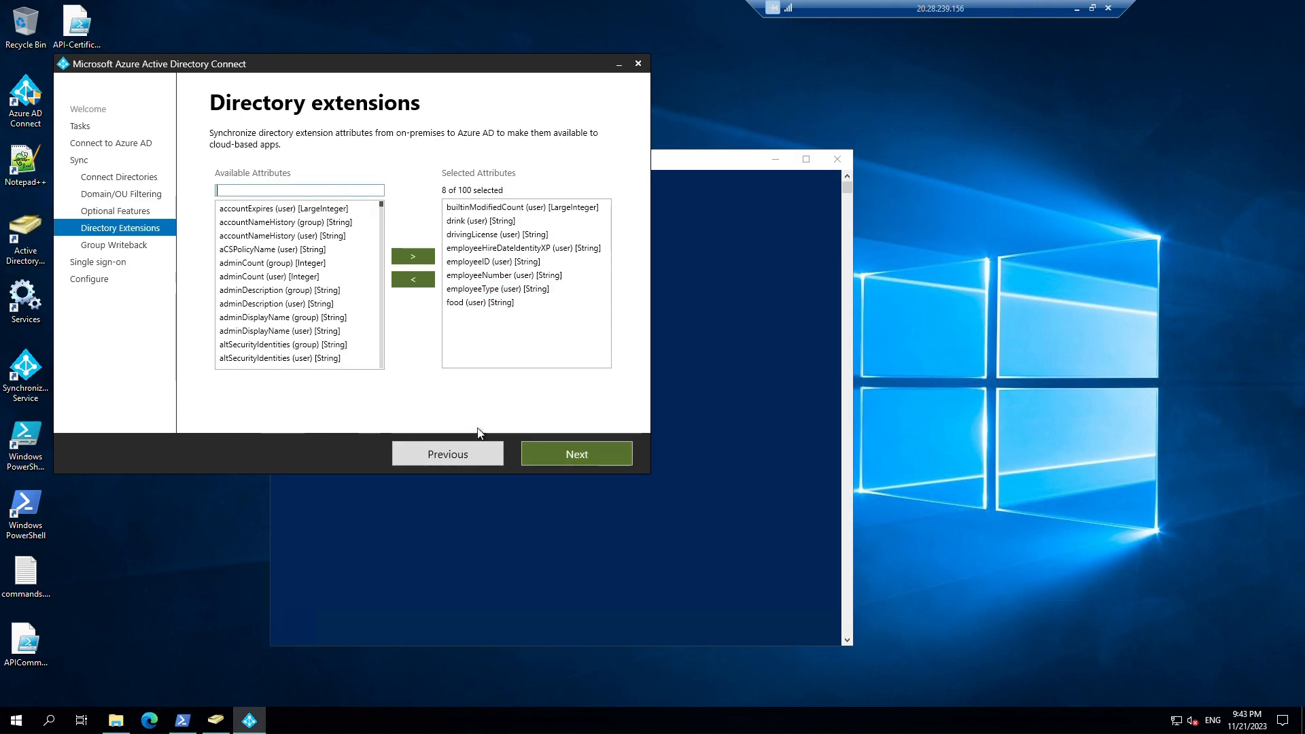
pyautogui.click(565, 452)
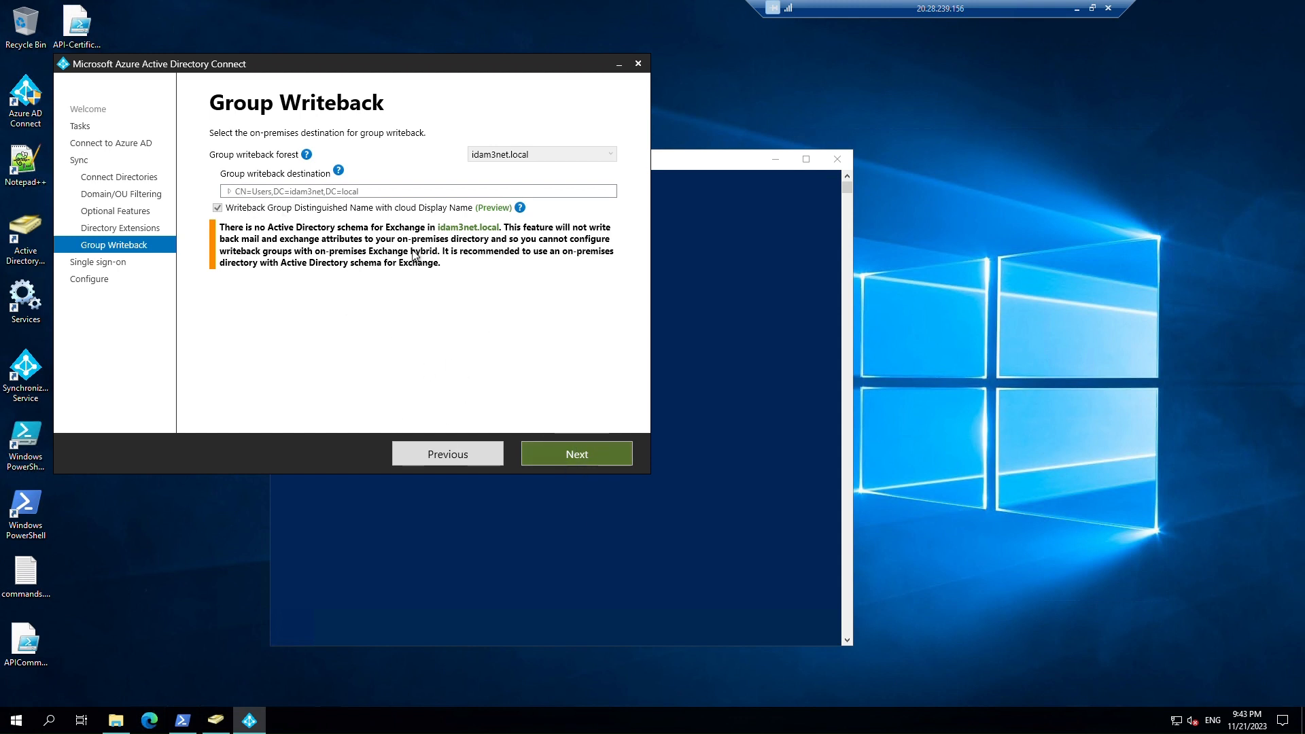
# Exit Azure AD Connect without saving and recall an earlier PowerShell command.
pyautogui.click(638, 63)
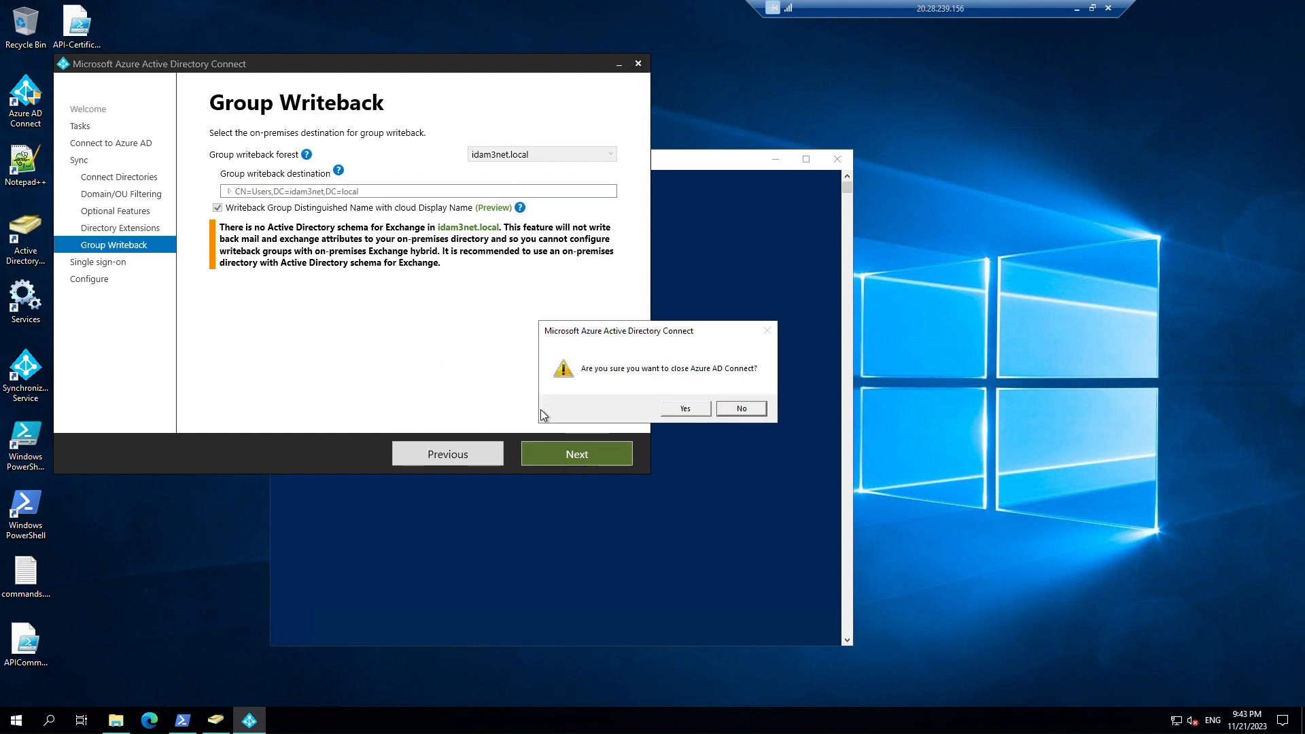
pyautogui.click(686, 409)
pyautogui.press('Escape')
pyautogui.press('Up')
# Recall Set-ADSyncAADCompanyFeature and change -GroupWritebackV2 from $false to $true.
pyautogui.press('Up')
pyautogui.press('Escape')
pyautogui.write('cls')
pyautogui.press('Up')
pyautogui.press('BackSpace')
pyautogui.press('BackSpace')
pyautogui.press('BackSpace')
pyautogui.press('BackSpace')
pyautogui.press('BackSpace')
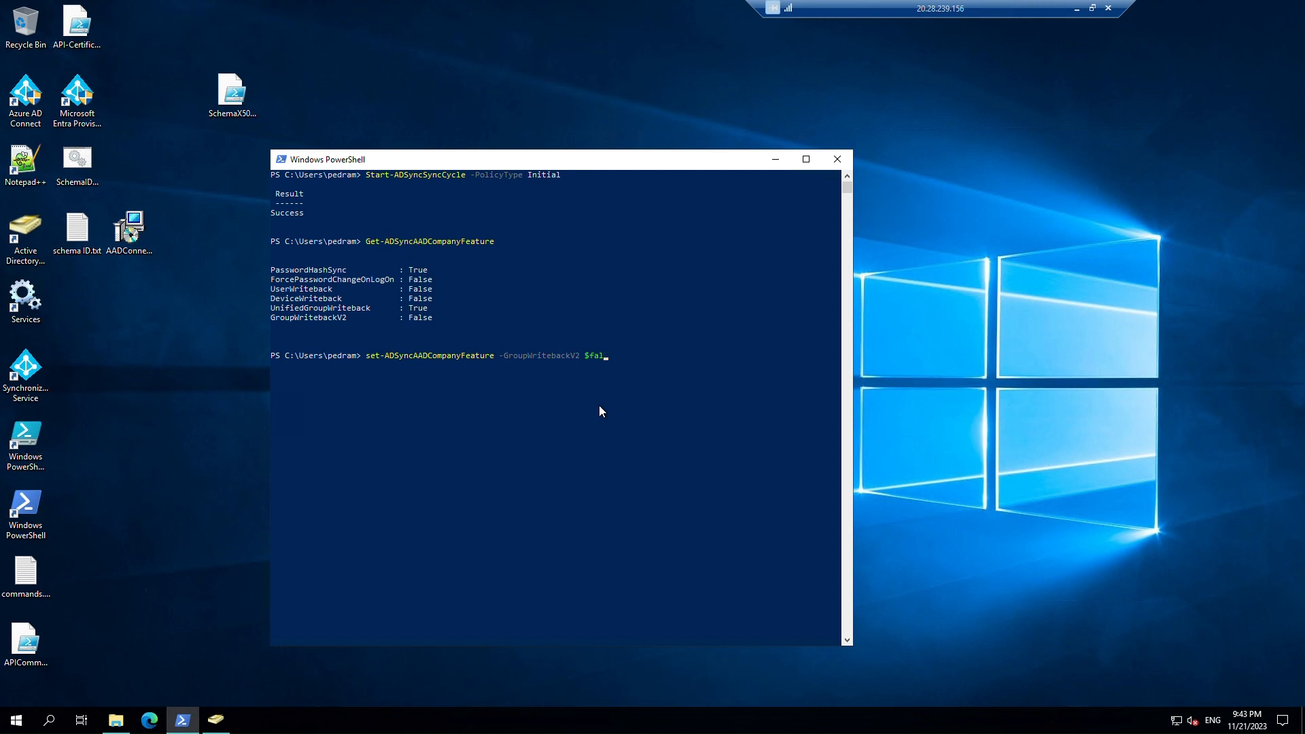
pyautogui.write('true')
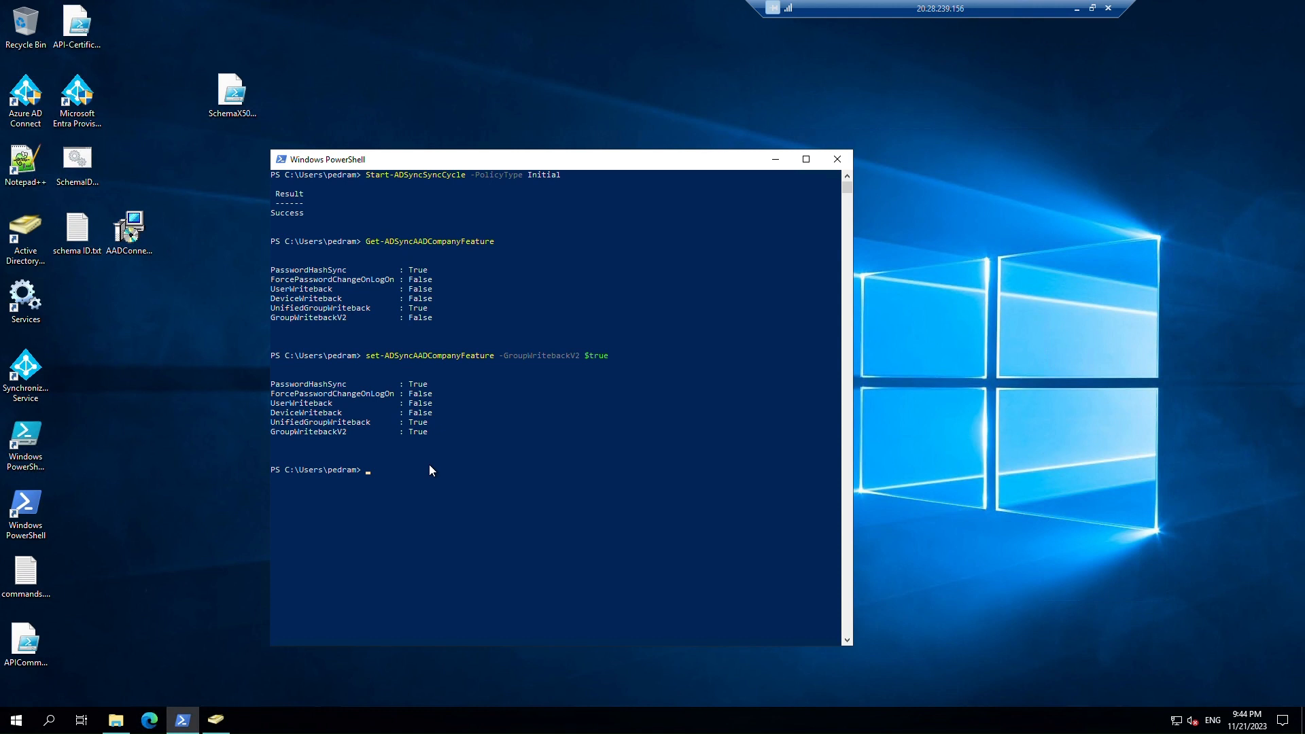
# Check an API Users member's drivingLicense value in the Attribute Editor, then cancel.
pyautogui.click(221, 724)
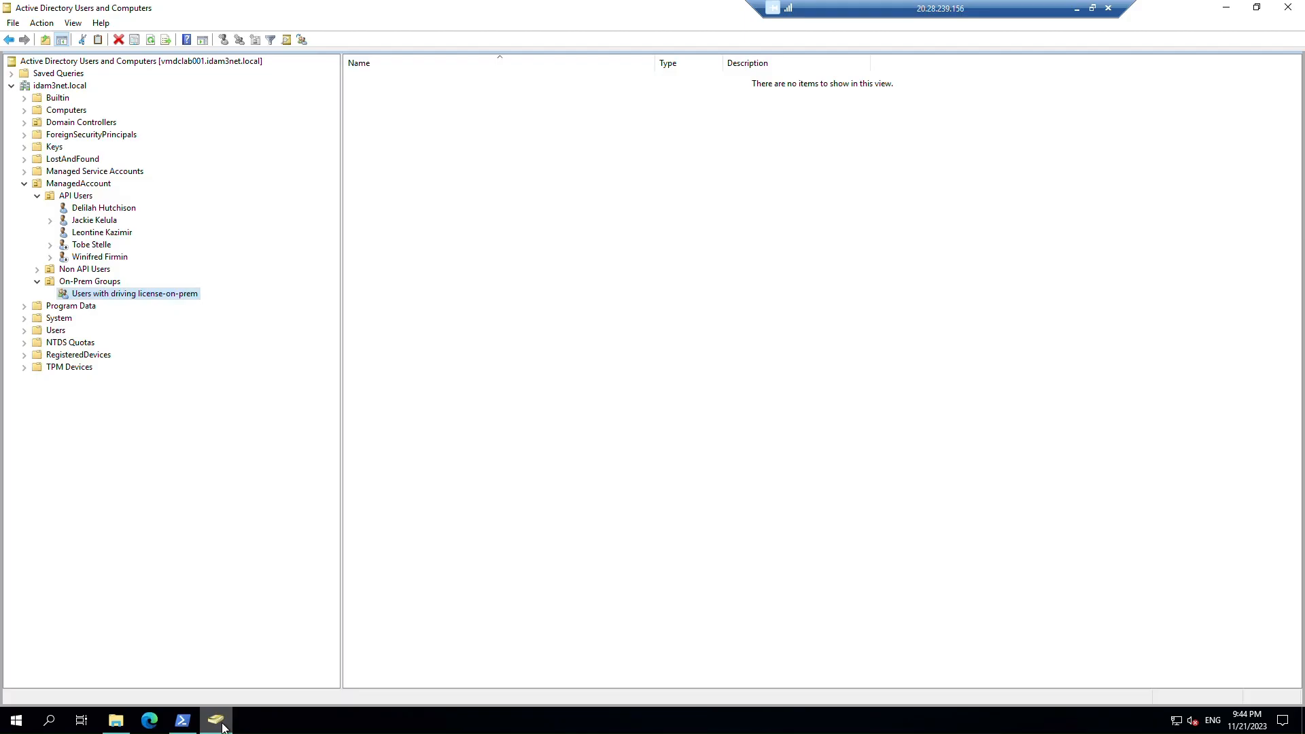
pyautogui.rightClick(107, 233)
pyautogui.click(205, 465)
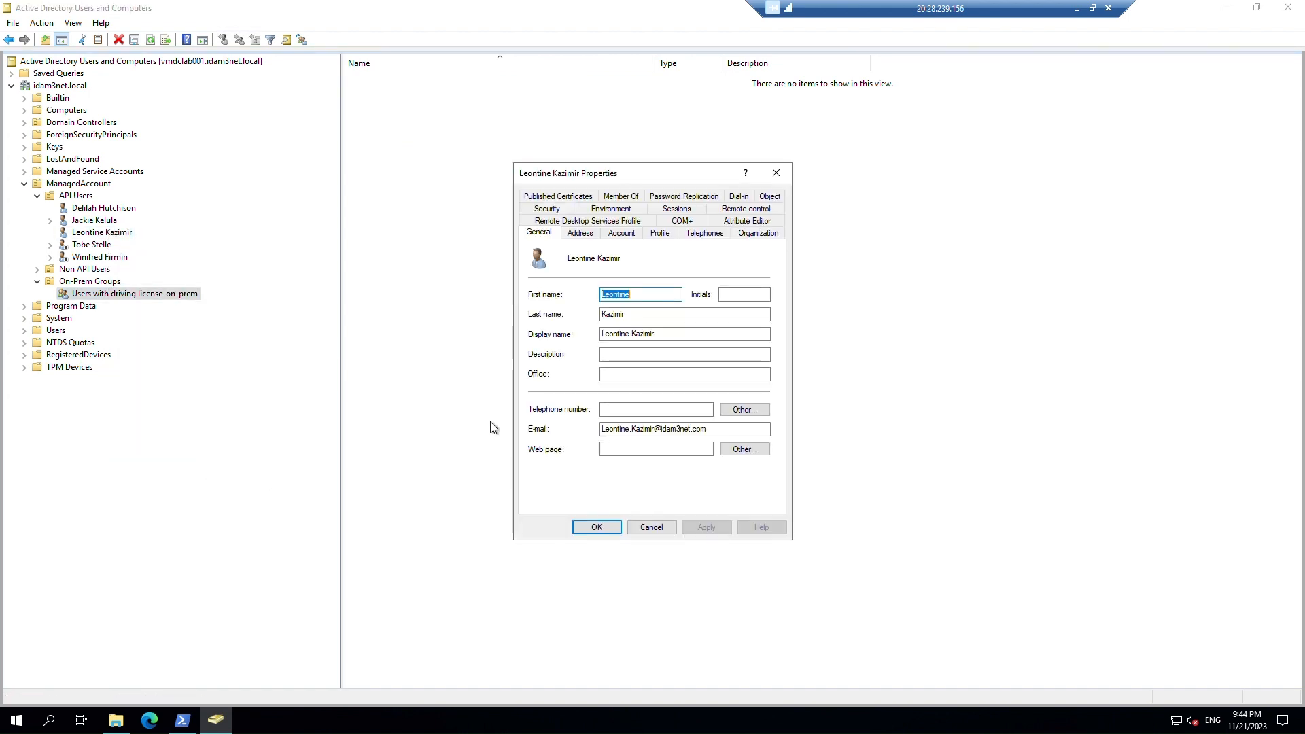
pyautogui.click(719, 225)
pyautogui.click(587, 387)
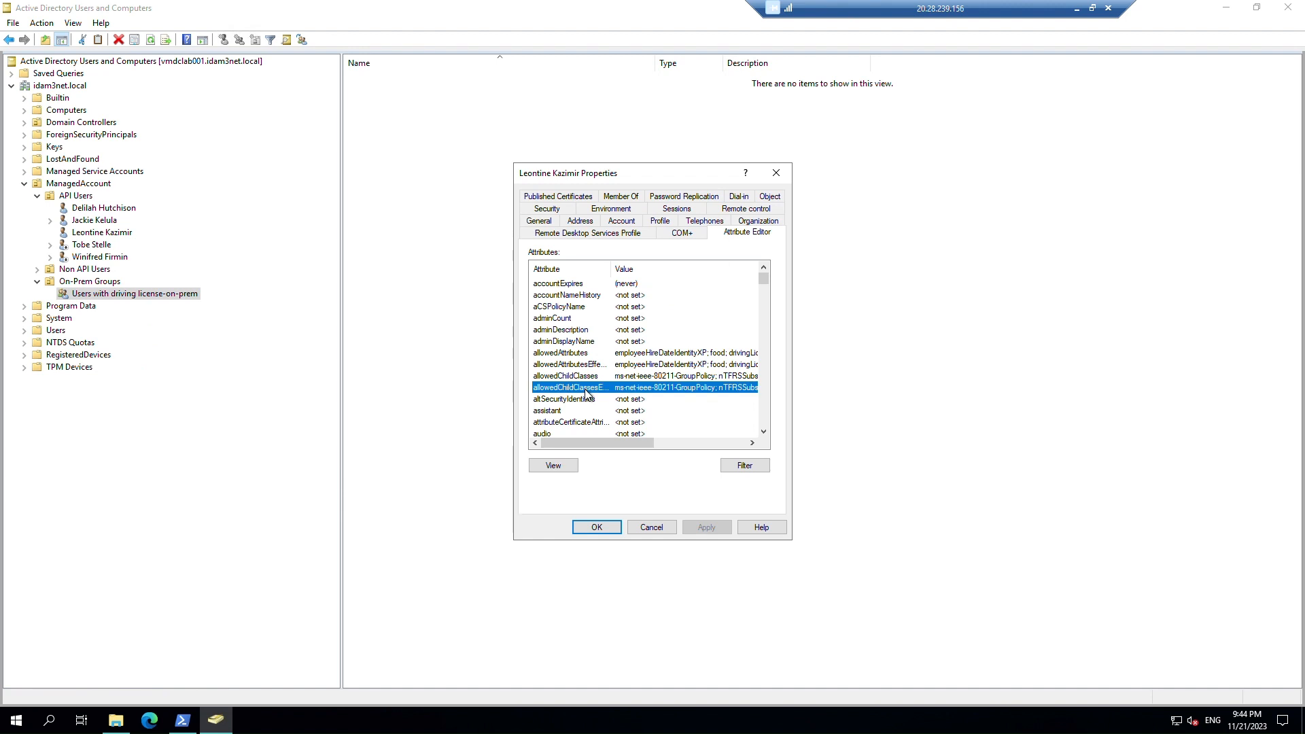
pyautogui.write('dr')
pyautogui.scroll(-2, 598, 398)
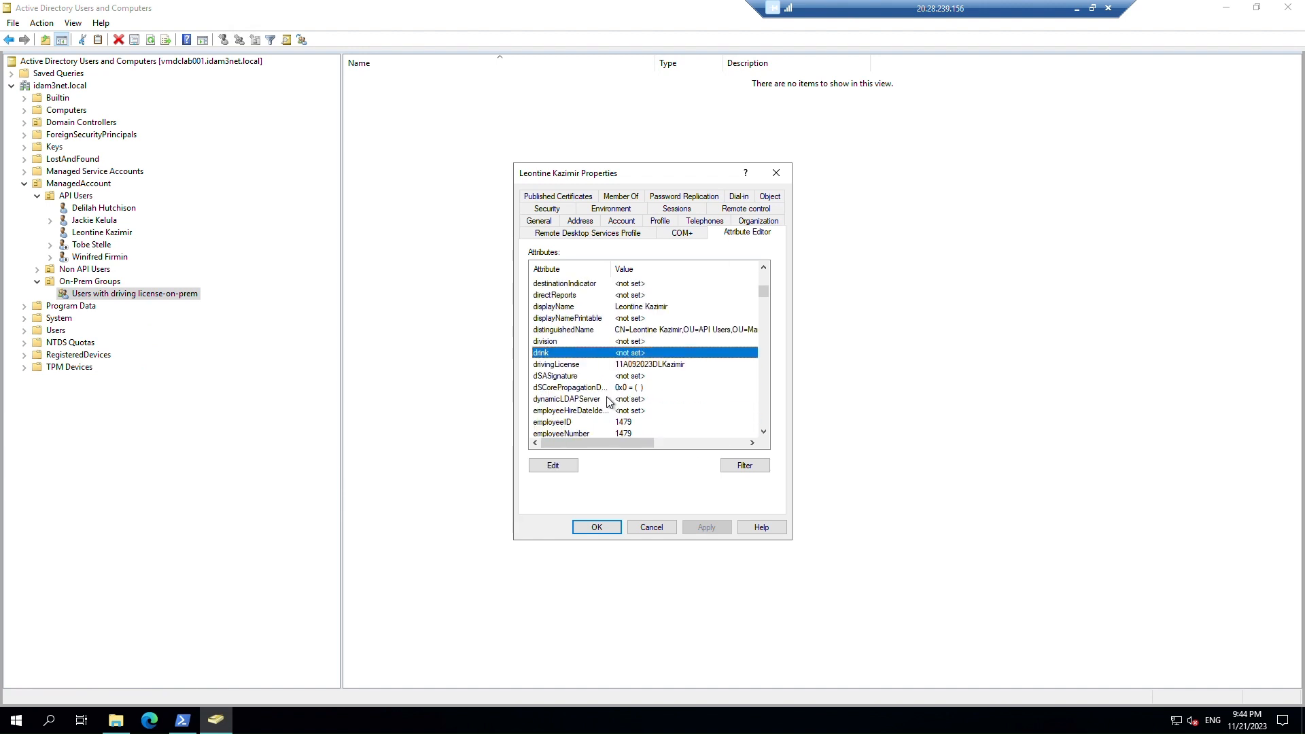
pyautogui.click(595, 366)
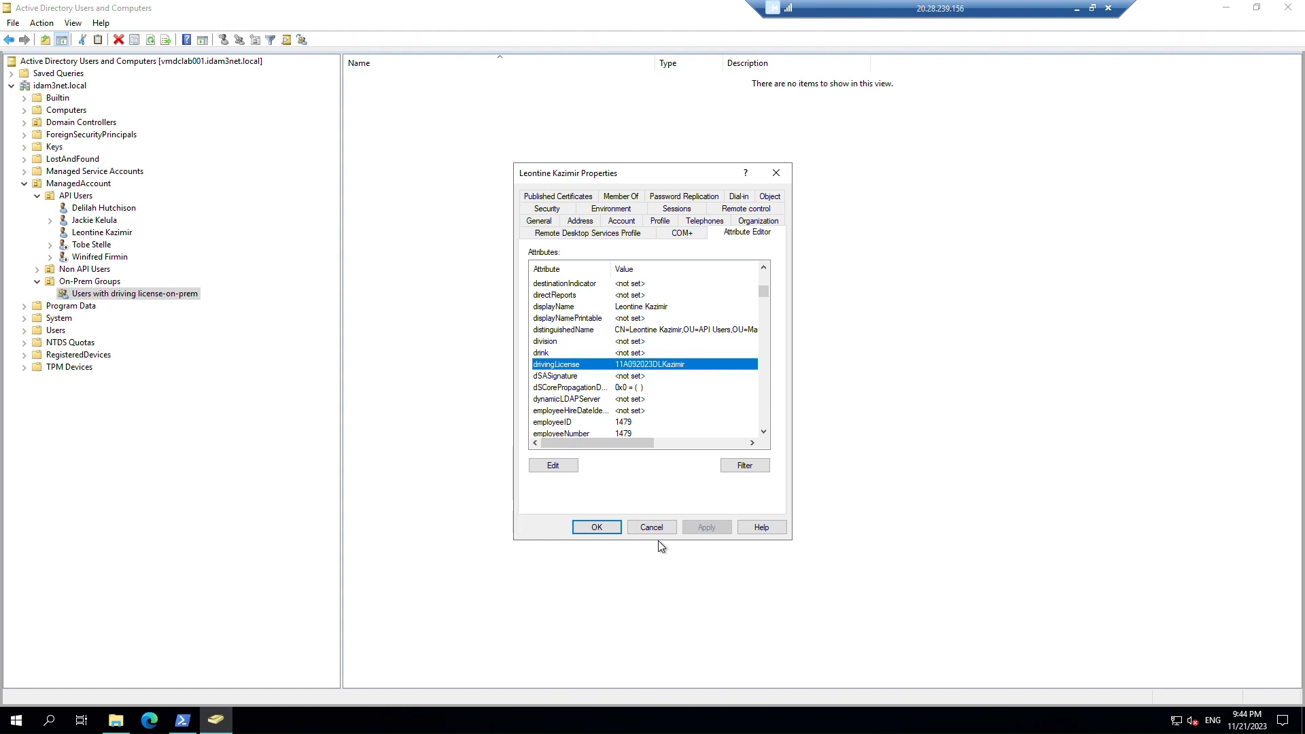
pyautogui.click(666, 534)
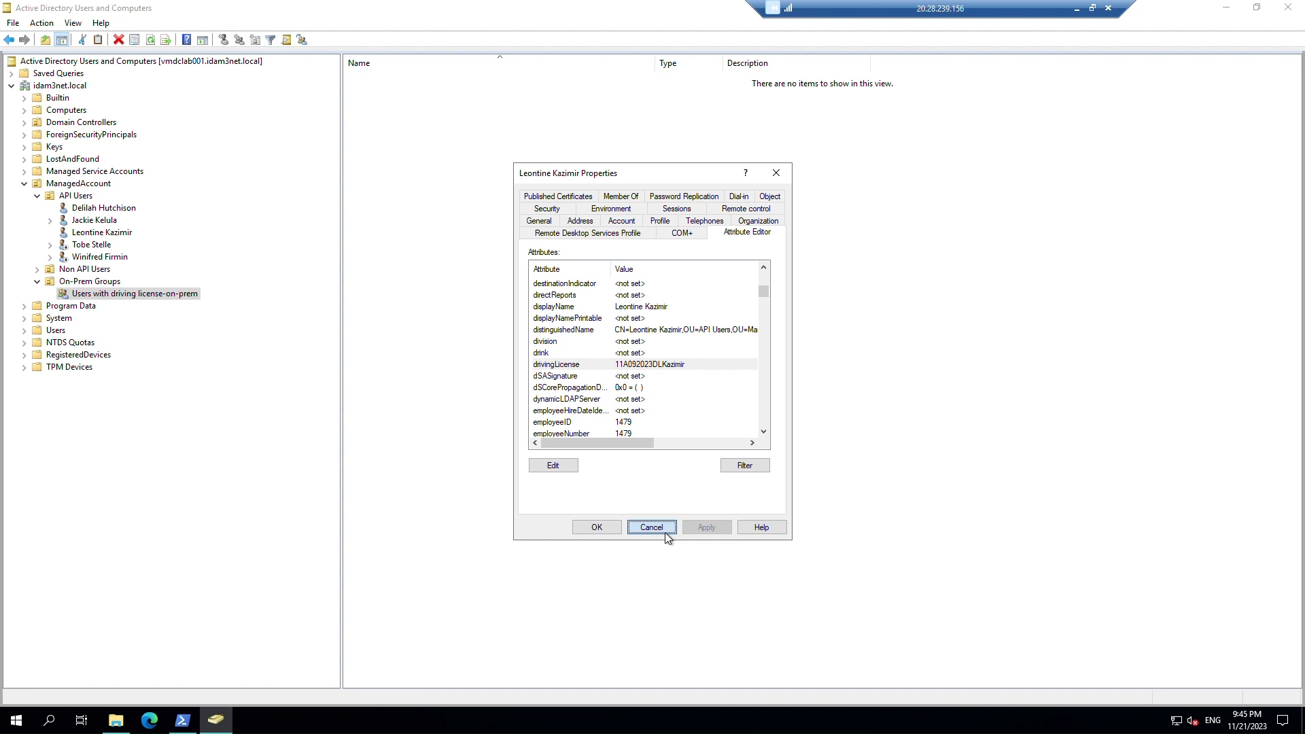
pyautogui.click(665, 532)
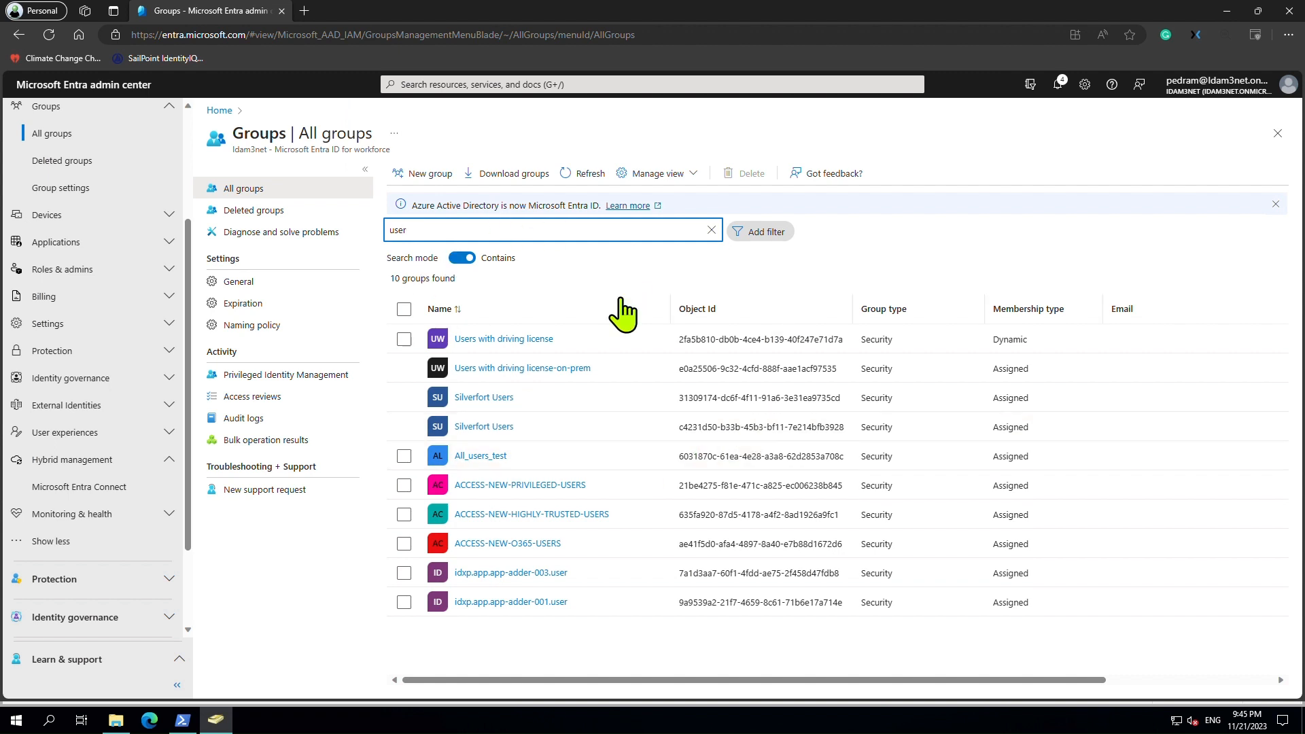
# Open Users with driving license and highlight the extension attribute in its dynamic membership rule.
pyautogui.click(585, 174)
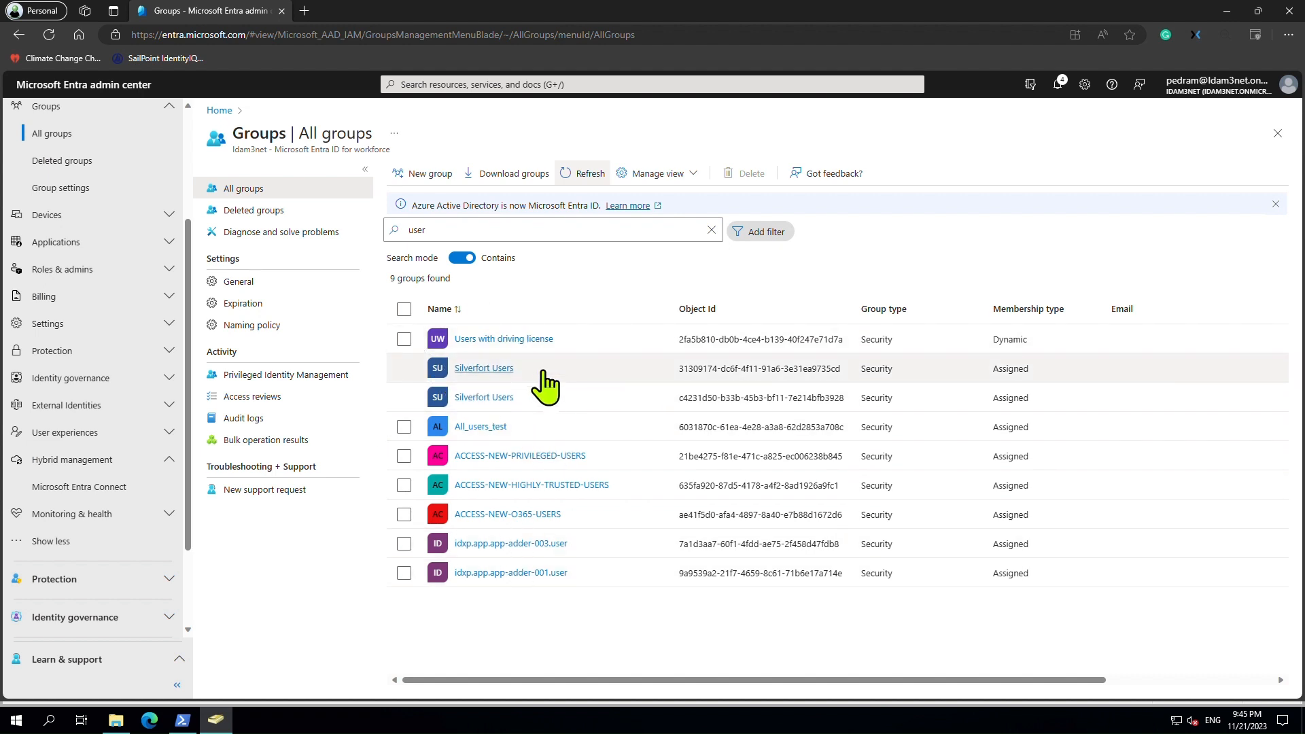
pyautogui.click(501, 339)
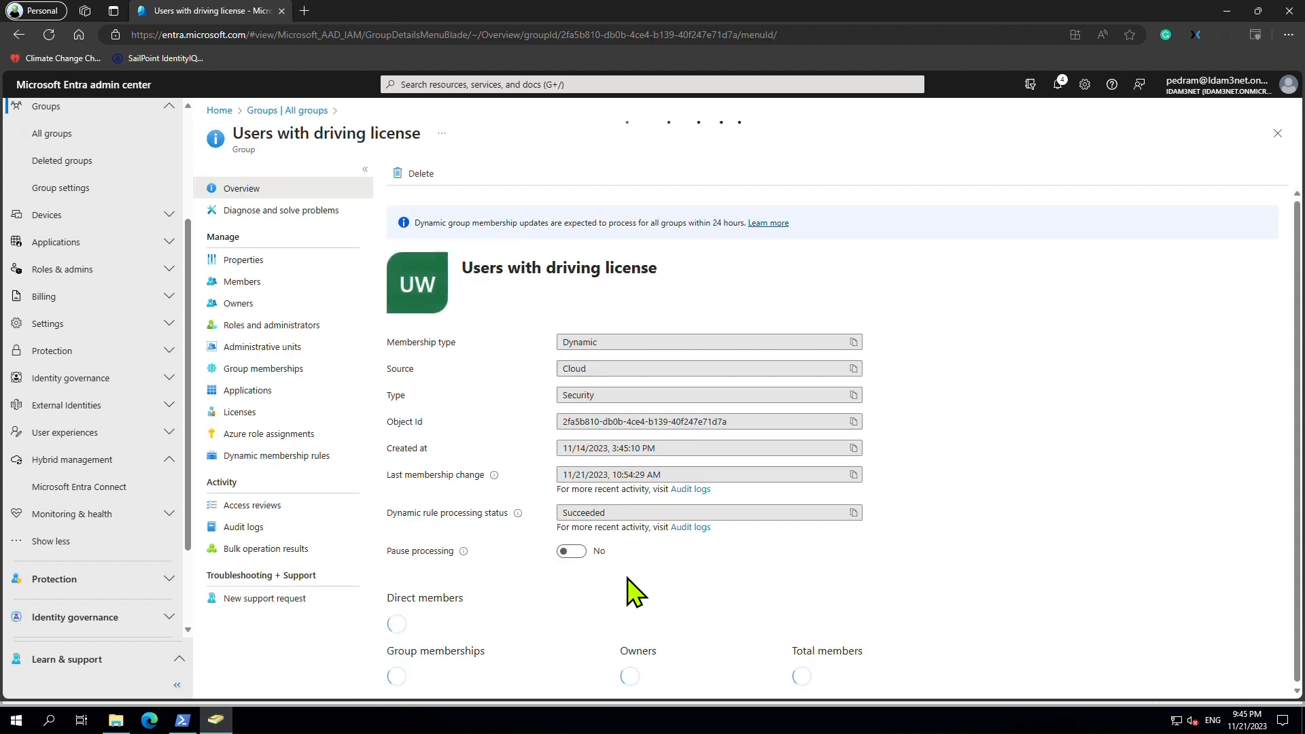
pyautogui.click(266, 456)
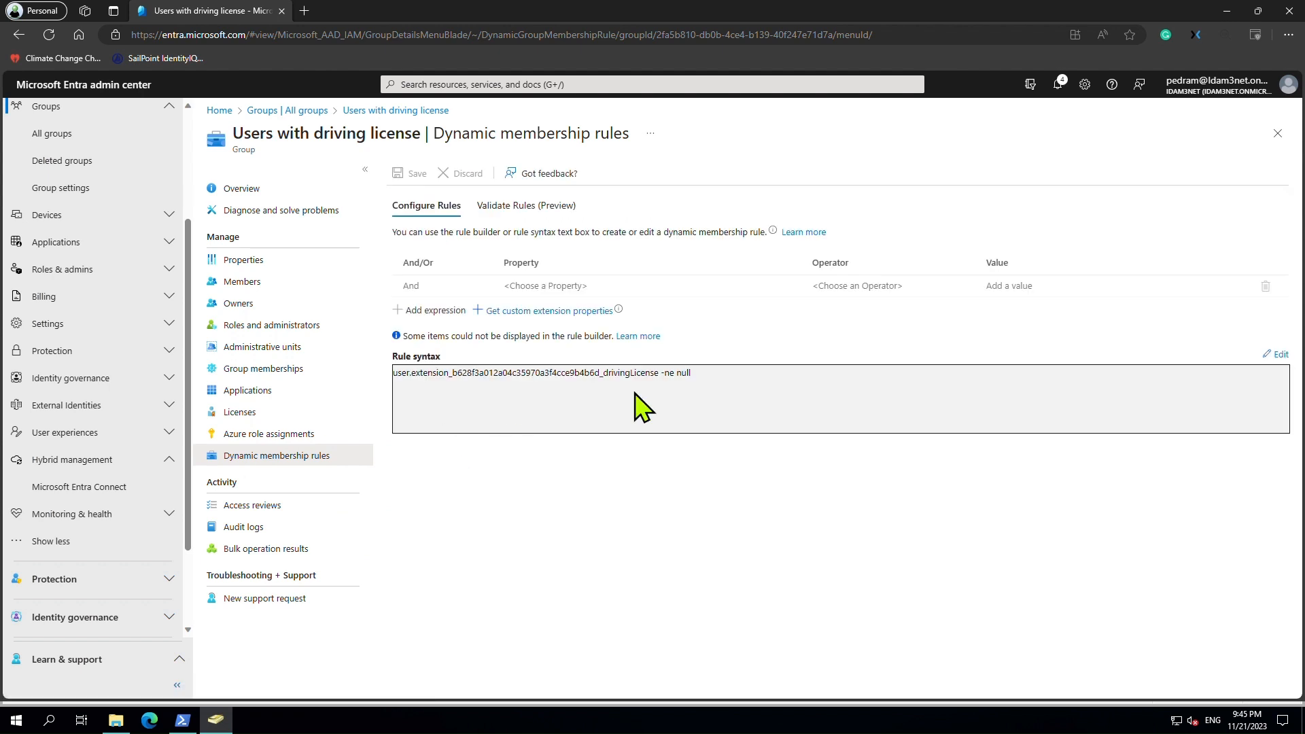
pyautogui.moveTo(705, 373); pyautogui.dragTo(540, 393)
pyautogui.click(495, 427)
pyautogui.moveTo(602, 373); pyautogui.dragTo(657, 375)
pyautogui.click(622, 428)
pyautogui.moveTo(419, 373); pyautogui.dragTo(675, 375)
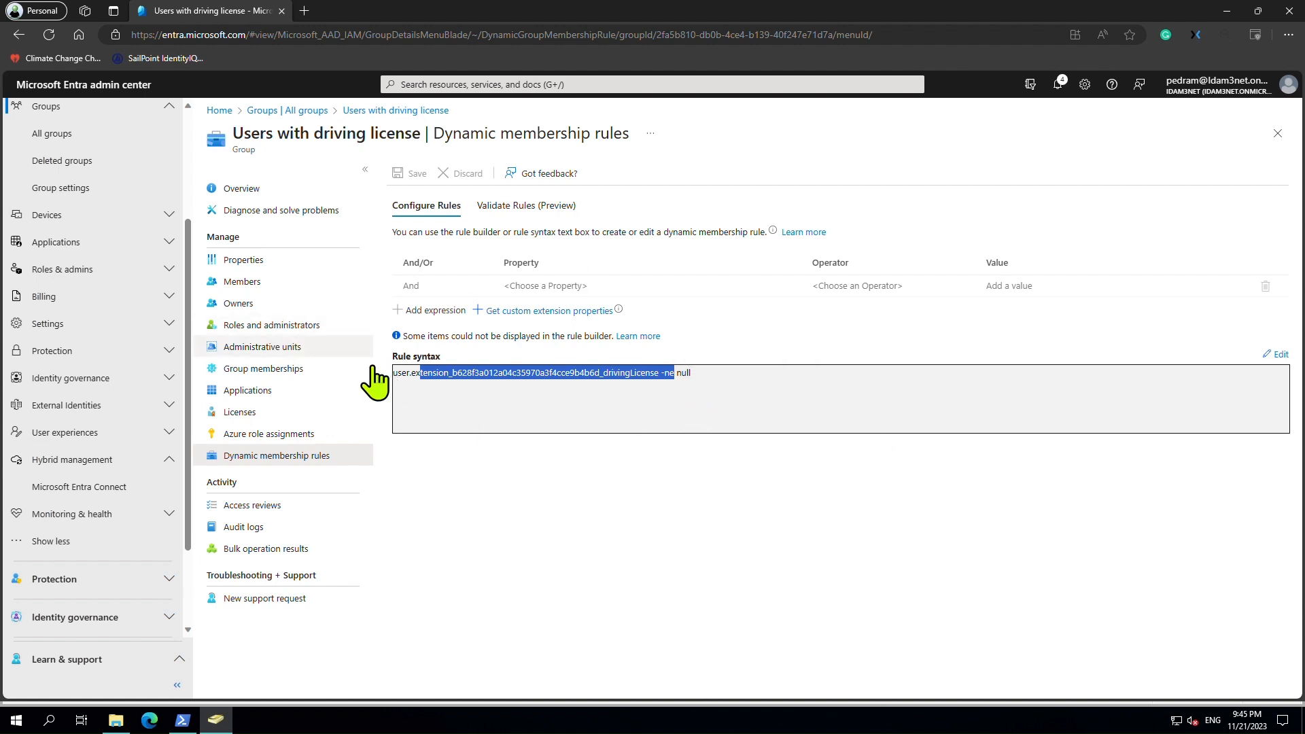
# Review the group's four members, then switch to File Explorer on Windows (C:).
pyautogui.click(239, 303)
pyautogui.click(243, 283)
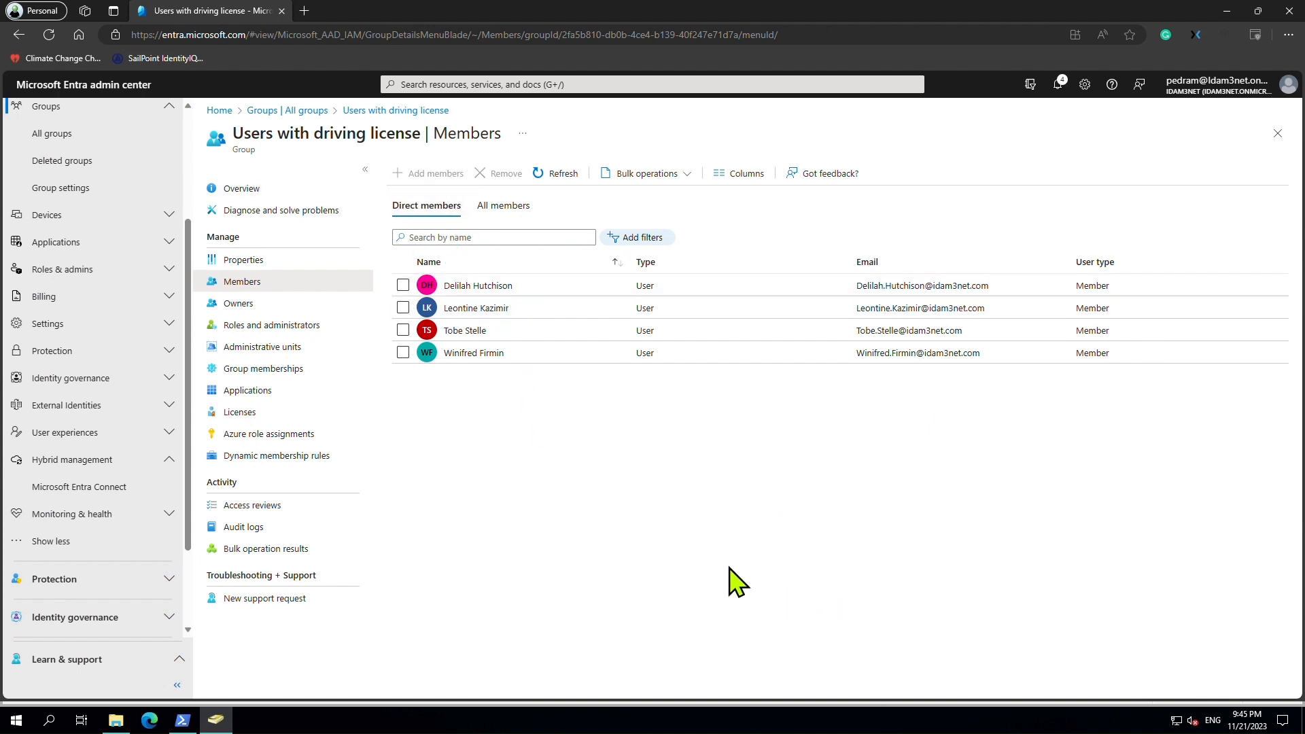
pyautogui.click(310, 455)
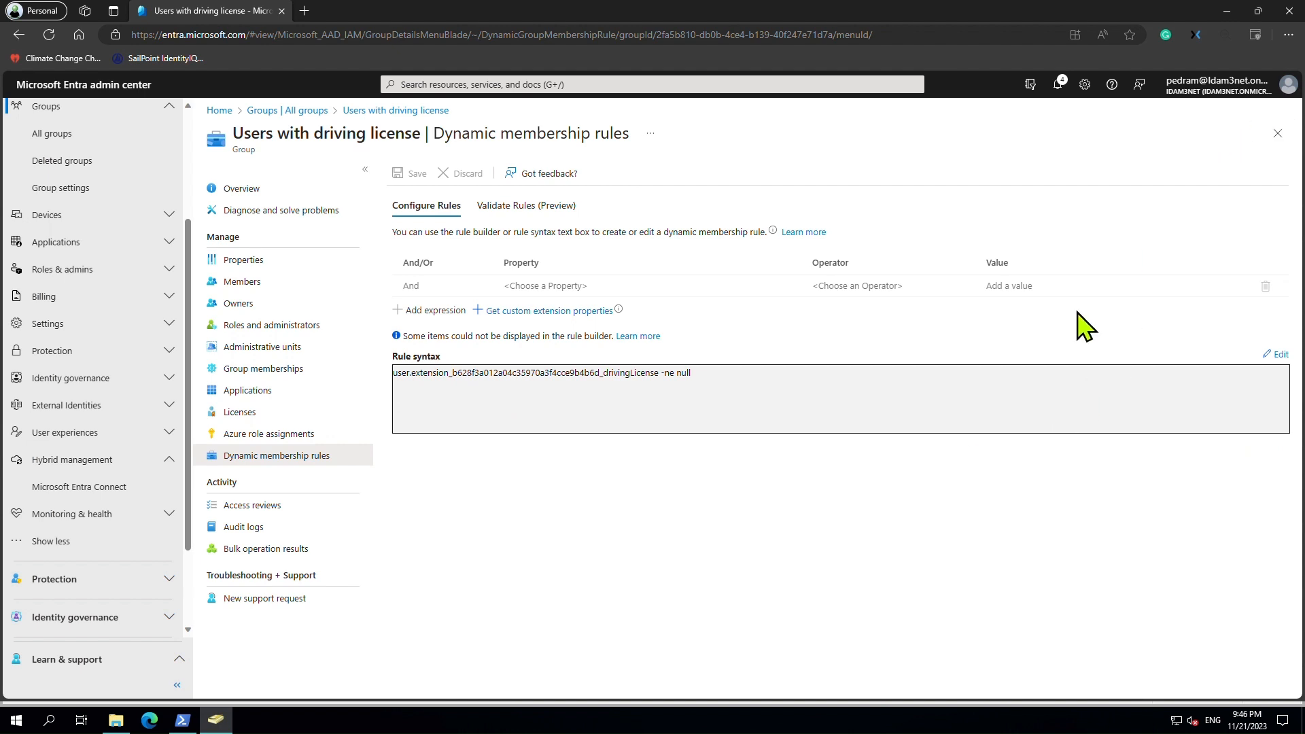
pyautogui.click(1228, 10)
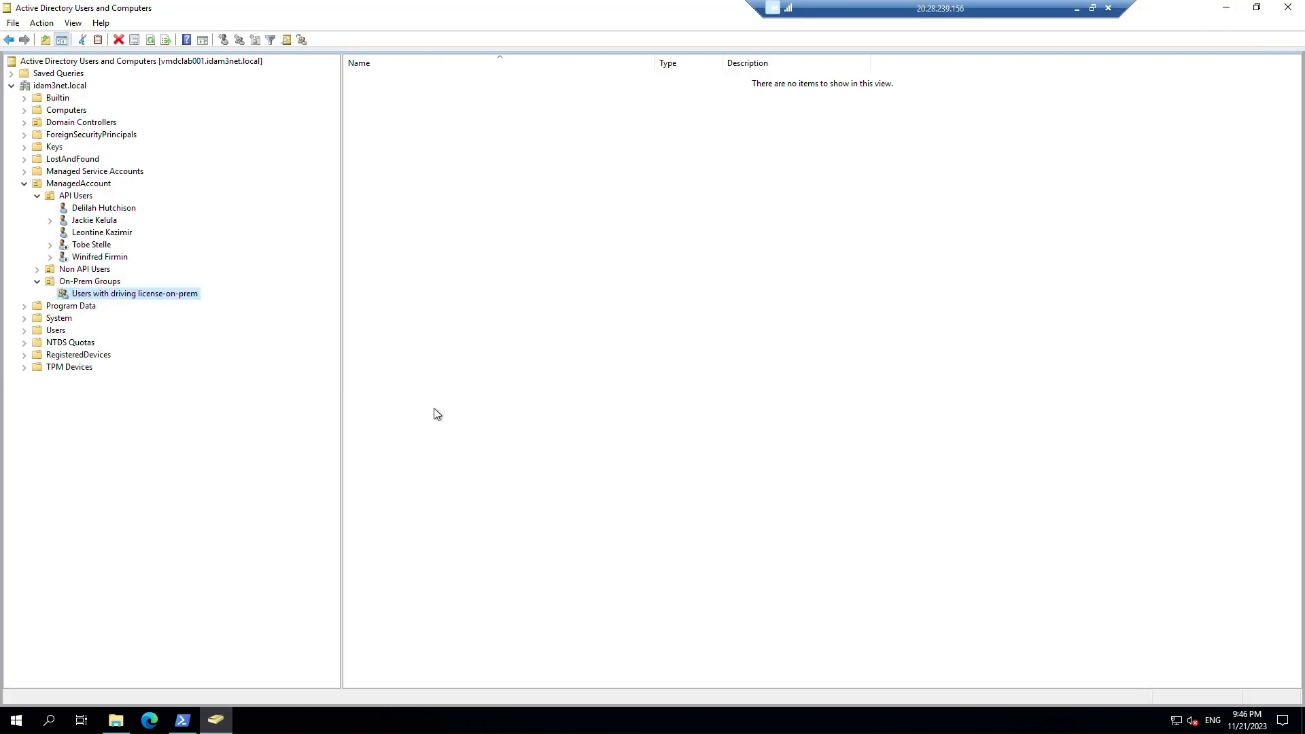
pyautogui.click(114, 721)
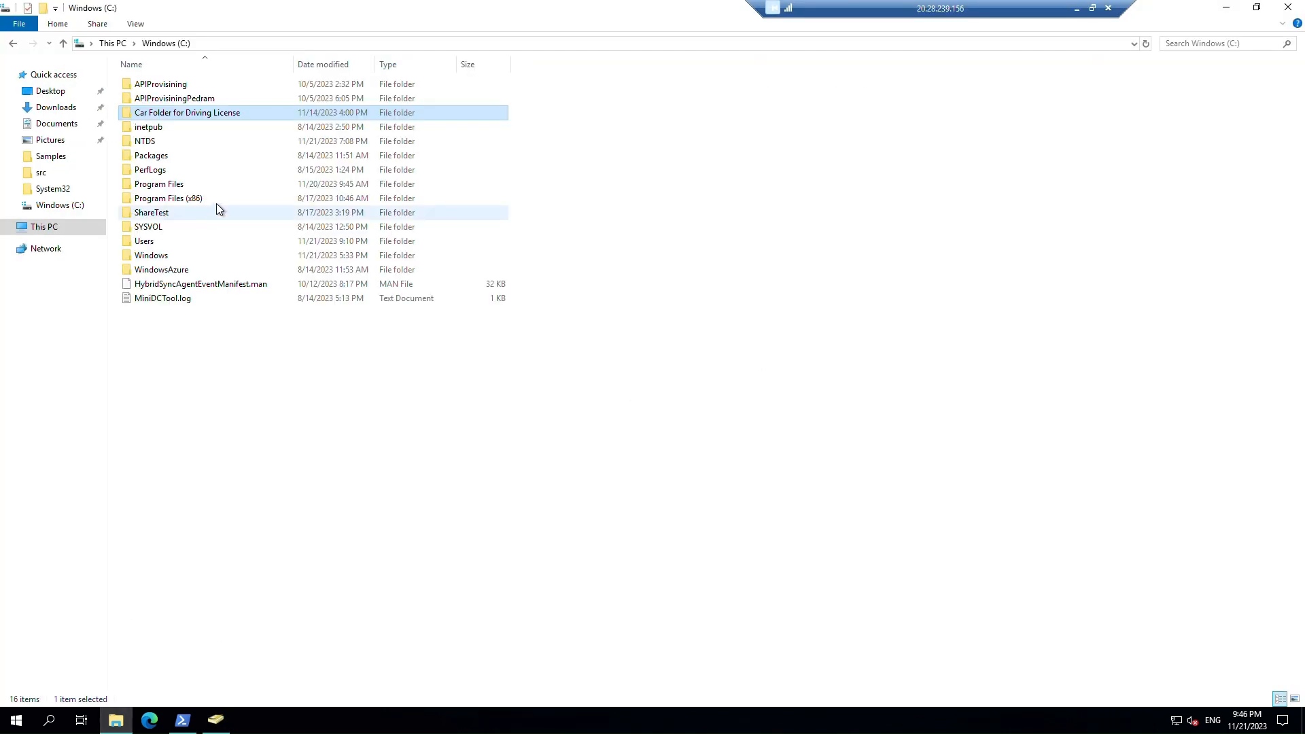
# View the Car Folder for Driving License's Security tab, then try opening the folder.
pyautogui.rightClick(235, 119)
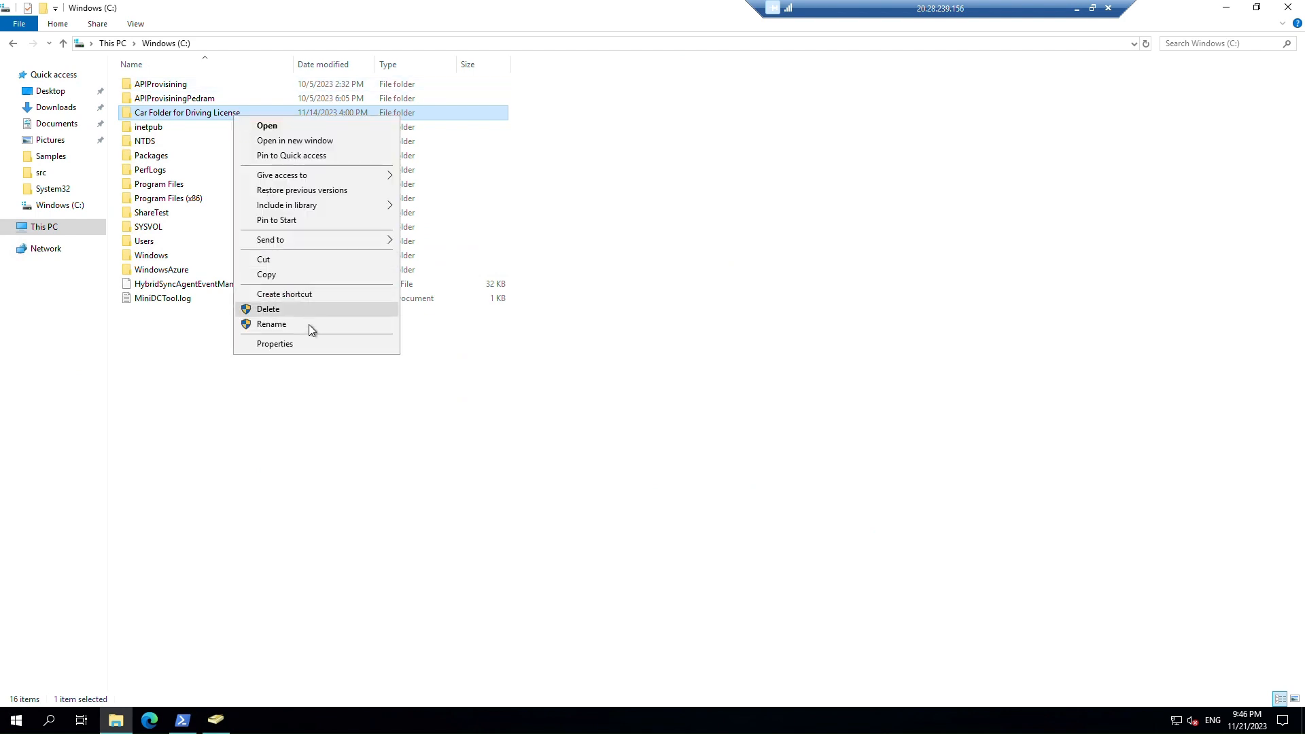
pyautogui.click(316, 344)
pyautogui.click(327, 149)
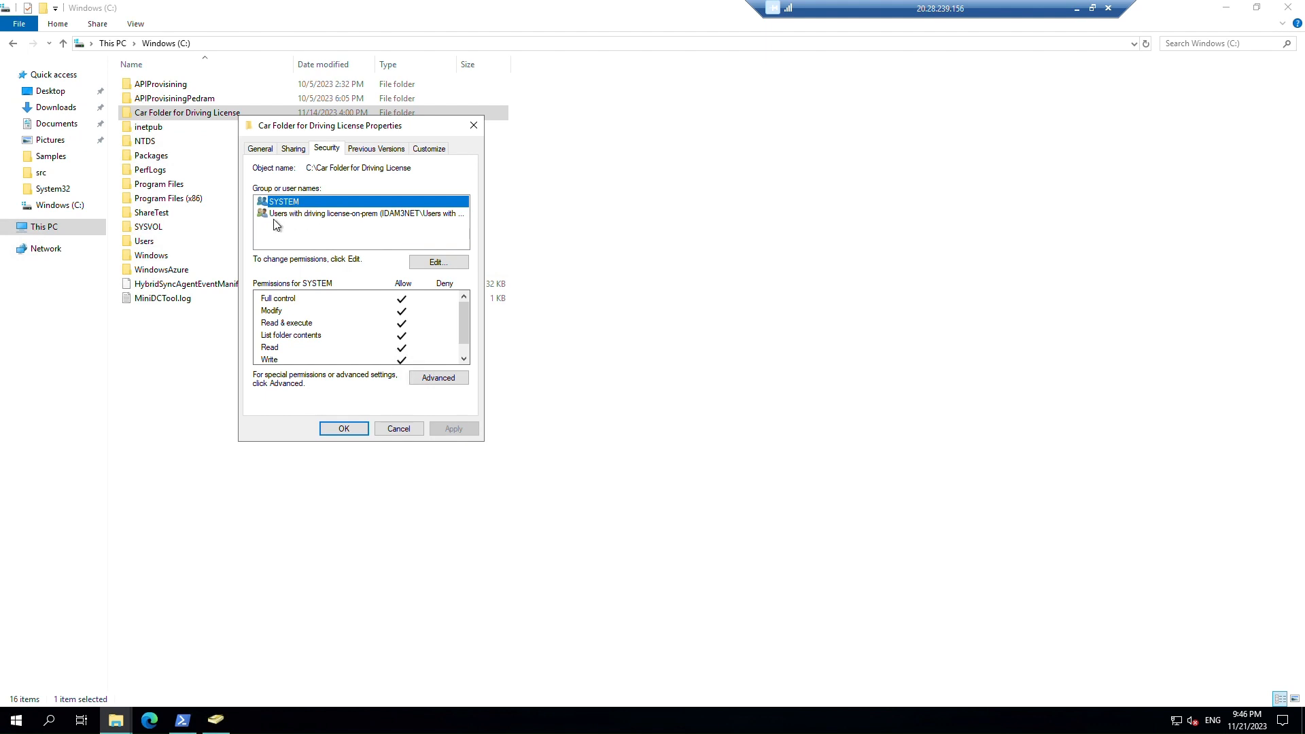
pyautogui.click(408, 433)
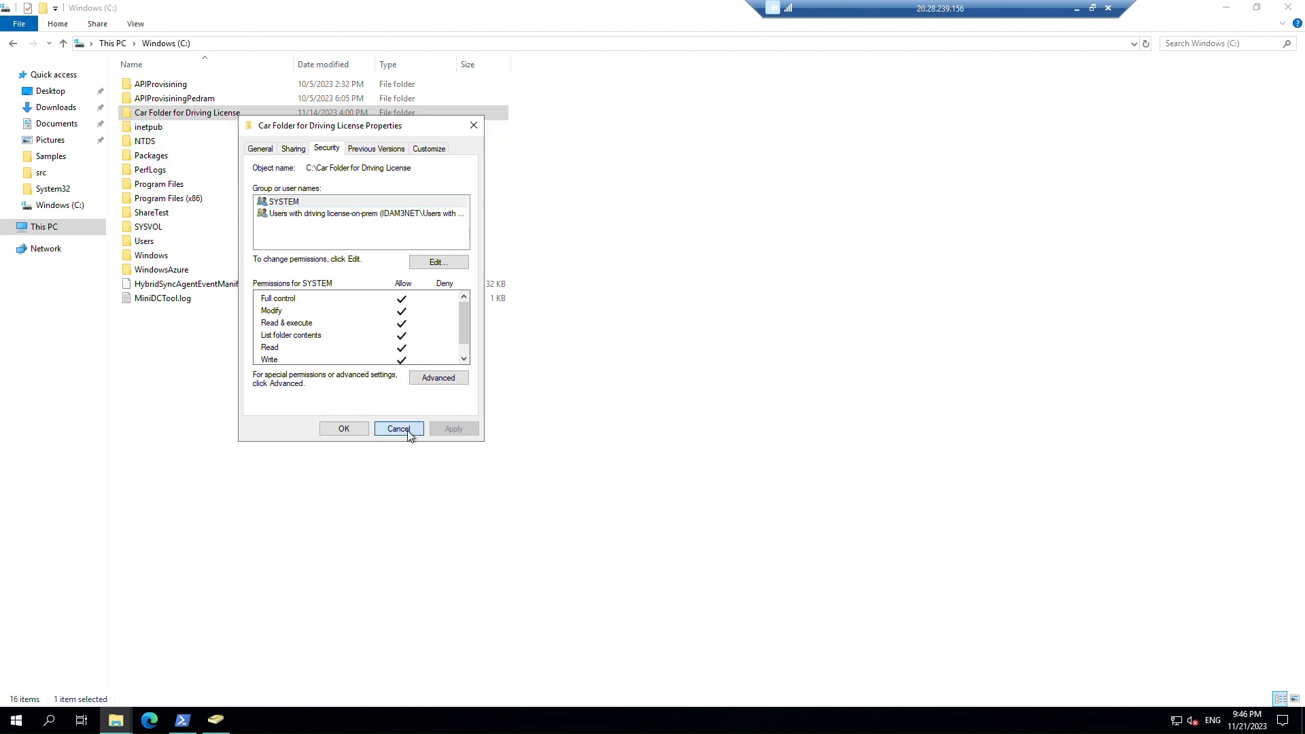
pyautogui.doubleClick(244, 116)
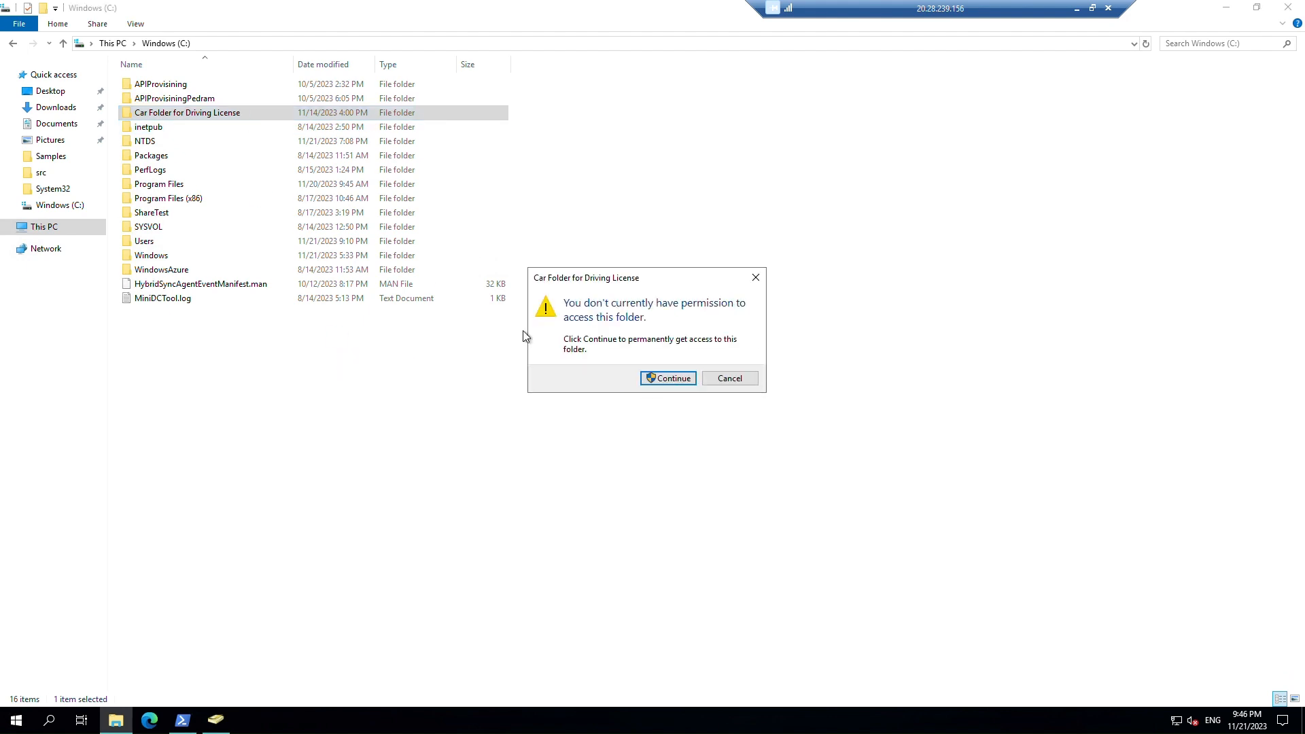
pyautogui.click(754, 280)
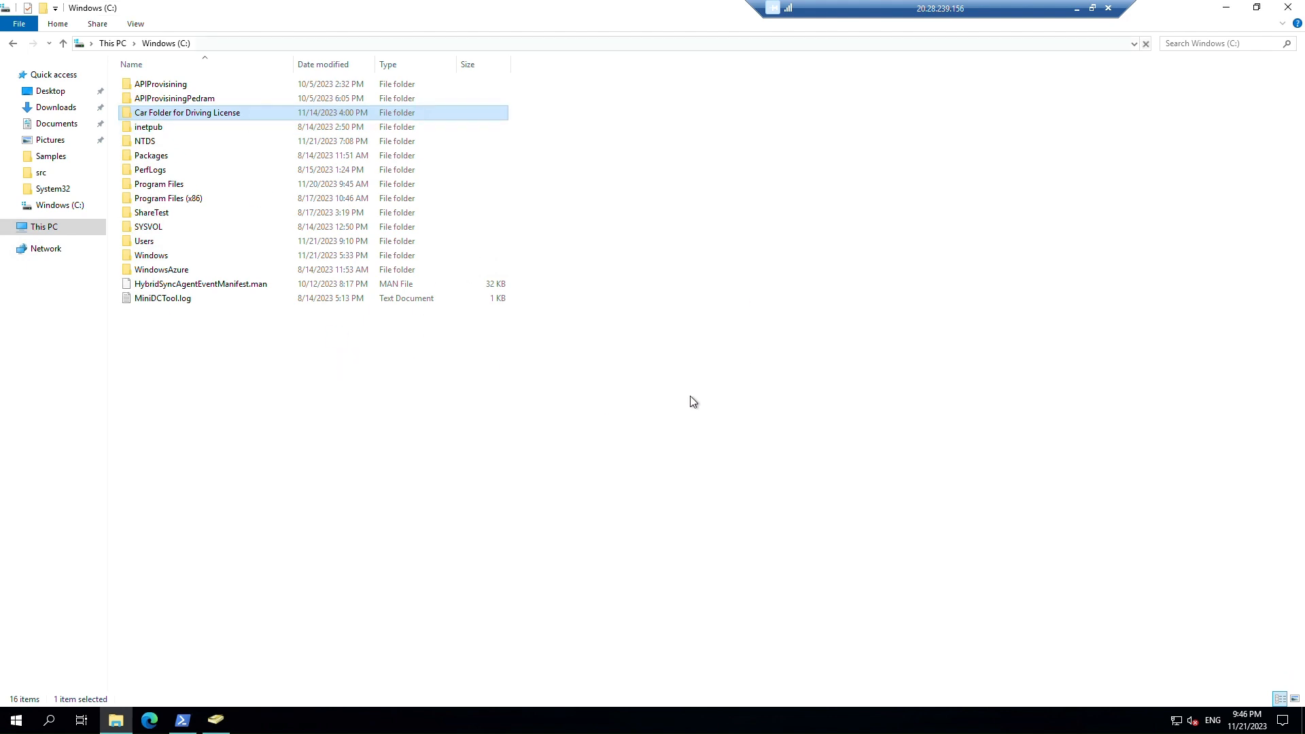
# Confirm Users with driving license-on-prem holds Car Folder permissions, then return to ADUC.
pyautogui.rightClick(243, 113)
pyautogui.click(359, 340)
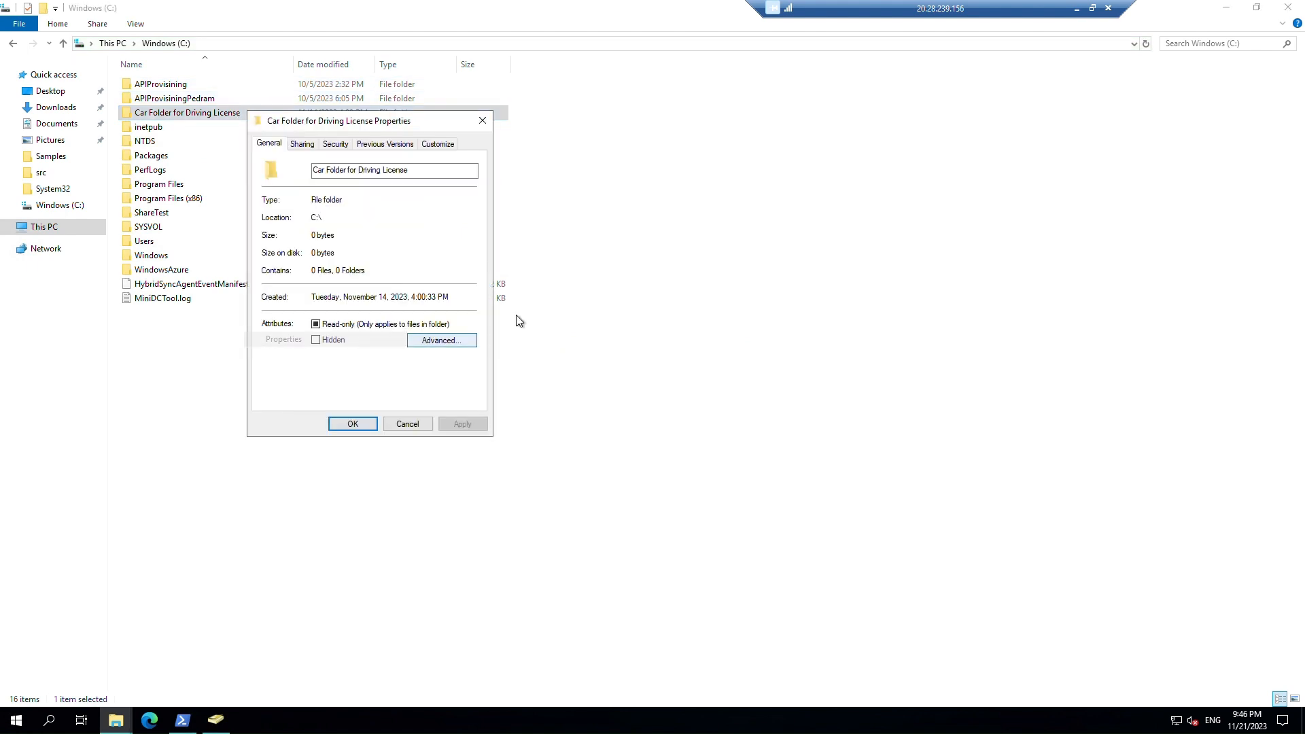
pyautogui.click(336, 145)
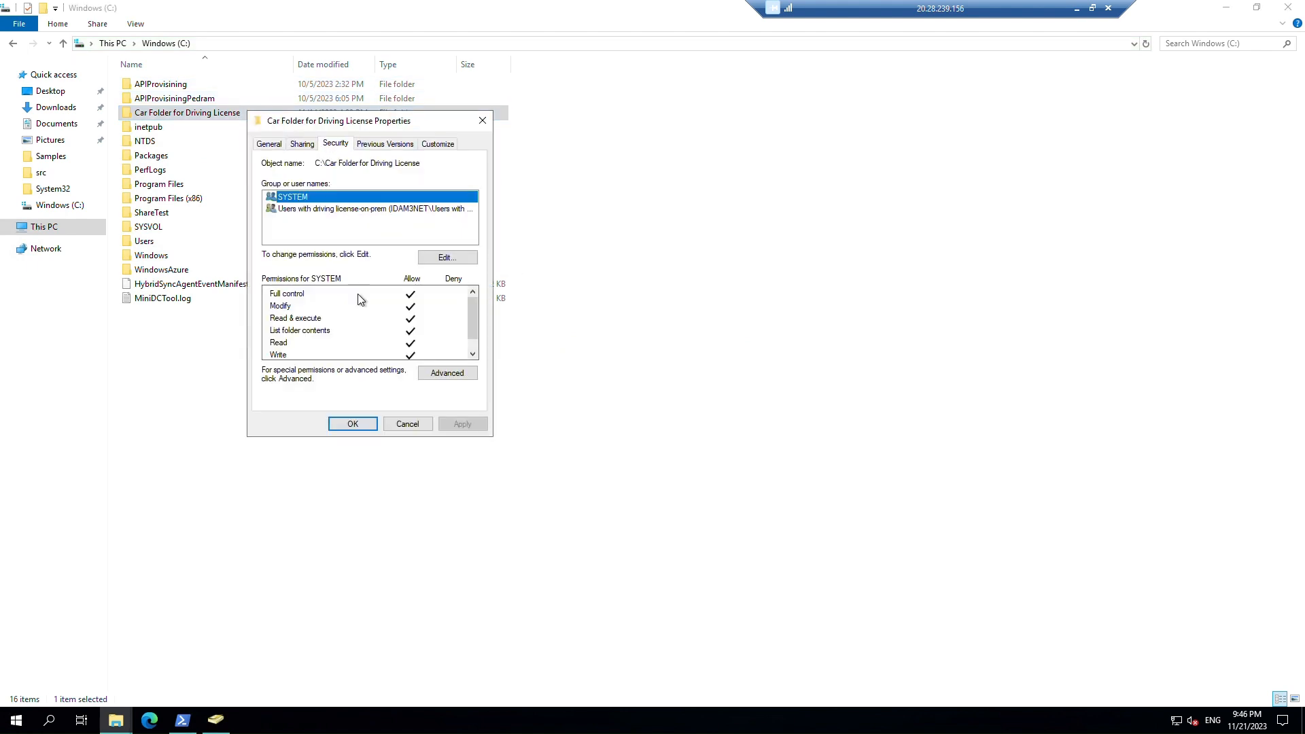
pyautogui.click(321, 209)
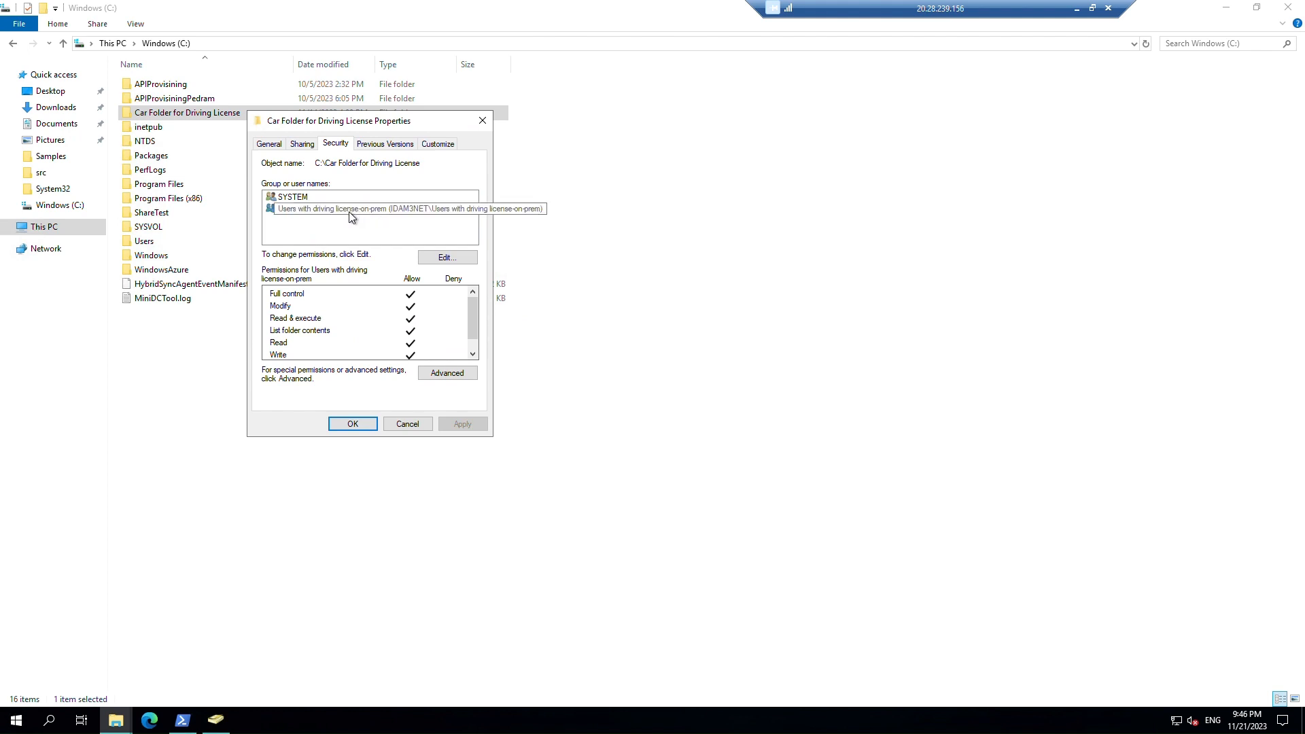
pyautogui.click(417, 423)
pyautogui.click(215, 719)
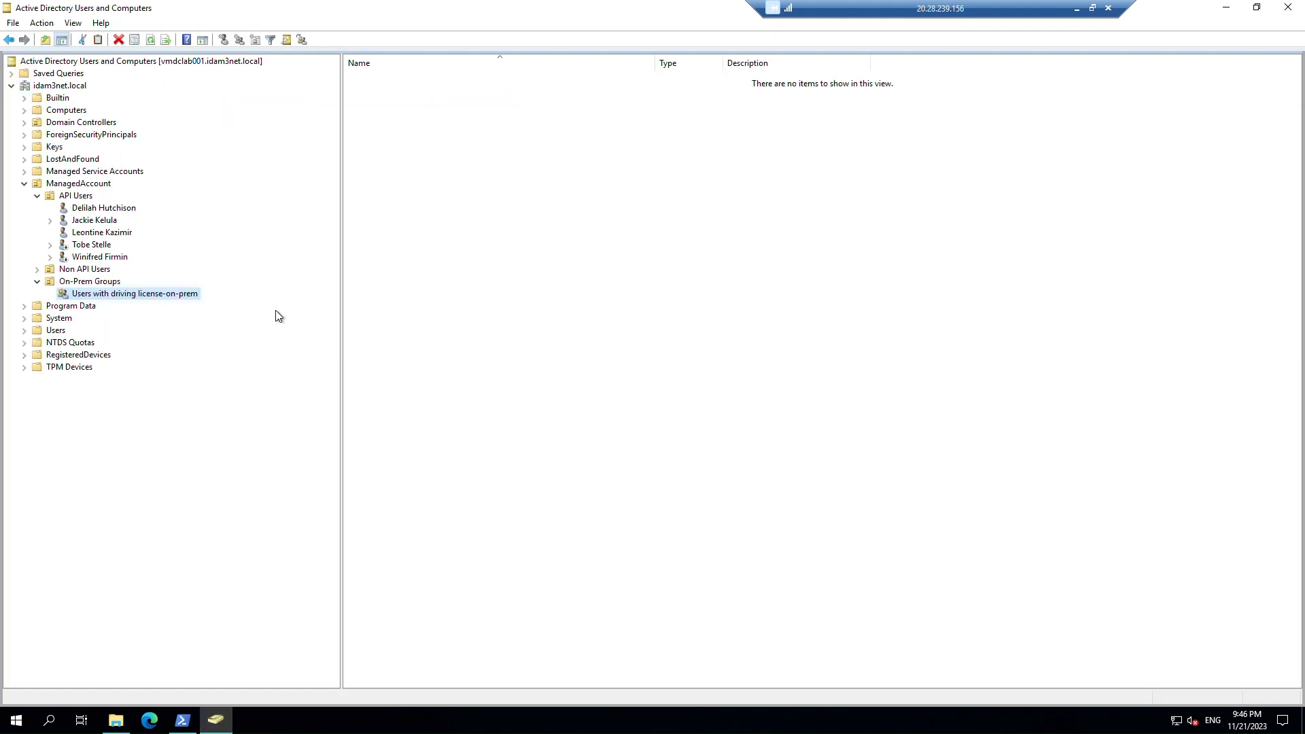
pyautogui.rightClick(172, 296)
pyautogui.click(243, 489)
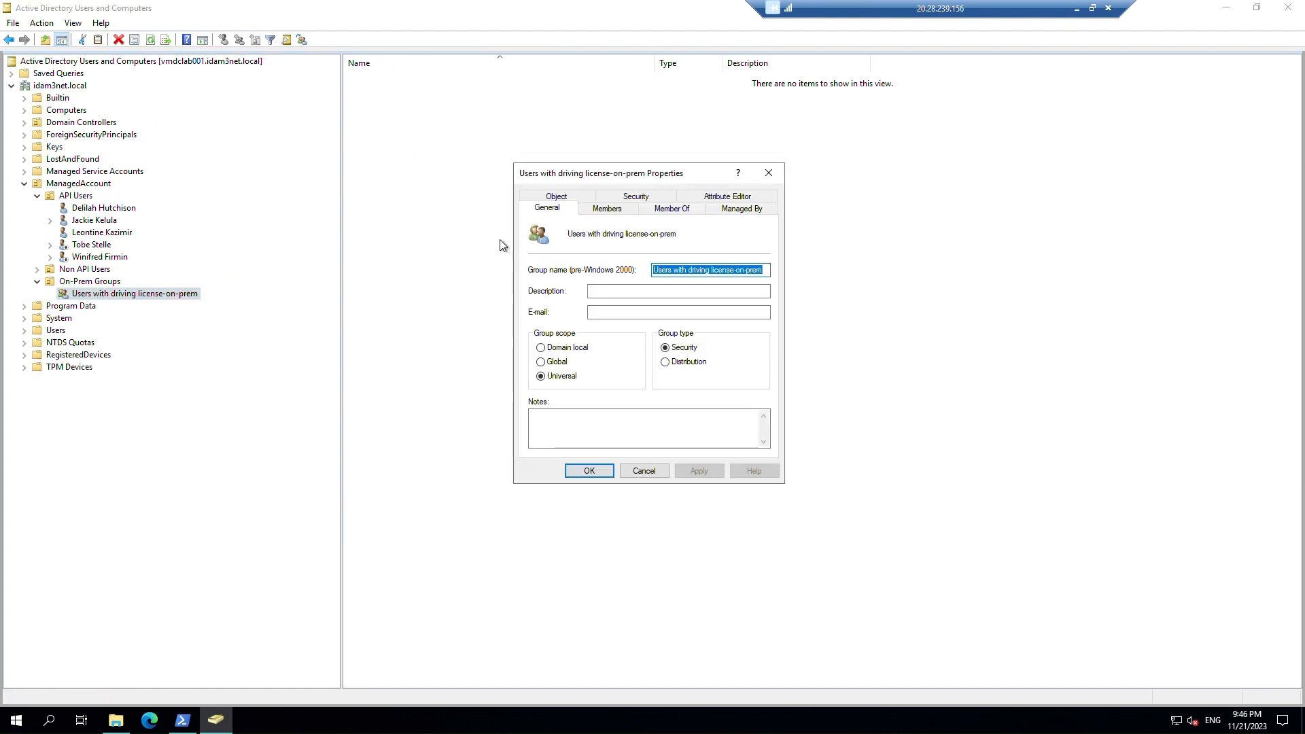
pyautogui.click(620, 212)
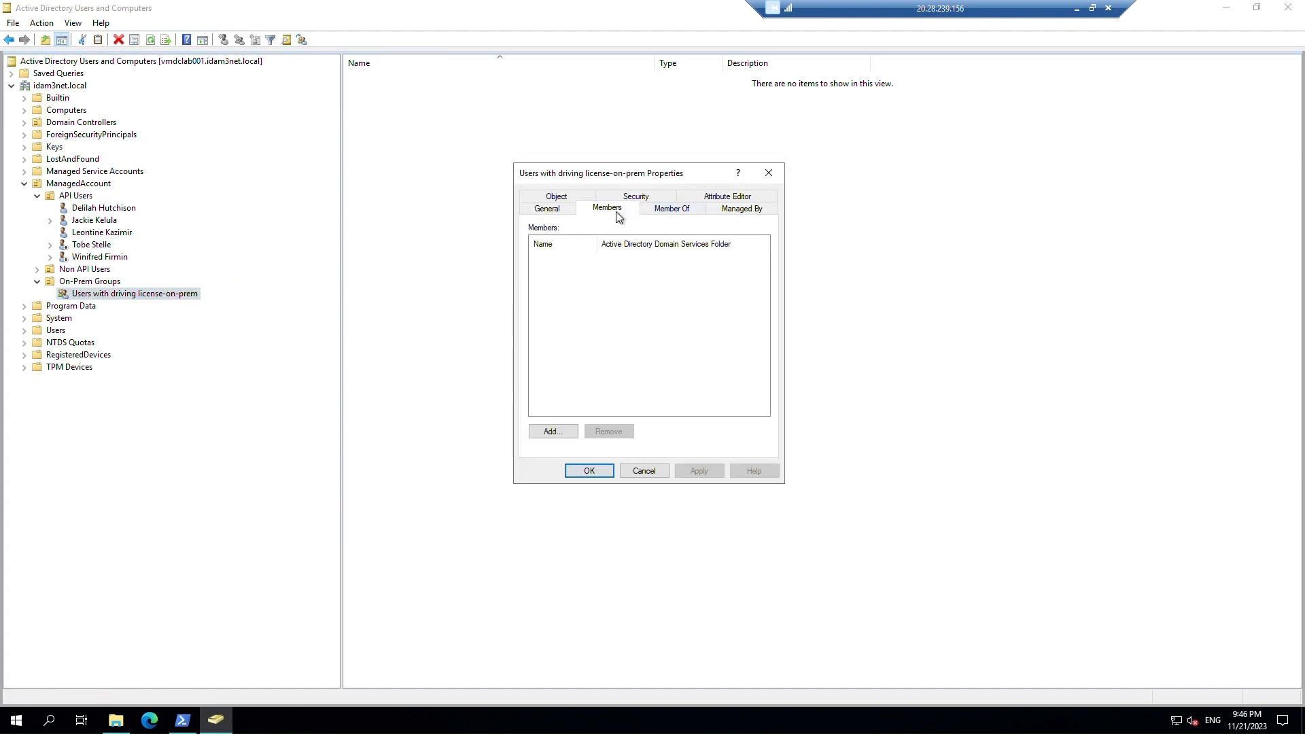
pyautogui.click(657, 472)
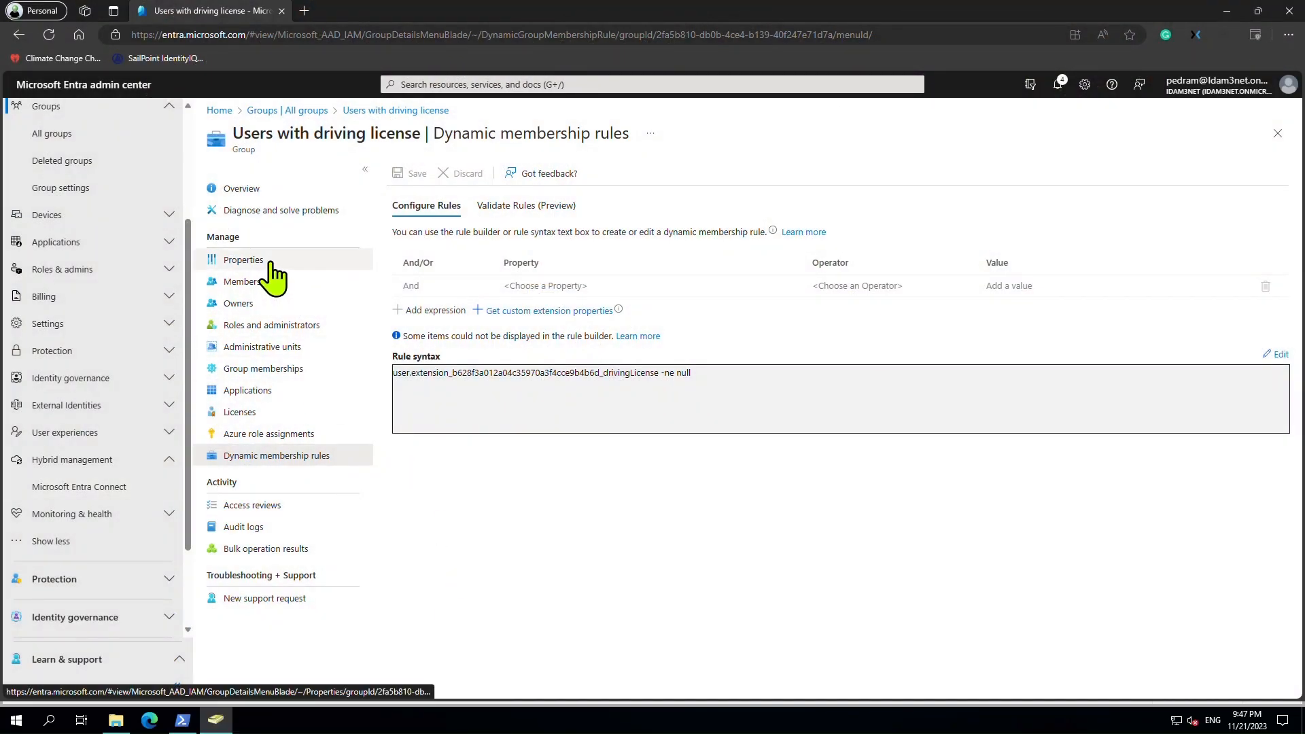
# Confirm Users with driving license's Properties show Dynamic User membership and Security writeback.
pyautogui.click(265, 262)
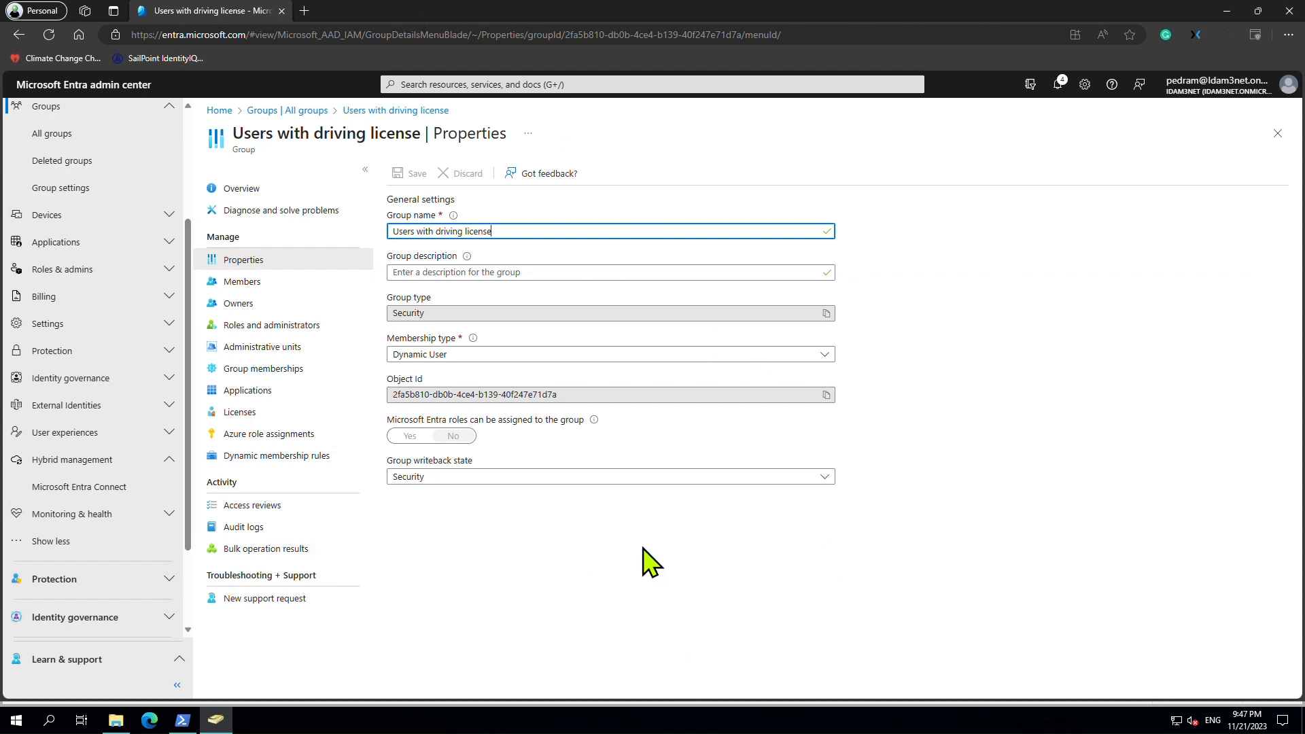
pyautogui.click(824, 355)
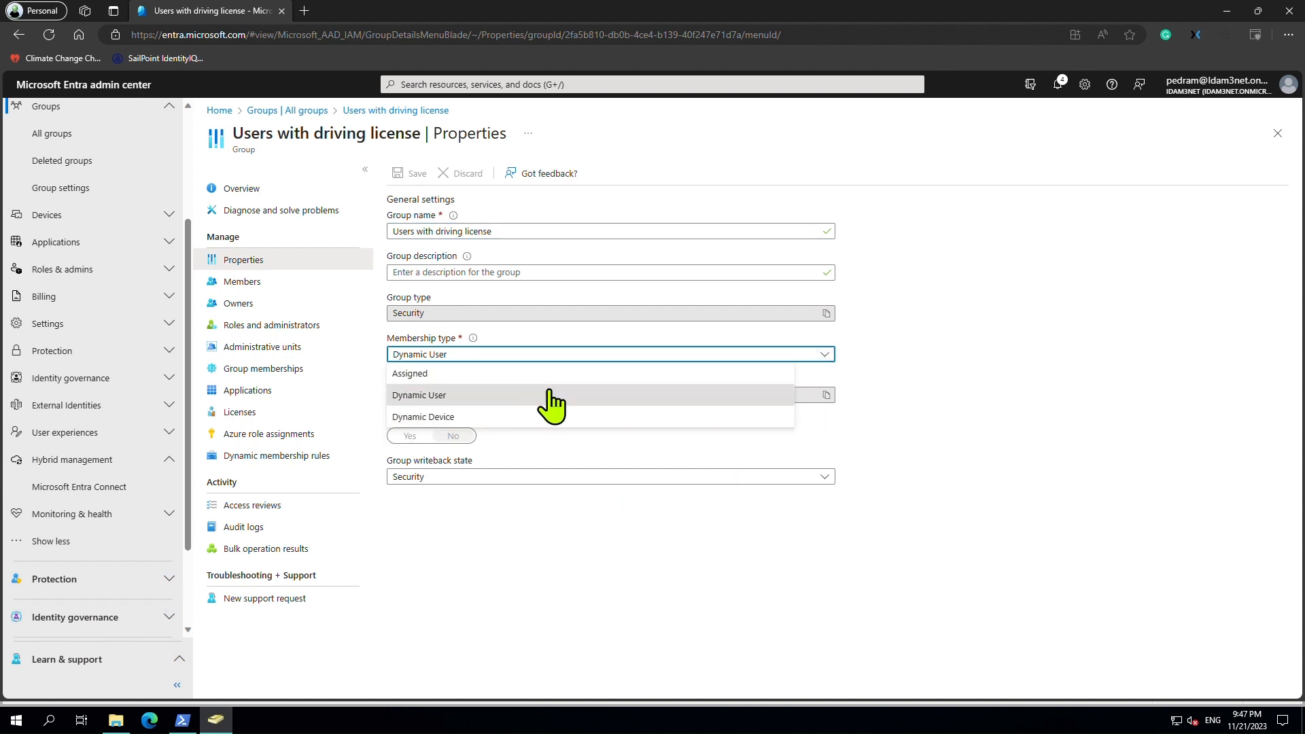
pyautogui.click(651, 621)
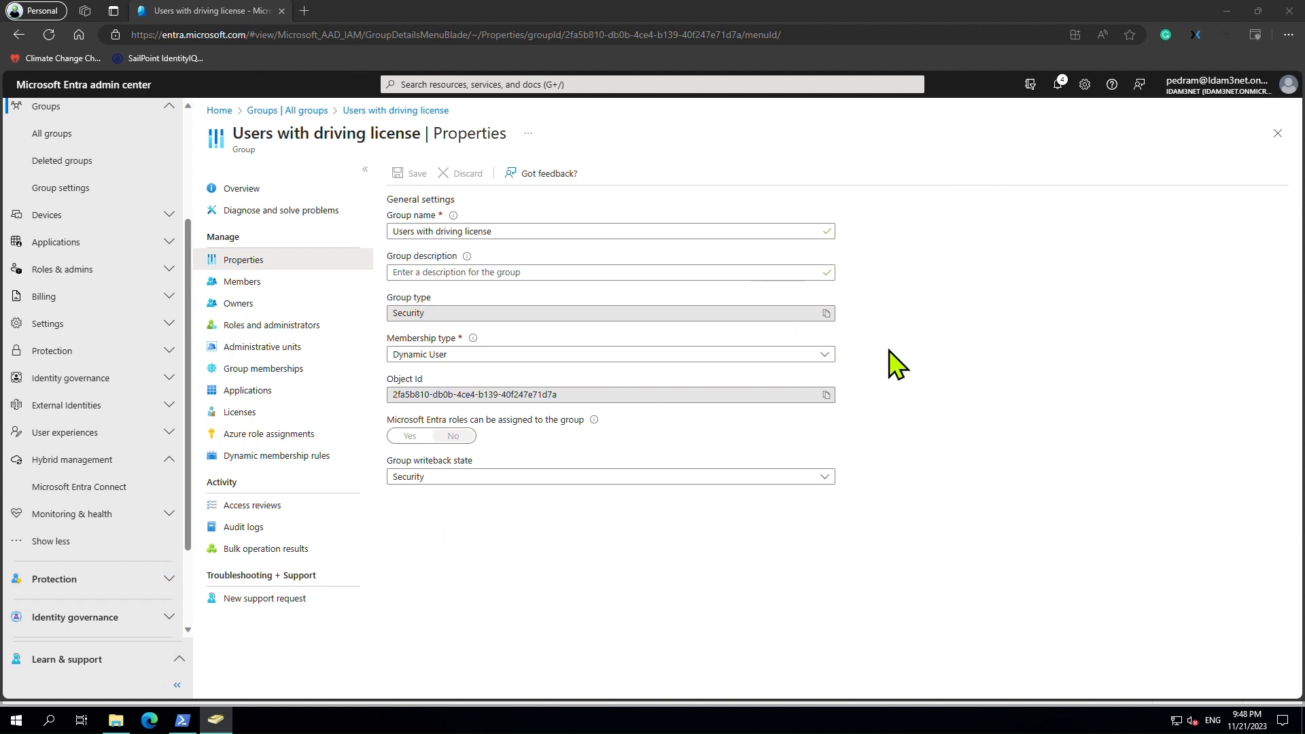
pyautogui.click(1226, 13)
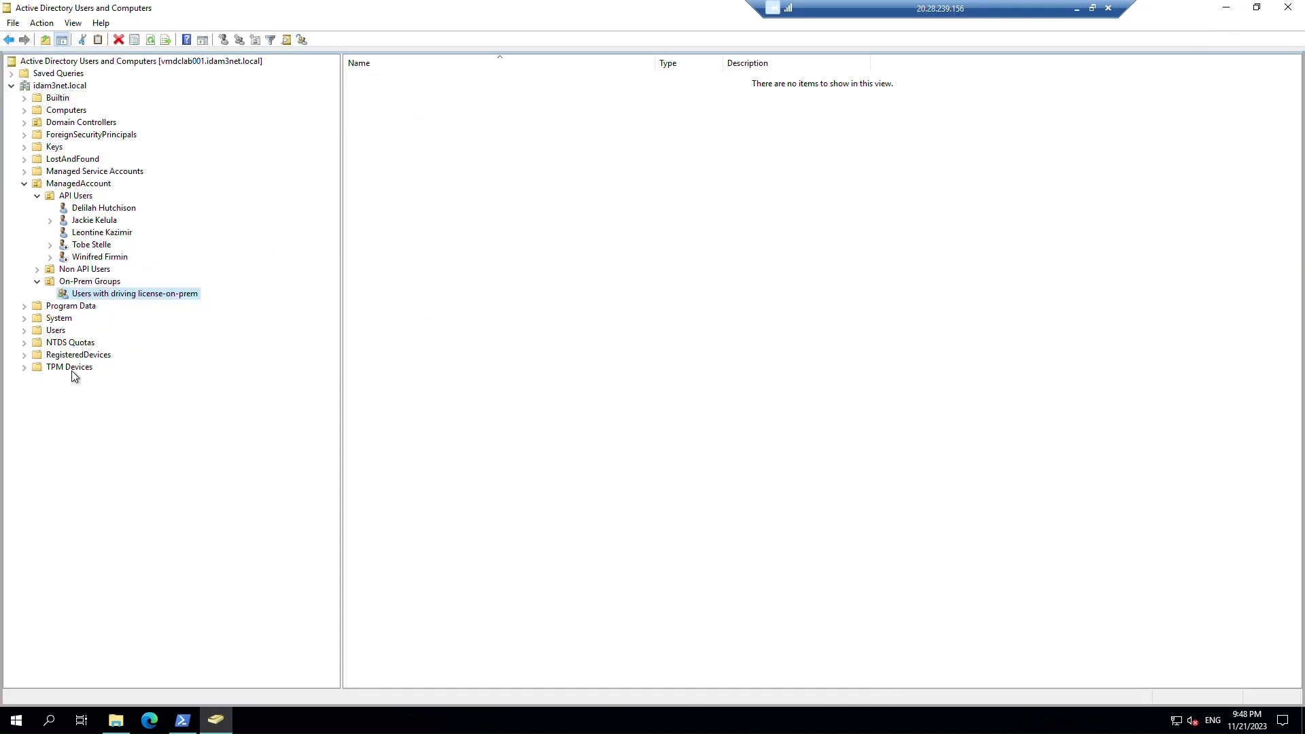
# Try opening Users with driving license_40f247e71d7a in Users, dismissing the object-not-found error.
pyautogui.doubleClick(58, 331)
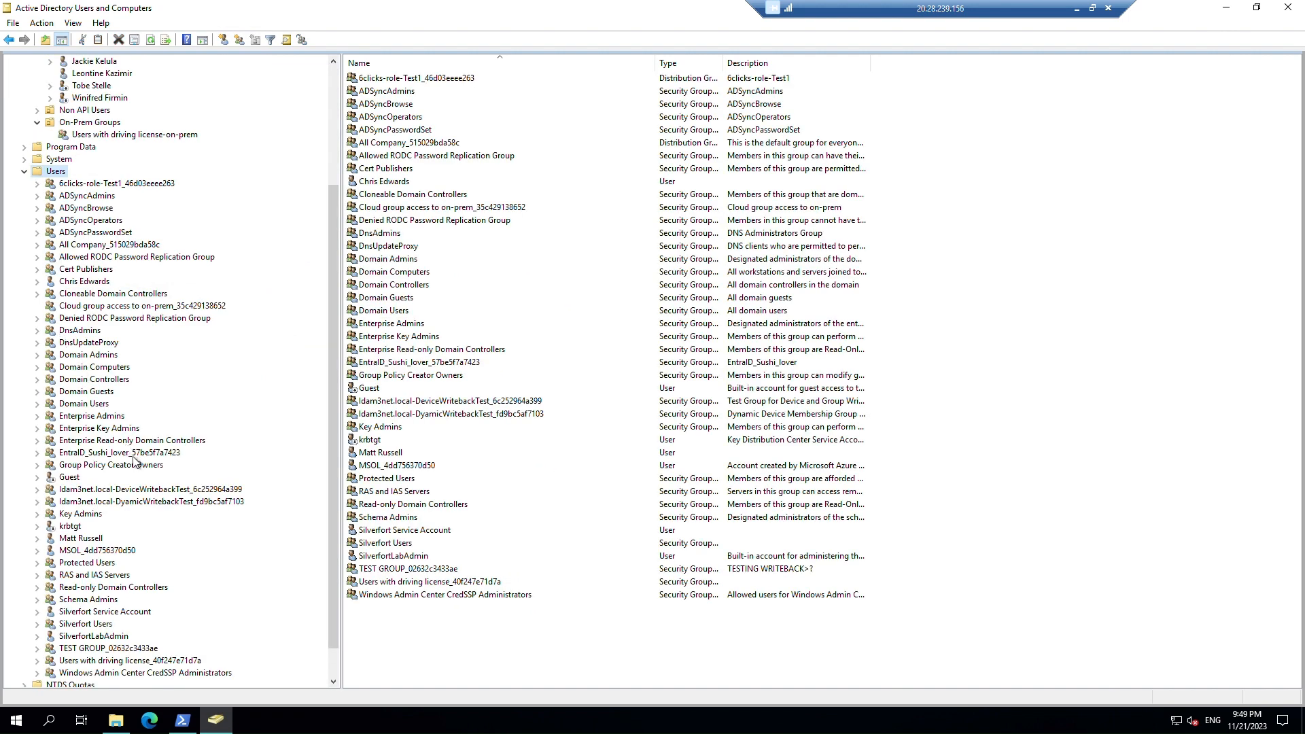
pyautogui.click(143, 661)
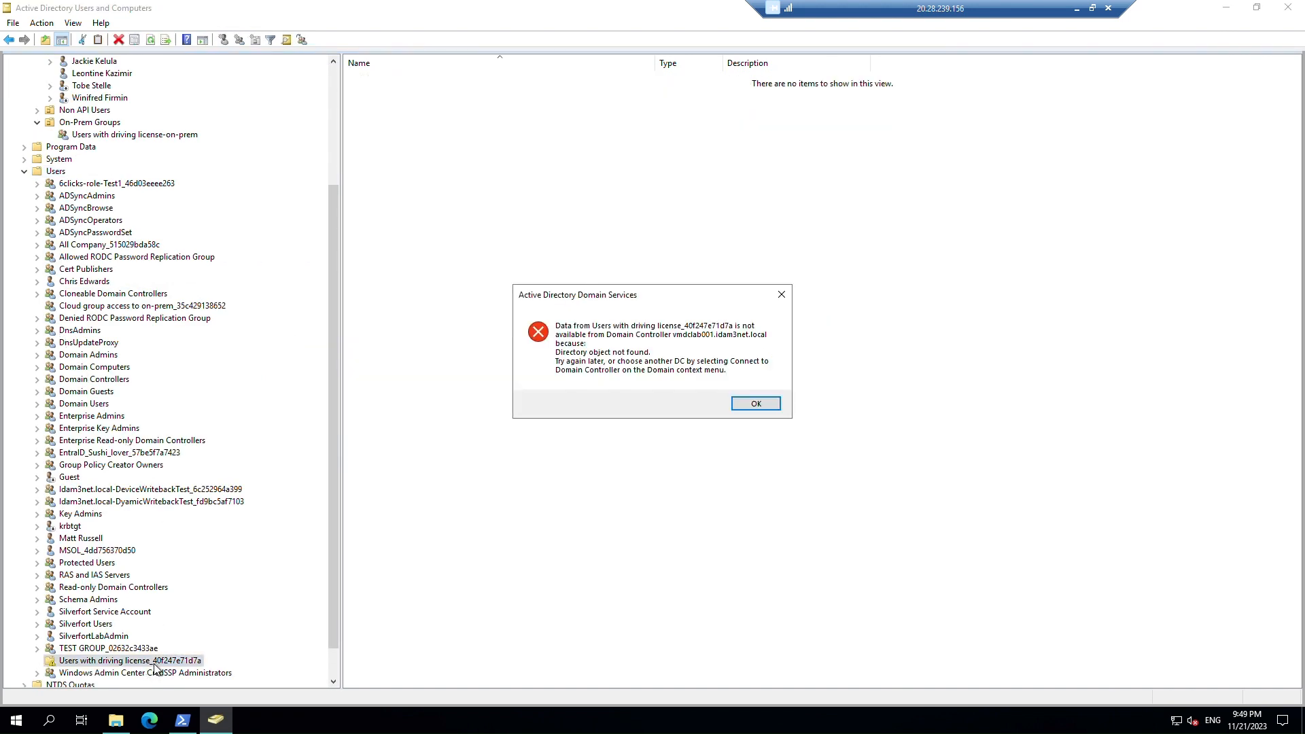
pyautogui.click(756, 404)
# Refresh the Users container with F5 and check PowerShell's sync output.
pyautogui.click(60, 173)
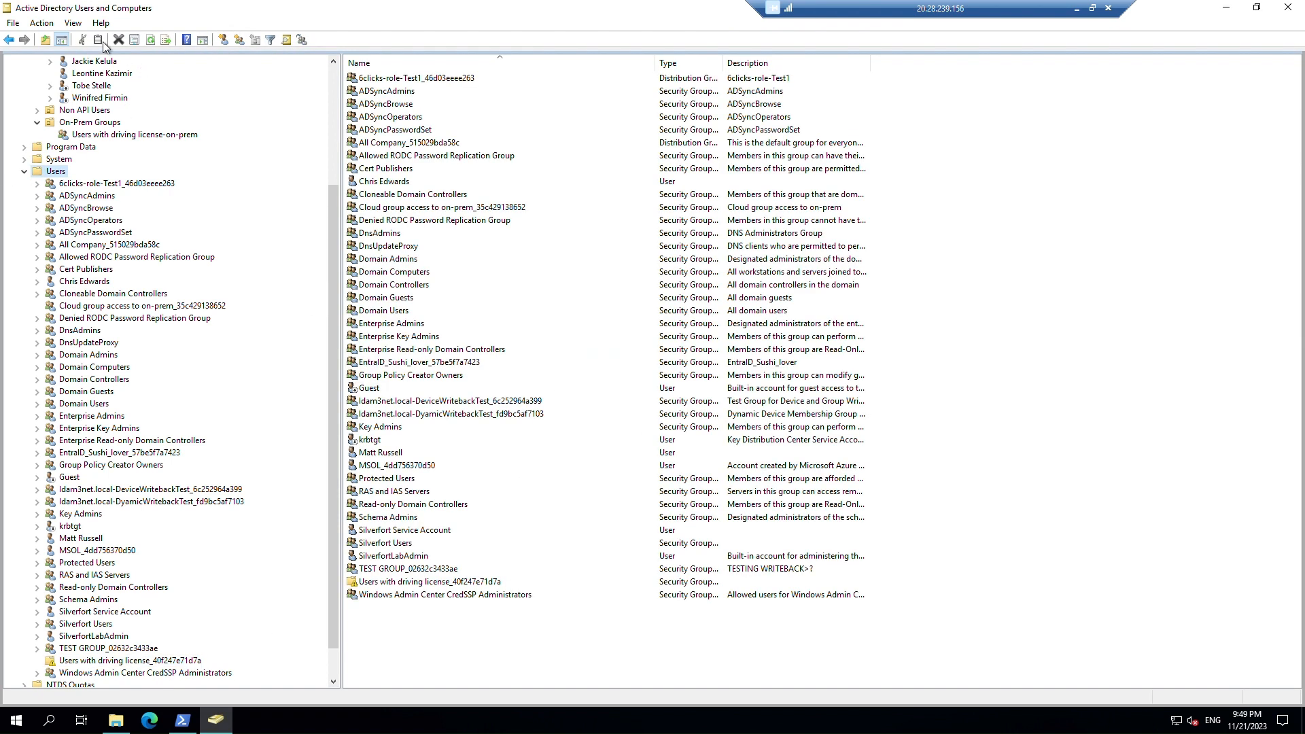
pyautogui.click(150, 39)
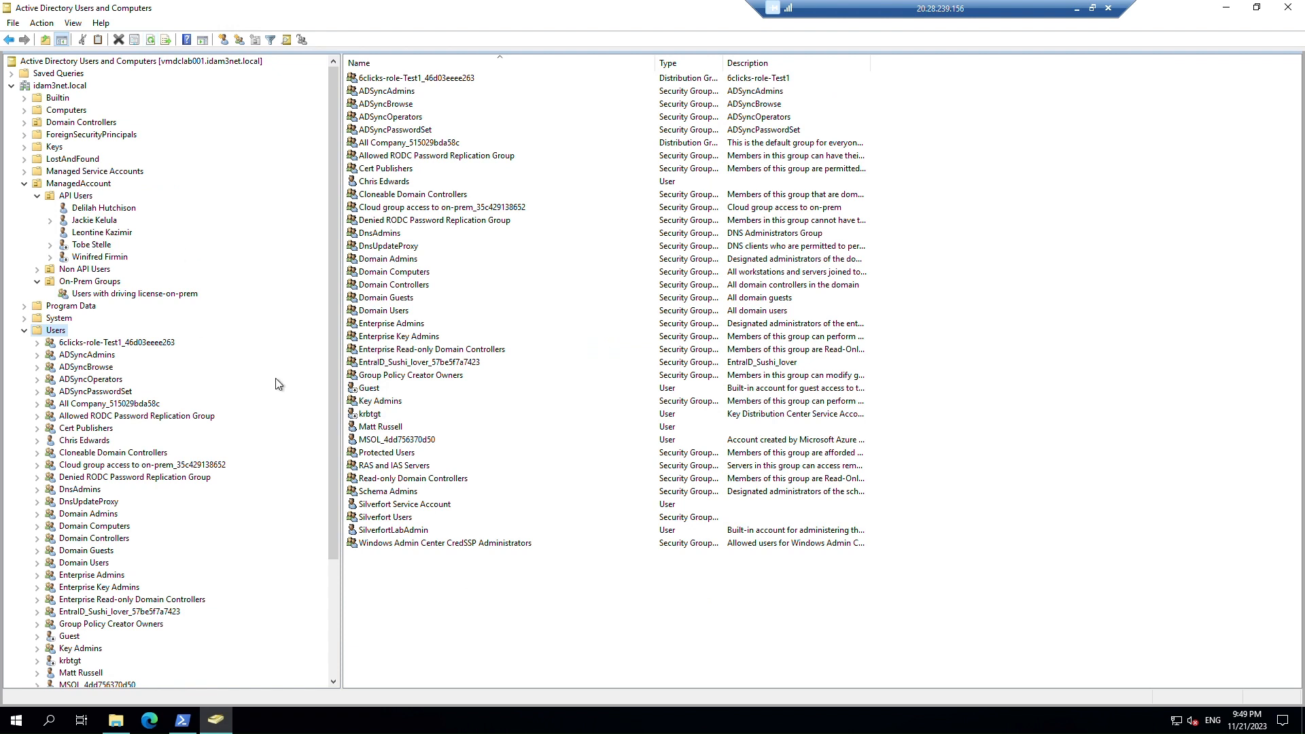
pyautogui.click(409, 531)
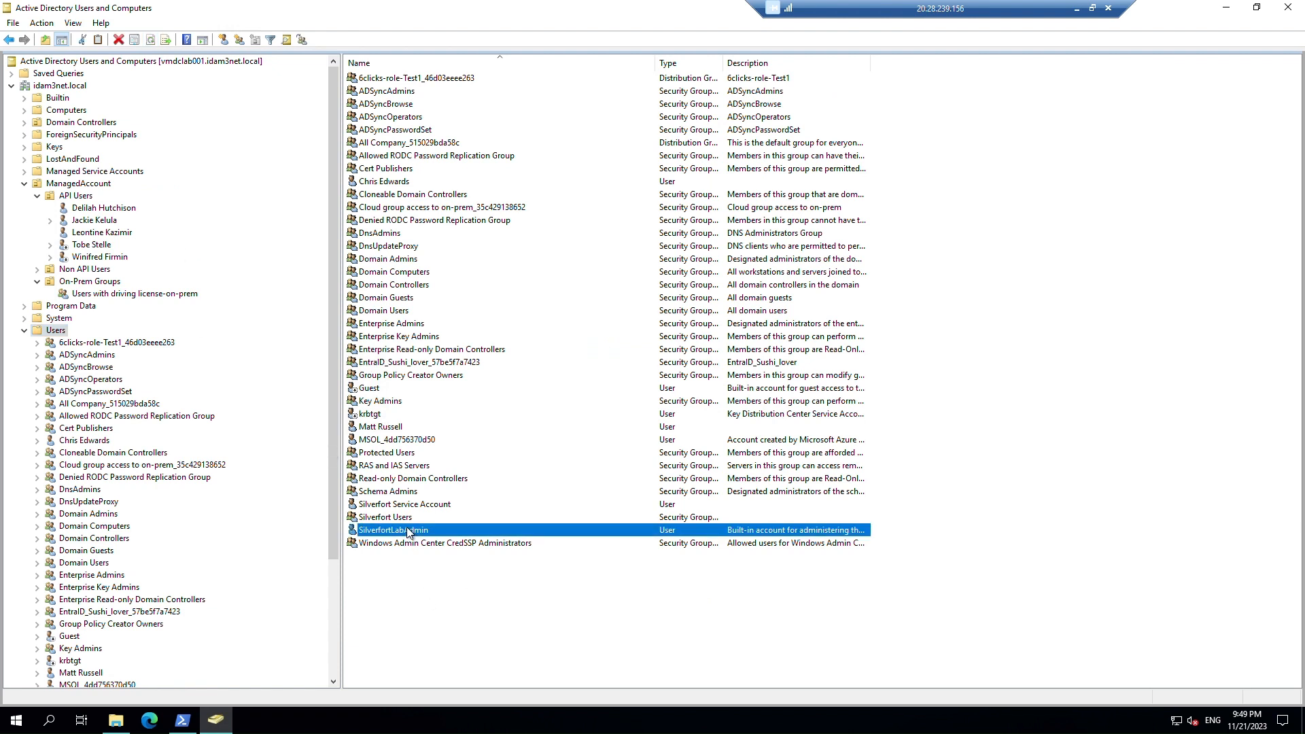
pyautogui.press('F5')
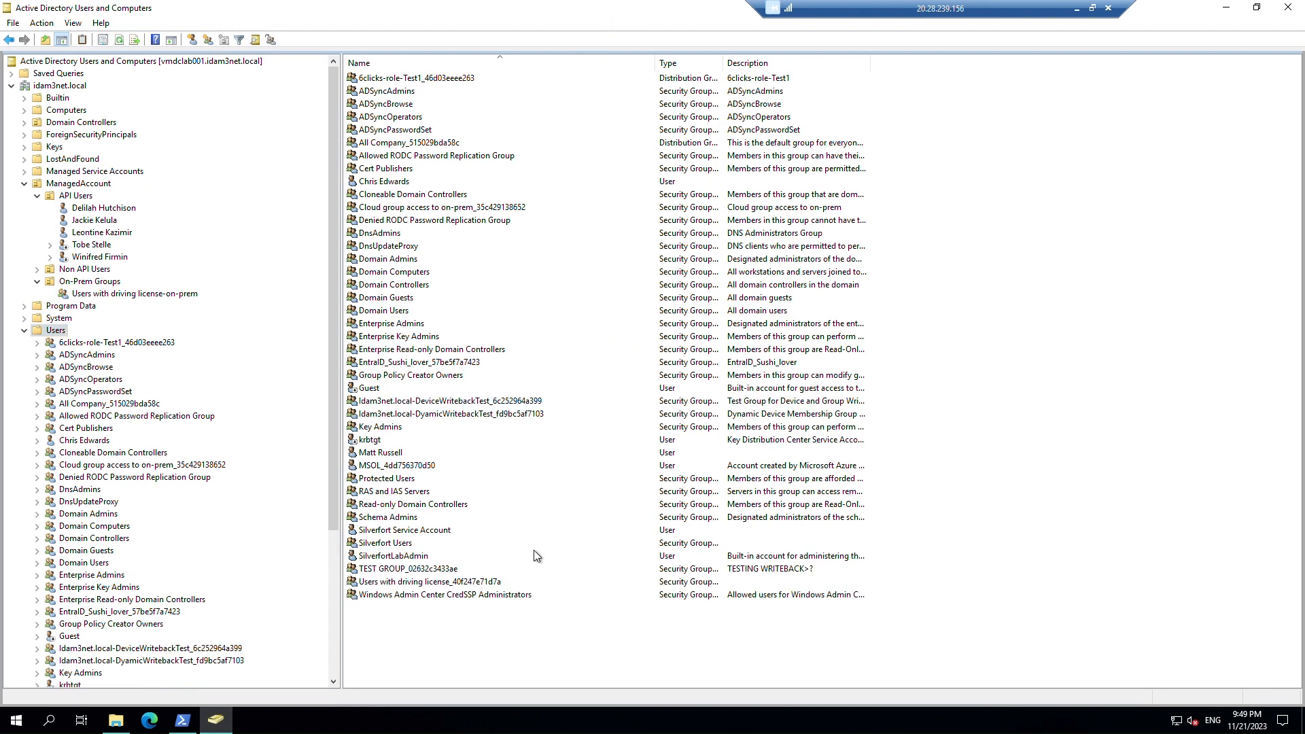
pyautogui.click(182, 721)
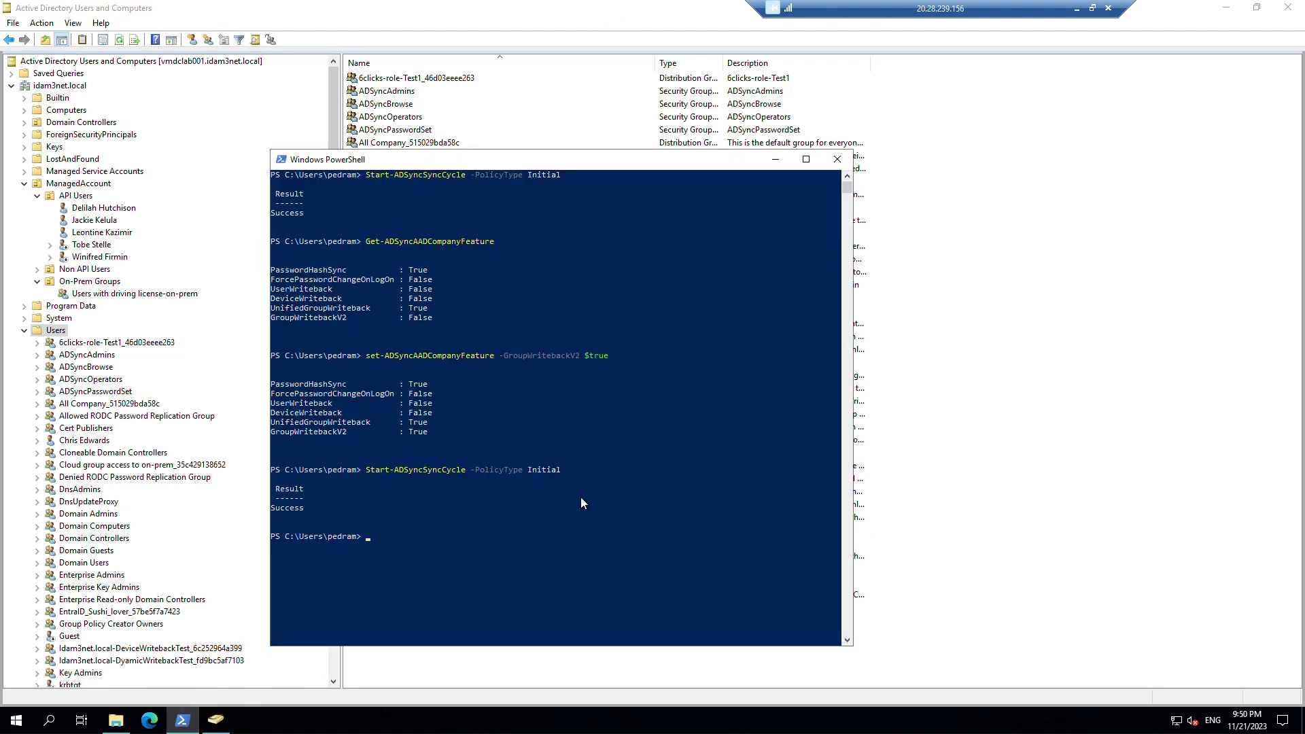
pyautogui.click(776, 162)
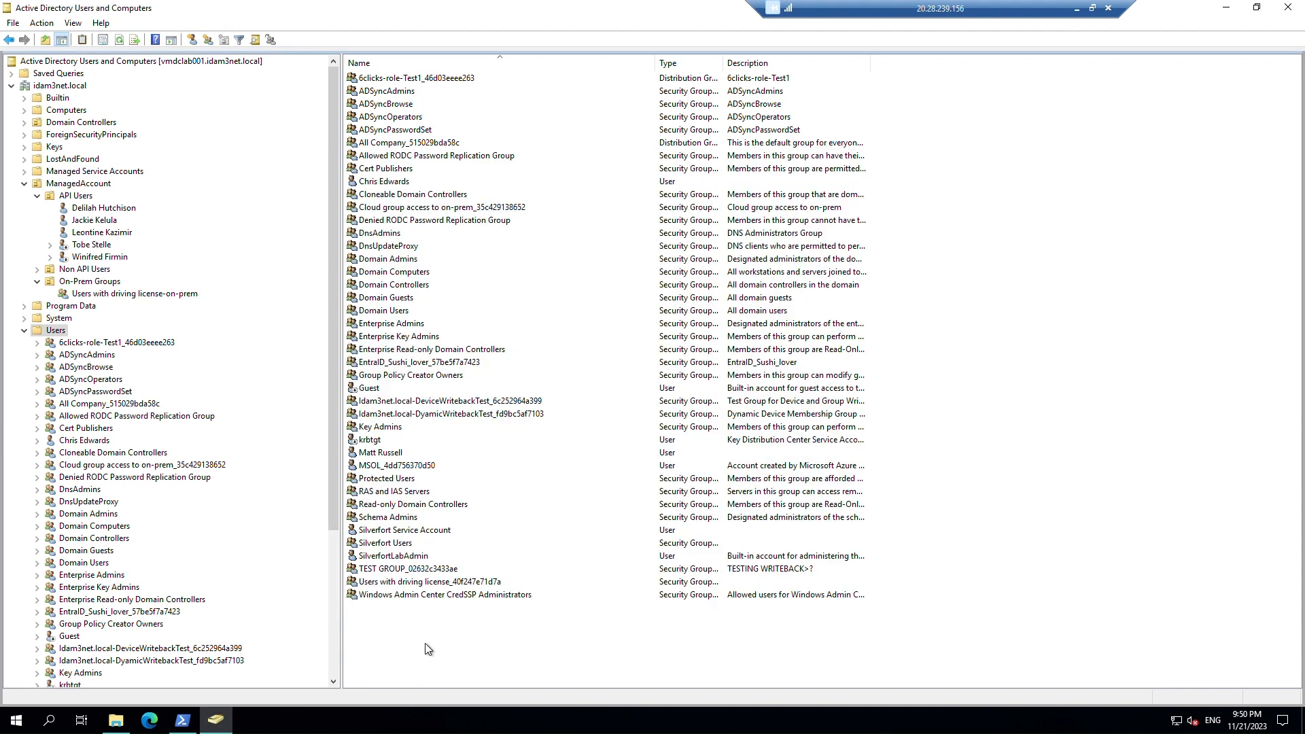
# Open the Users with driving license_40f247e71d7a group's Properties and review its Object and Members tabs.
pyautogui.click(401, 583)
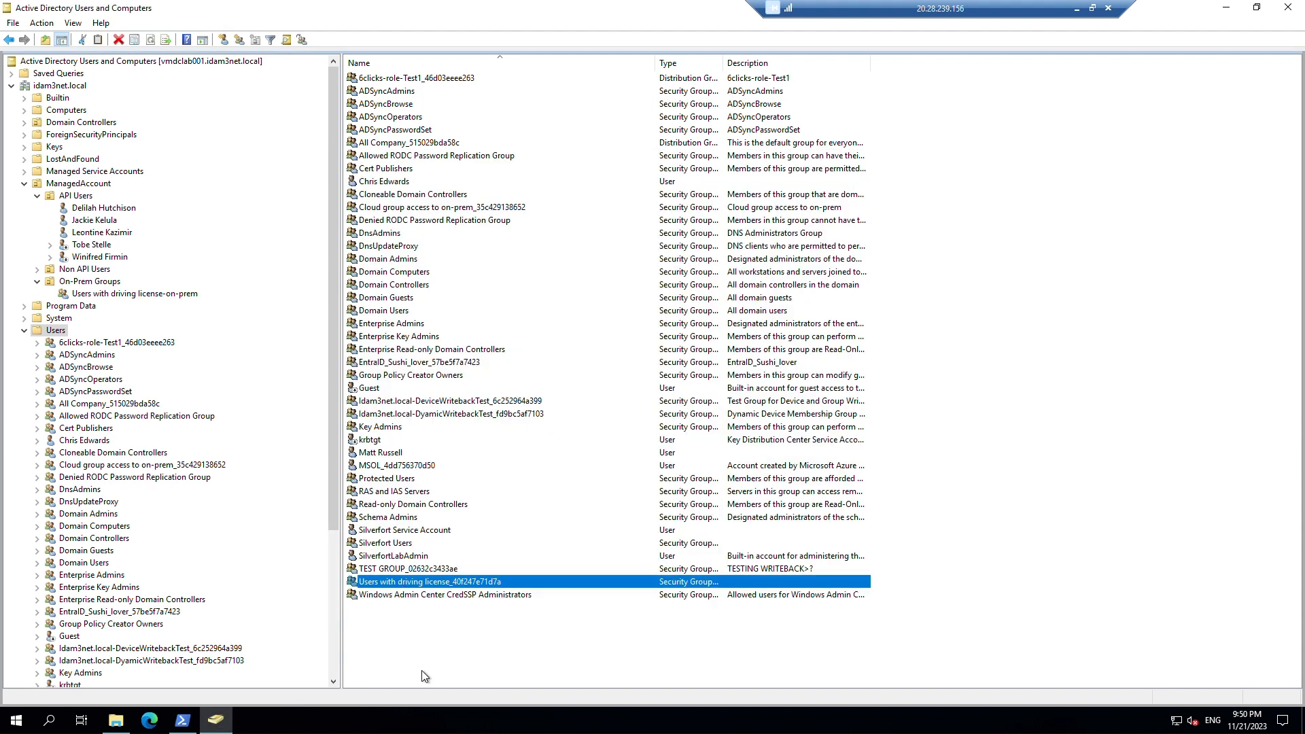
pyautogui.rightClick(440, 583)
pyautogui.click(504, 555)
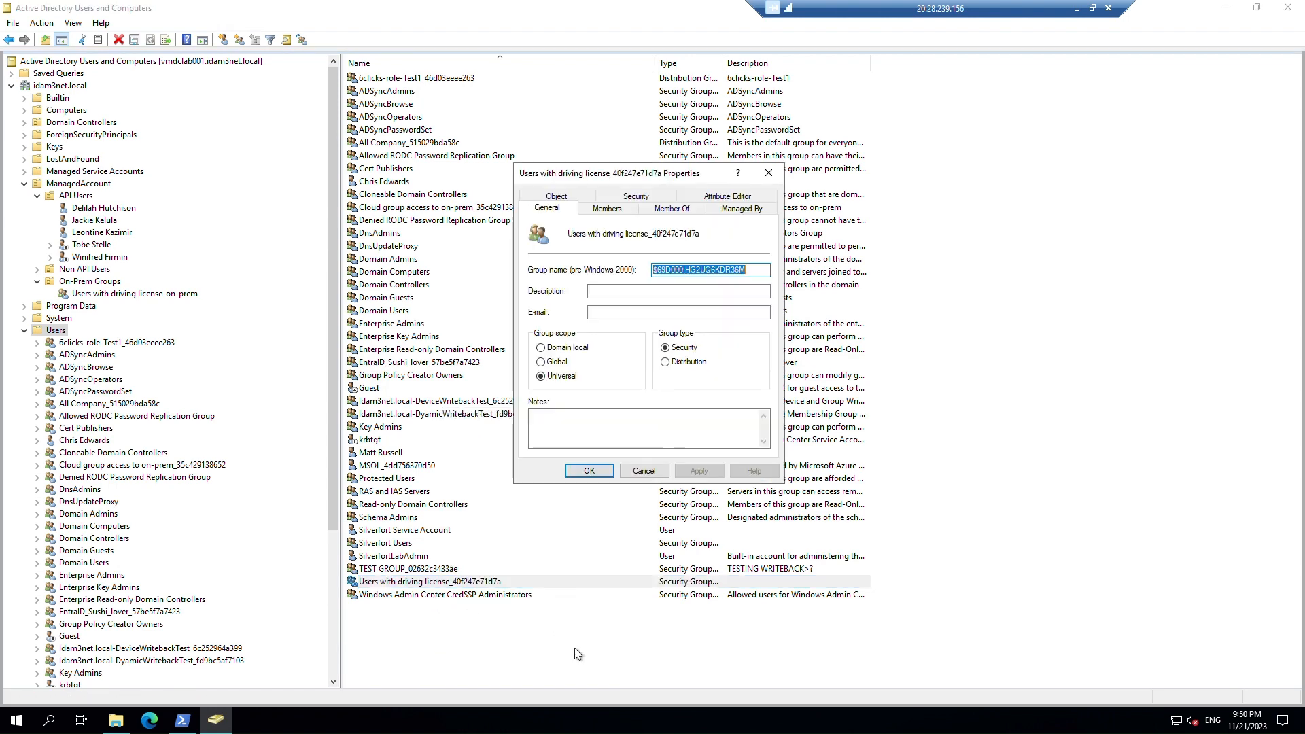
pyautogui.click(568, 199)
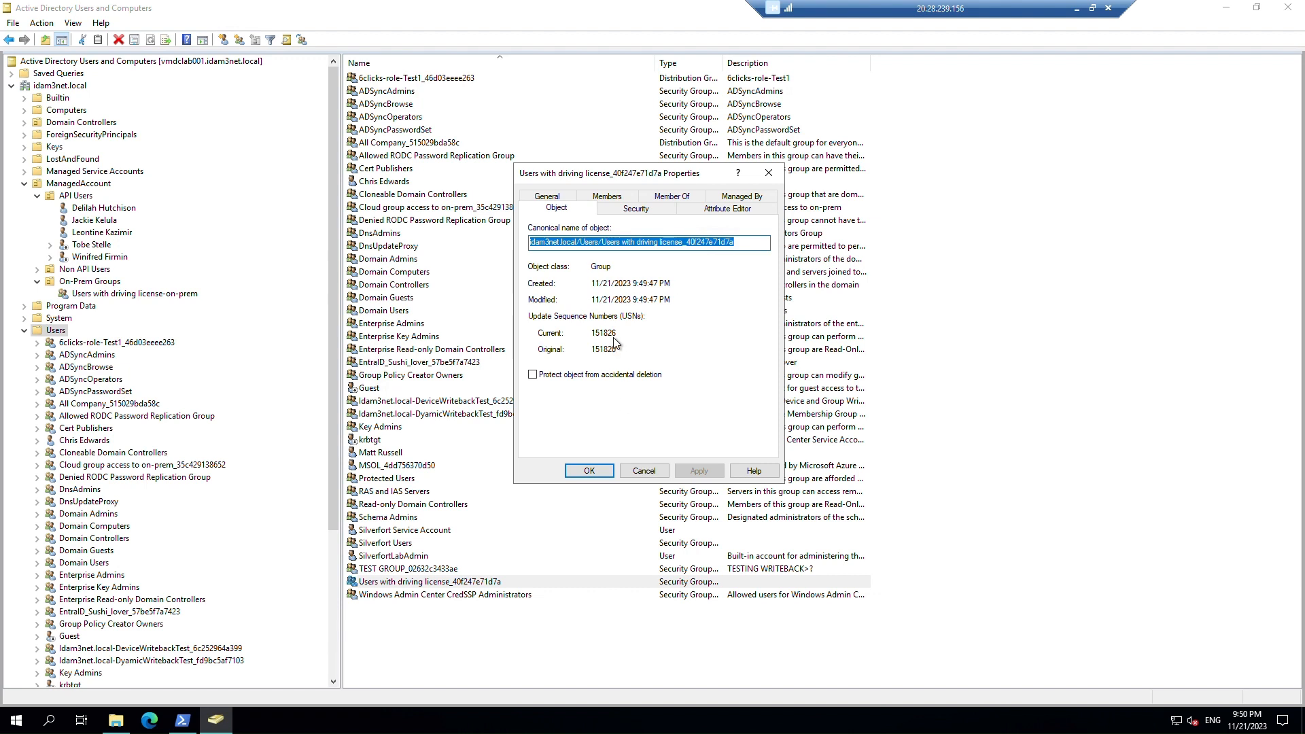
pyautogui.click(613, 197)
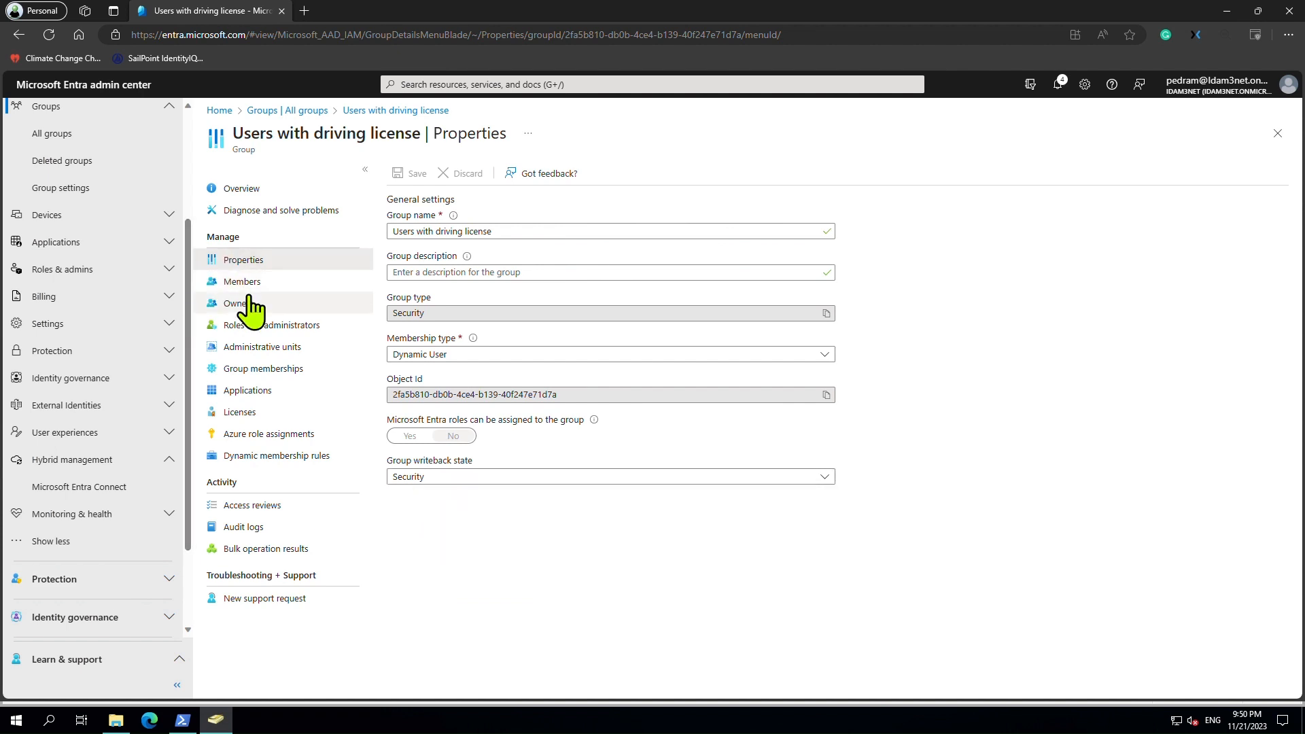
# Review the cloud group's Owners and its four Members in the Entra group blade.
pyautogui.click(250, 304)
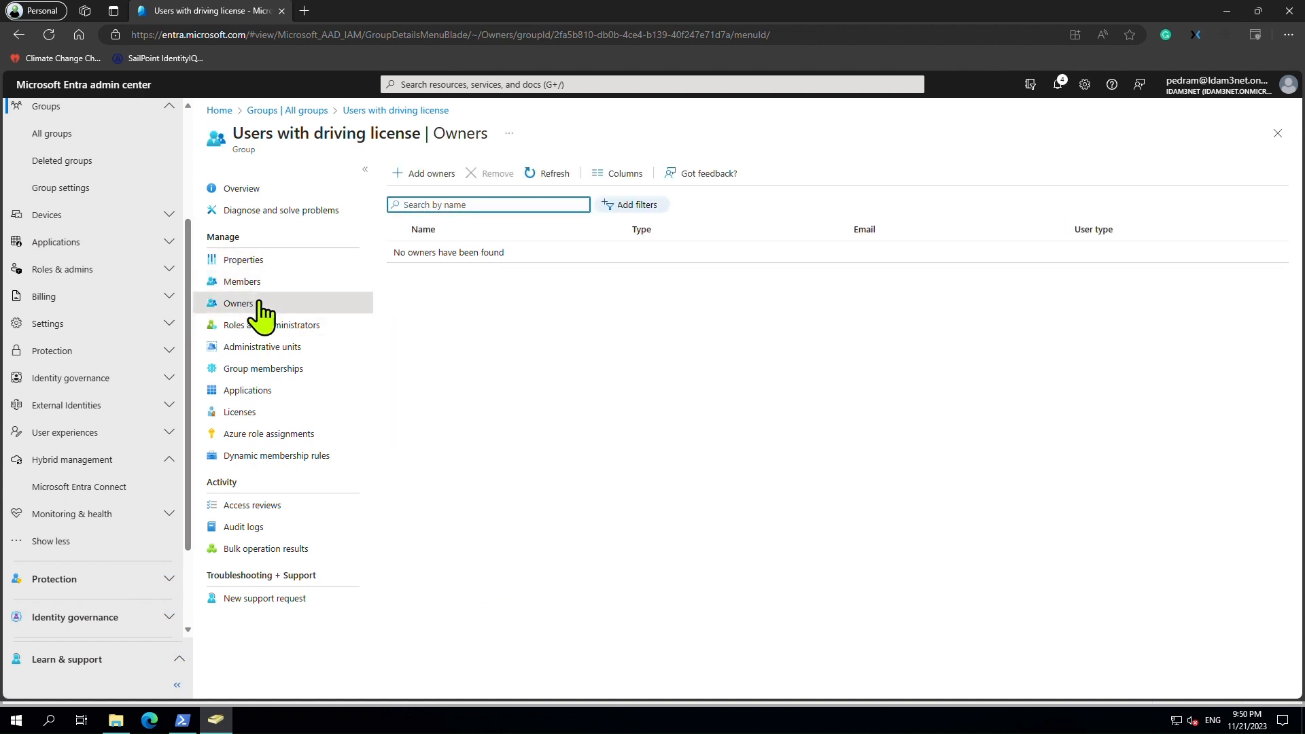
pyautogui.click(243, 281)
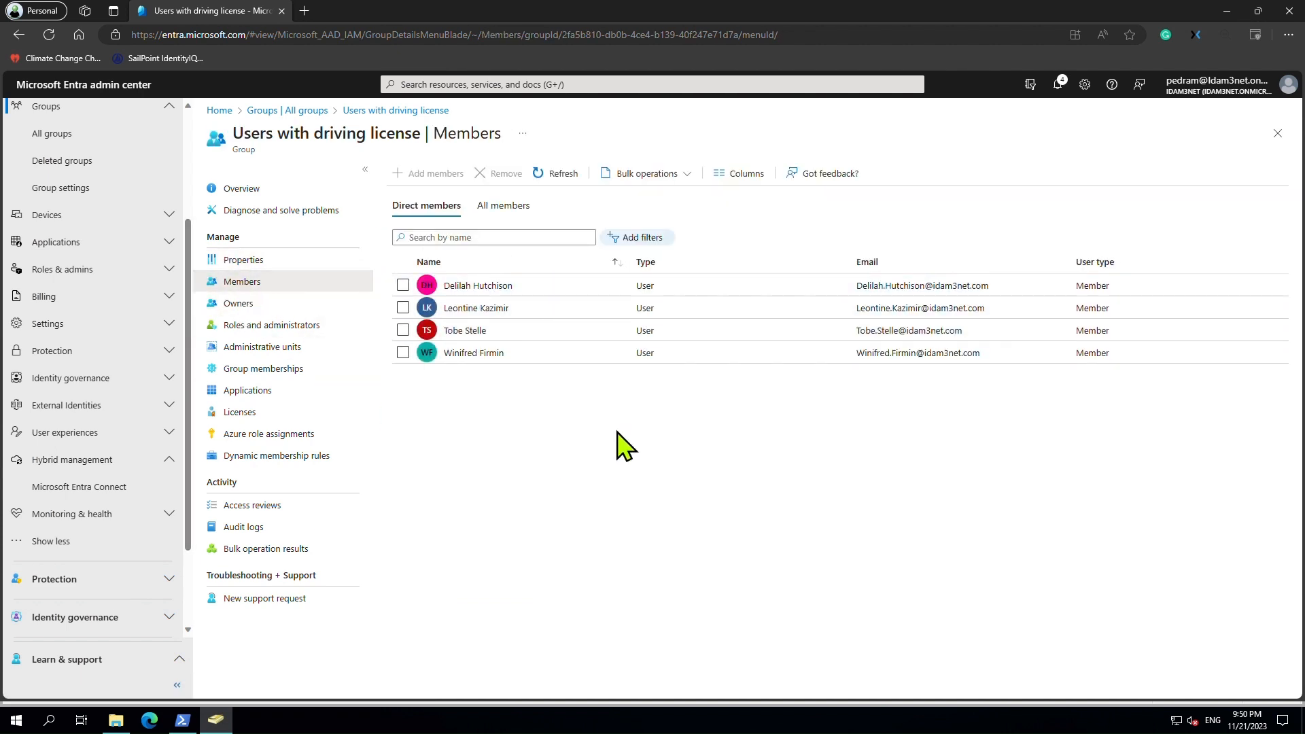
pyautogui.moveTo(1105, 14); pyautogui.dragTo(971, 430)
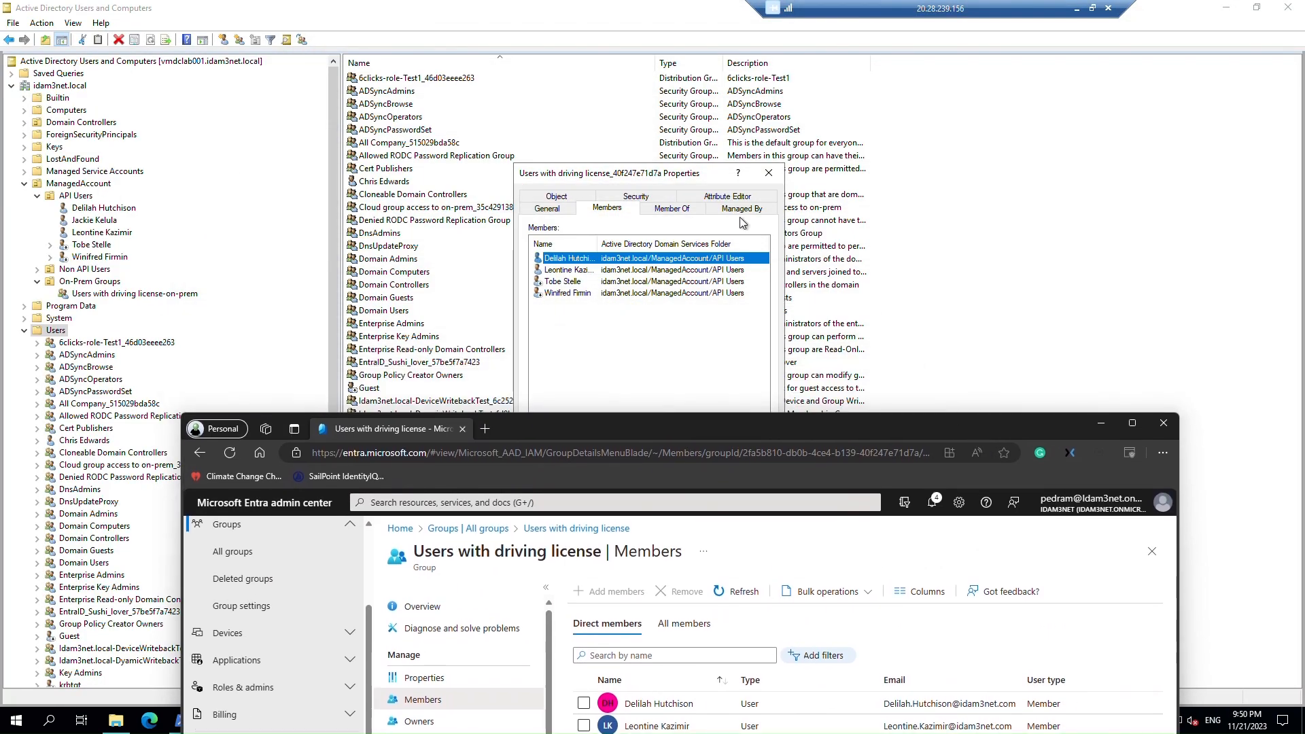
# Return to the AD group's General tab and select its pre-Windows 2000 group name.
pyautogui.click(1100, 424)
pyautogui.click(547, 208)
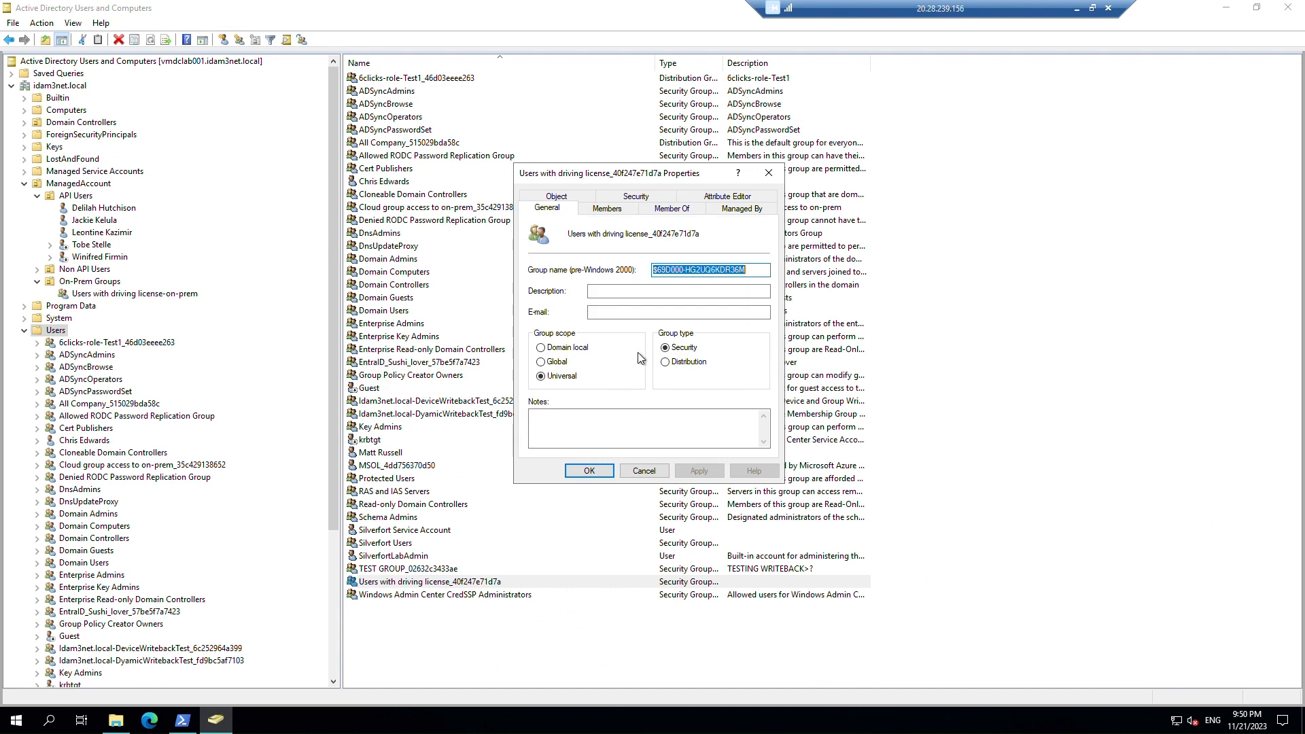
pyautogui.moveTo(755, 270); pyautogui.dragTo(591, 269)
pyautogui.click(182, 296)
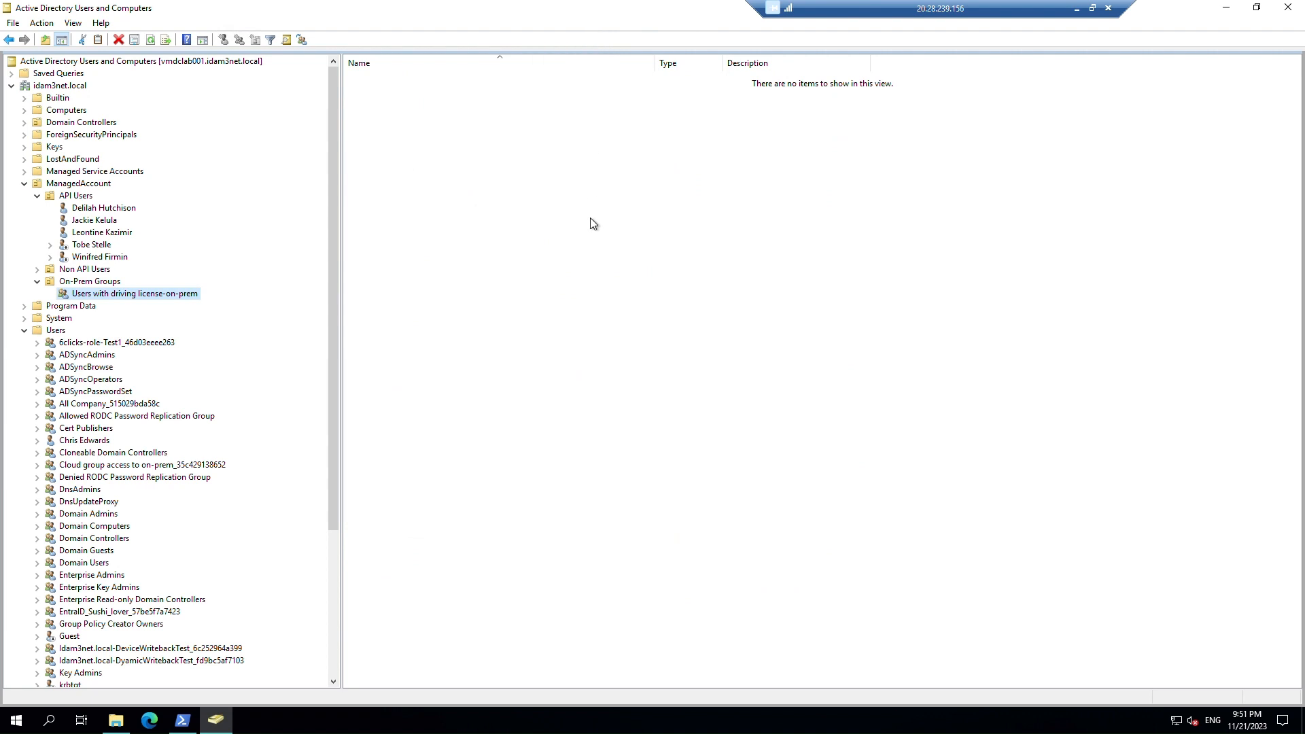
# In the on-prem group's Members tab, look up groups matching 'users with' via Check Names.
pyautogui.rightClick(183, 294)
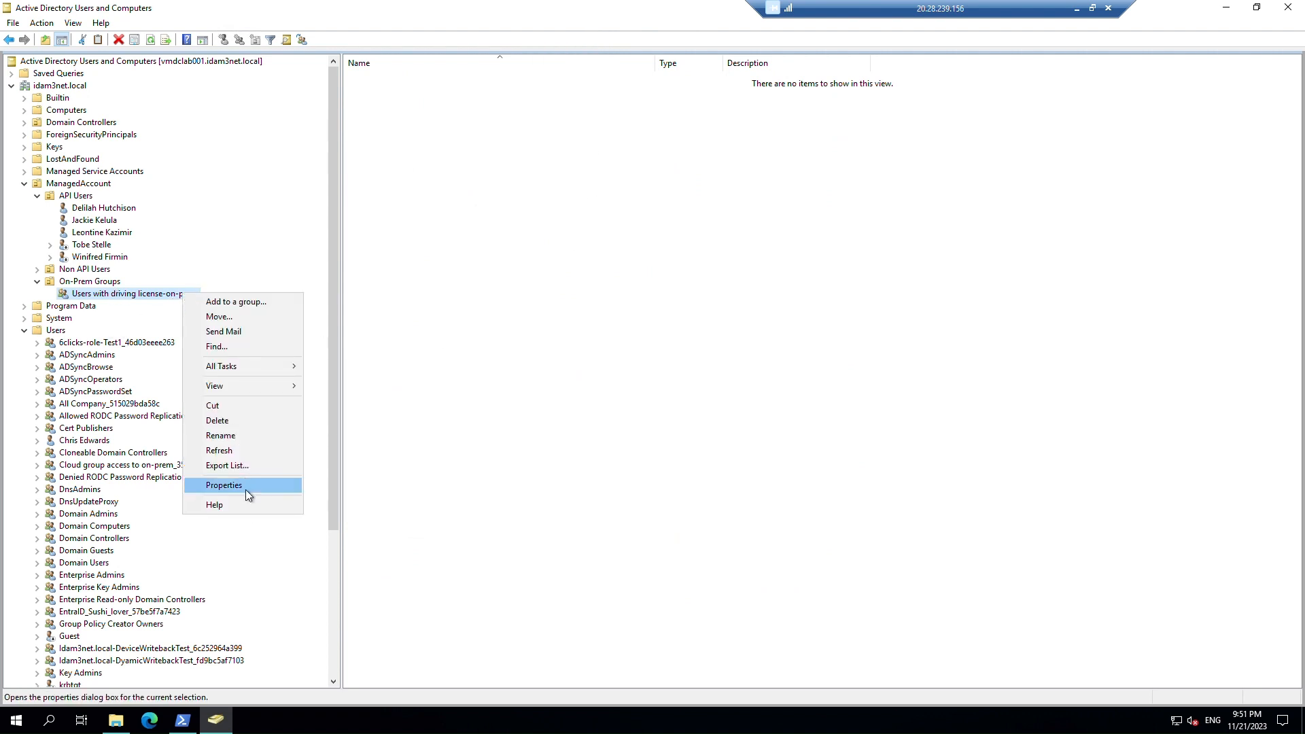
pyautogui.click(246, 487)
pyautogui.click(616, 227)
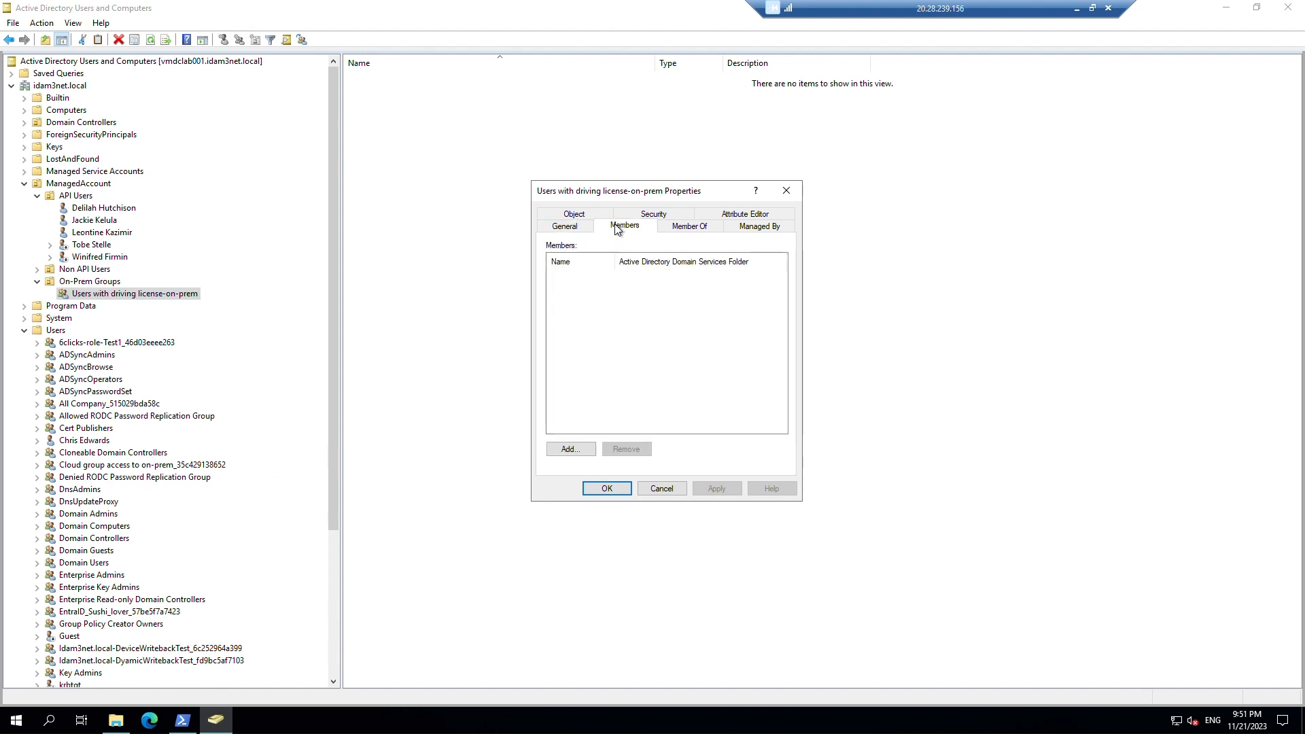
pyautogui.click(571, 450)
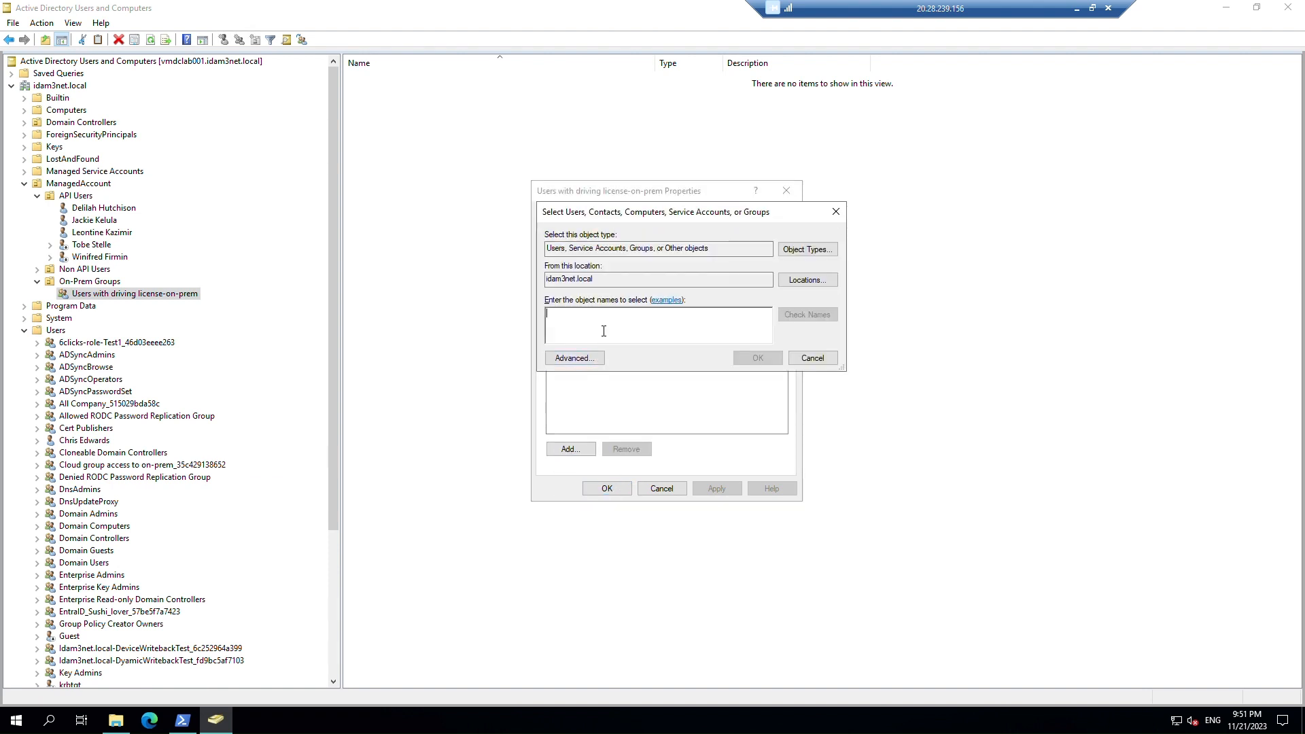
pyautogui.write('users w')
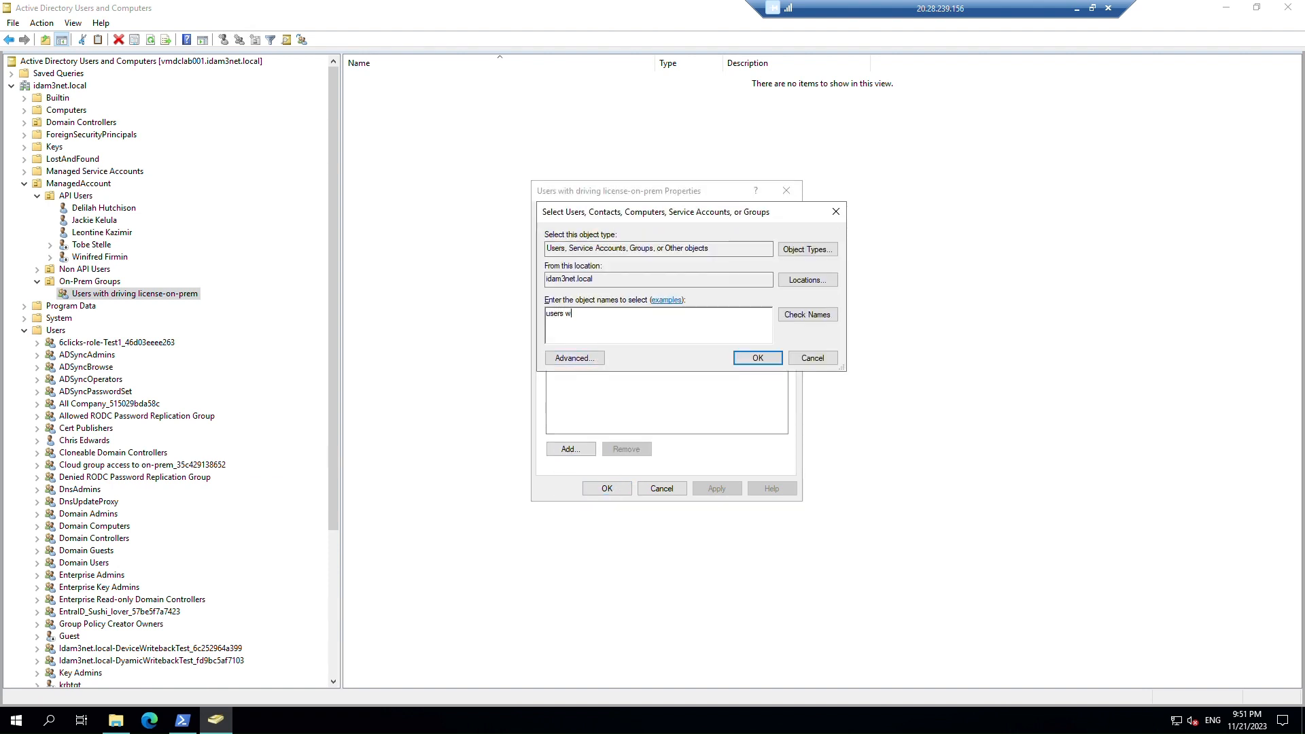
pyautogui.write('ith')
pyautogui.click(807, 314)
# Choose the Users-folder Users with driving license_40f247e71d7a group and add it as a member.
pyautogui.moveTo(633, 306); pyautogui.dragTo(736, 306)
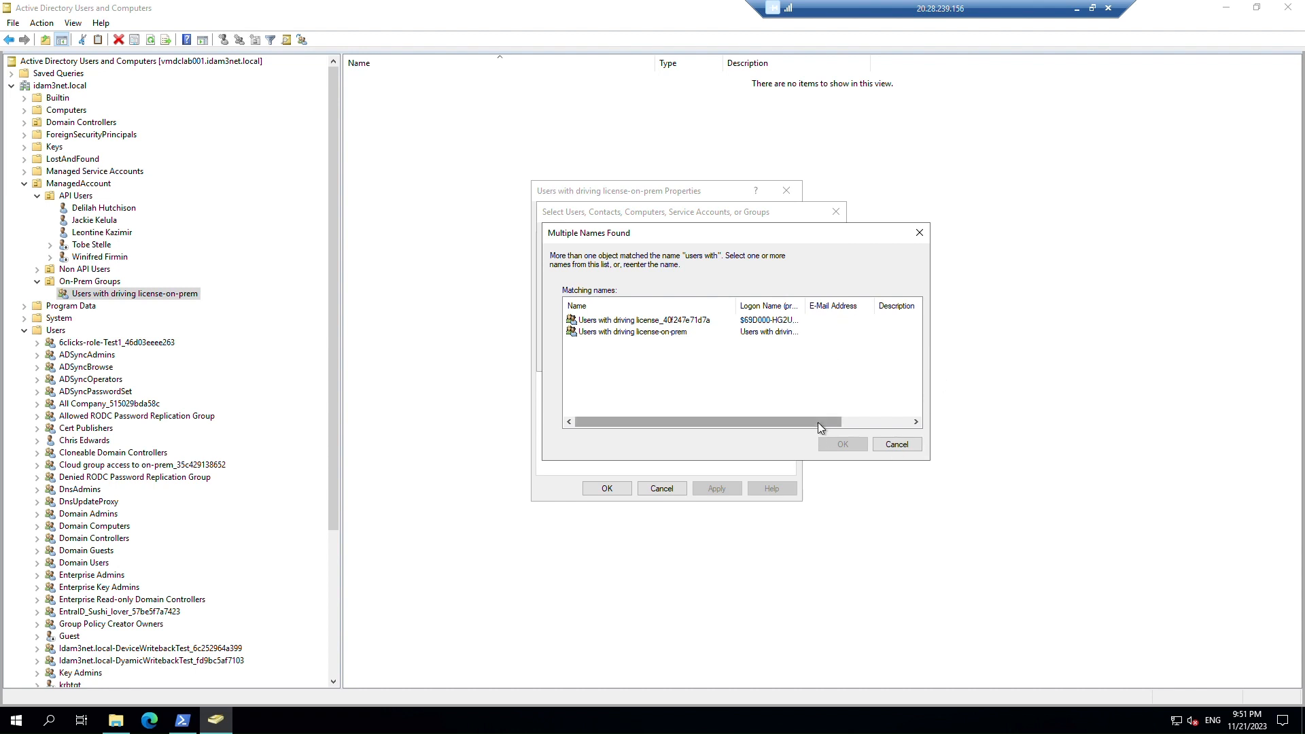
pyautogui.moveTo(818, 422); pyautogui.dragTo(911, 423)
pyautogui.doubleClick(916, 313)
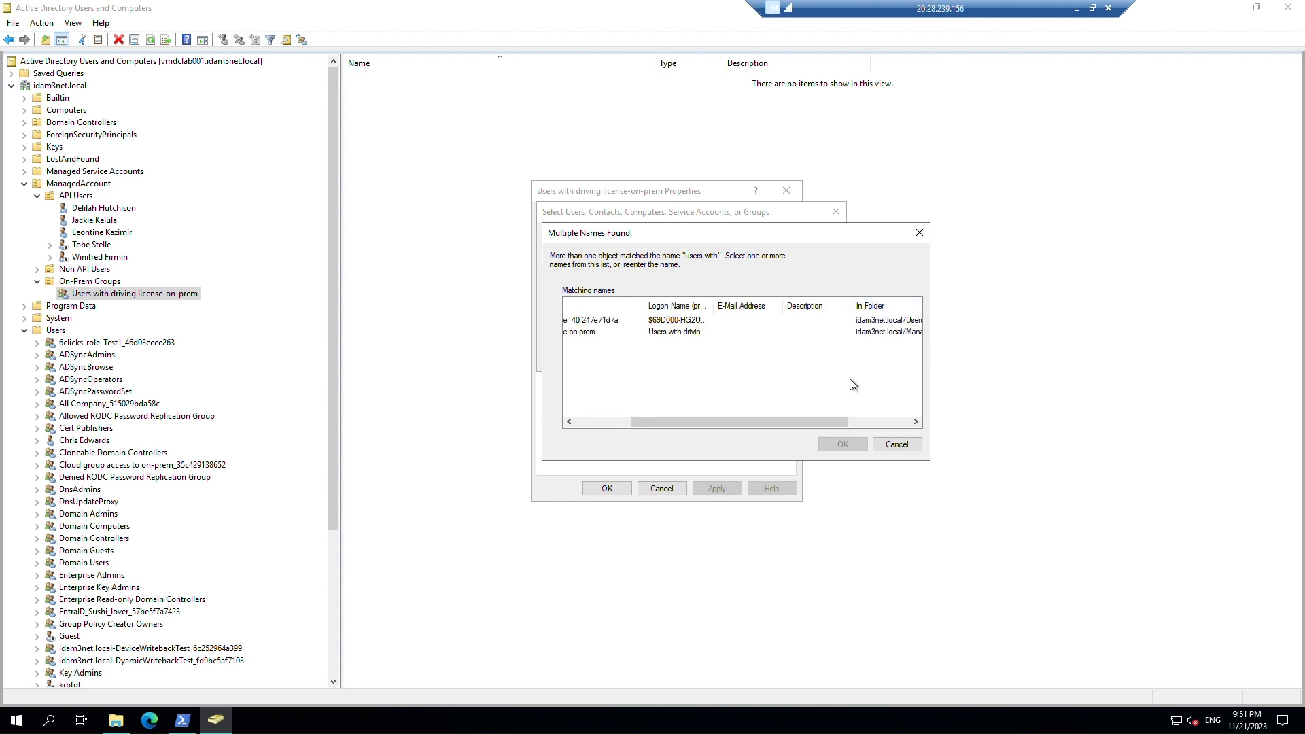
pyautogui.moveTo(794, 423); pyautogui.dragTo(904, 422)
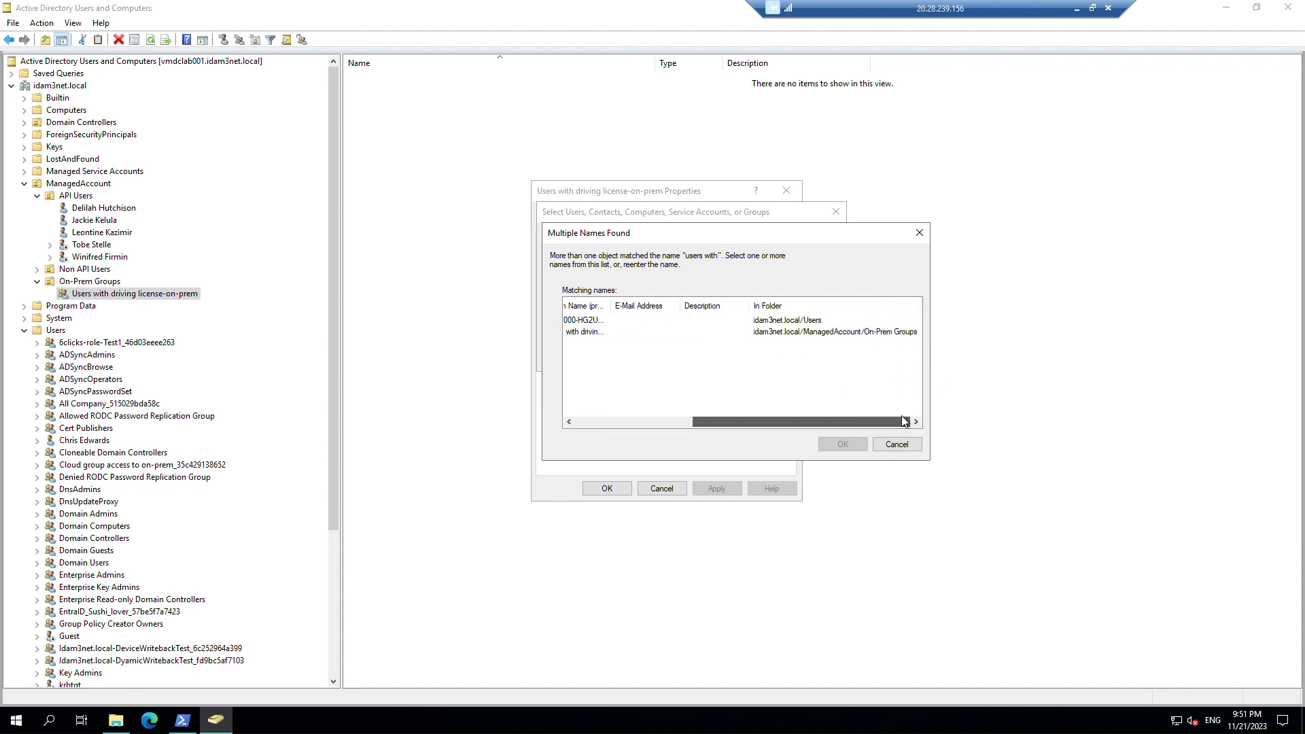
pyautogui.click(790, 332)
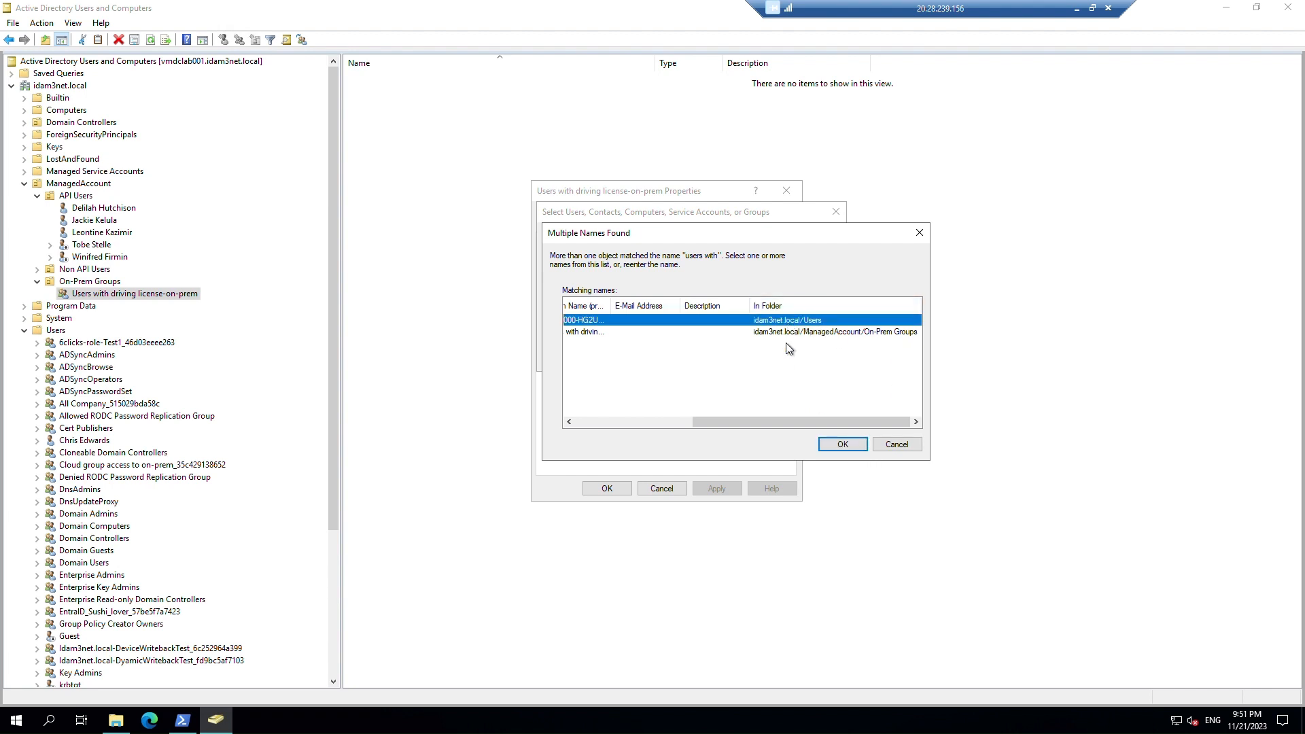
pyautogui.click(829, 446)
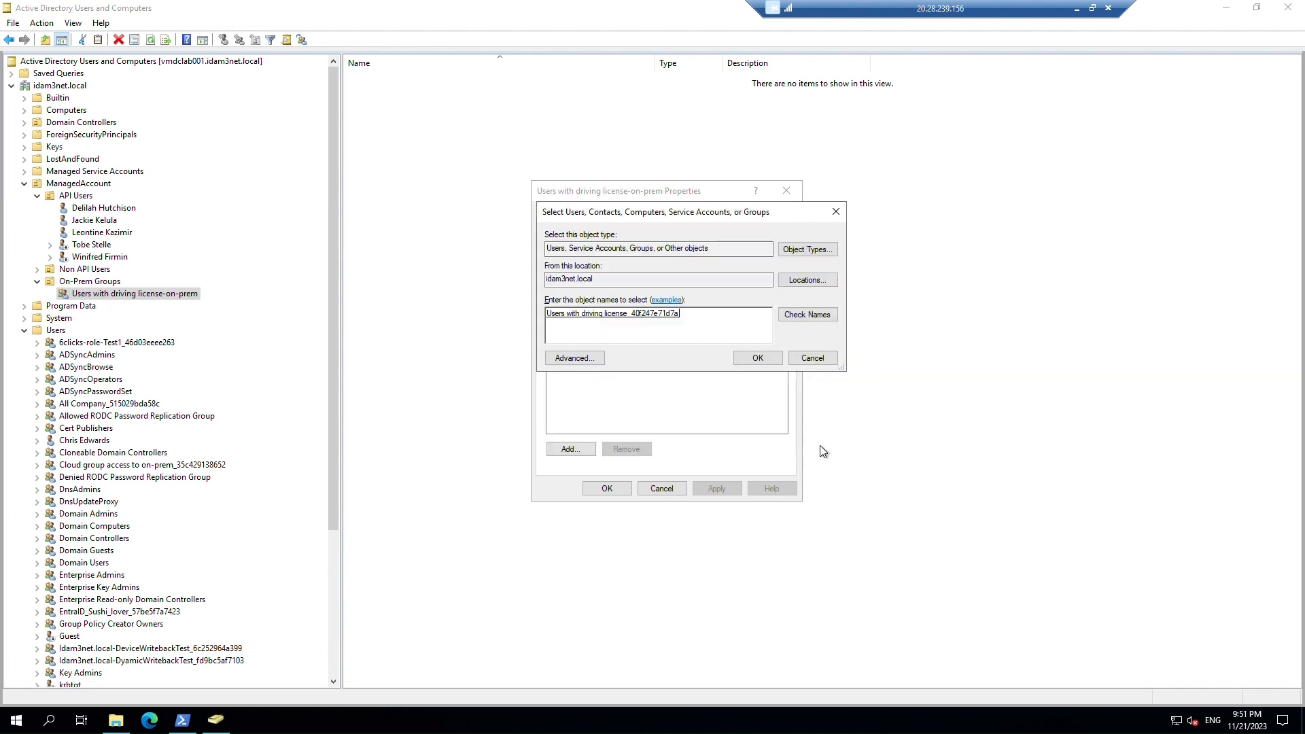
pyautogui.click(769, 357)
# Apply the nested membership, close the Properties, and refresh the API Users container.
pyautogui.click(728, 488)
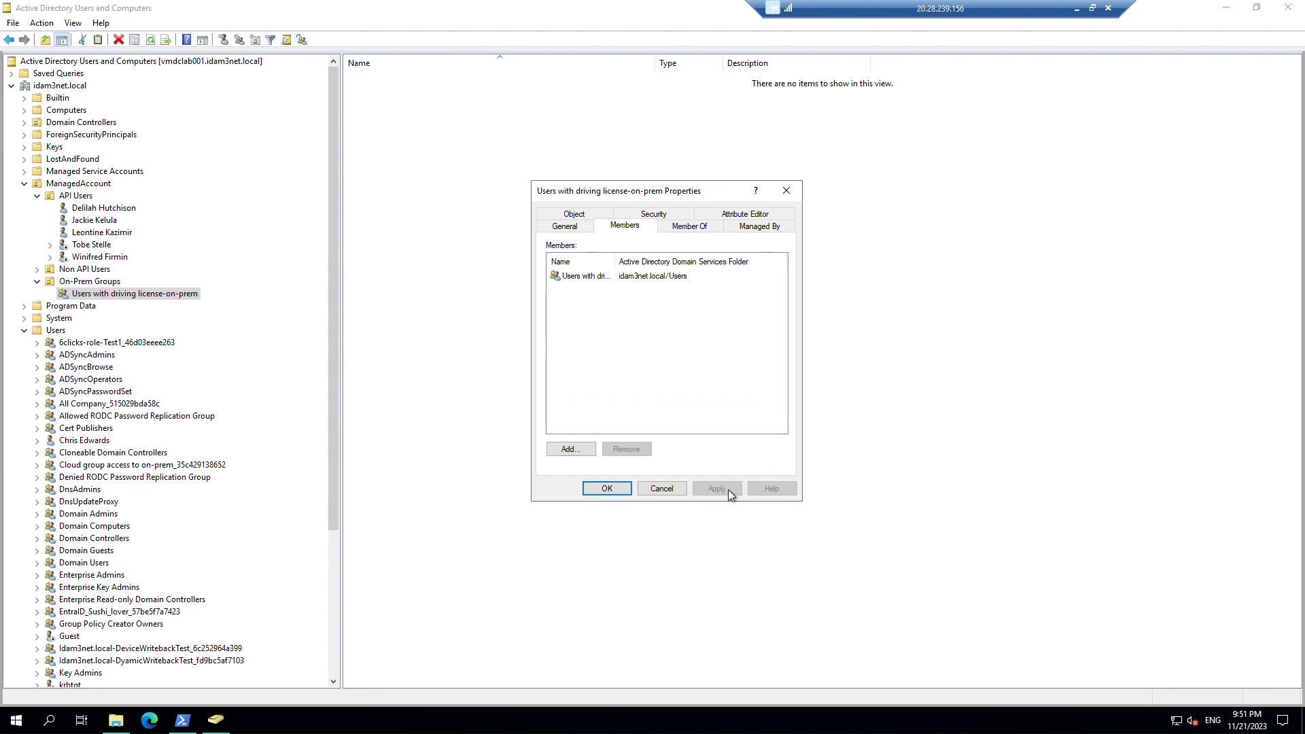
pyautogui.click(601, 492)
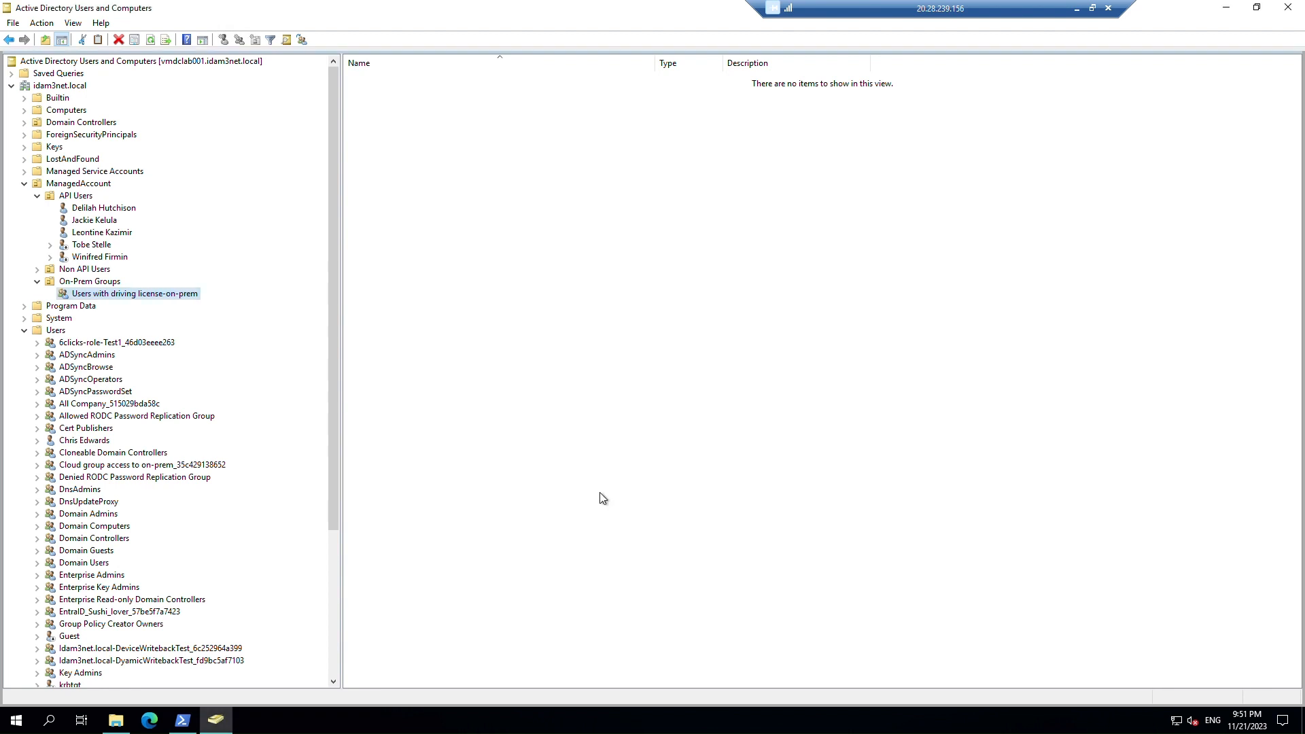
pyautogui.click(80, 198)
pyautogui.click(151, 40)
# Open the first API user's Member Of list and open the written-back group from it.
pyautogui.rightClick(105, 208)
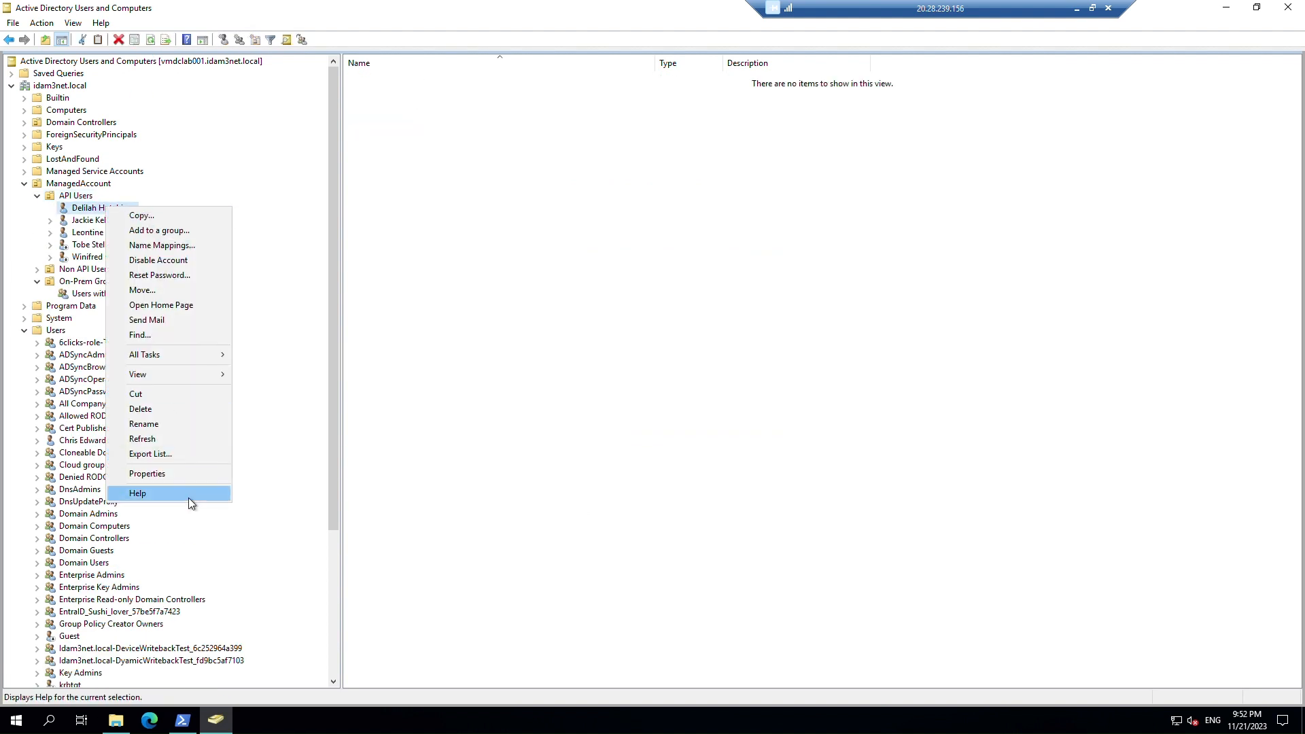
pyautogui.click(184, 475)
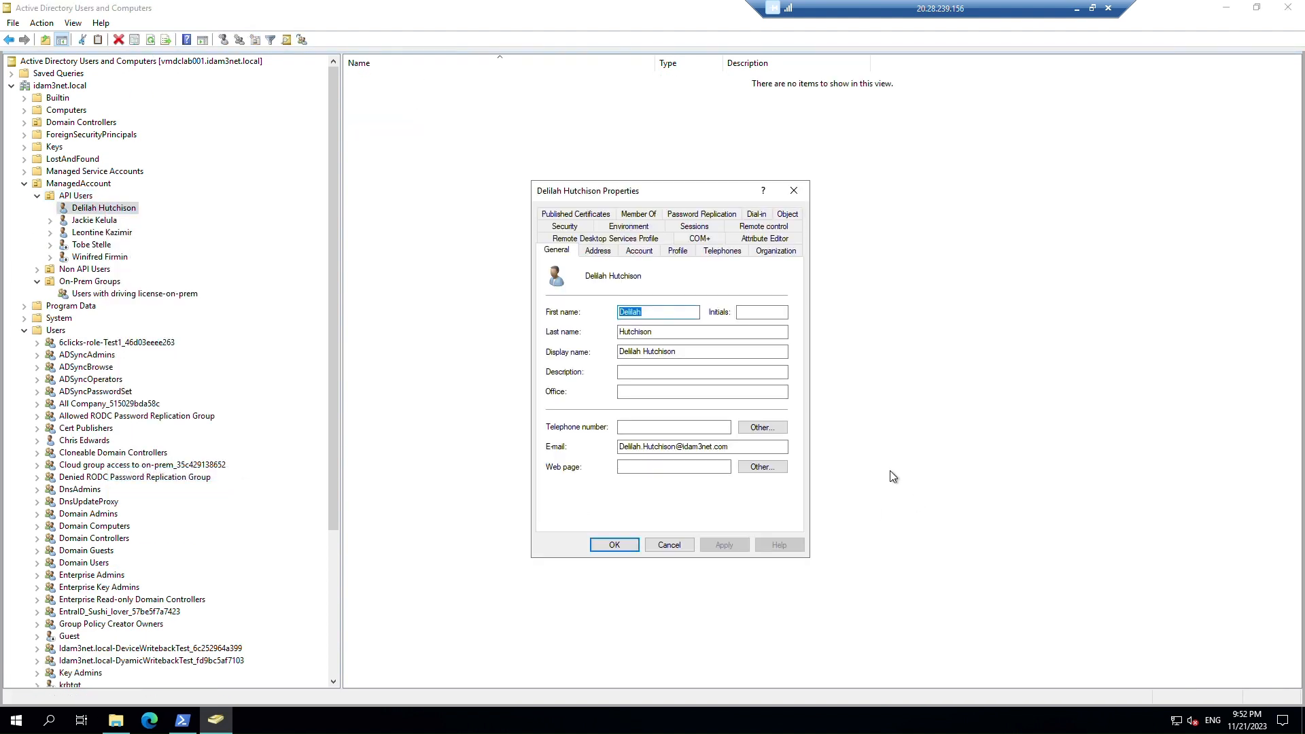
pyautogui.click(637, 214)
pyautogui.moveTo(610, 285); pyautogui.dragTo(741, 285)
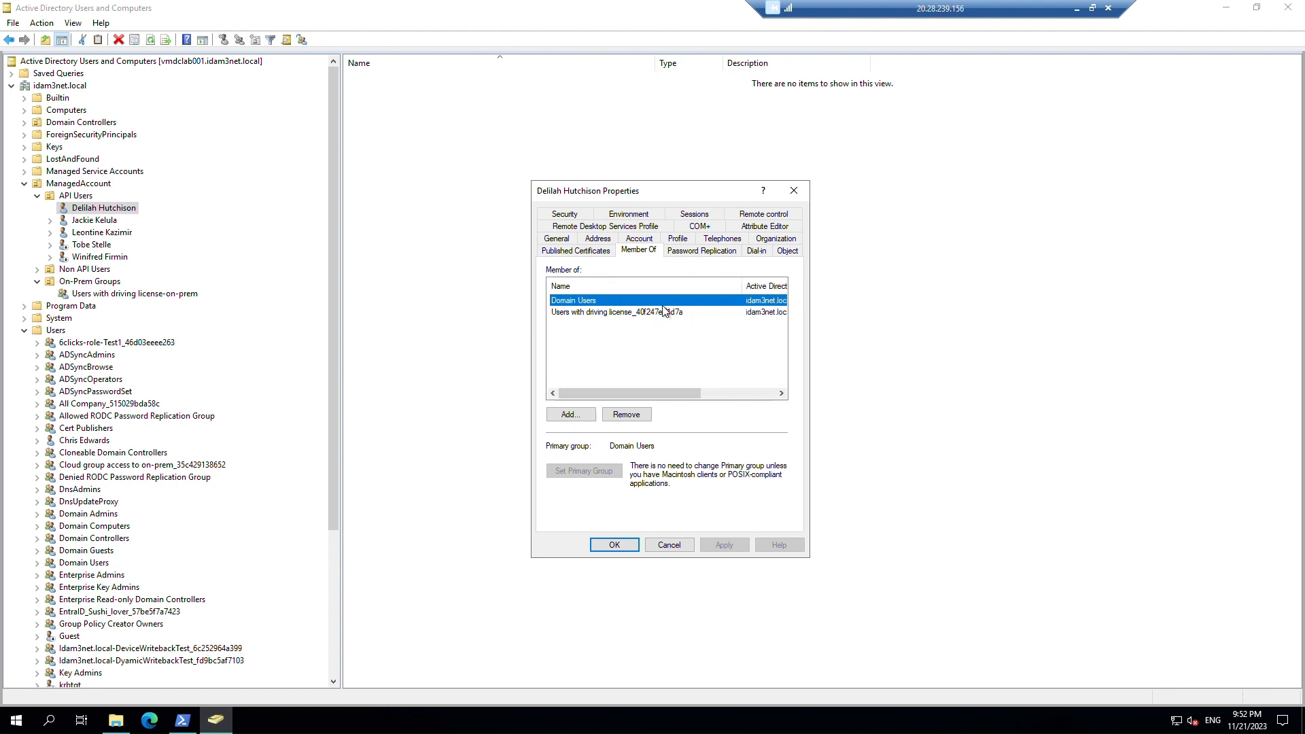
pyautogui.click(609, 314)
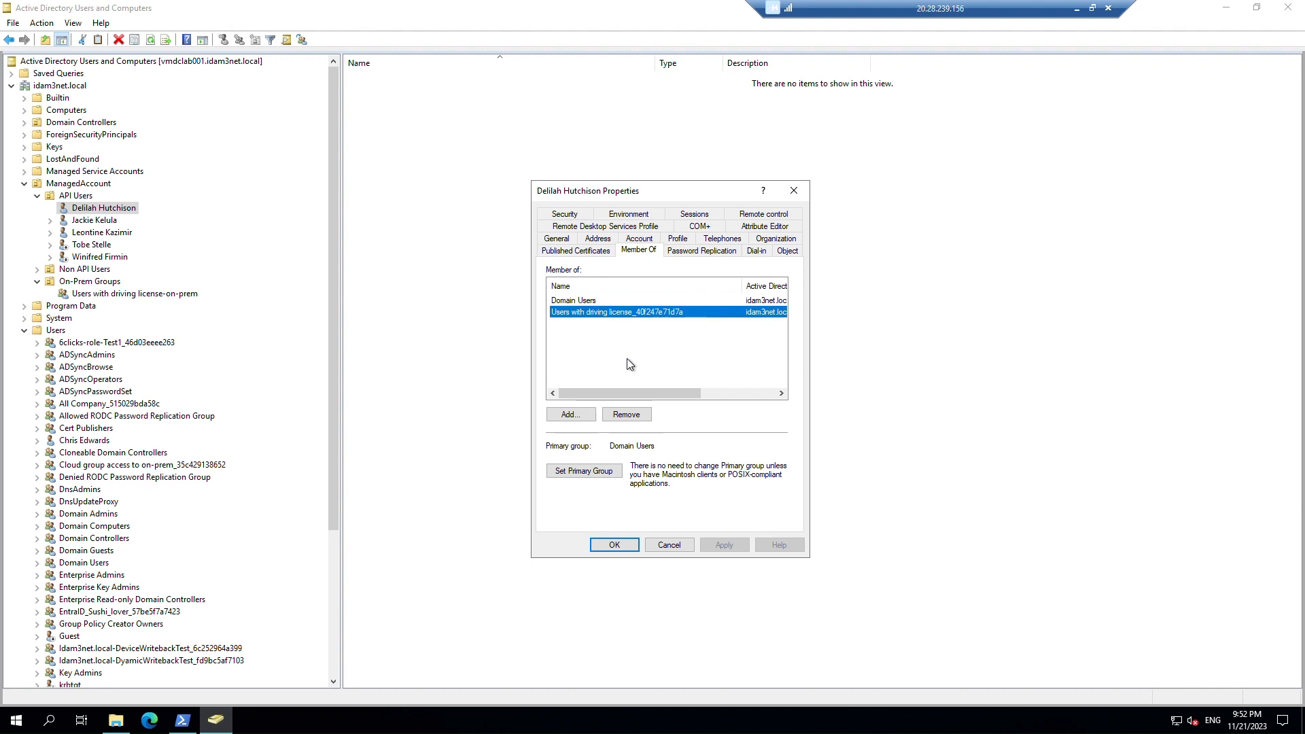
pyautogui.doubleClick(627, 313)
# Check the written-back group's Members and Member Of, then the on-prem group's Member Of.
pyautogui.click(614, 211)
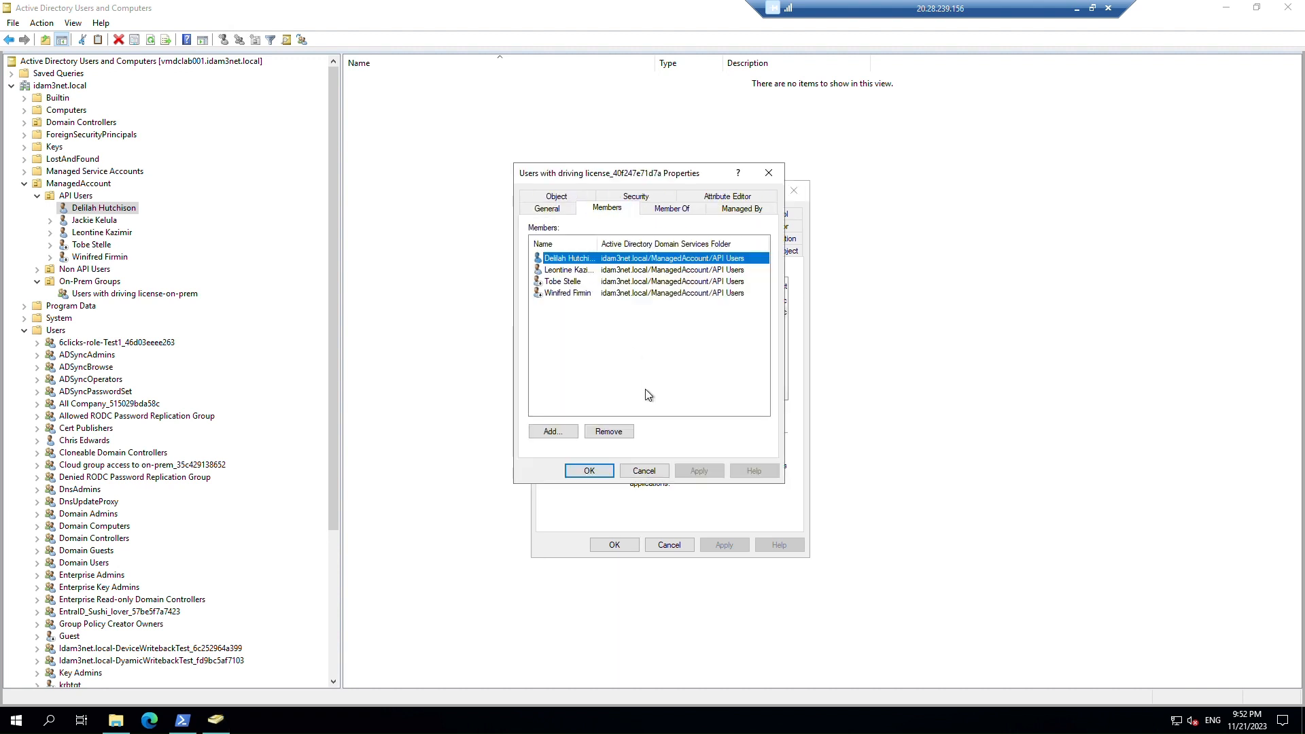
pyautogui.click(689, 212)
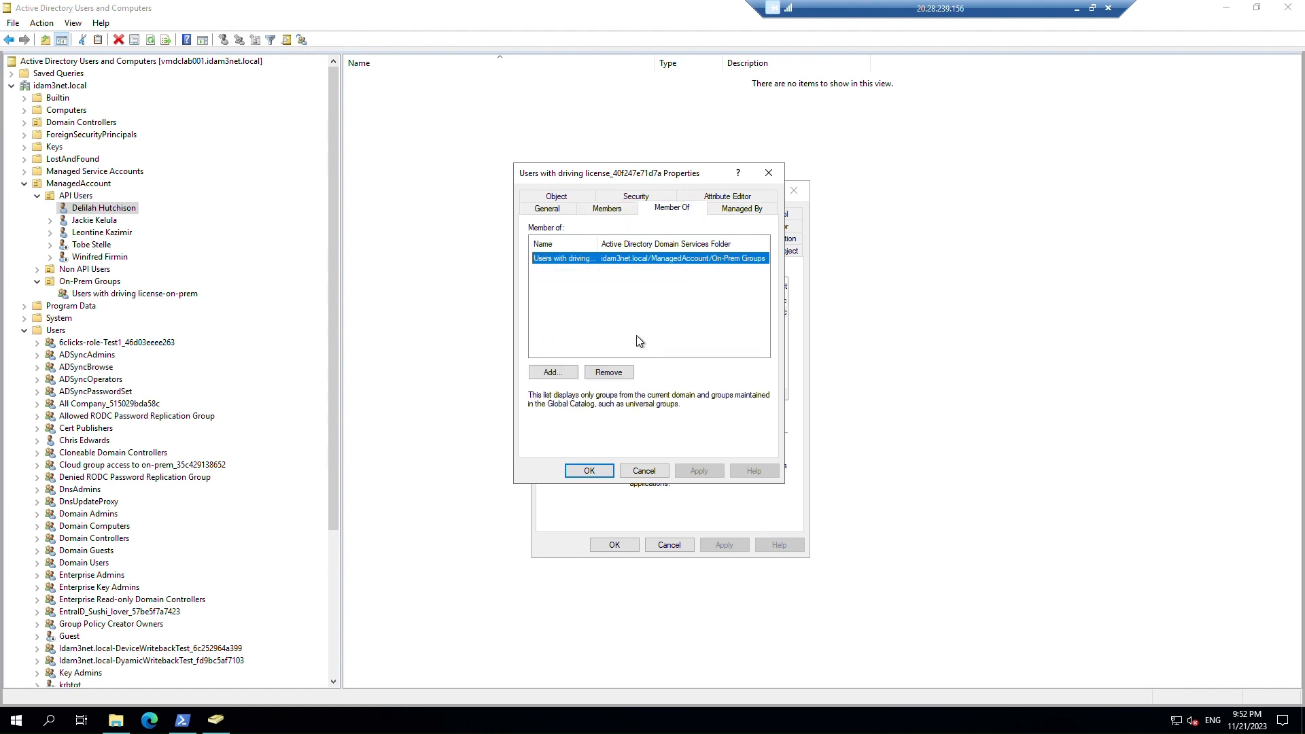
pyautogui.click(628, 266)
pyautogui.doubleClick(627, 265)
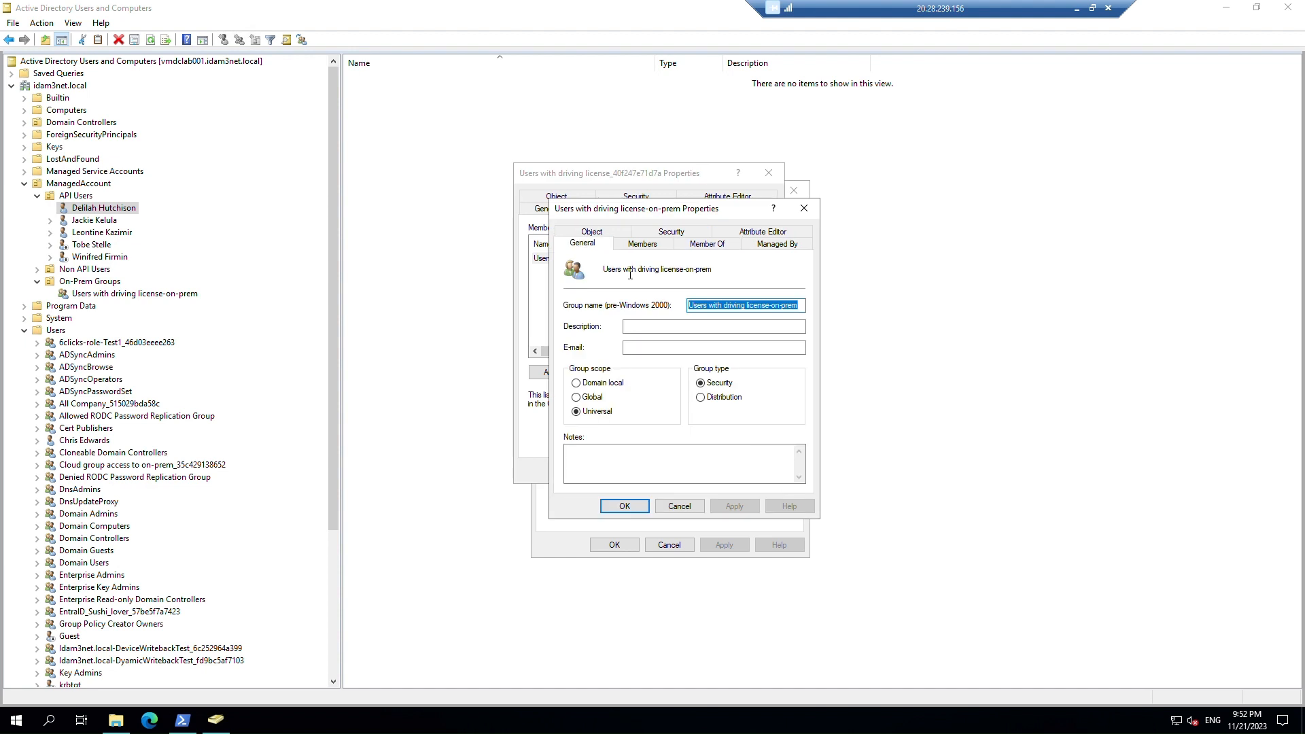
pyautogui.click(699, 251)
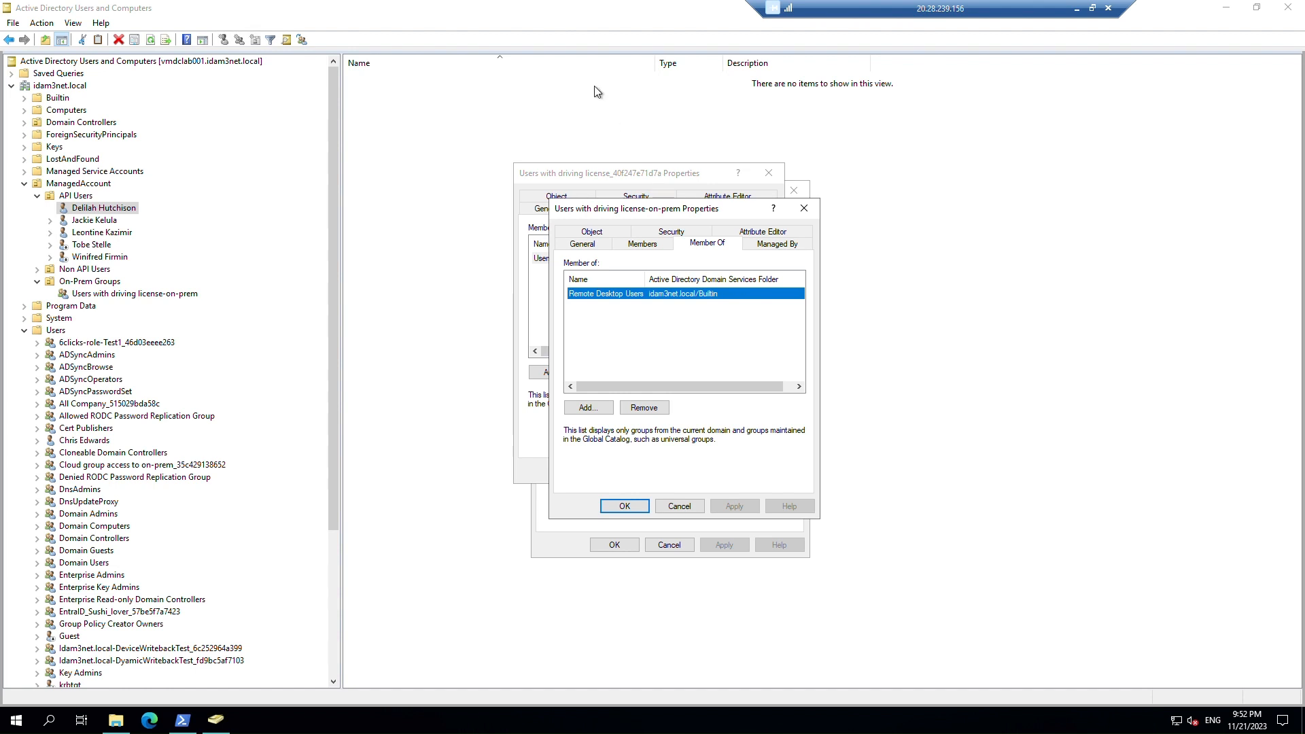
pyautogui.hotkey('alt', 'Tab')
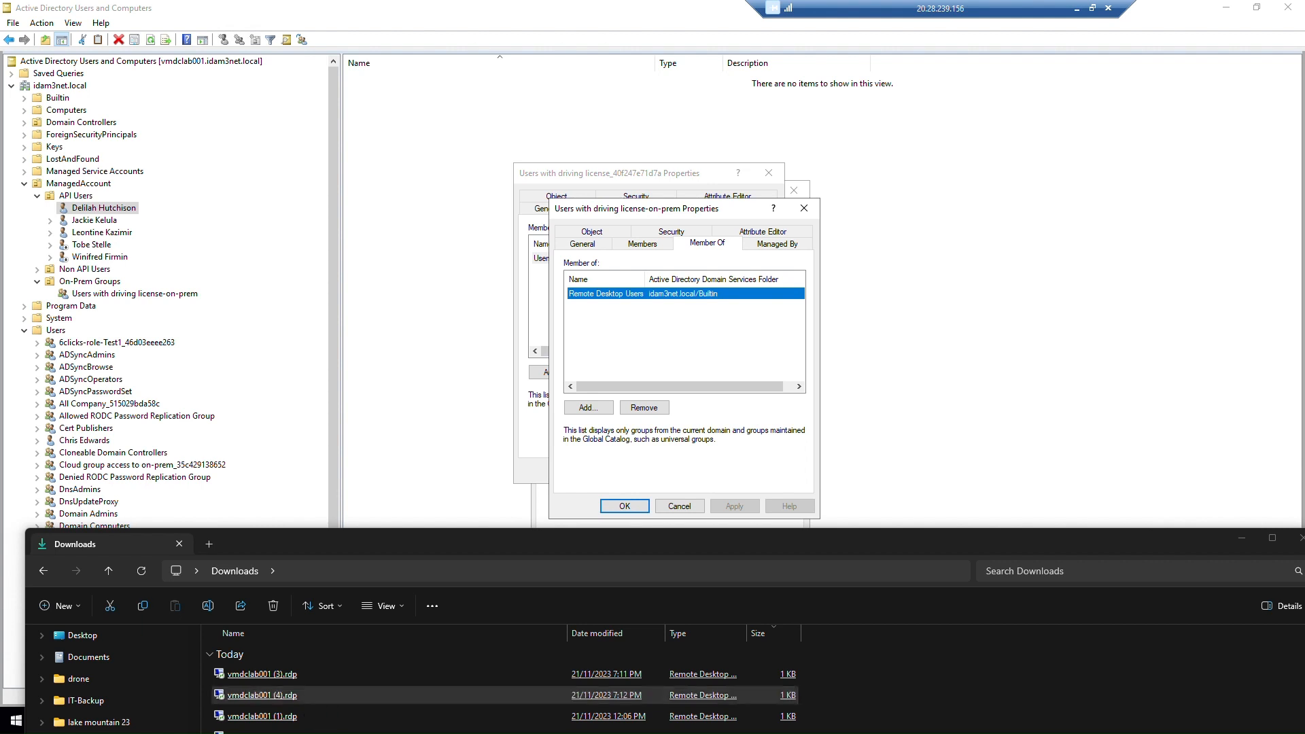
# Enter the test user's password in the Windows Security prompt.
pyautogui.click(1242, 538)
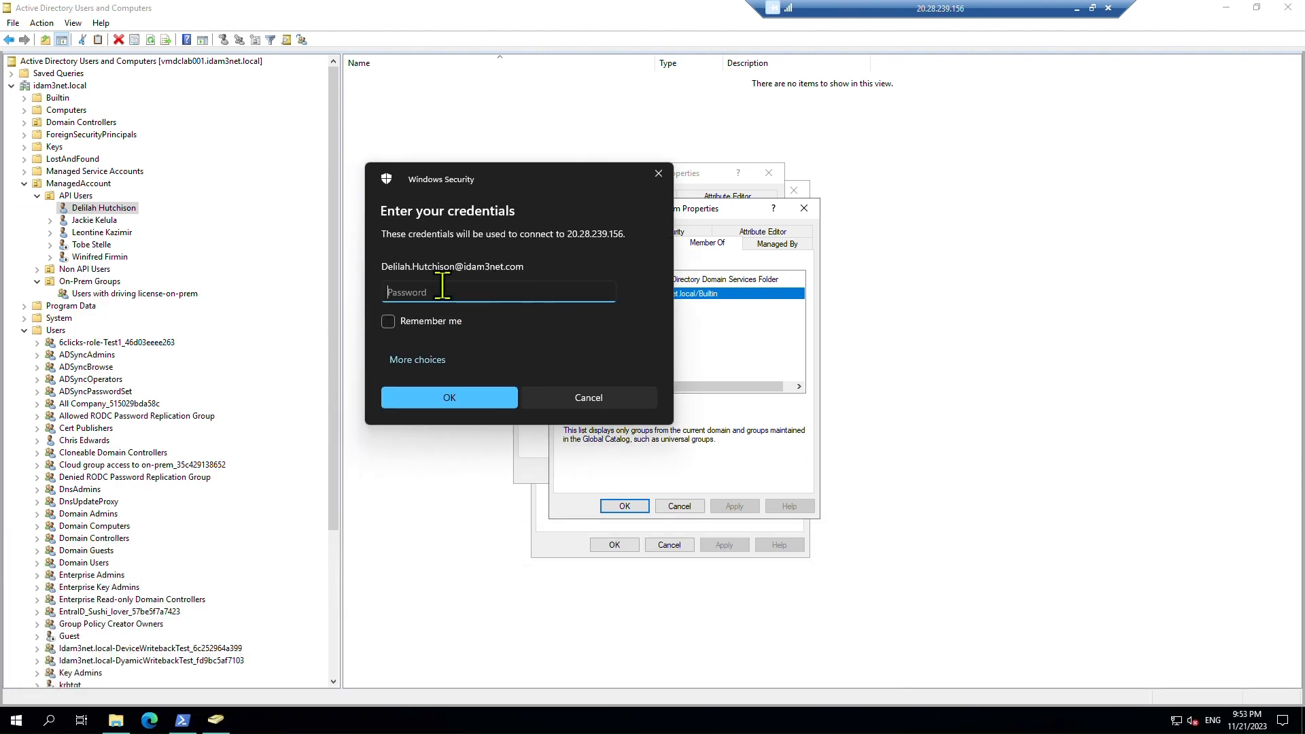
pyautogui.write('***')
pyautogui.click(448, 398)
# Check the local account with whoami in cmd, then submit the credentials and maximize the remote session.
pyautogui.rightClick(13, 722)
pyautogui.click(75, 655)
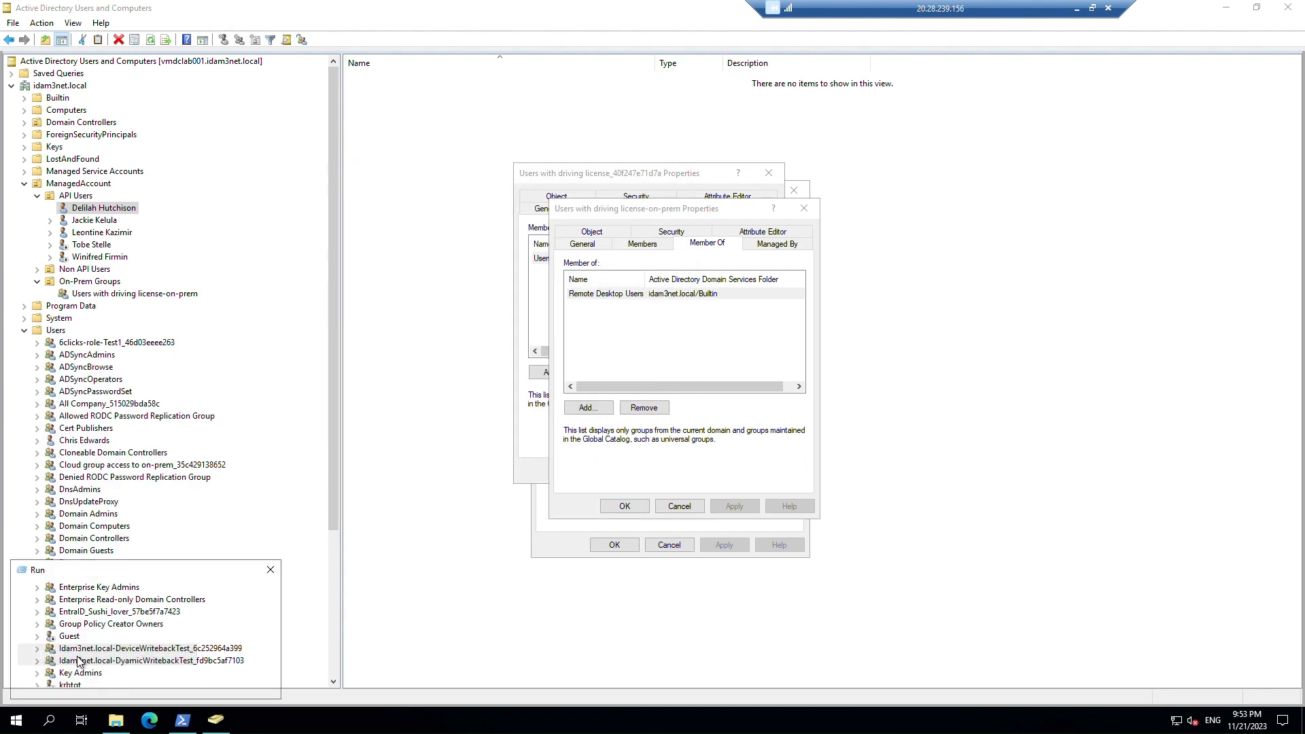
pyautogui.write('cmd')
pyautogui.press('Return')
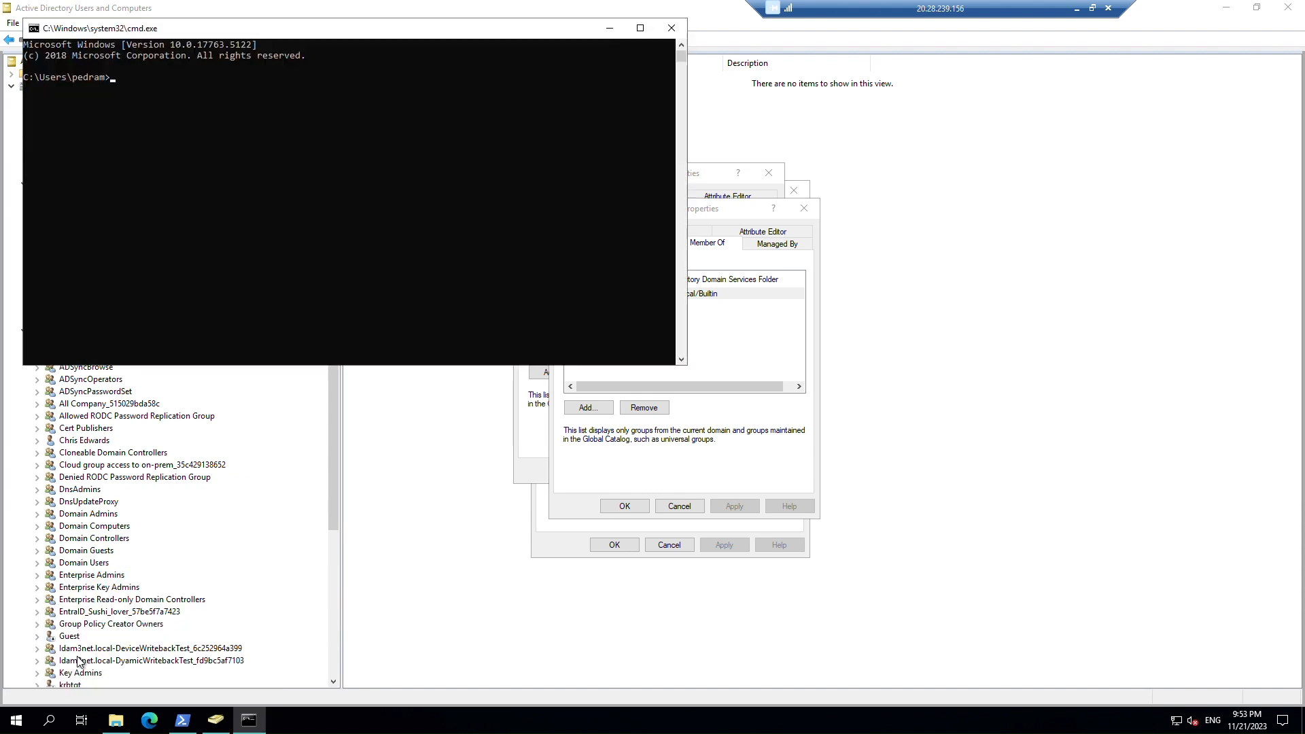
pyautogui.write('whoami')
pyautogui.press('Return')
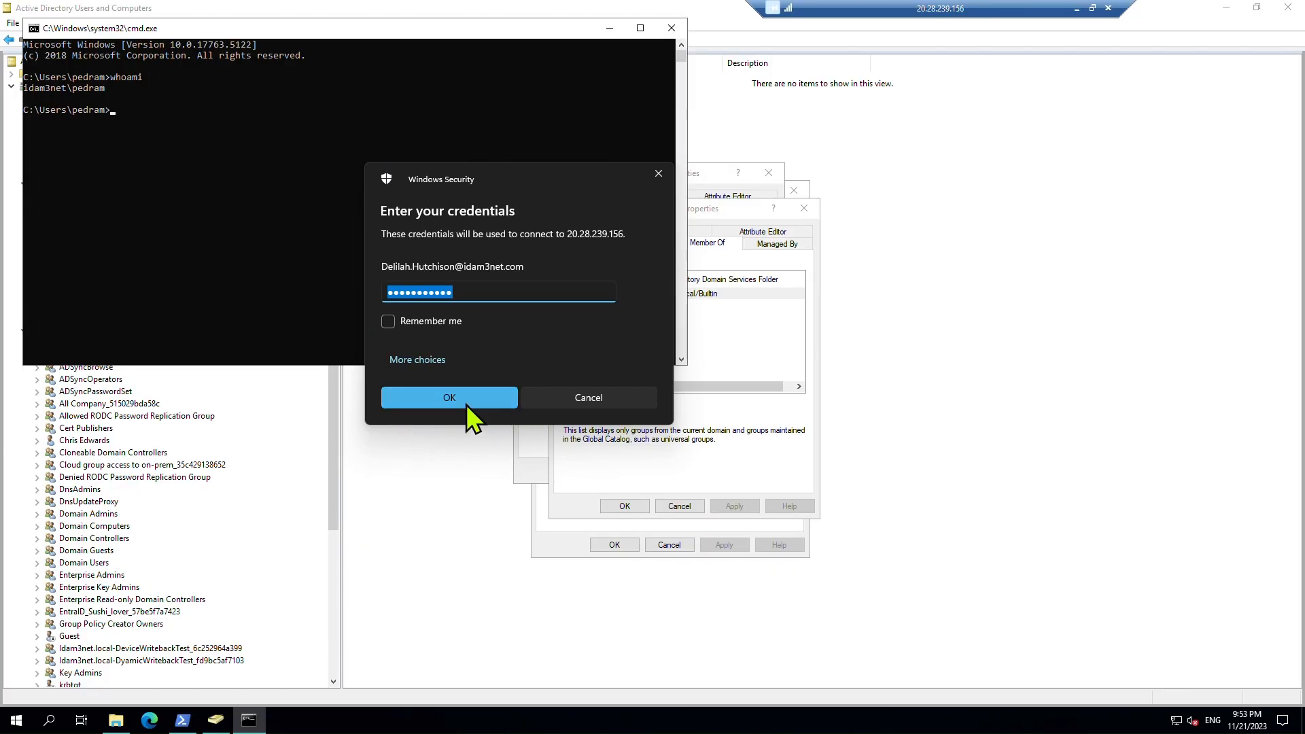
pyautogui.click(467, 404)
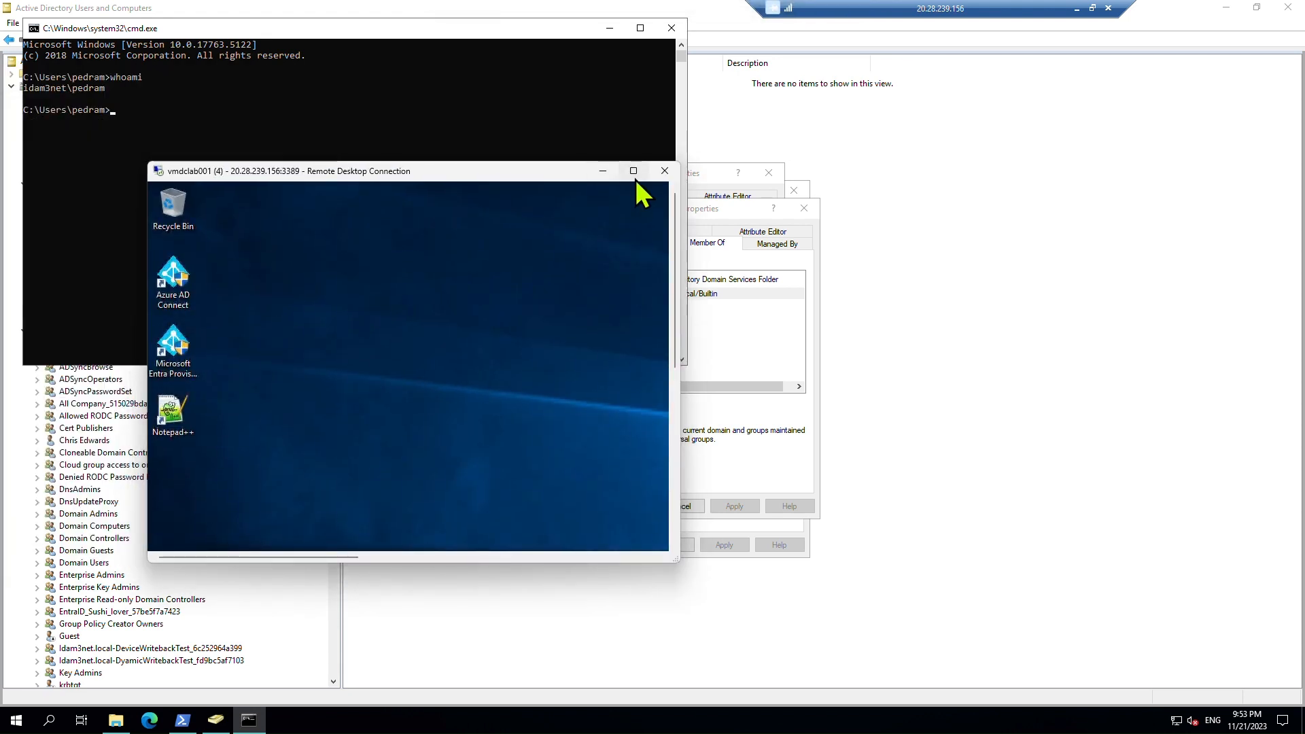
pyautogui.click(635, 178)
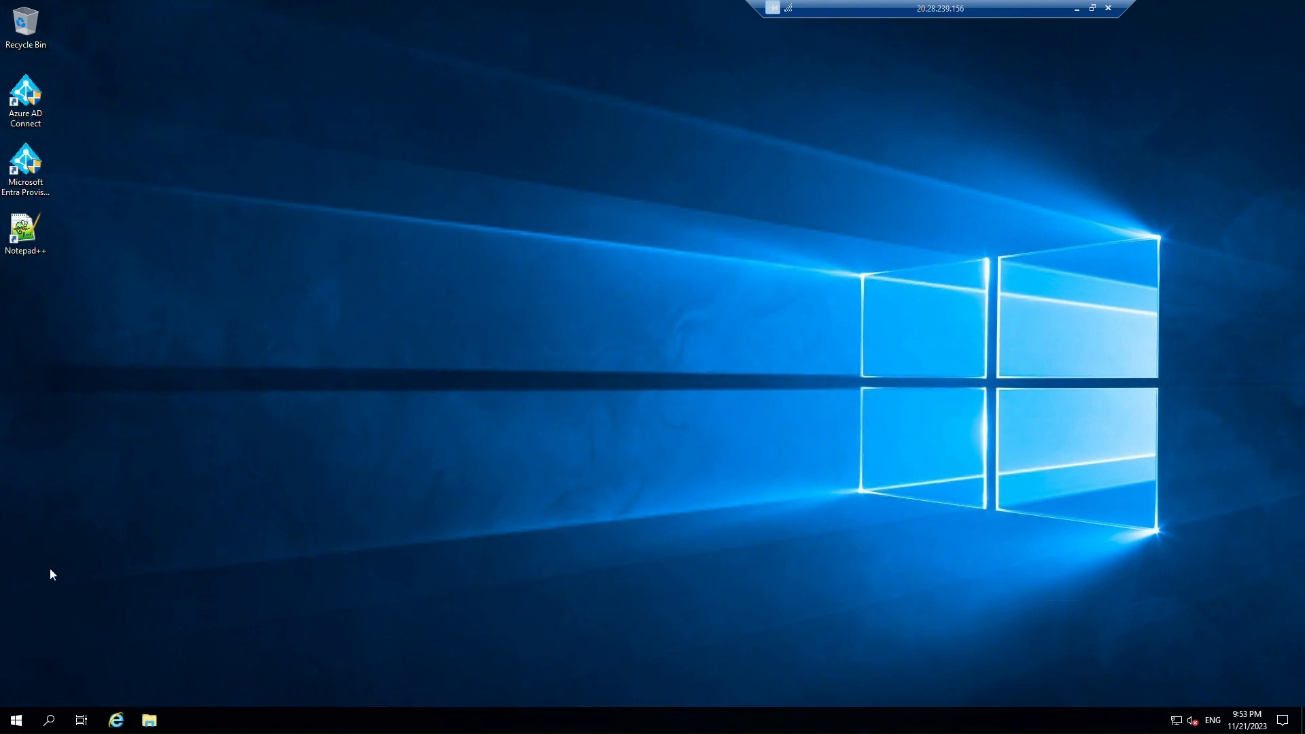
# Open cmd on the remote server and copy the logged-in user name from the prompt.
pyautogui.rightClick(16, 720)
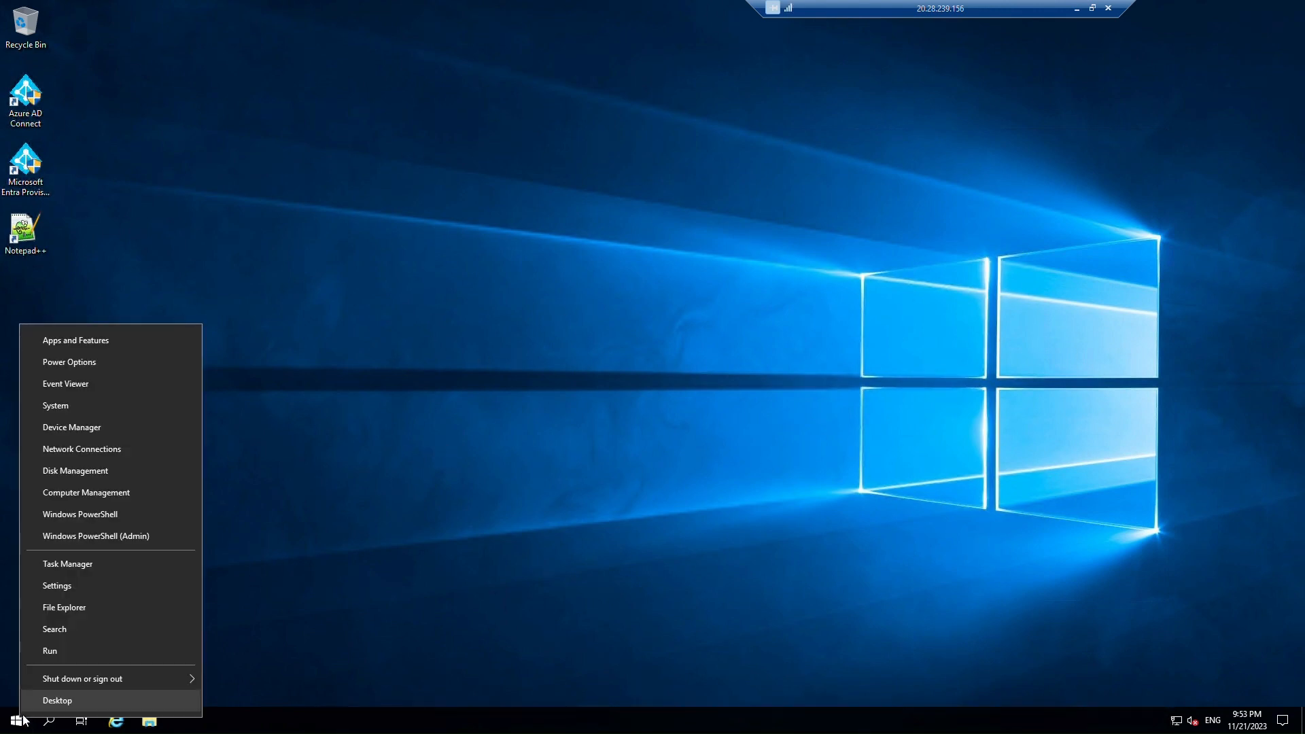
pyautogui.click(93, 655)
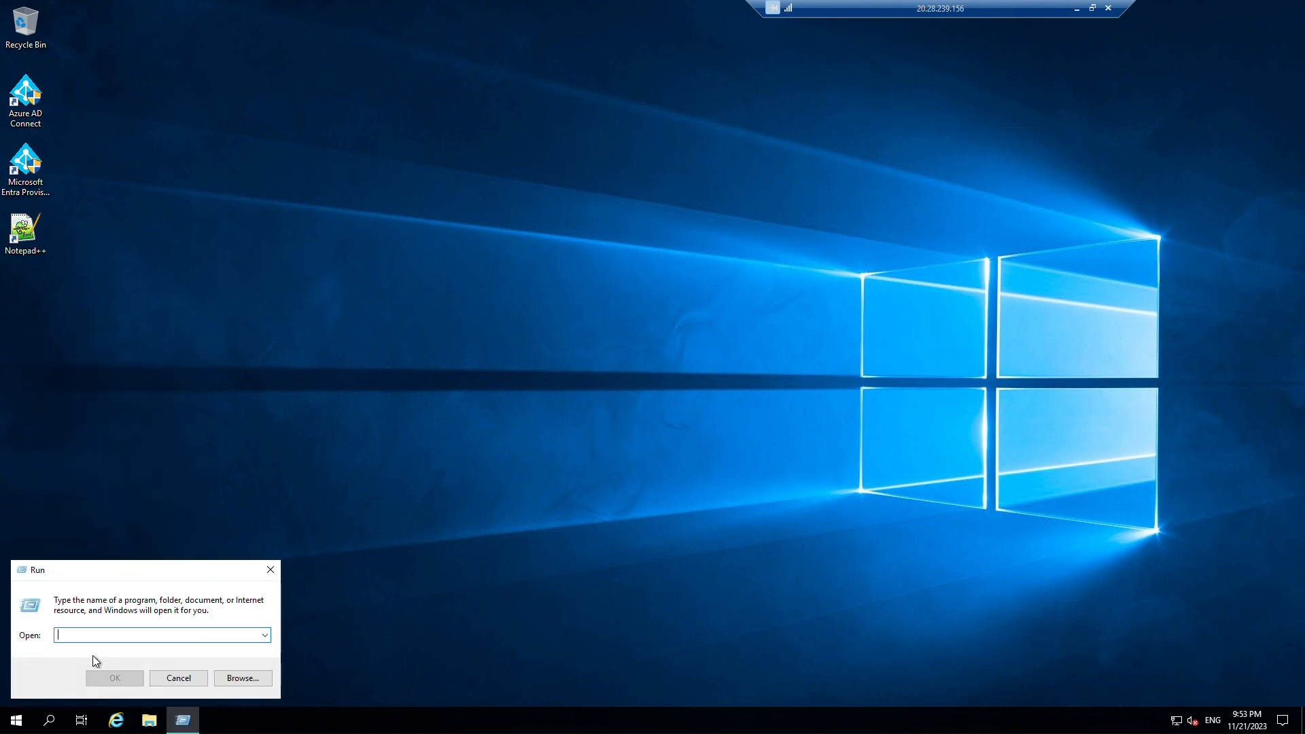
pyautogui.write('cmd')
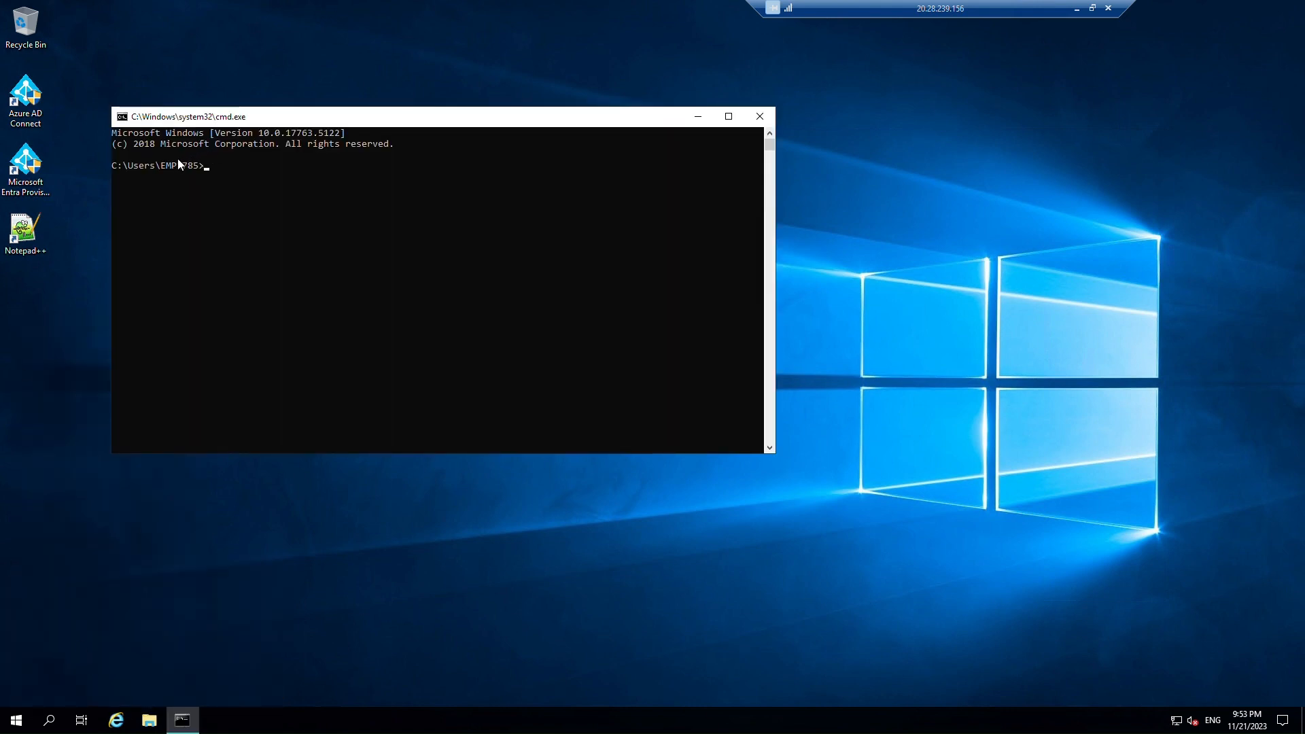
pyautogui.moveTo(161, 168); pyautogui.dragTo(198, 168)
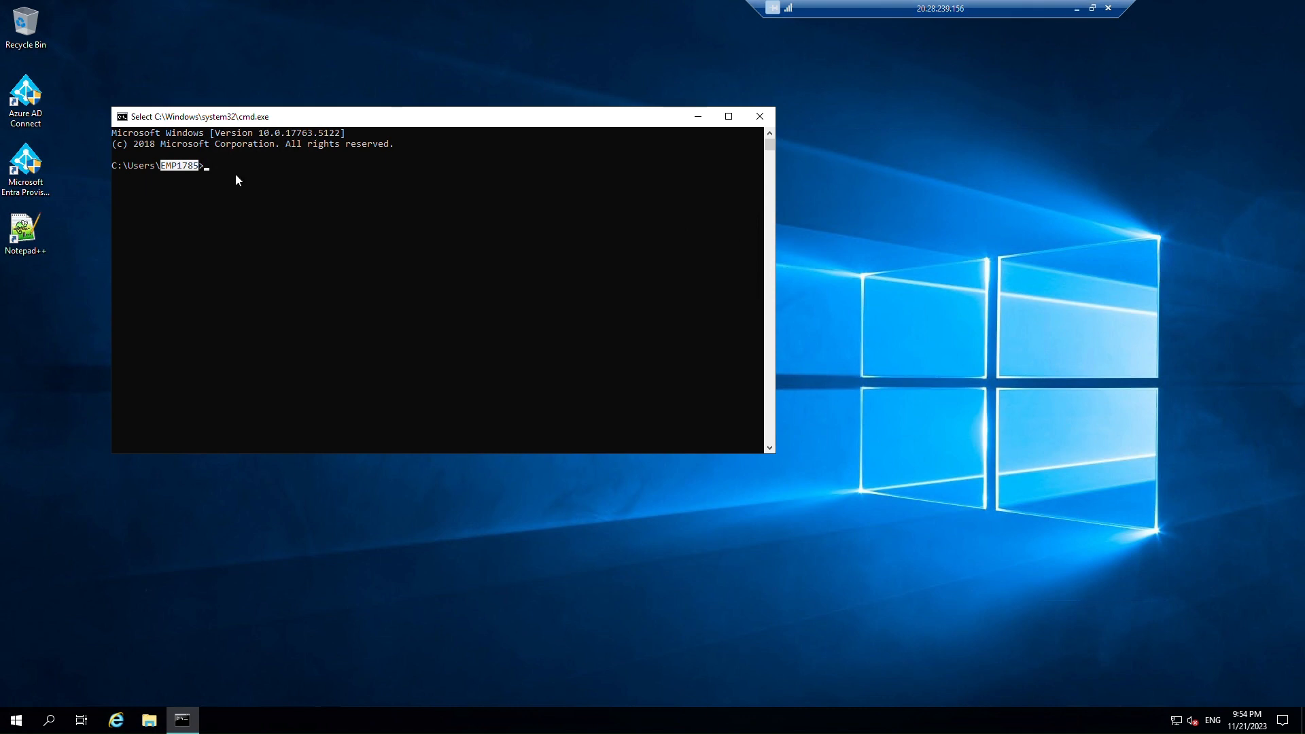
pyautogui.rightClick(180, 166)
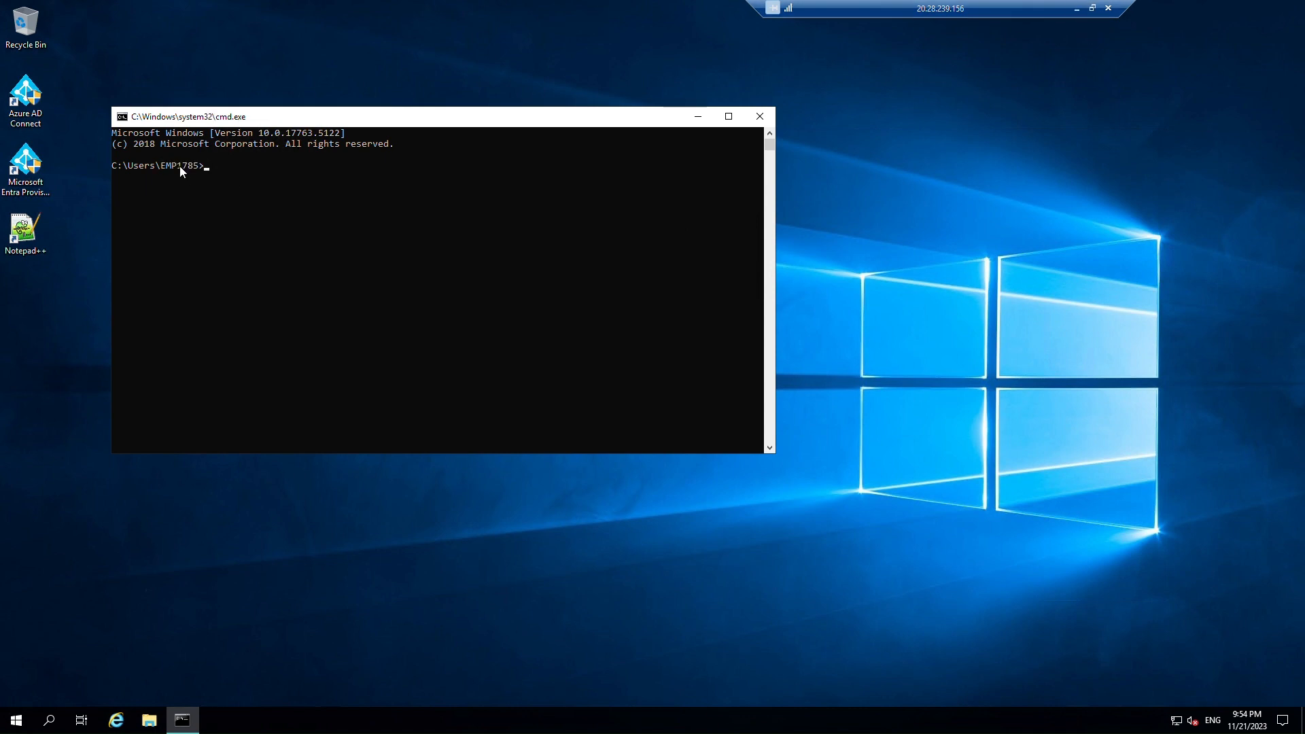
# Close the group properties and compare against the API user's pre-Windows 2000 logon name.
pyautogui.click(1093, 8)
pyautogui.moveTo(499, 171); pyautogui.dragTo(320, 120)
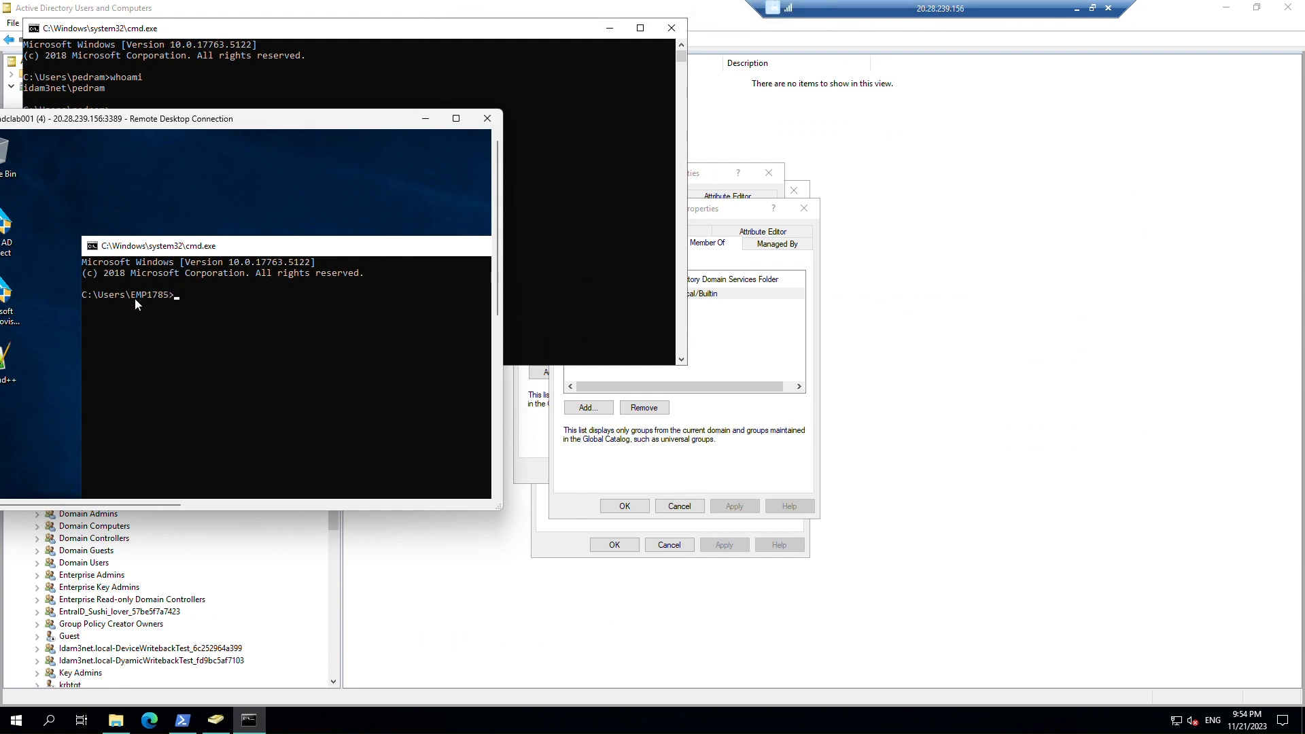
pyautogui.click(736, 216)
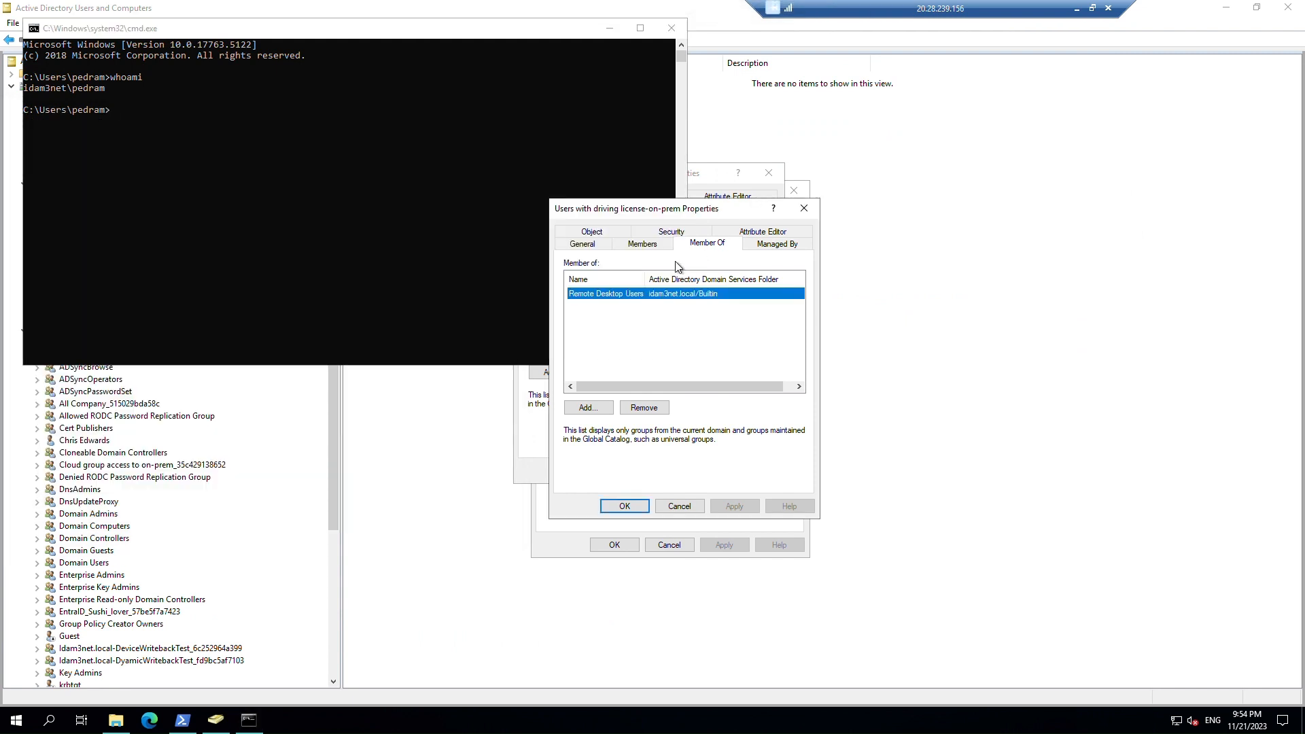
pyautogui.click(679, 507)
pyautogui.click(680, 509)
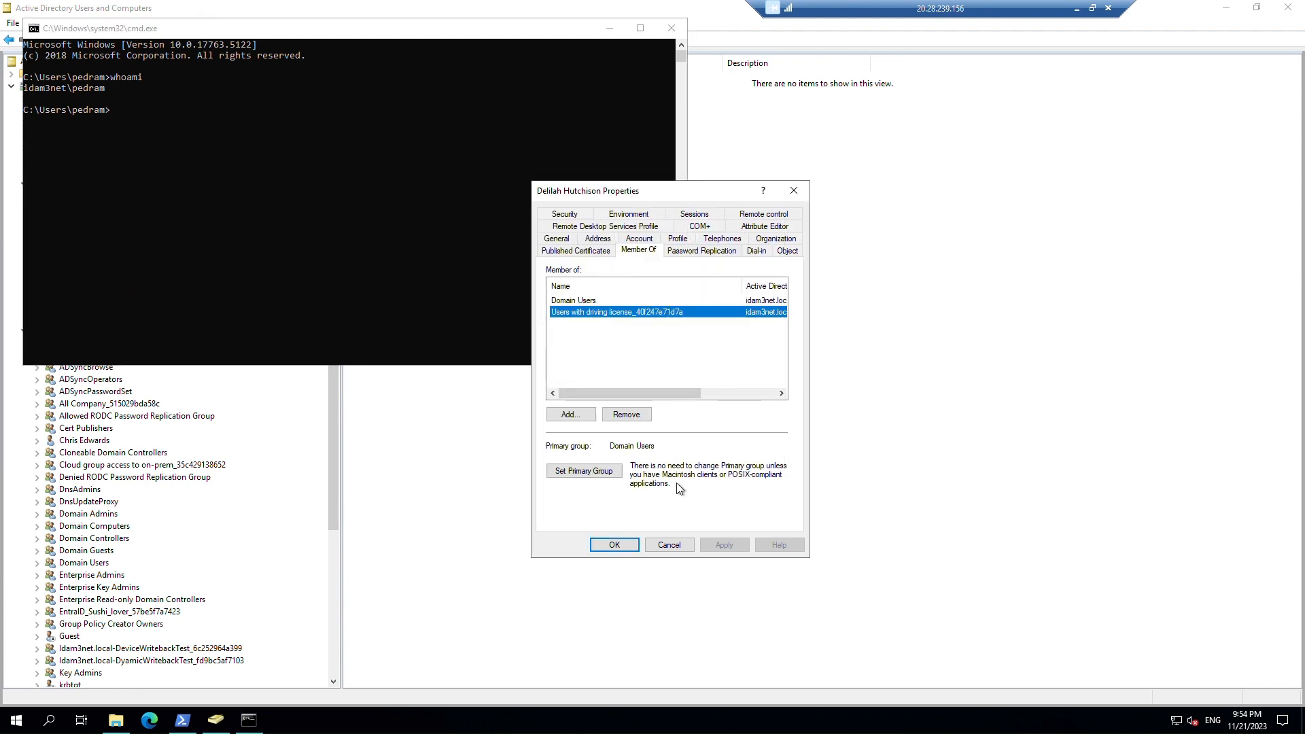
pyautogui.click(637, 241)
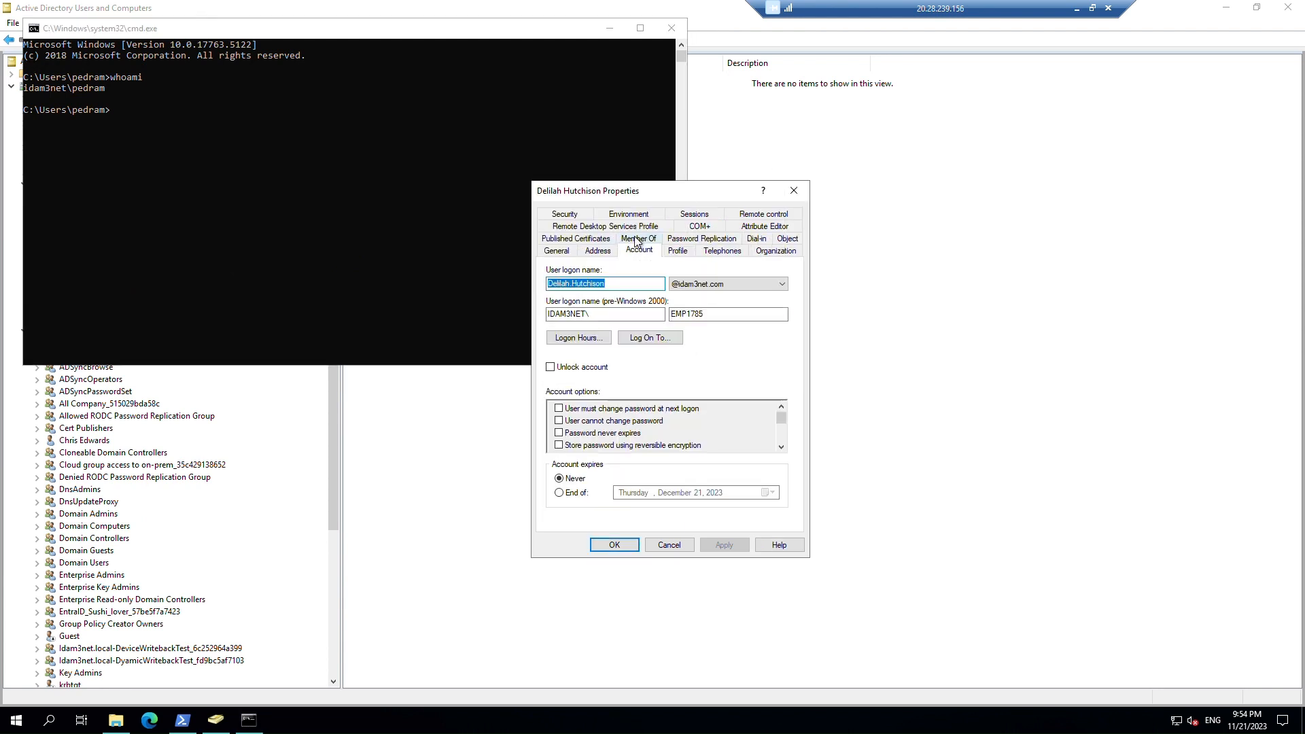
pyautogui.doubleClick(688, 313)
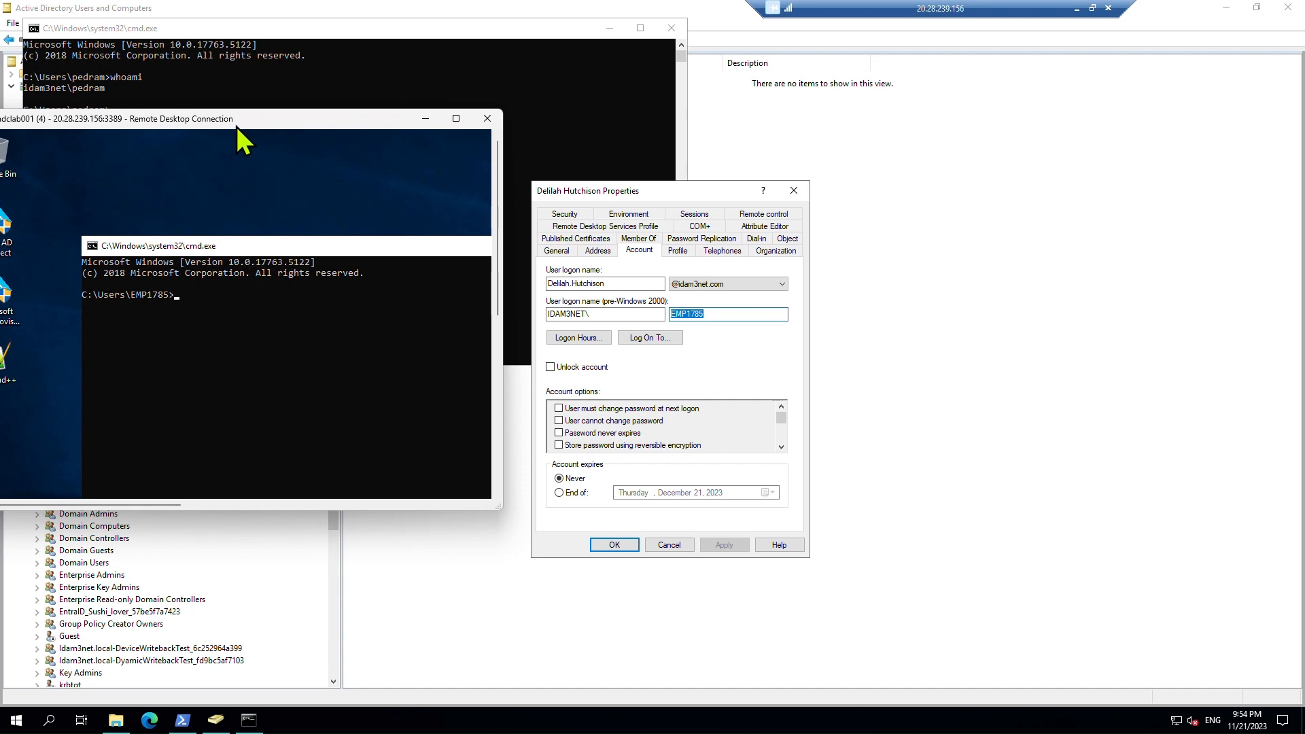
# Return the remote session to full-screen, dismiss the Azure AD Connect UAC prompt, and open File Explorer.
pyautogui.moveTo(242, 139); pyautogui.dragTo(760, 117)
pyautogui.doubleClick(760, 117)
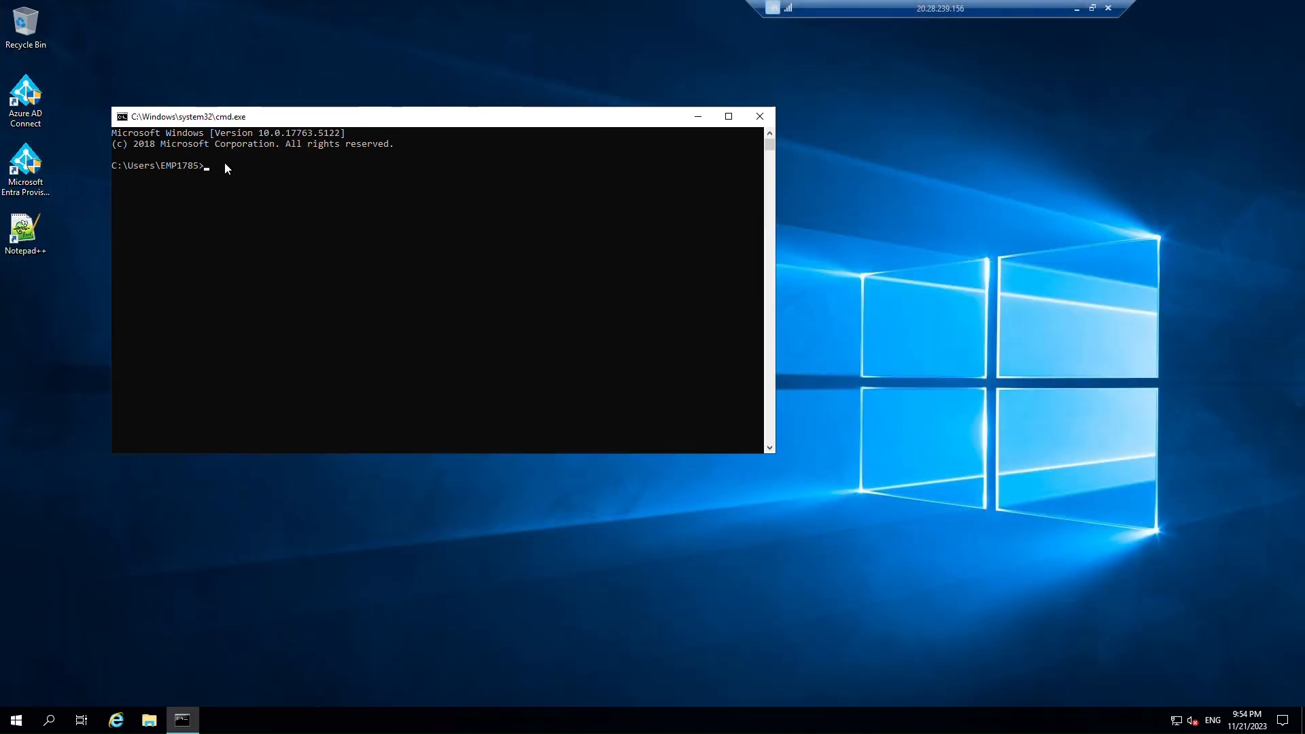
pyautogui.doubleClick(25, 102)
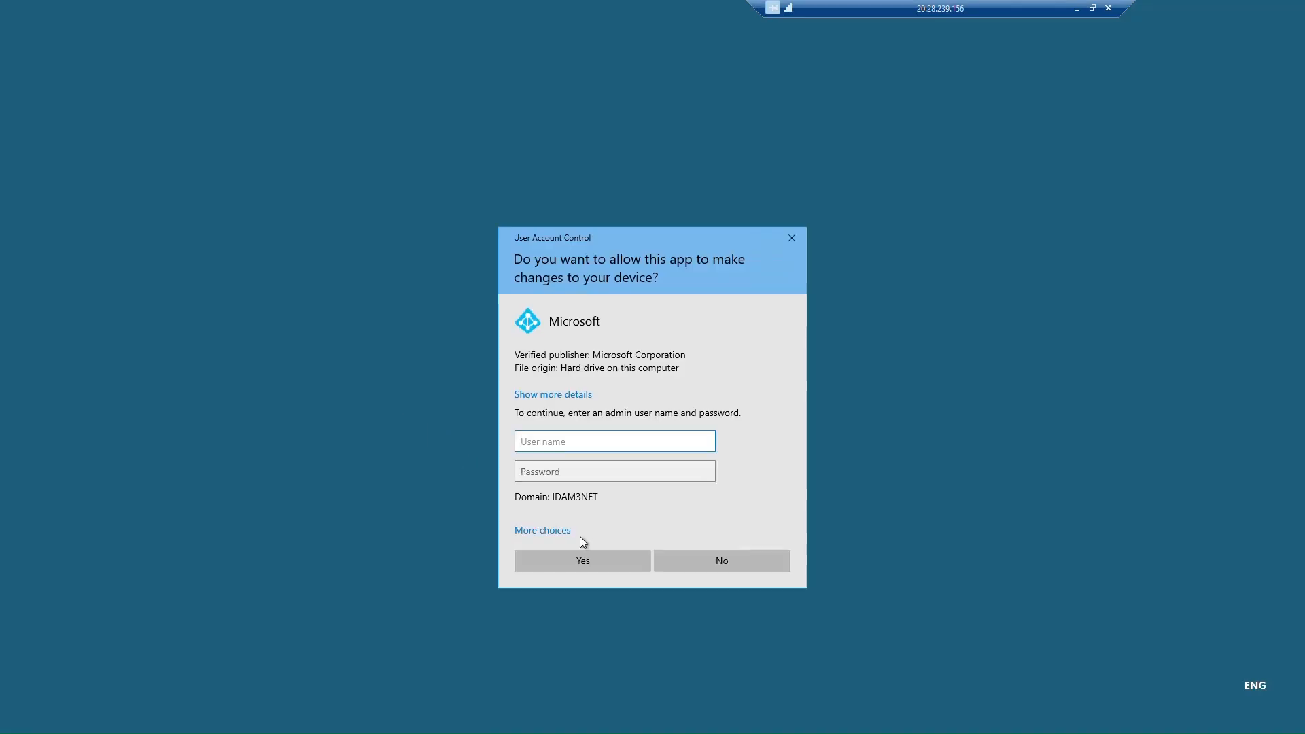
pyautogui.click(790, 239)
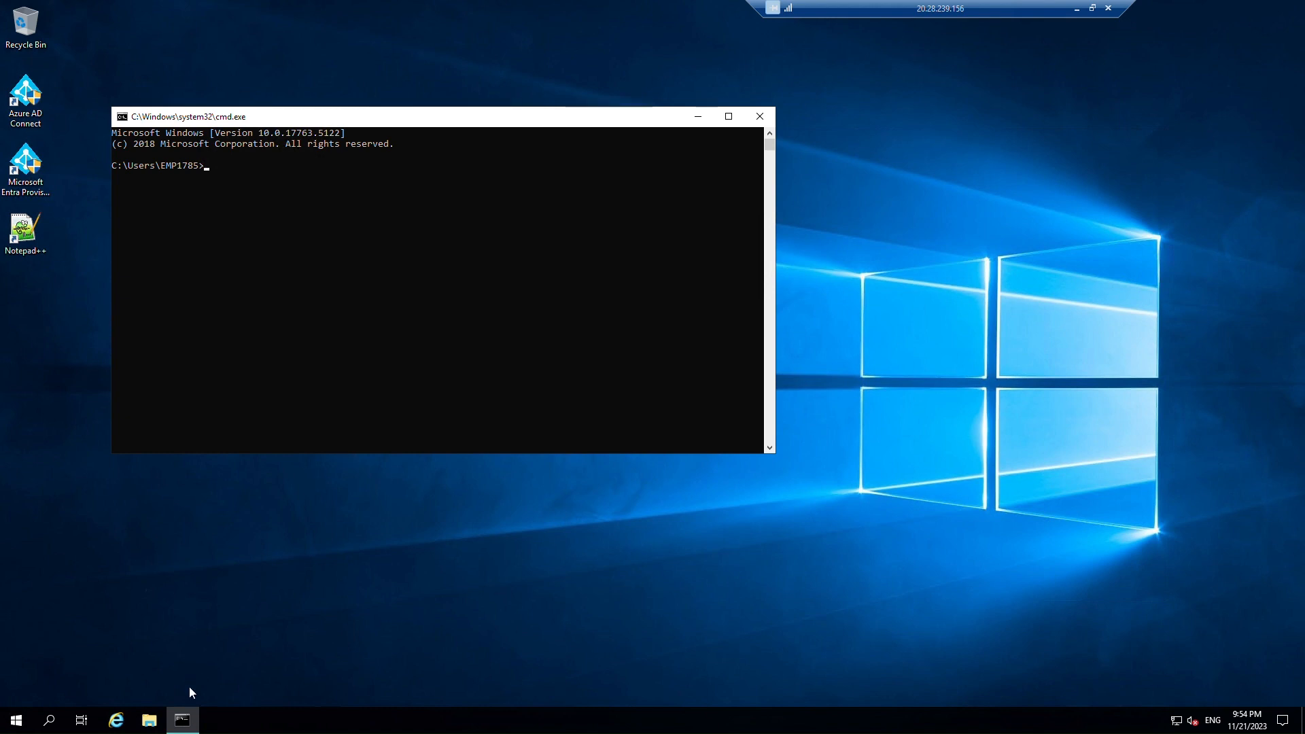
pyautogui.click(149, 720)
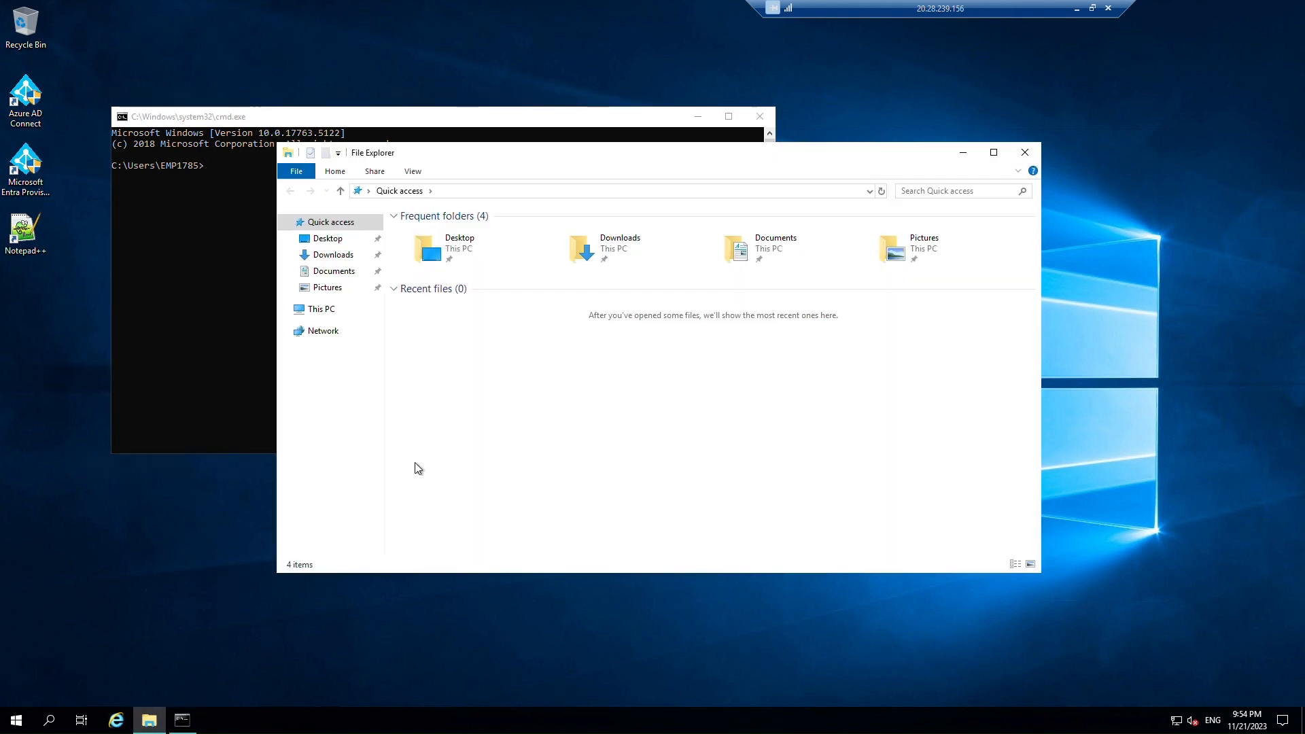
# Open the C: drive and review Car Folder for Driving License's security permissions.
pyautogui.click(323, 311)
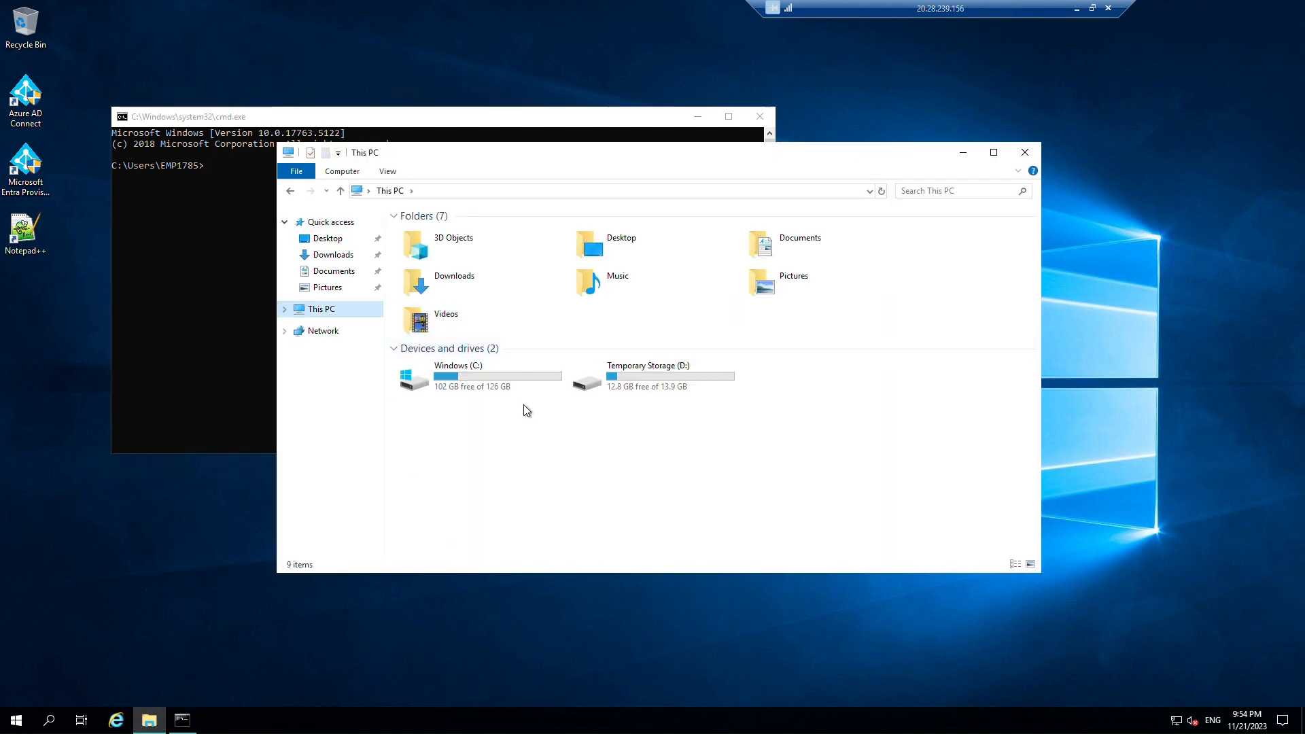
pyautogui.doubleClick(474, 381)
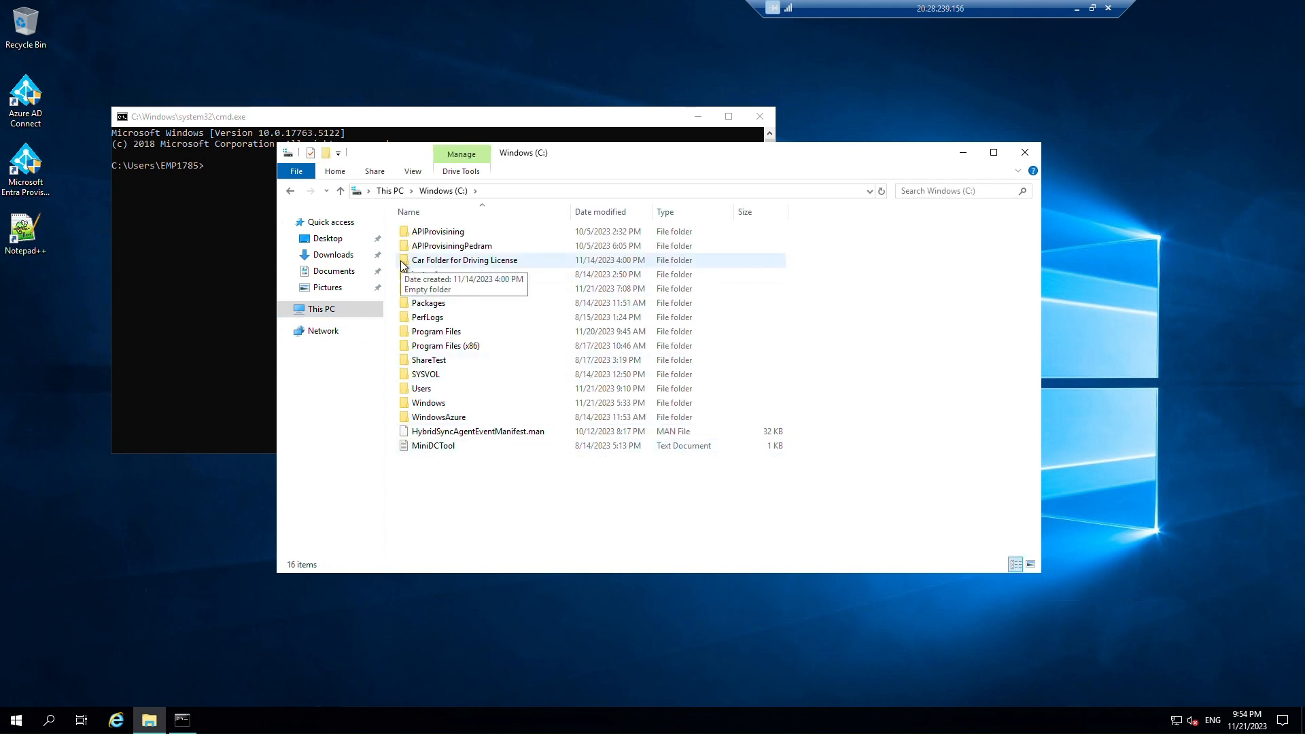
pyautogui.rightClick(439, 262)
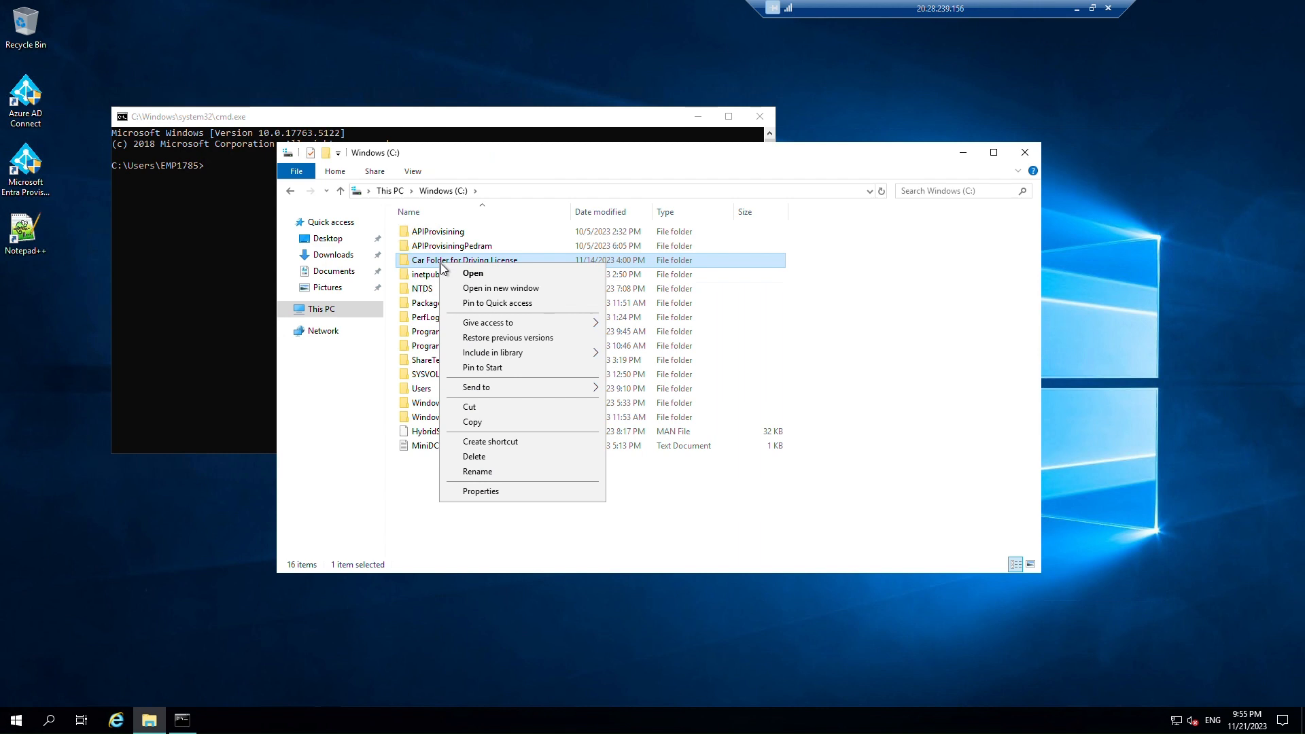
pyautogui.click(500, 492)
pyautogui.click(537, 297)
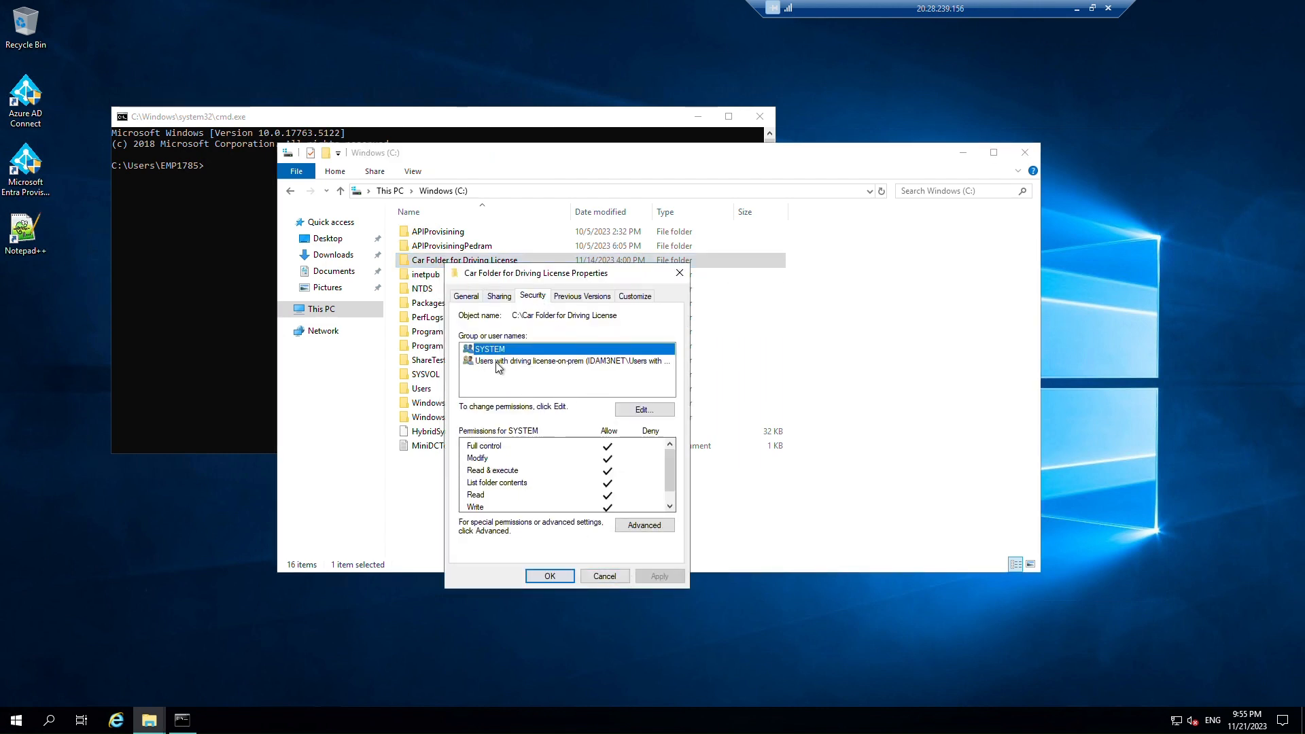
pyautogui.click(608, 578)
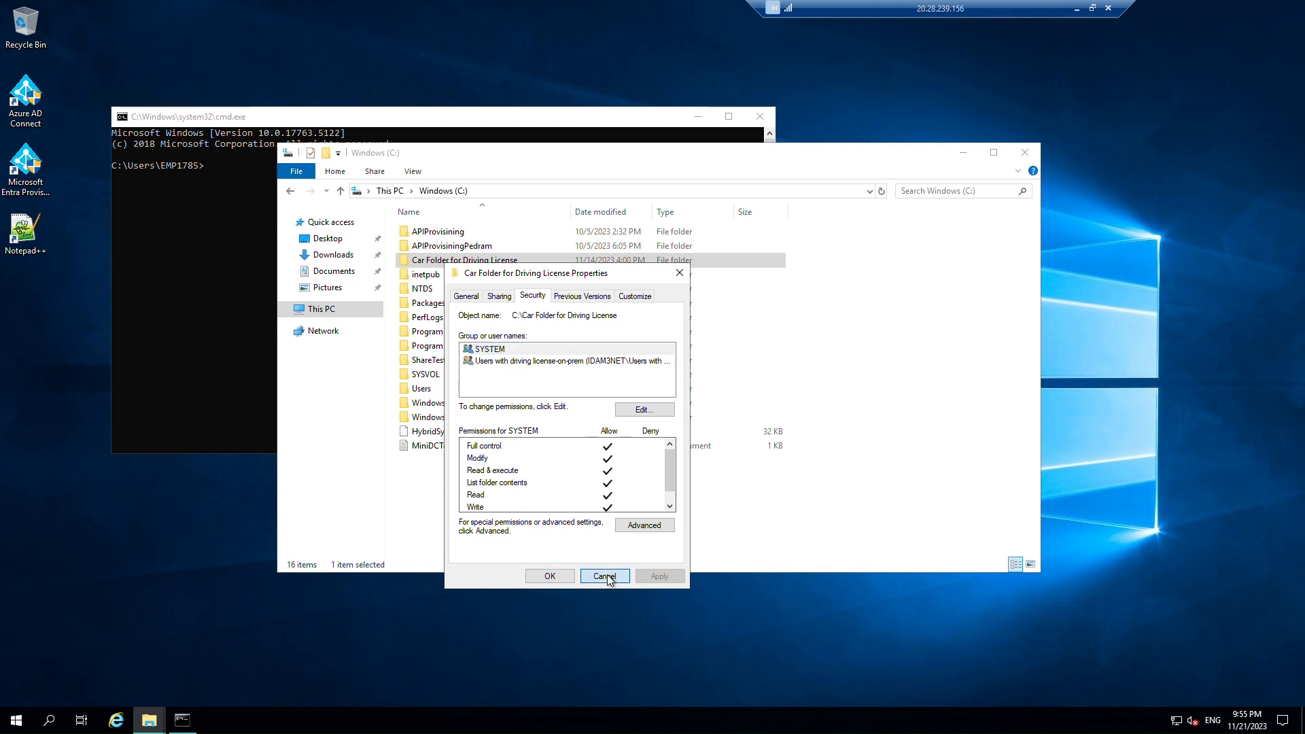
# Create a Test folder inside Car Folder for Driving License, then show the local C: drive.
pyautogui.doubleClick(471, 262)
pyautogui.rightClick(458, 244)
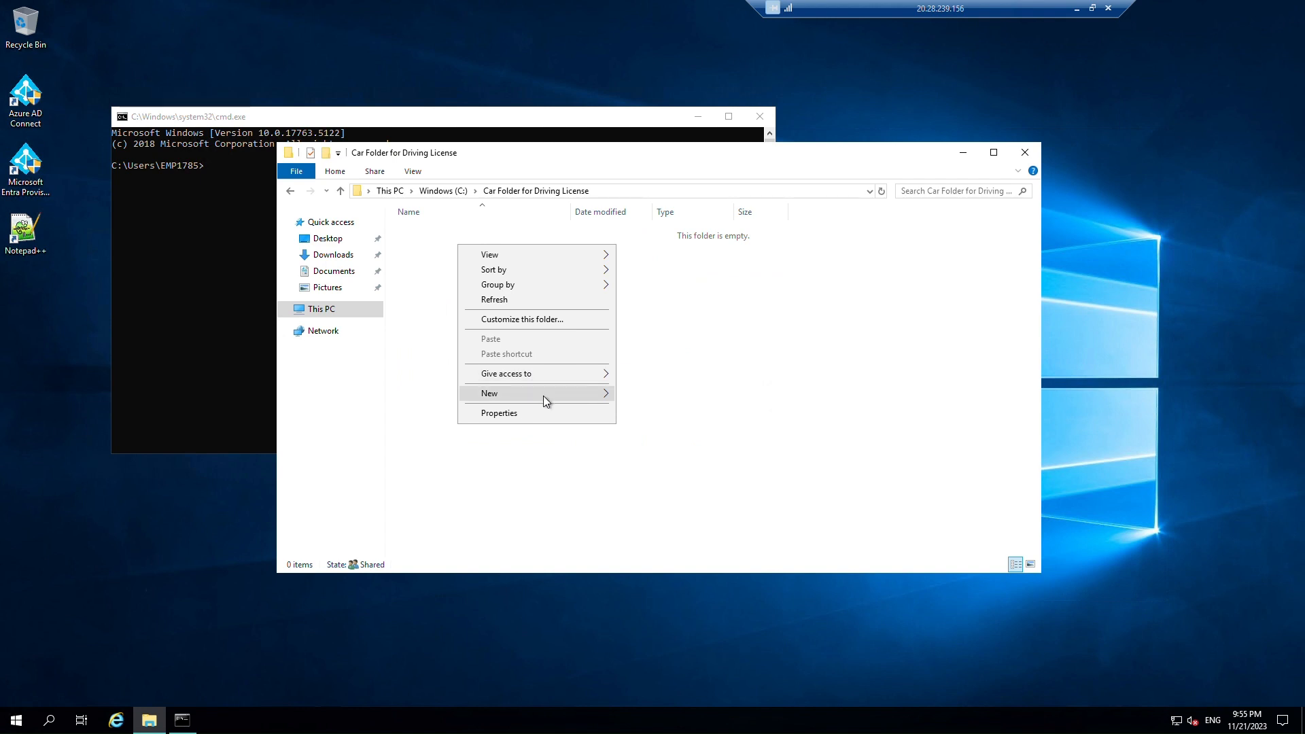
pyautogui.moveTo(544, 397)
pyautogui.click(667, 397)
pyautogui.write('Test')
pyautogui.press('Return')
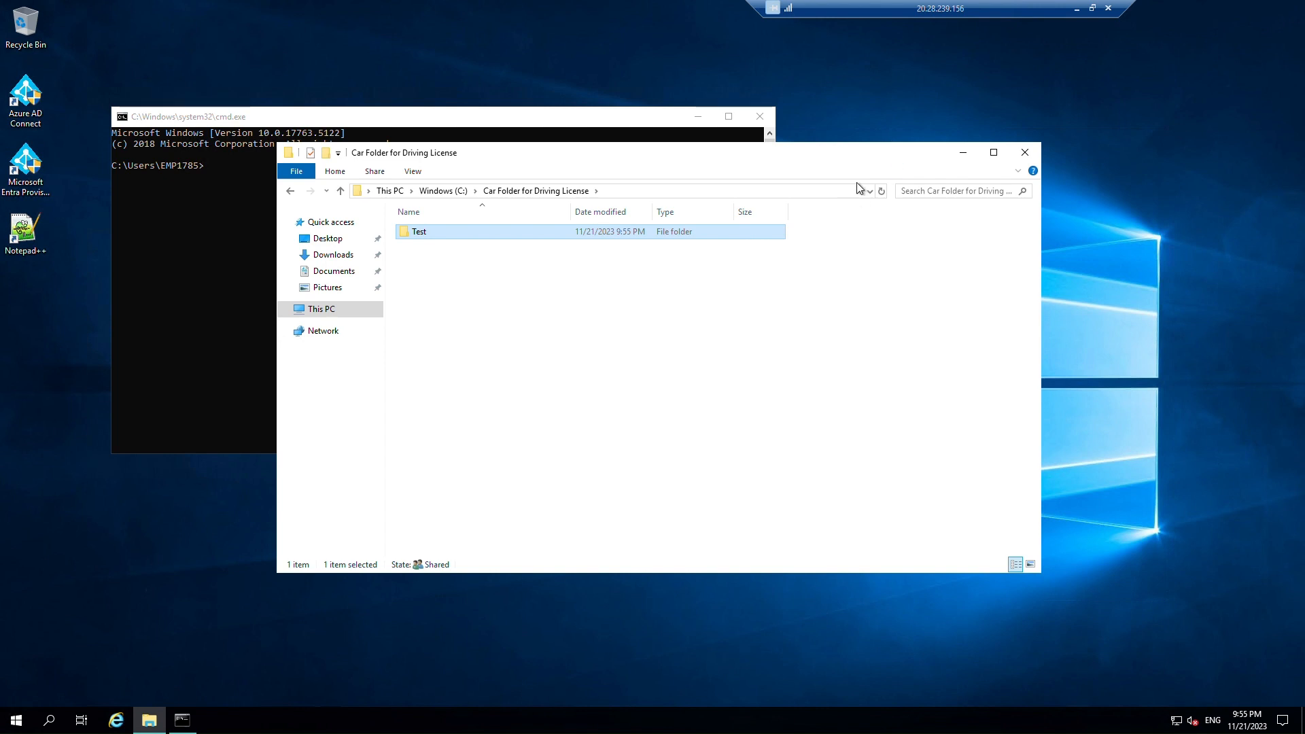
pyautogui.click(1075, 8)
pyautogui.click(115, 721)
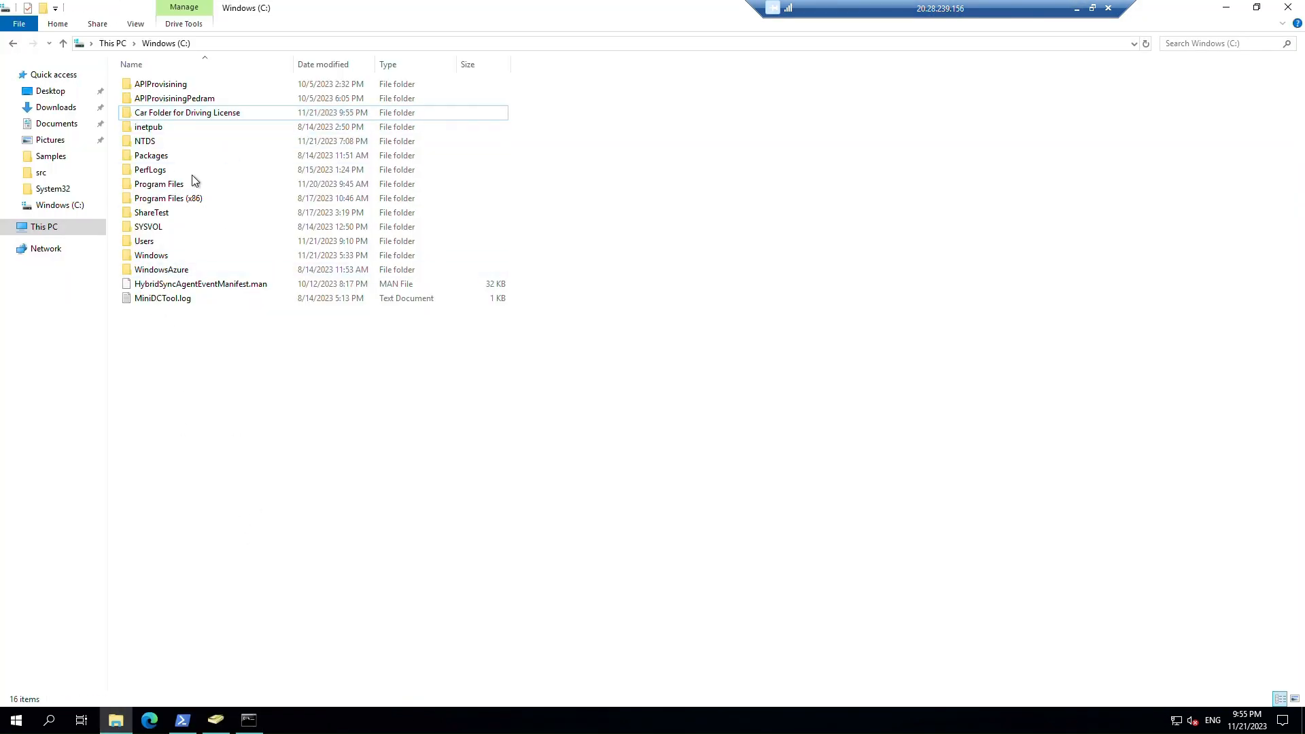
# Try opening Car Folder for Driving License locally, cancel the access request, and close the C: window.
pyautogui.click(249, 721)
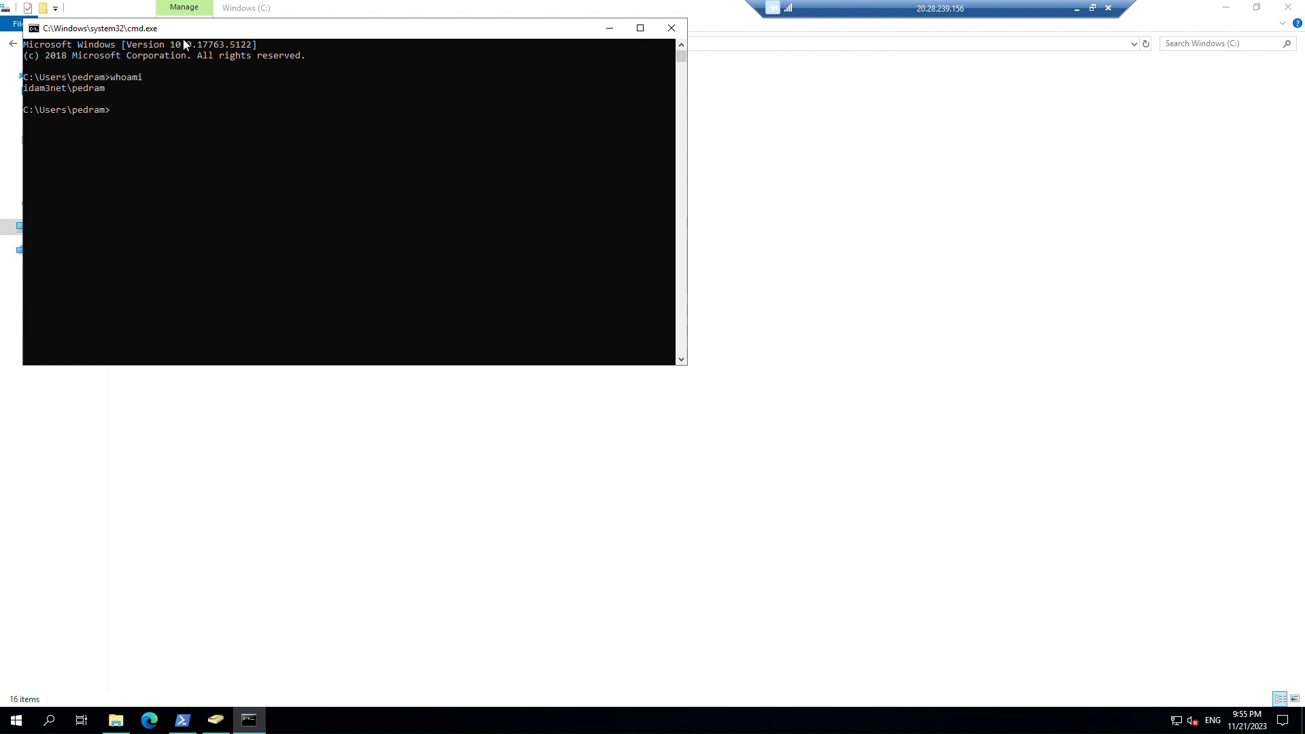
pyautogui.moveTo(296, 30); pyautogui.dragTo(342, 332)
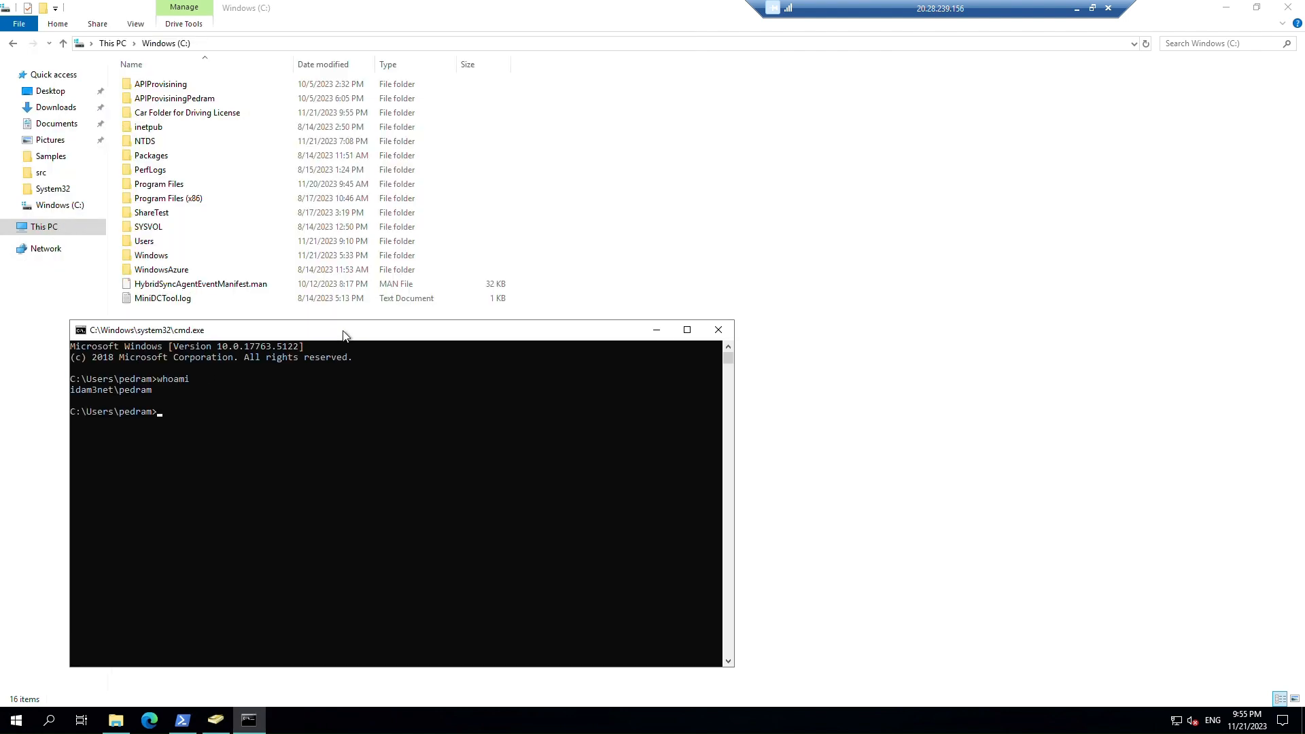
pyautogui.doubleClick(188, 112)
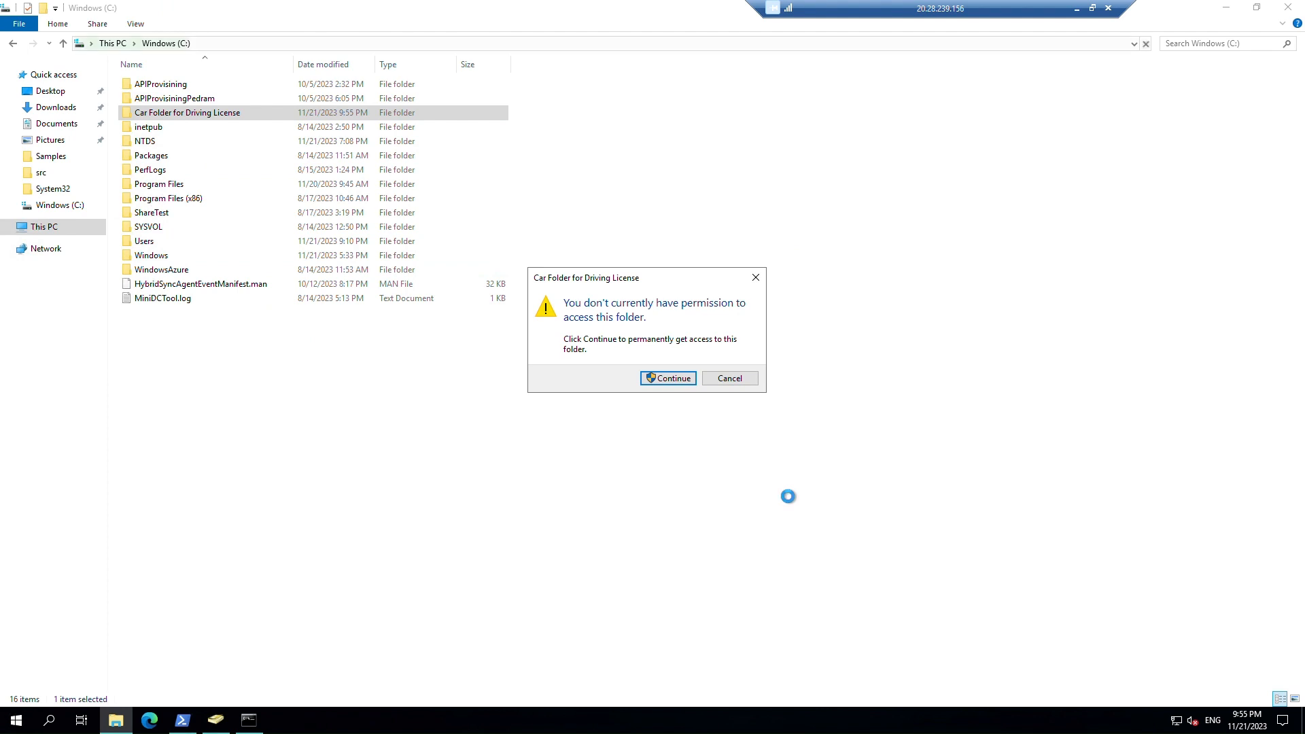
pyautogui.click(744, 380)
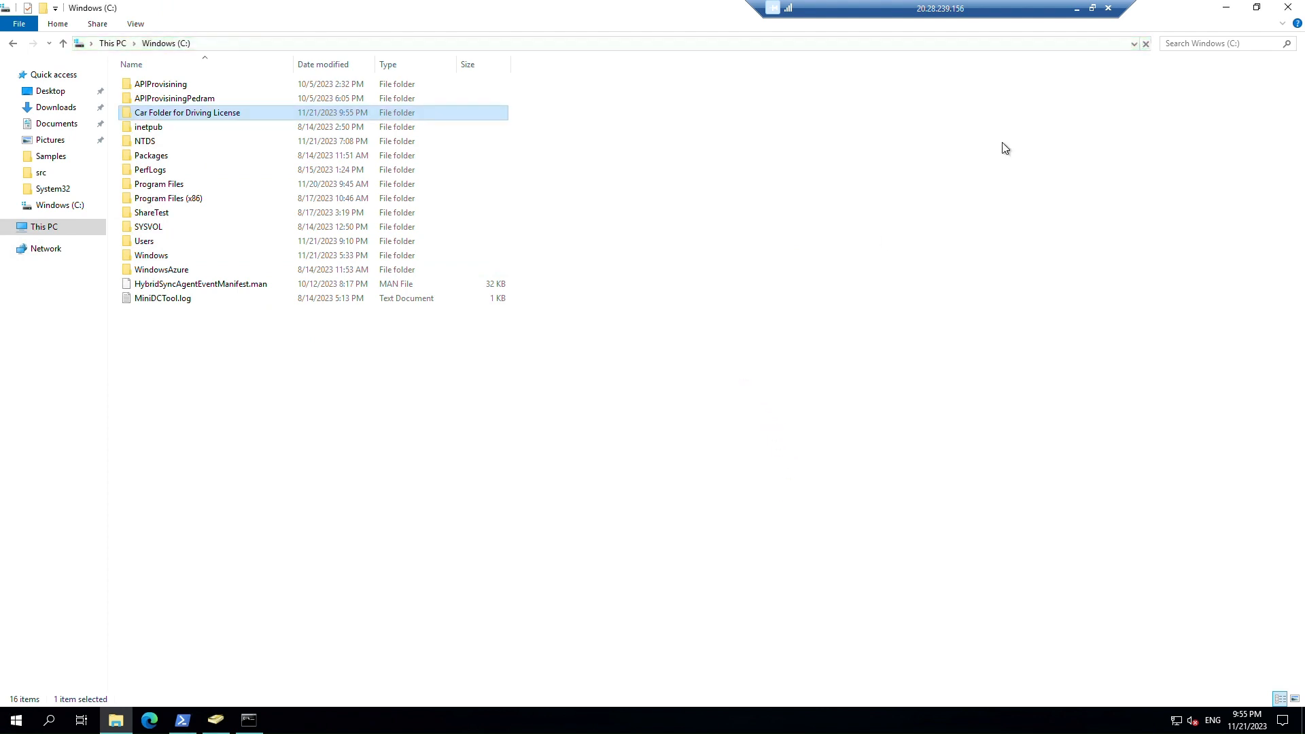
pyautogui.click(1288, 7)
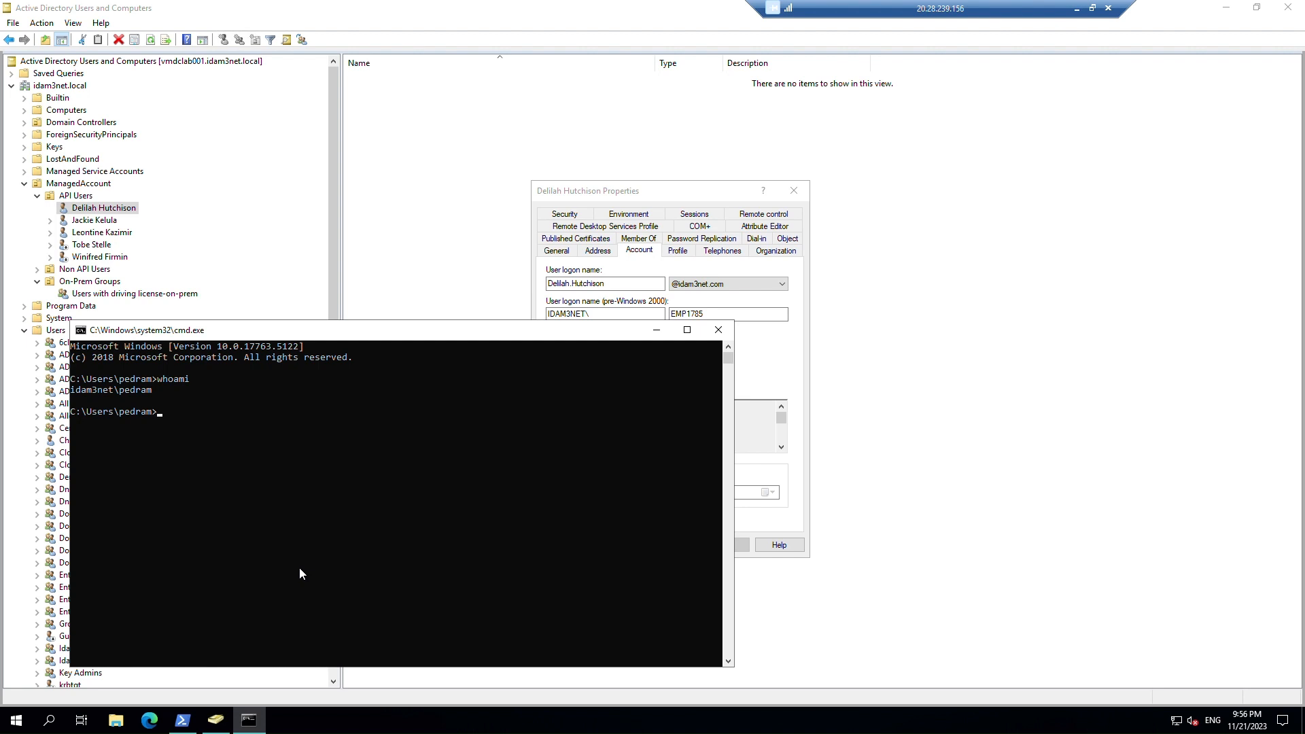
# Check GroupWritebackV2 in PowerShell, then open Entra Connect's Cloud sync configurations in maximized Edge.
pyautogui.click(183, 720)
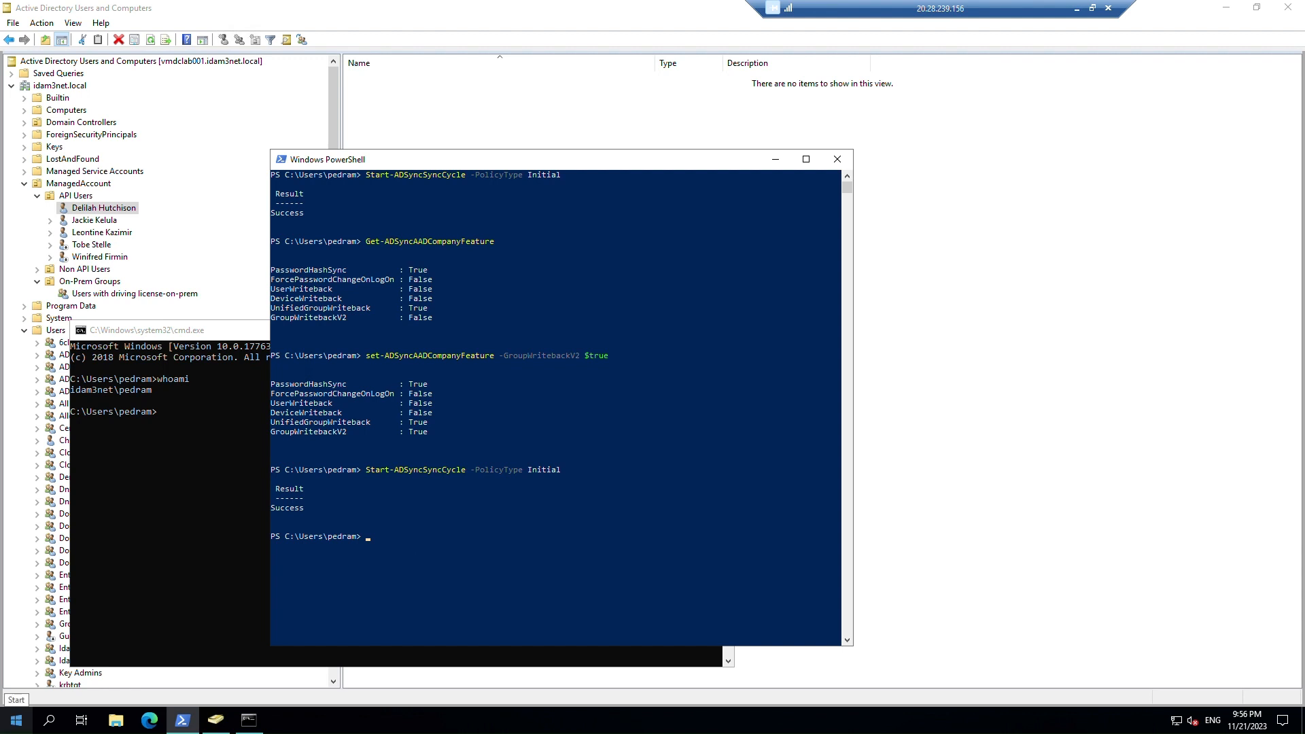
pyautogui.hotkey('alt', 'Tab')
pyautogui.doubleClick(670, 428)
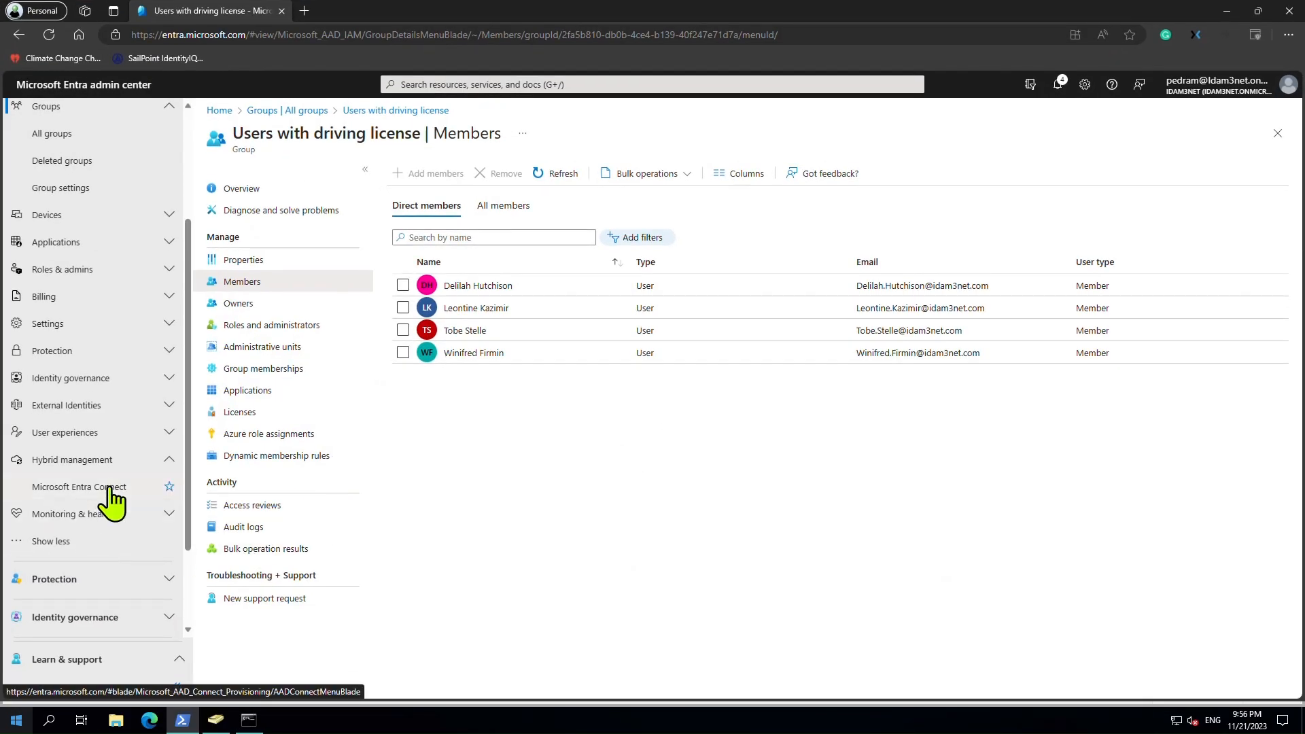
pyautogui.click(109, 488)
pyautogui.click(259, 213)
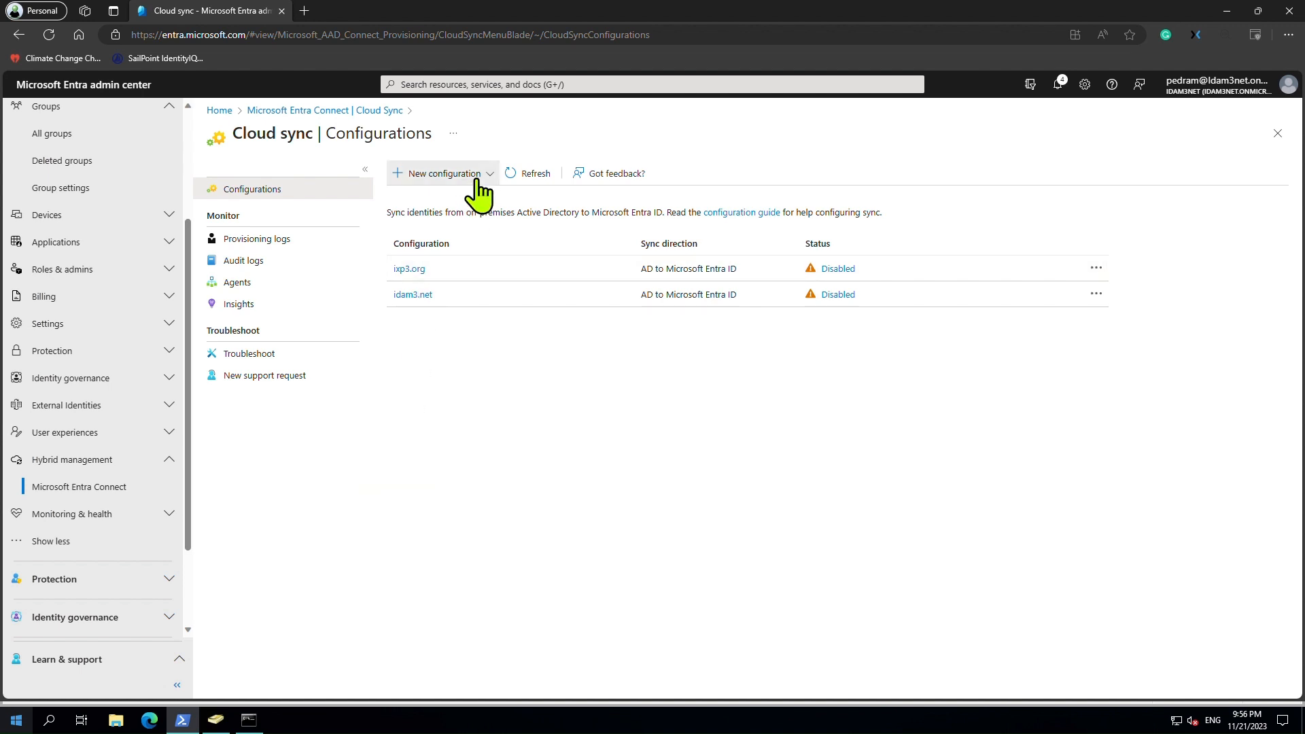
# Create a Microsoft Entra ID to AD sync (Preview) configuration for the idam3net.local domain.
pyautogui.click(477, 180)
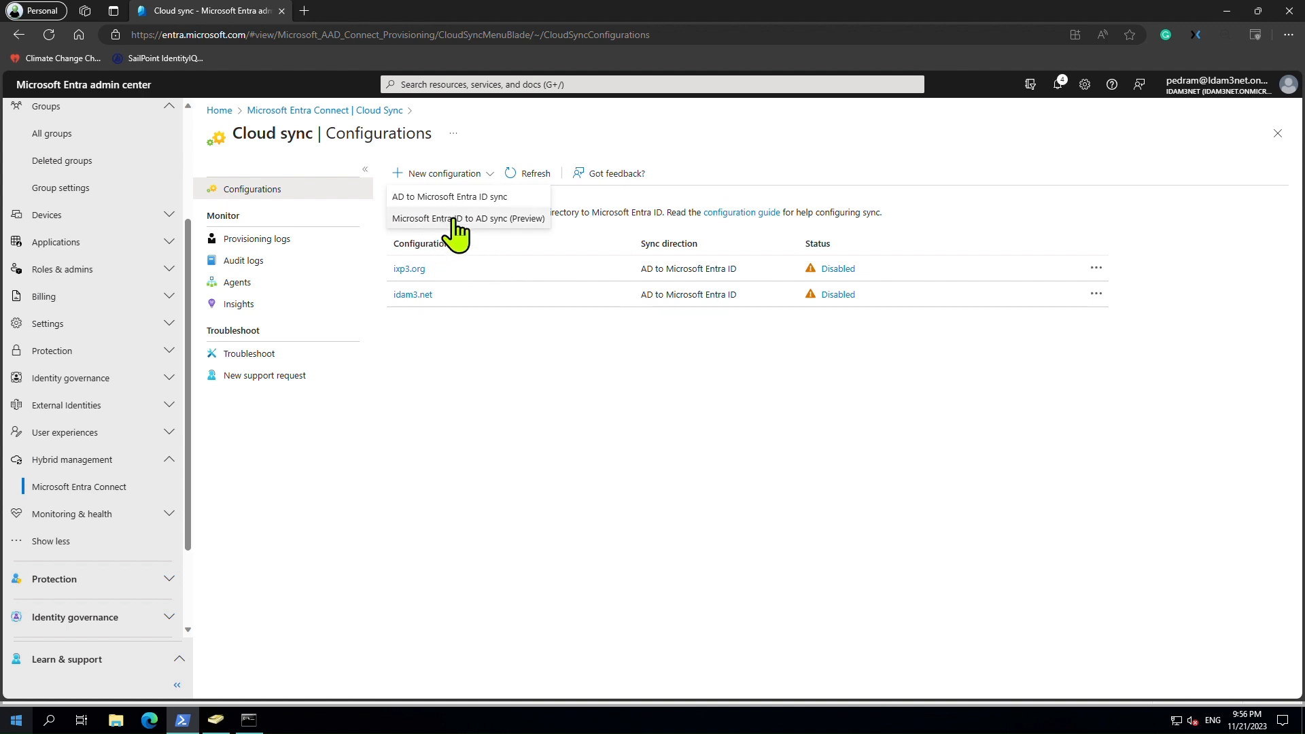
pyautogui.click(471, 221)
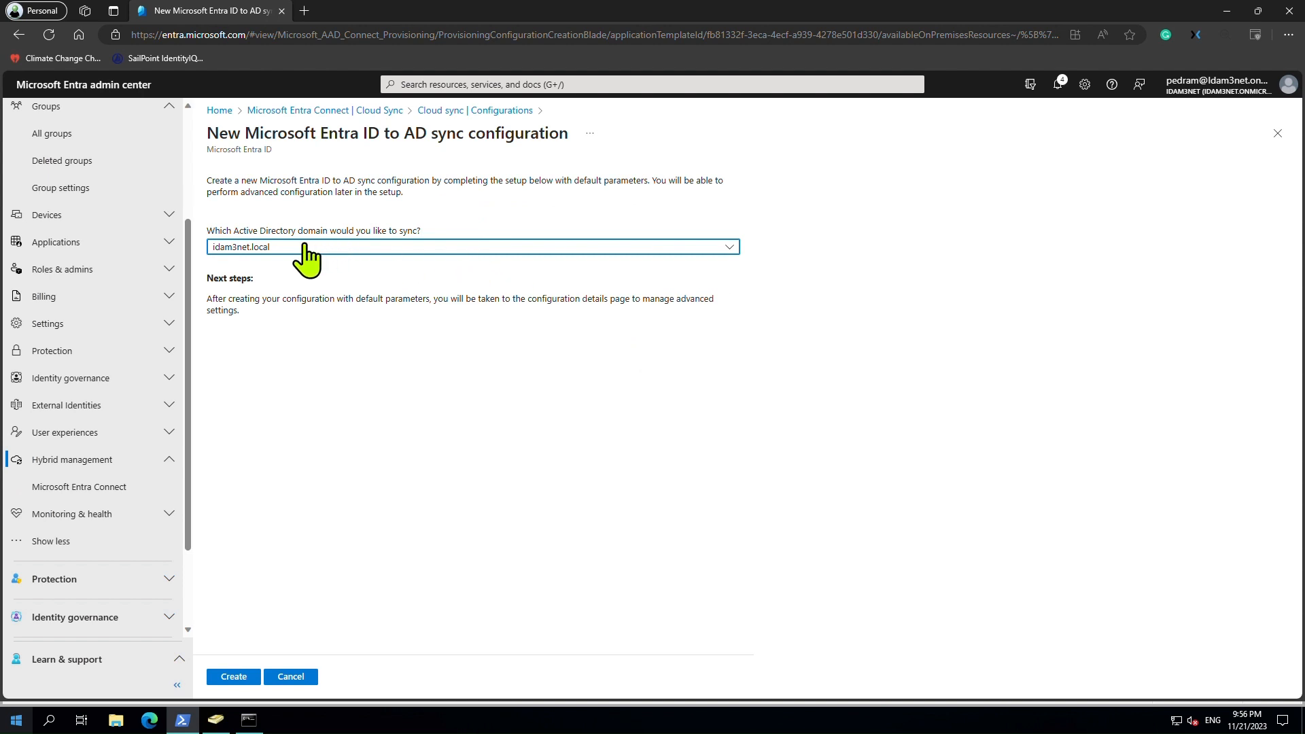
pyautogui.click(437, 250)
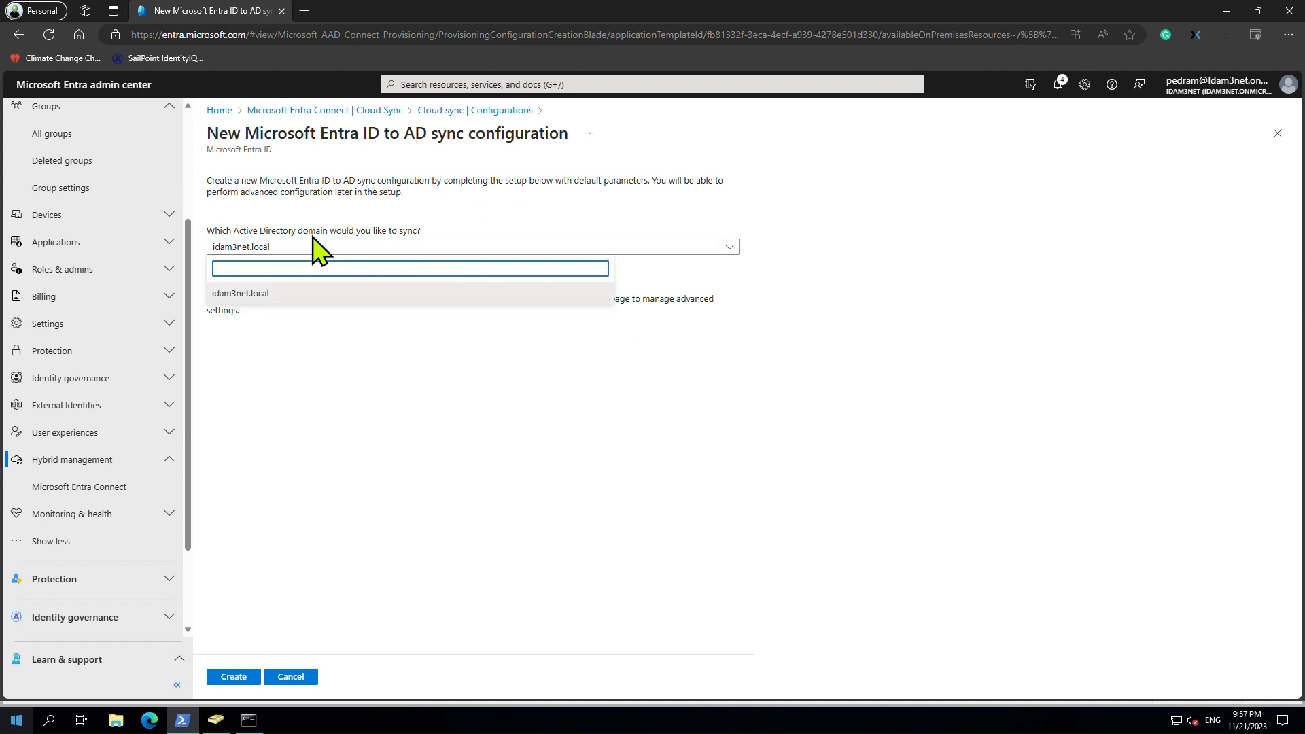
pyautogui.click(361, 356)
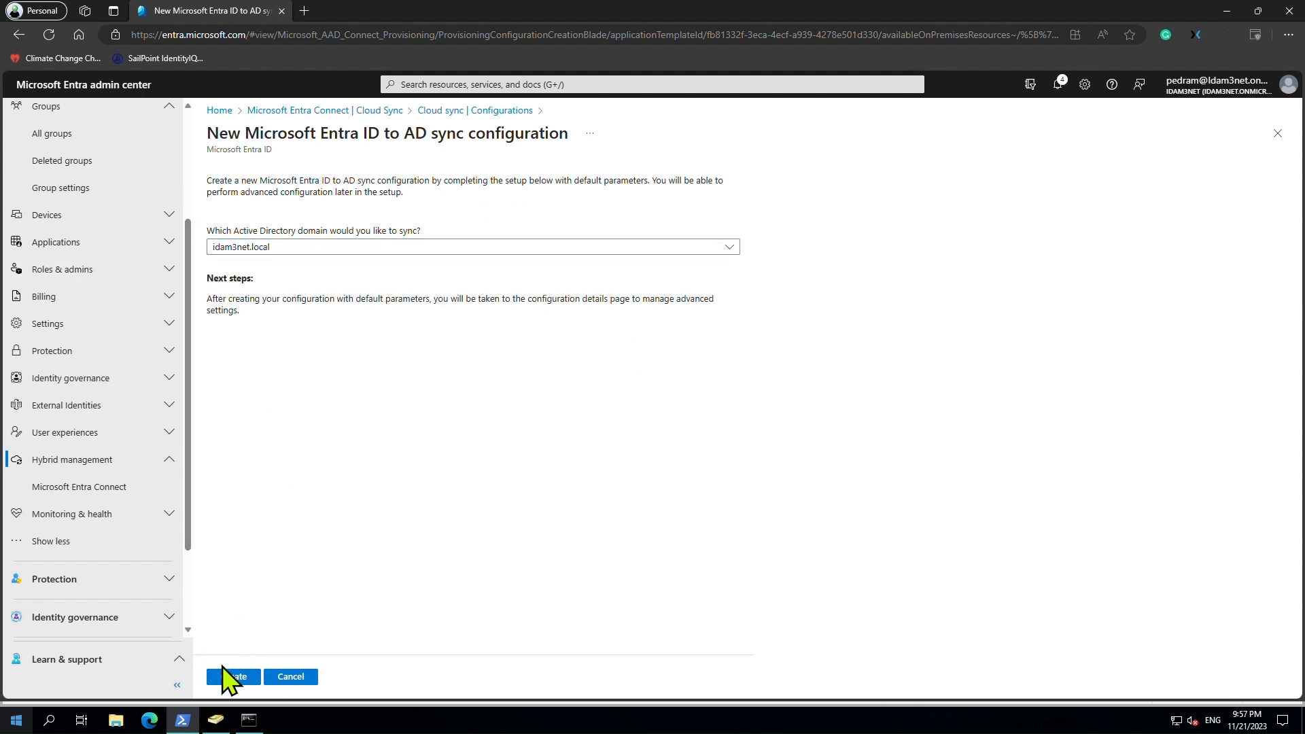
pyautogui.click(241, 676)
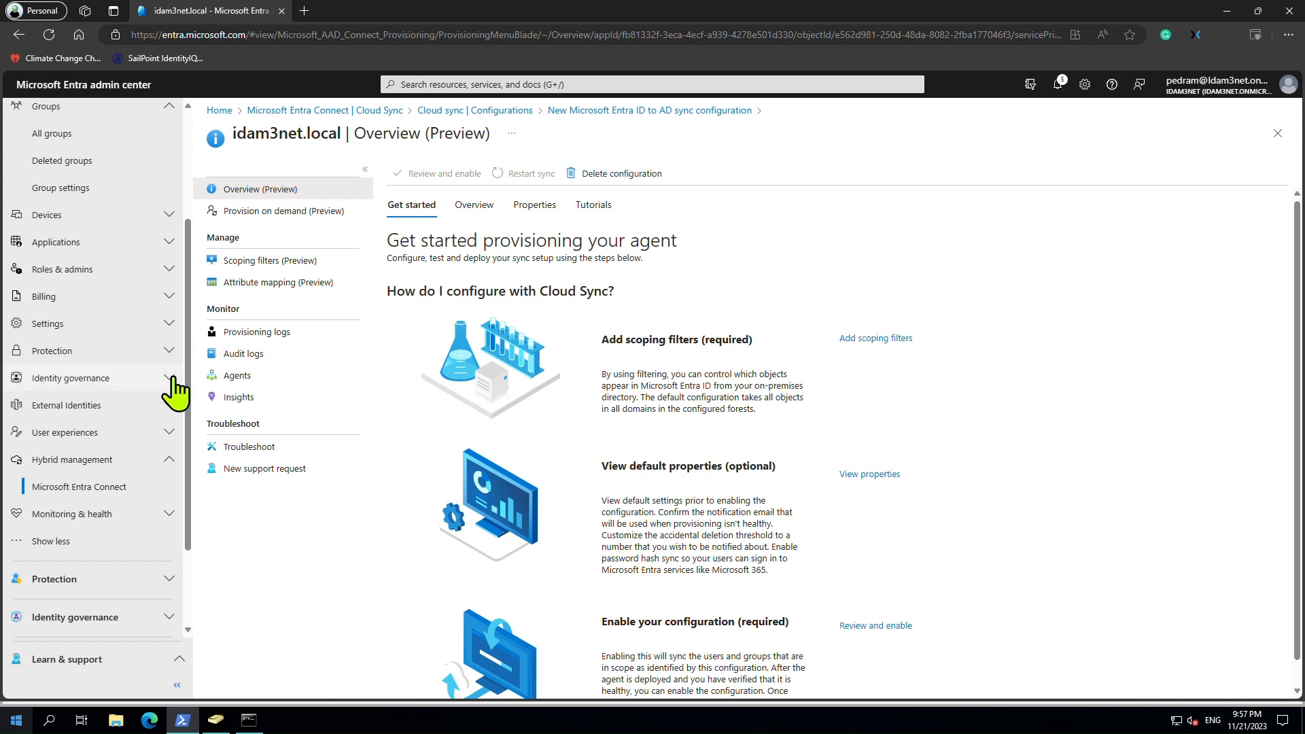
# Draft a new group named Testgroupwritebackcloudsync with the same description, then start picking owners.
pyautogui.click(83, 136)
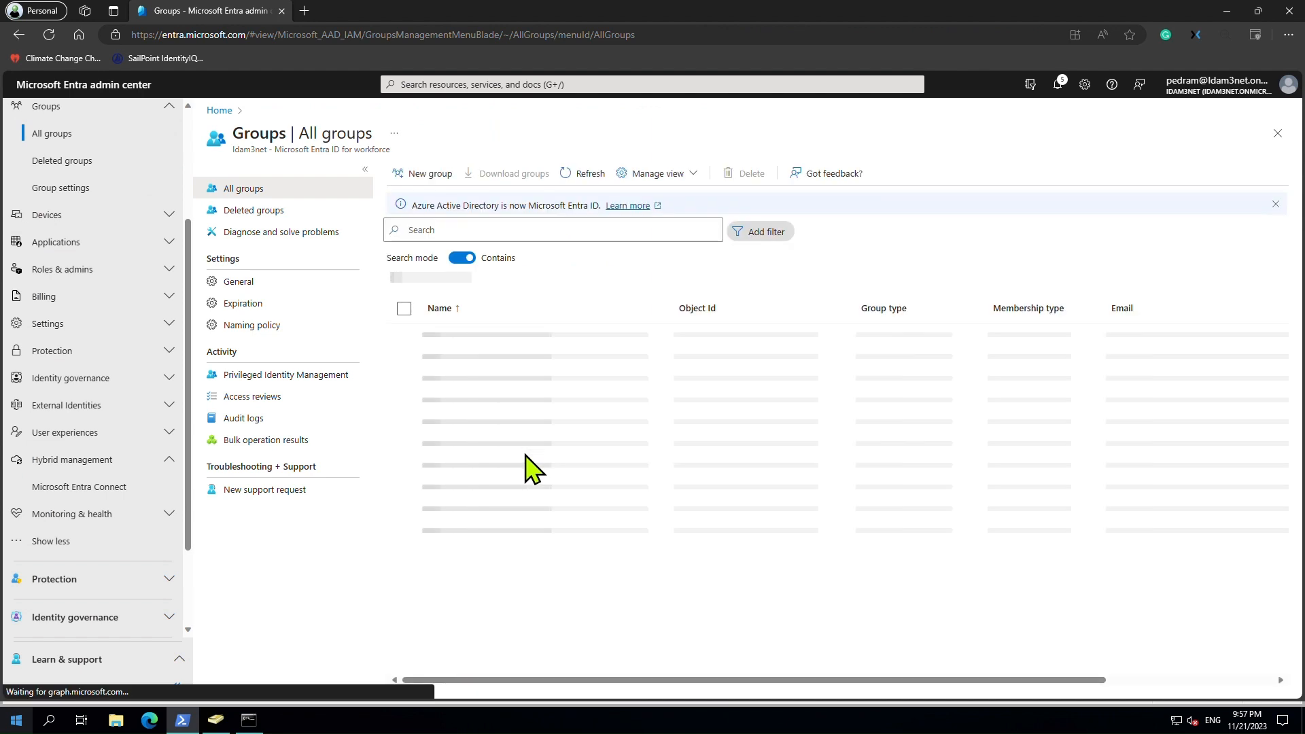
pyautogui.click(418, 175)
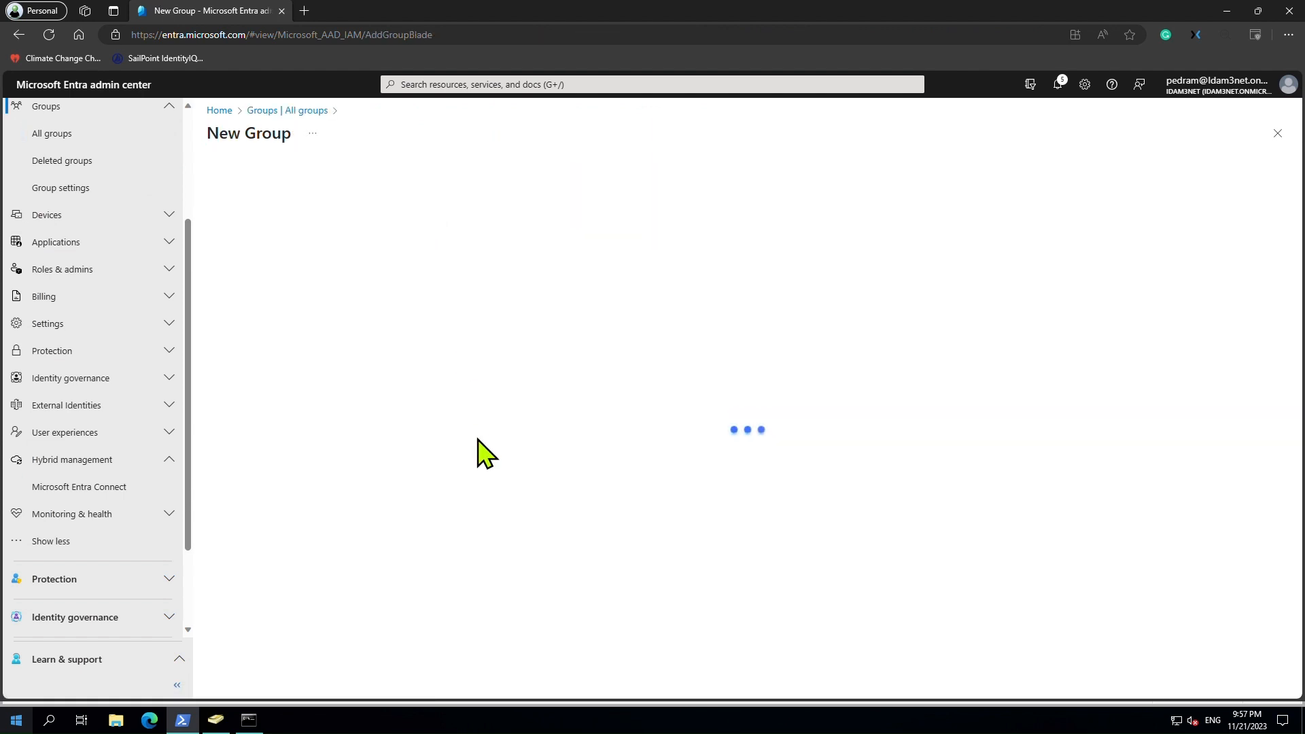
pyautogui.click(361, 262)
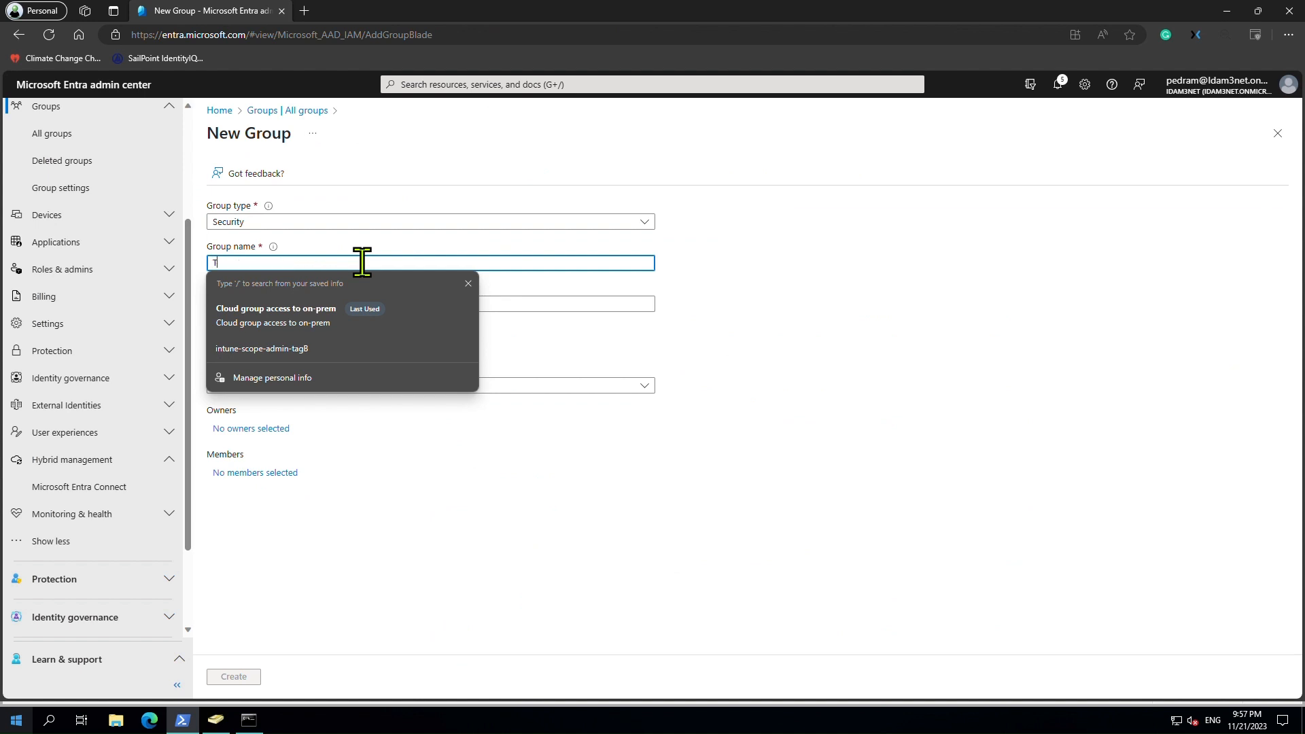
pyautogui.write('Testgroupwritebackcloudsync')
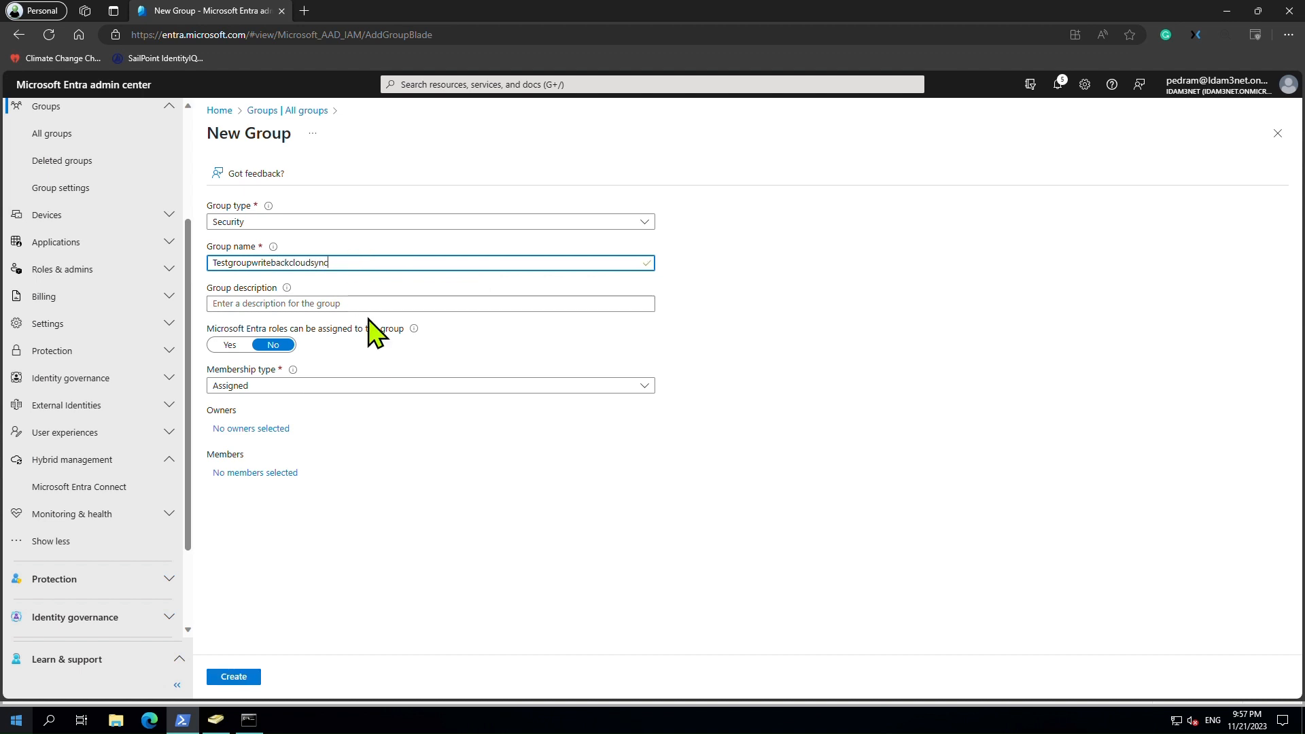
pyautogui.doubleClick(227, 263)
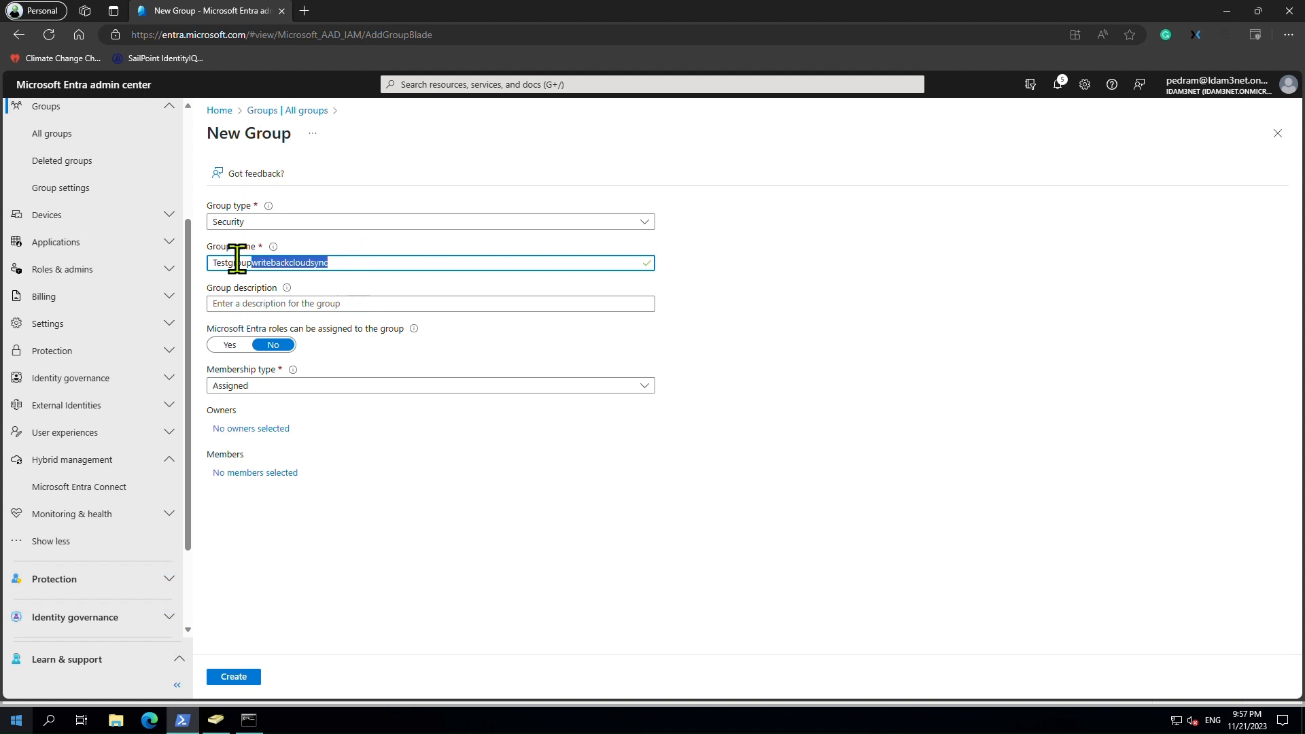
pyautogui.click(283, 304)
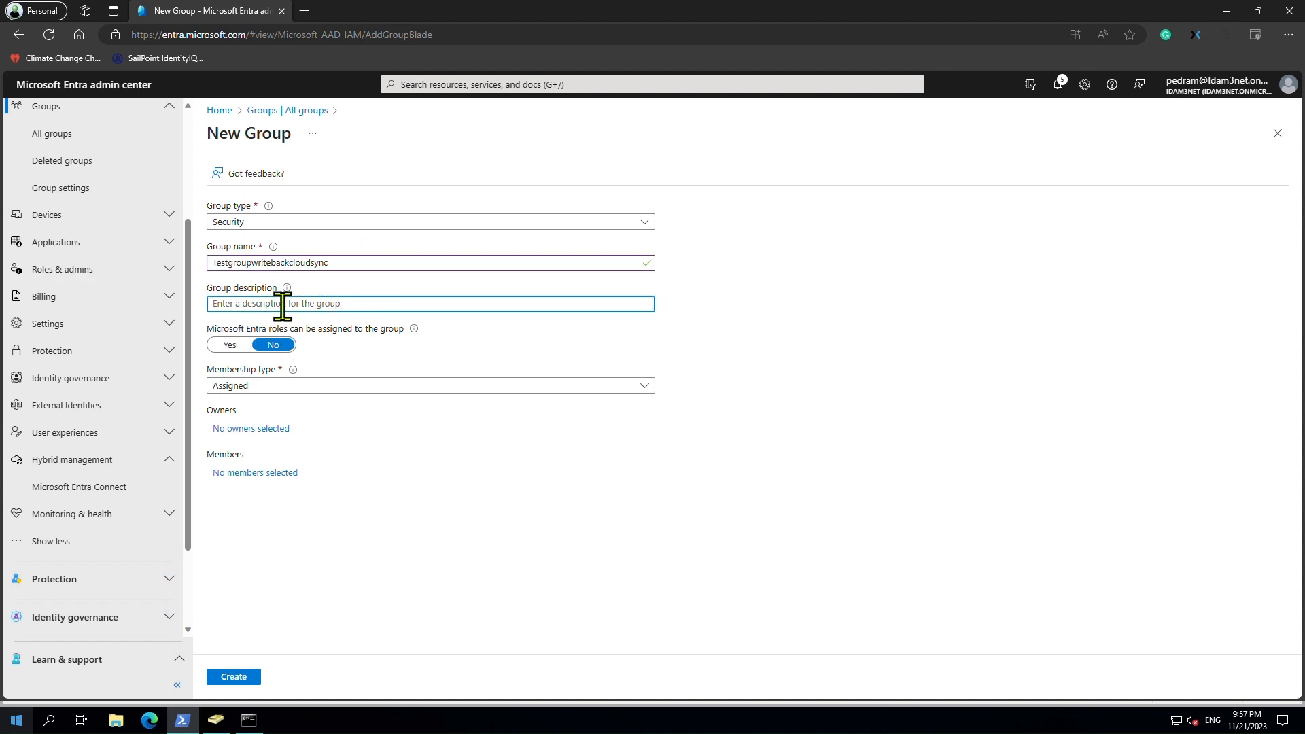
pyautogui.click(272, 430)
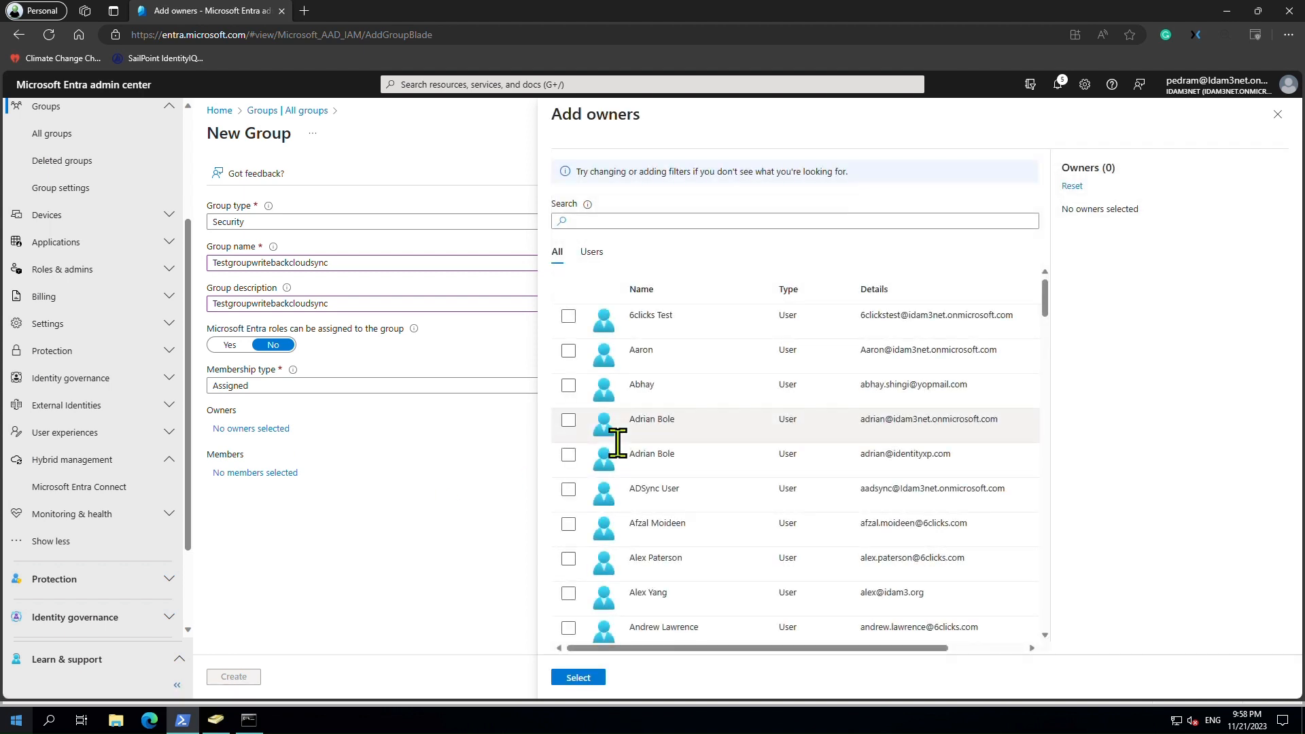
# Search for the owner's user account and assign it as the group owner.
pyautogui.click(615, 221)
pyautogui.write('pedram')
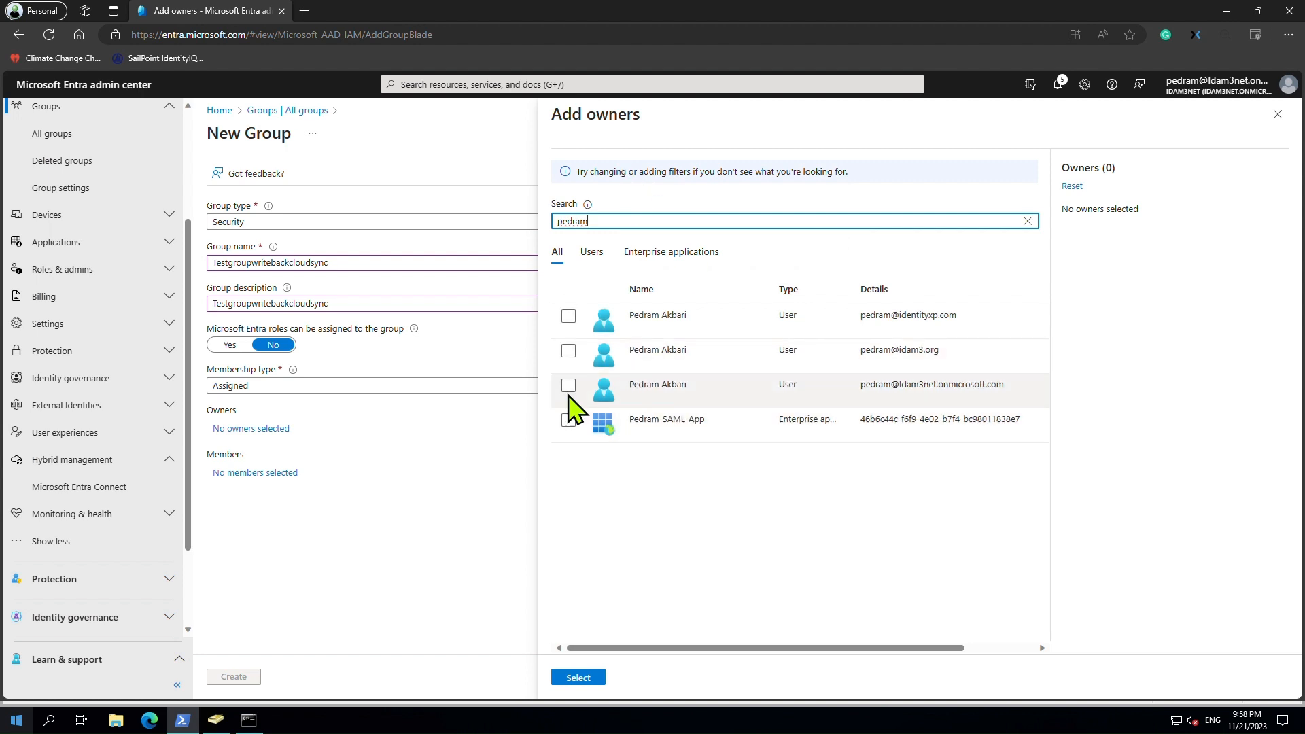
pyautogui.click(569, 318)
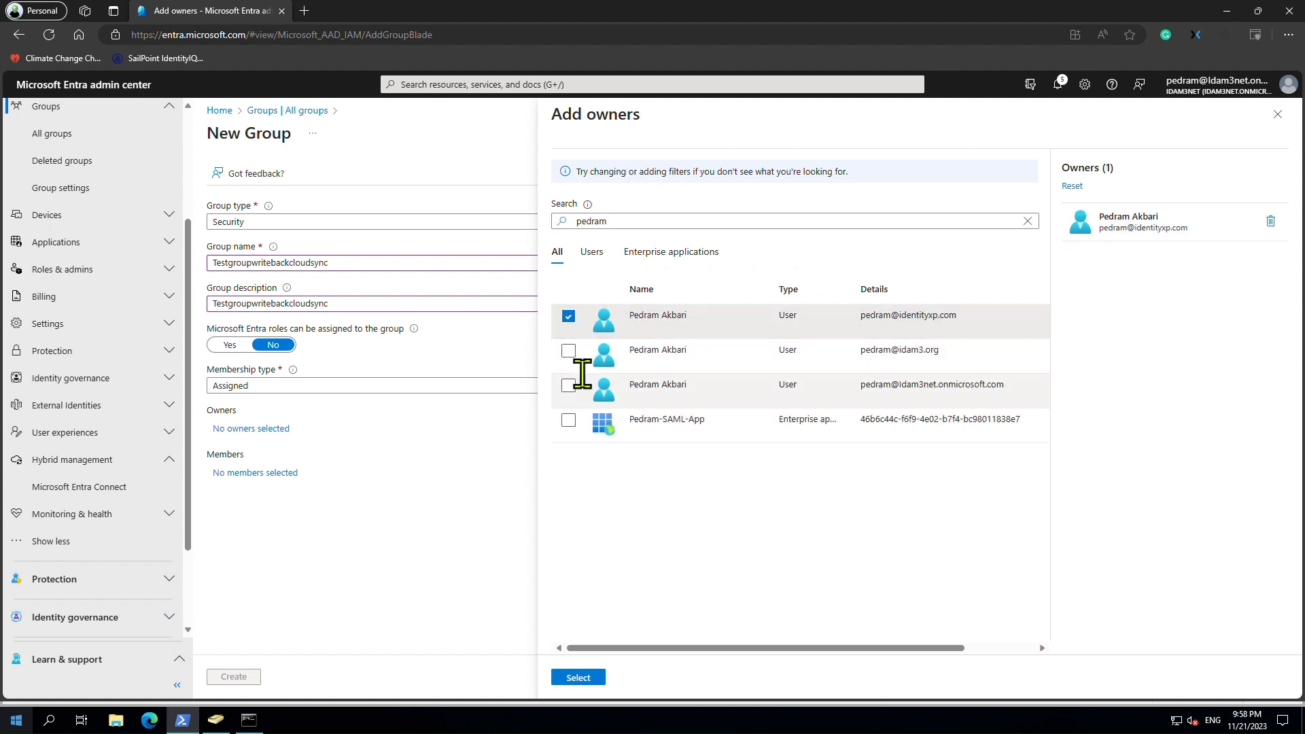
pyautogui.click(591, 682)
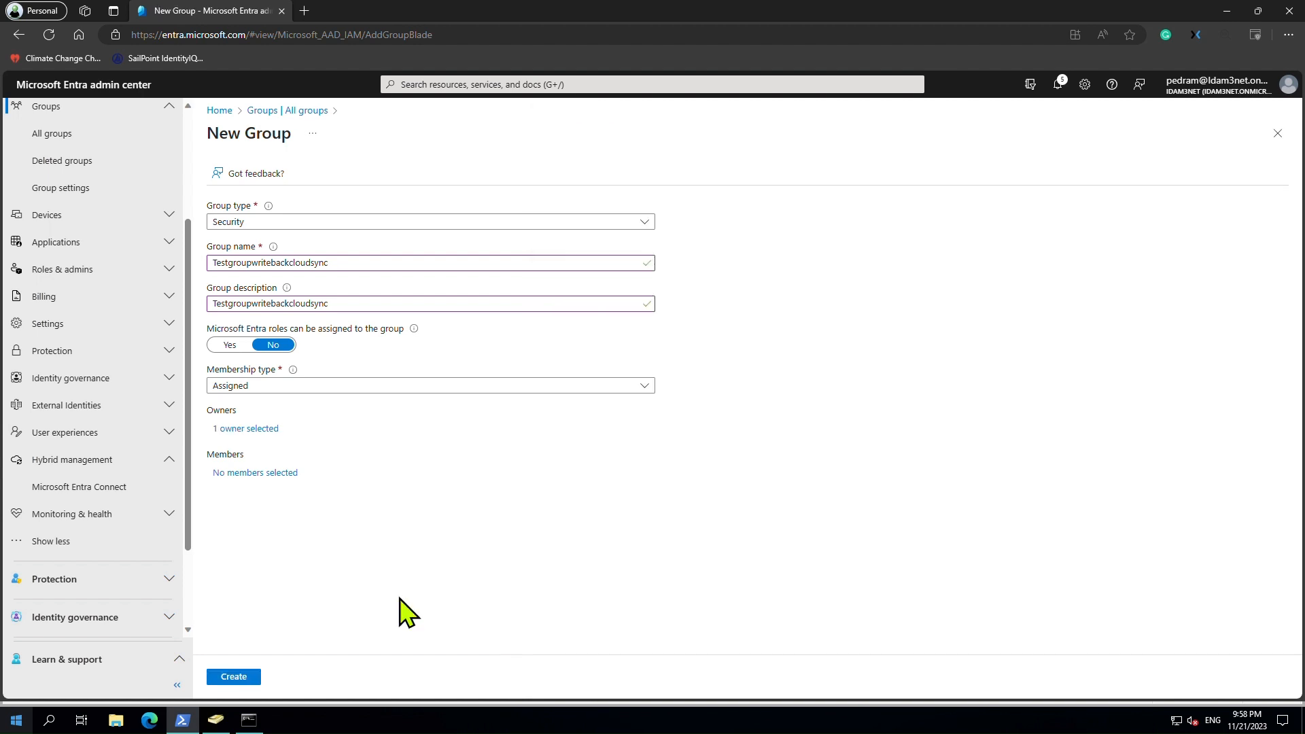
# Add the first member, a user from the on-prem directory, via search.
pyautogui.click(255, 473)
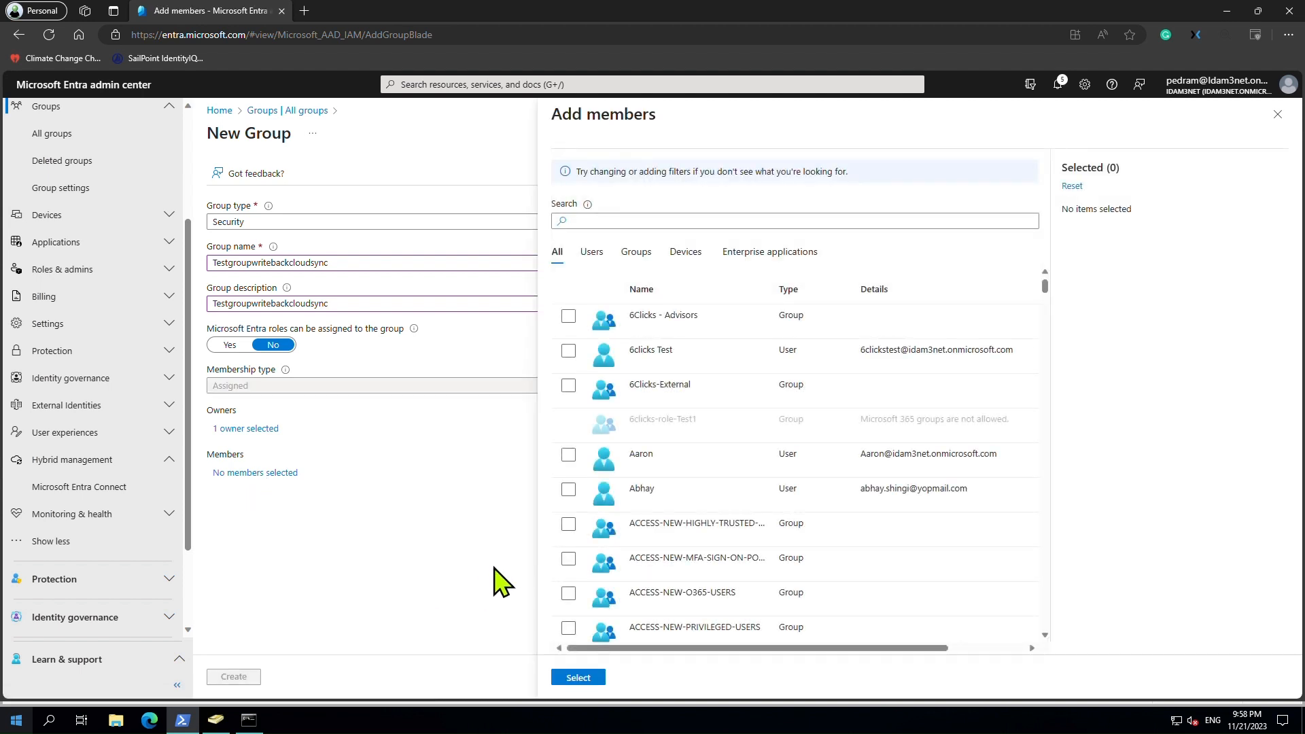
pyautogui.scroll(-15, 595, 534)
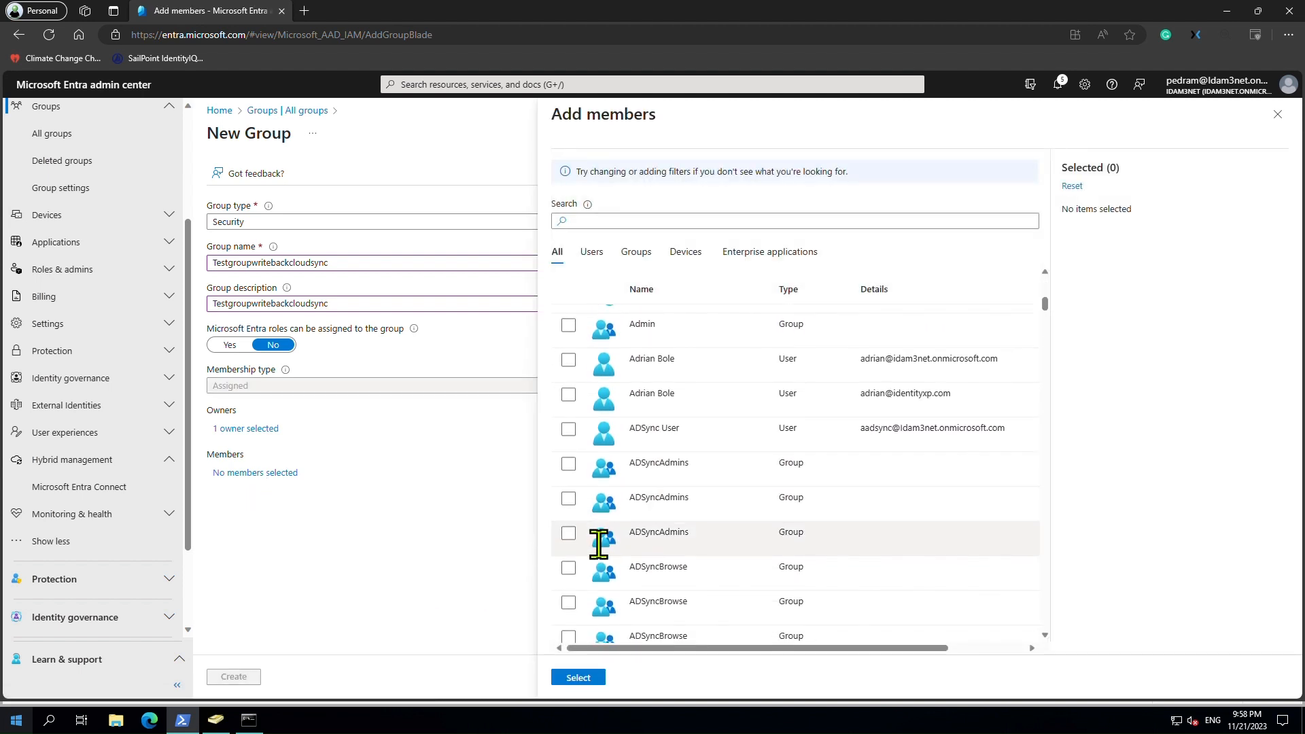
pyautogui.scroll(-3, 600, 544)
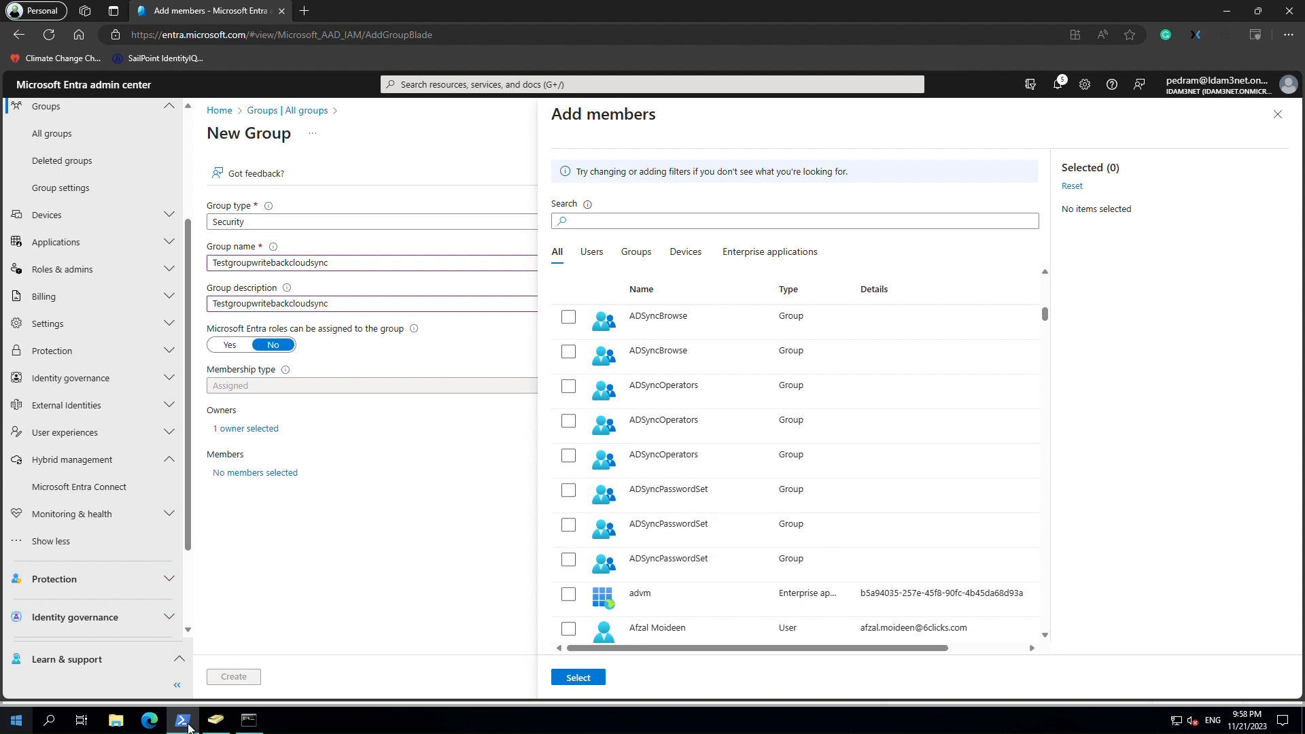
pyautogui.click(216, 722)
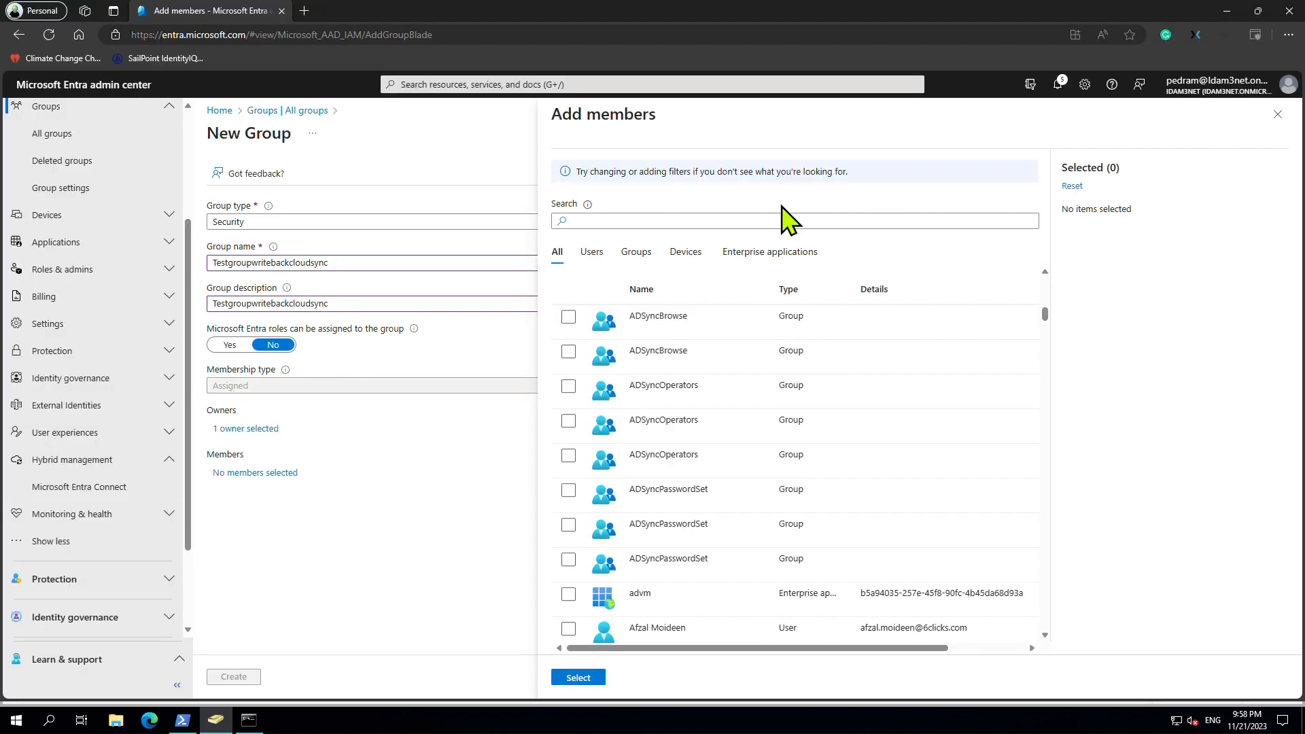
pyautogui.click(775, 221)
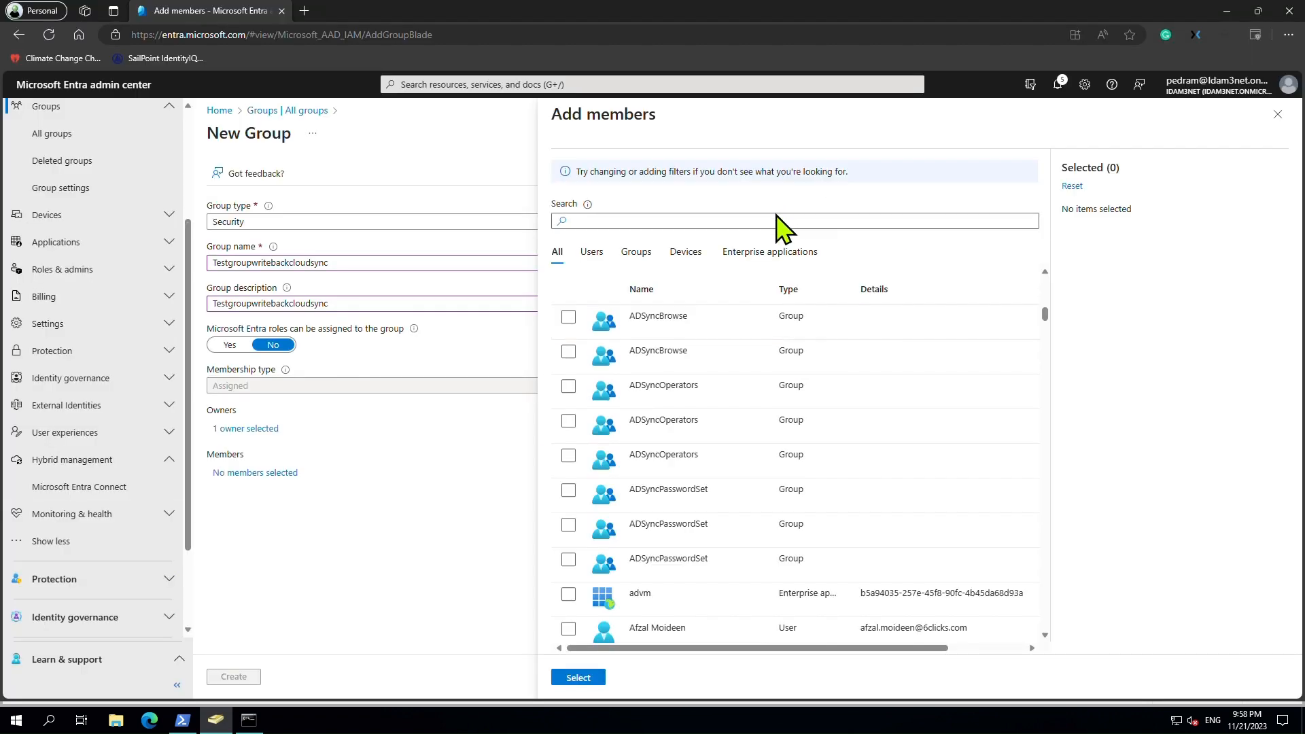
pyautogui.write('deli')
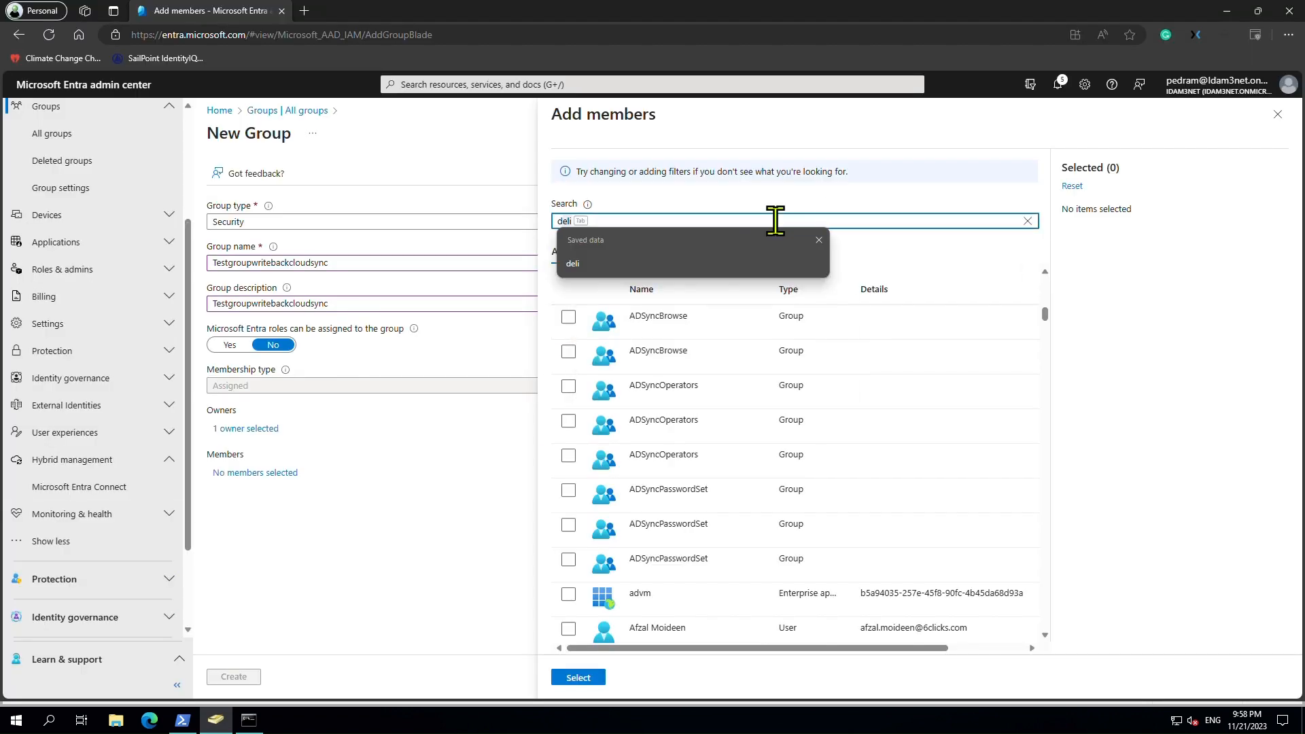
pyautogui.press('BackSpace')
pyautogui.press('BackSpace')
pyautogui.press('BackSpace')
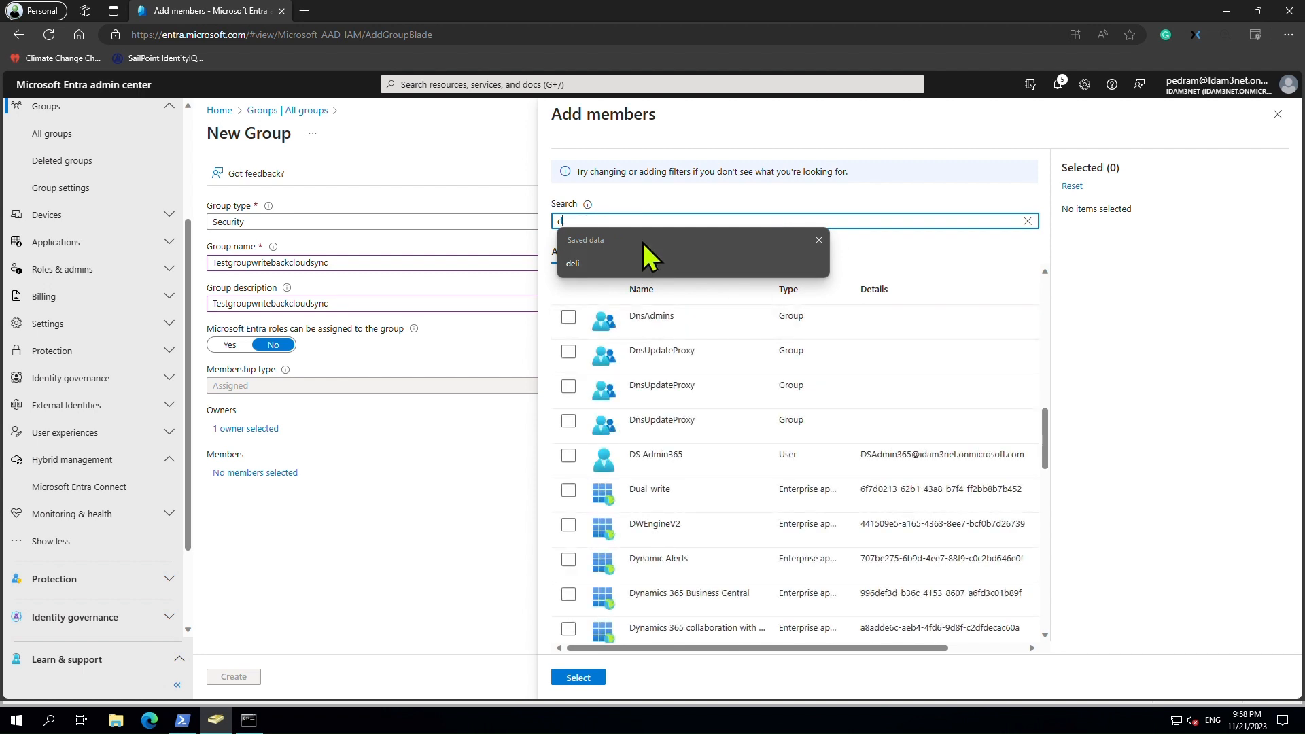
pyautogui.click(644, 221)
pyautogui.press('Tab')
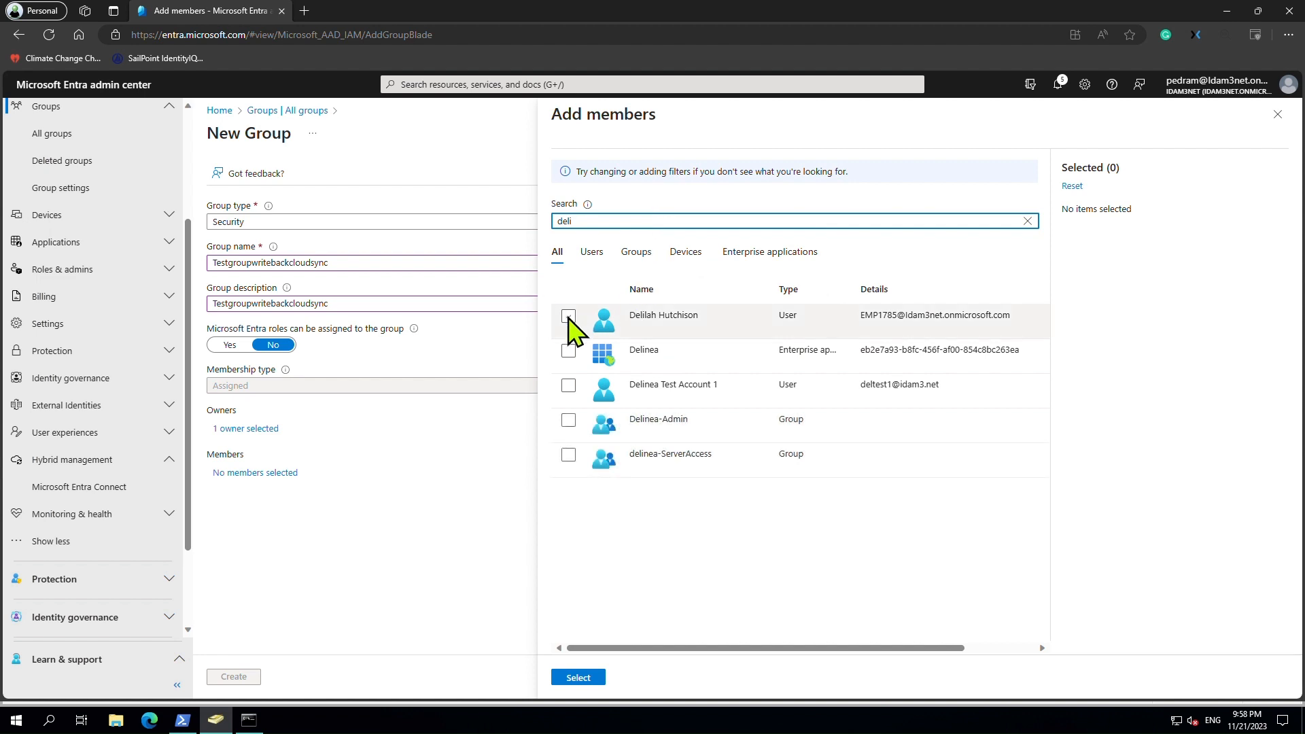
pyautogui.click(570, 316)
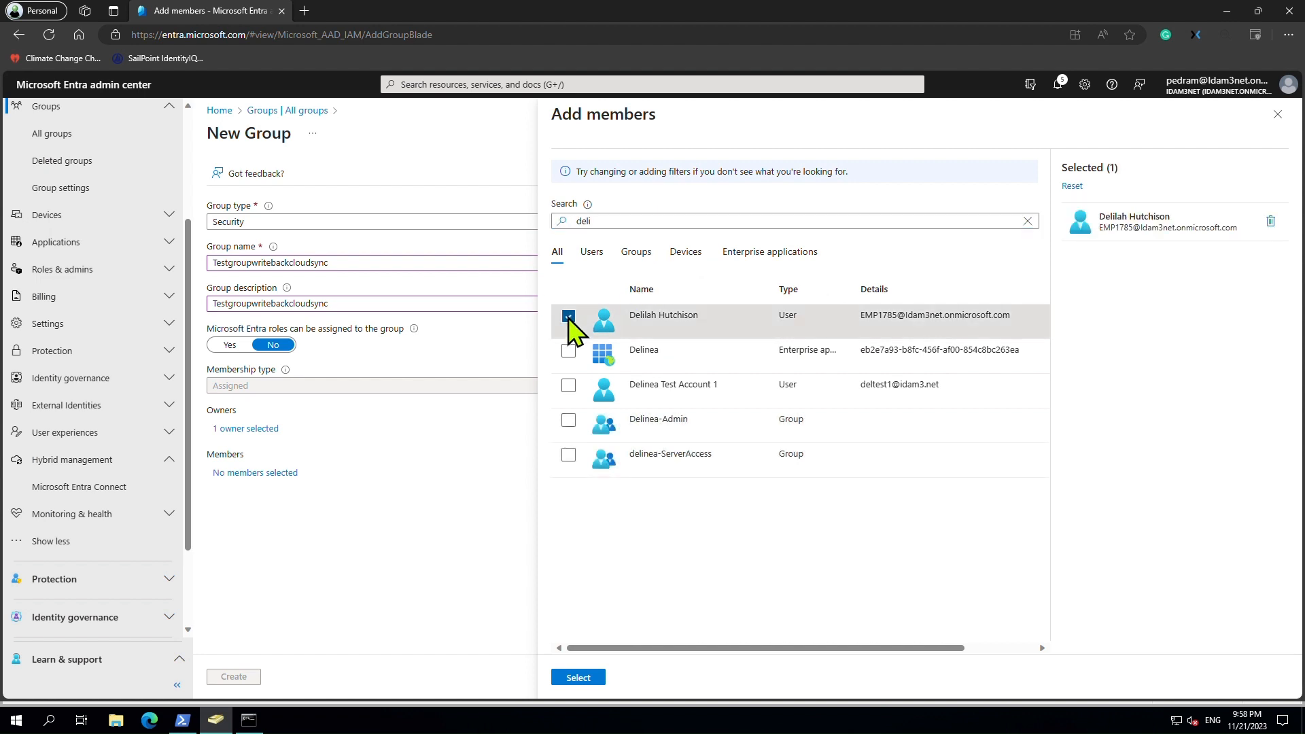
pyautogui.click(577, 678)
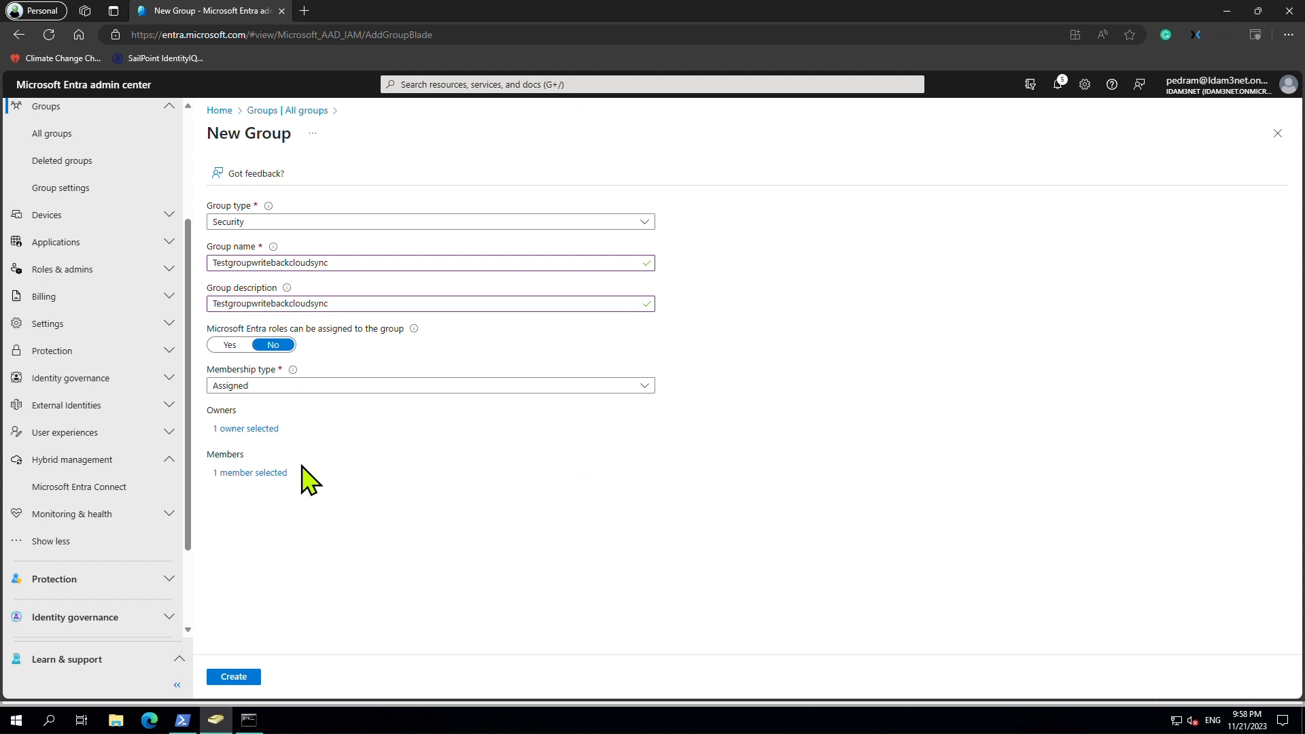
# Add a second user member and create the Testgroupwritebackcloudsync group.
pyautogui.click(255, 474)
pyautogui.click(626, 223)
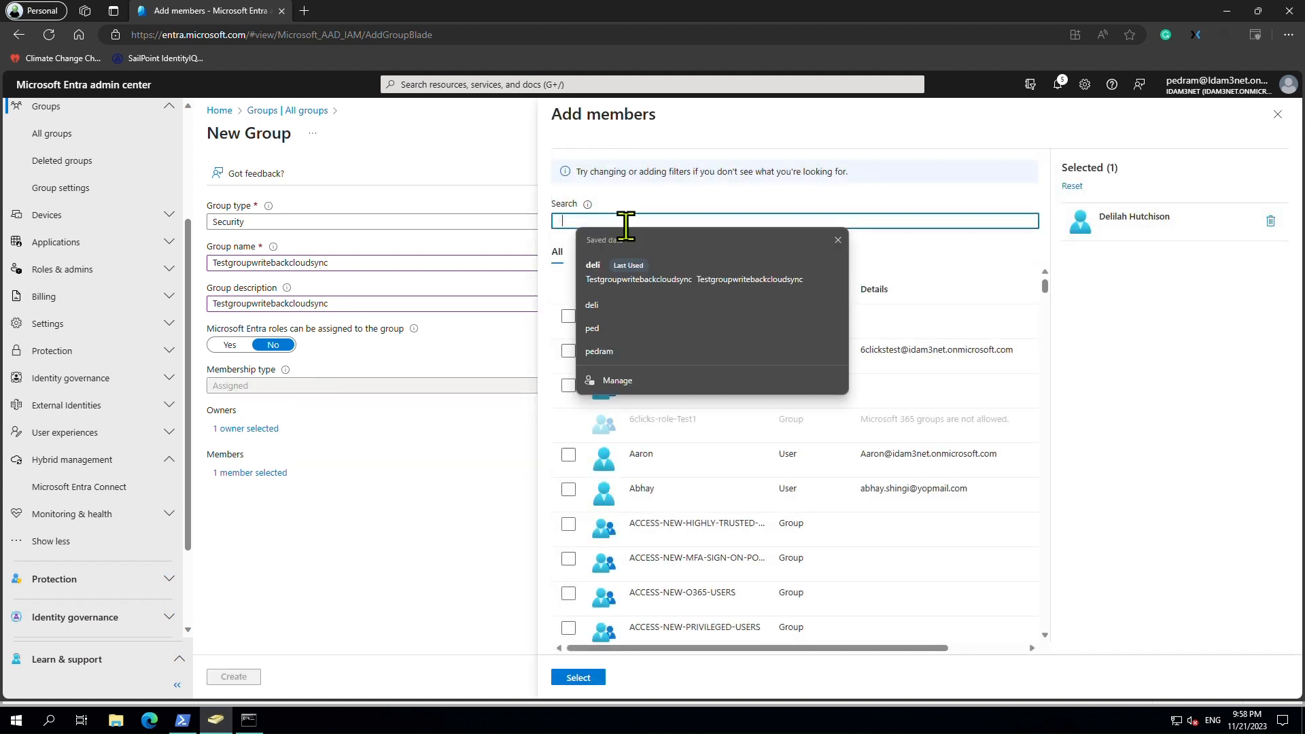
pyautogui.write('ja')
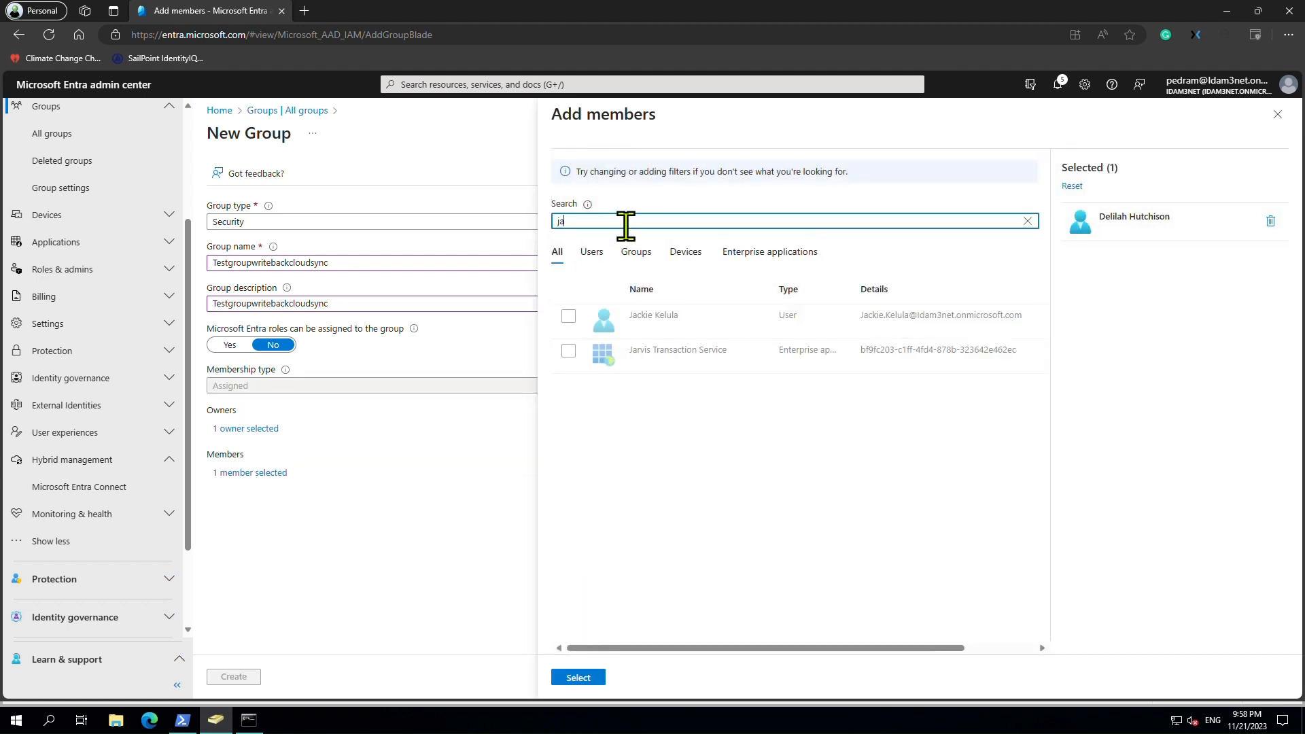
pyautogui.click(575, 319)
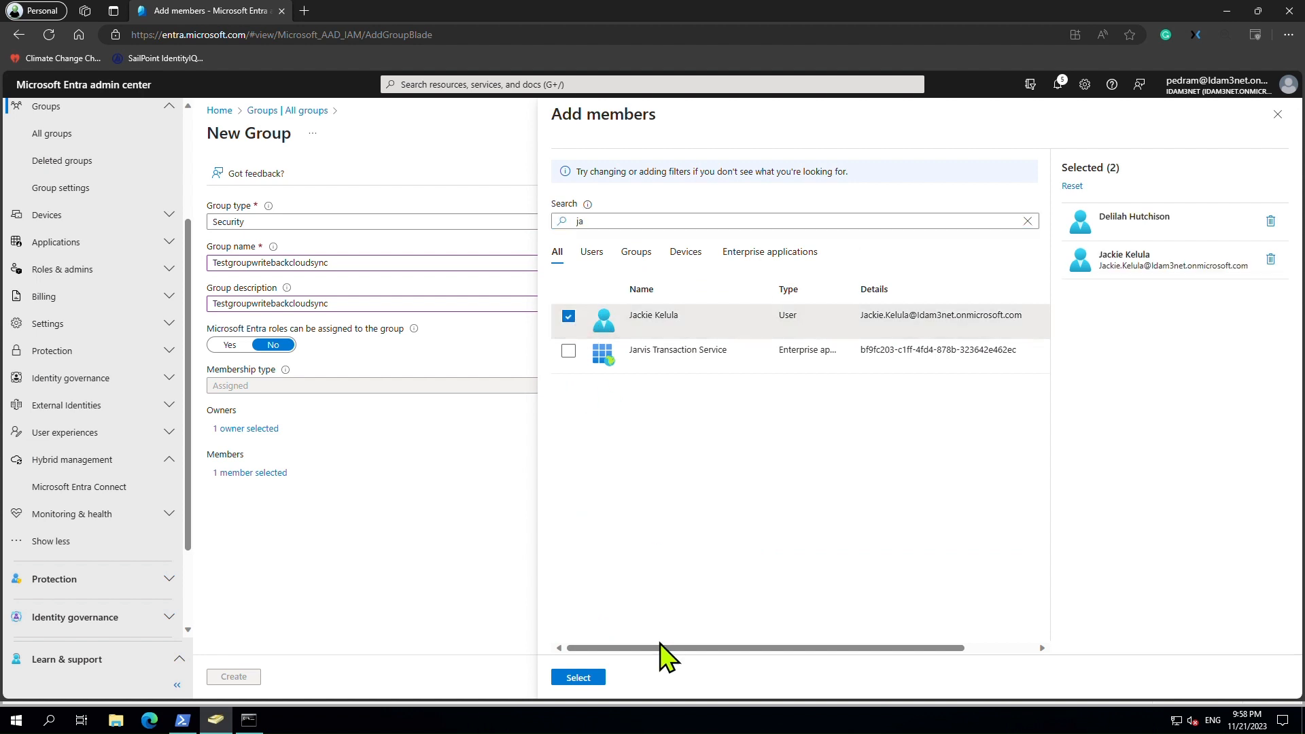
pyautogui.click(579, 678)
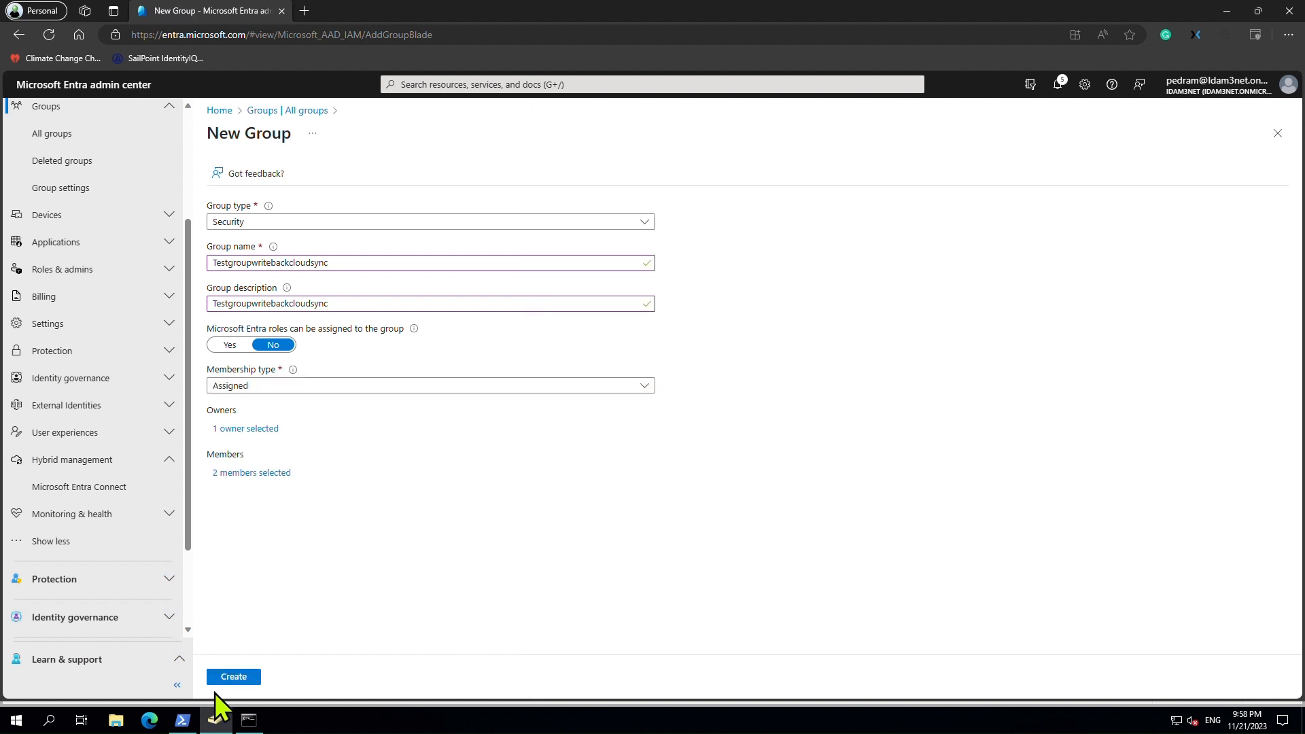
pyautogui.click(241, 678)
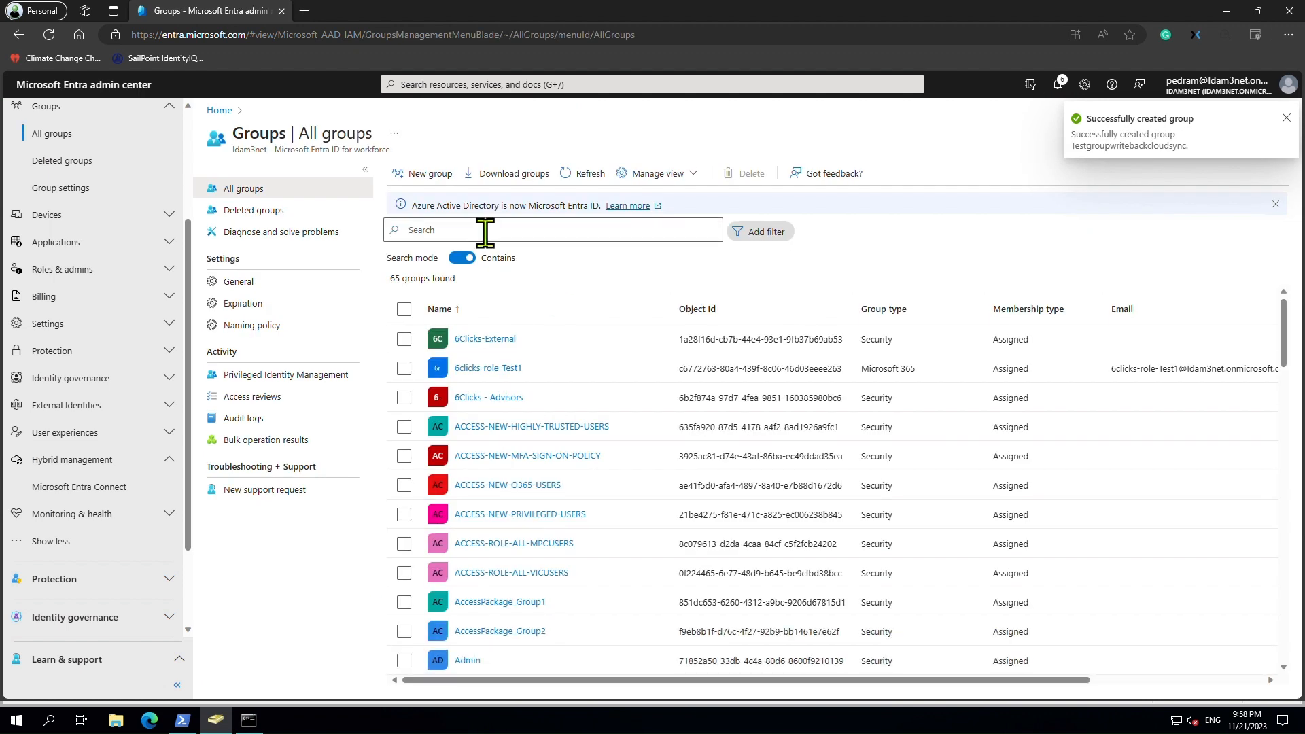
# Find Testgroupwritebackcloudsync by searching 'test' and set its group writeback state to Security.
pyautogui.click(485, 232)
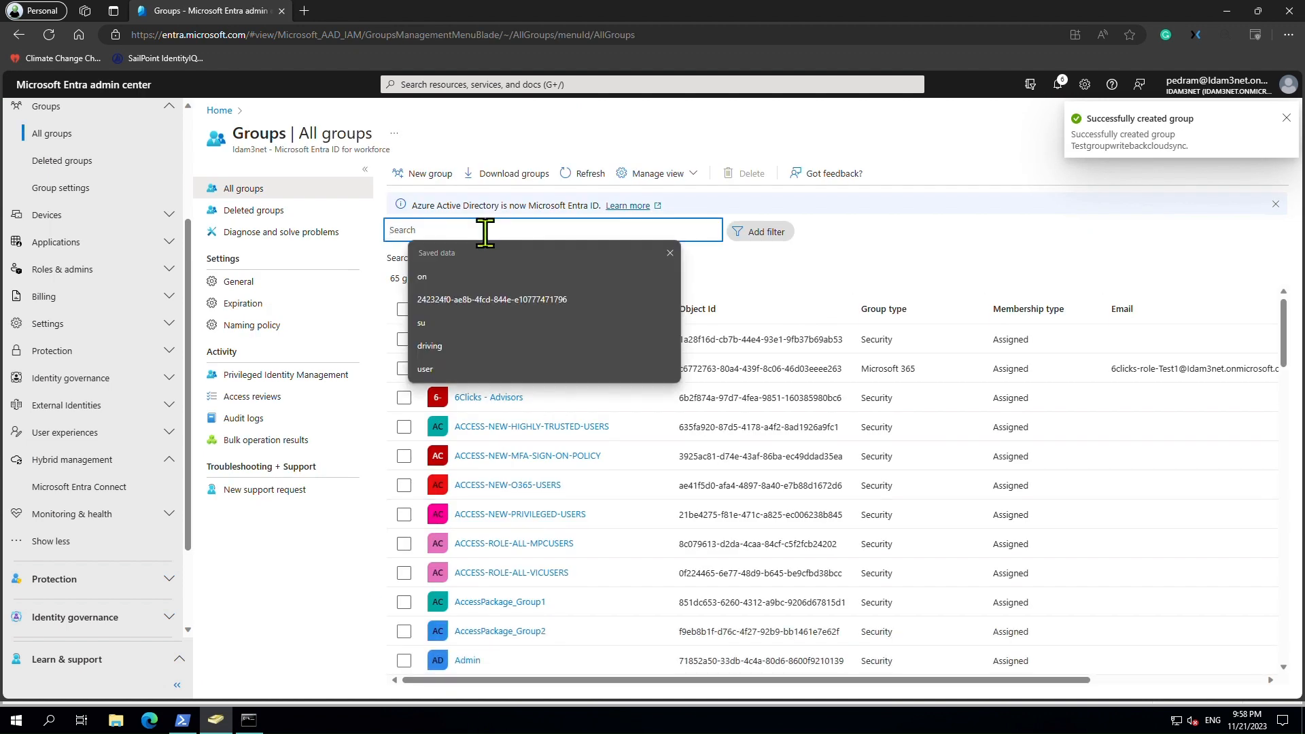
pyautogui.write('test')
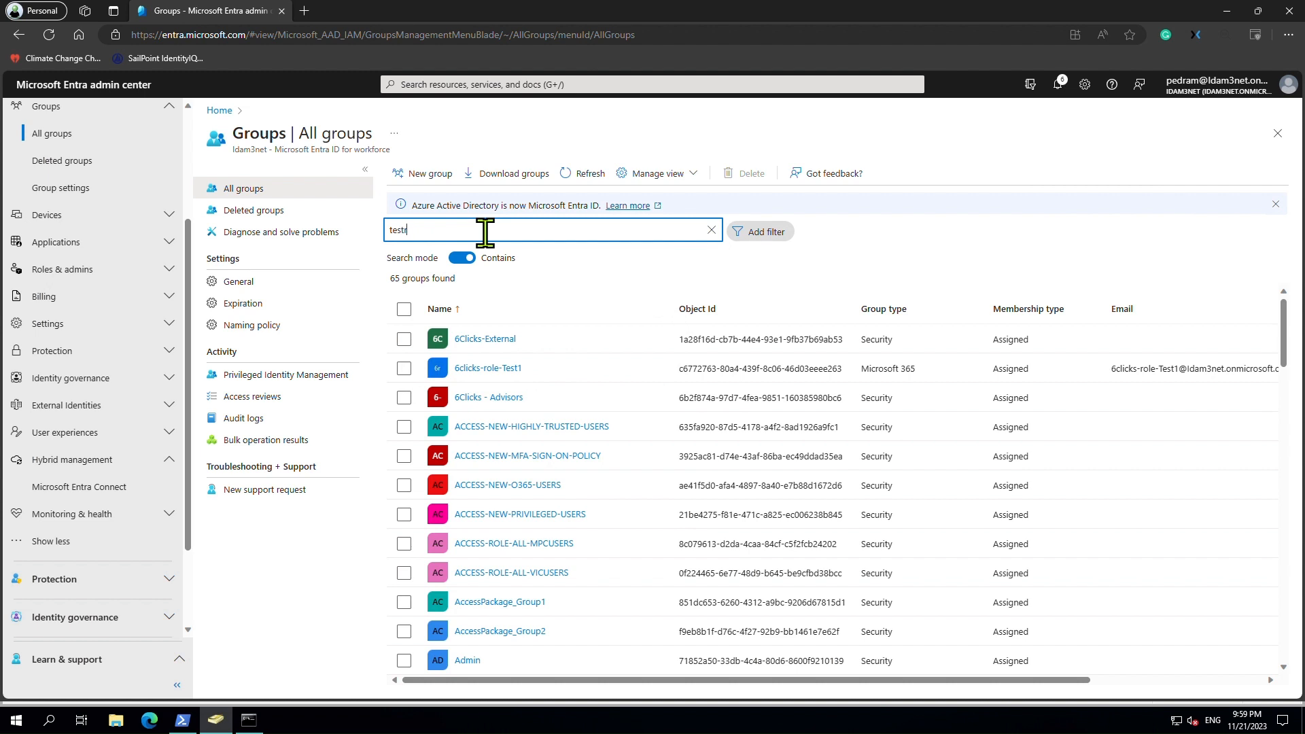
pyautogui.write('r')
pyautogui.press('BackSpace')
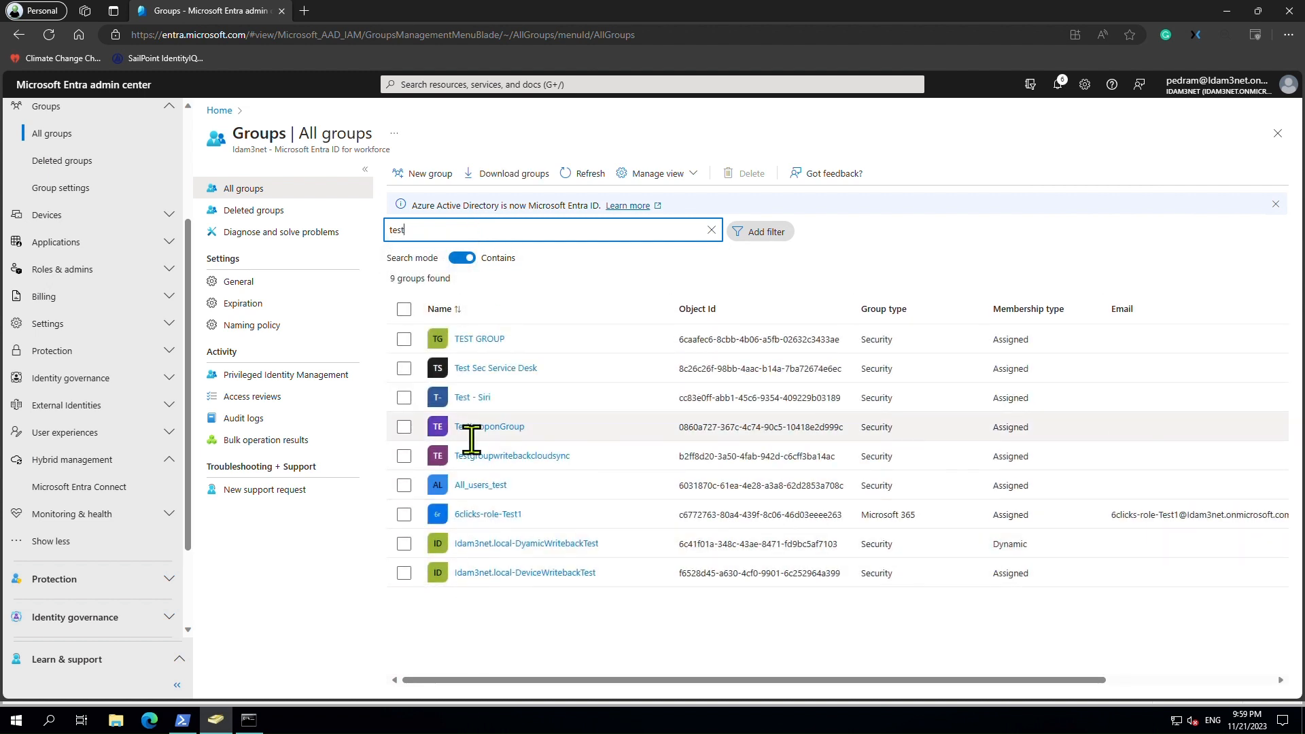
pyautogui.click(504, 460)
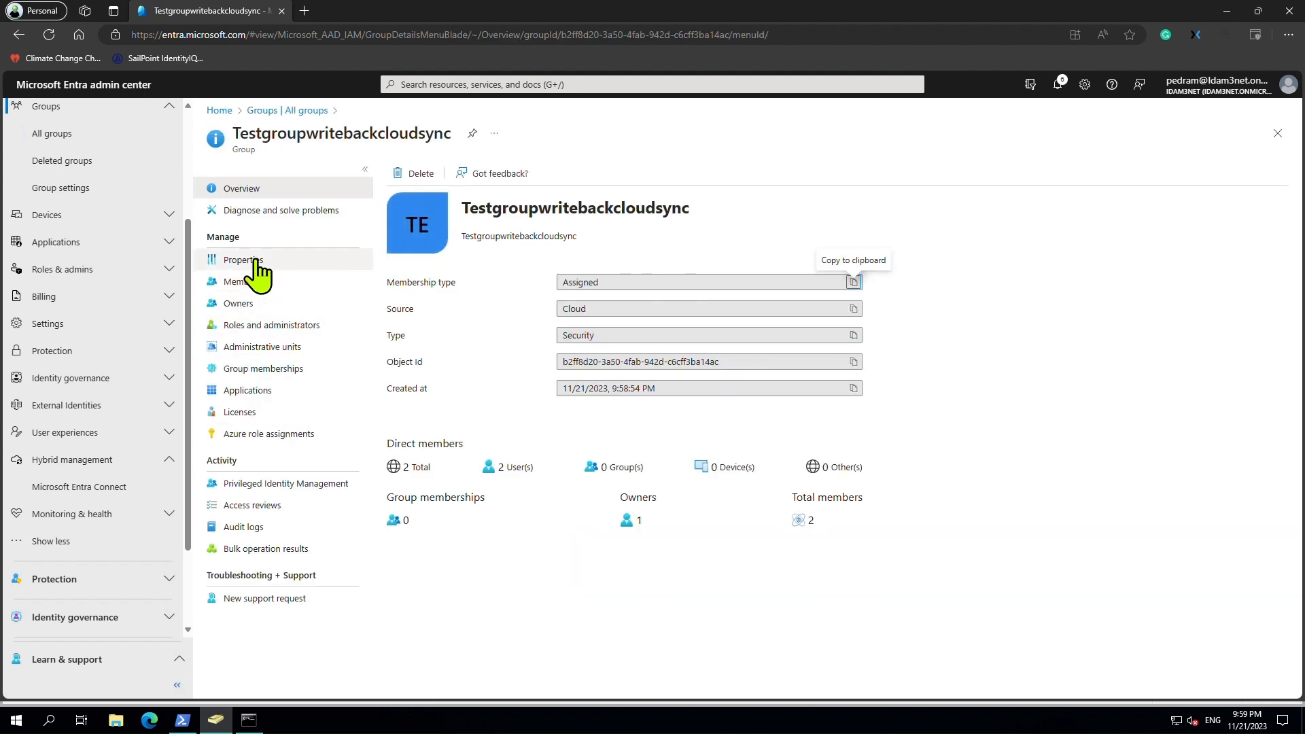
pyautogui.click(243, 261)
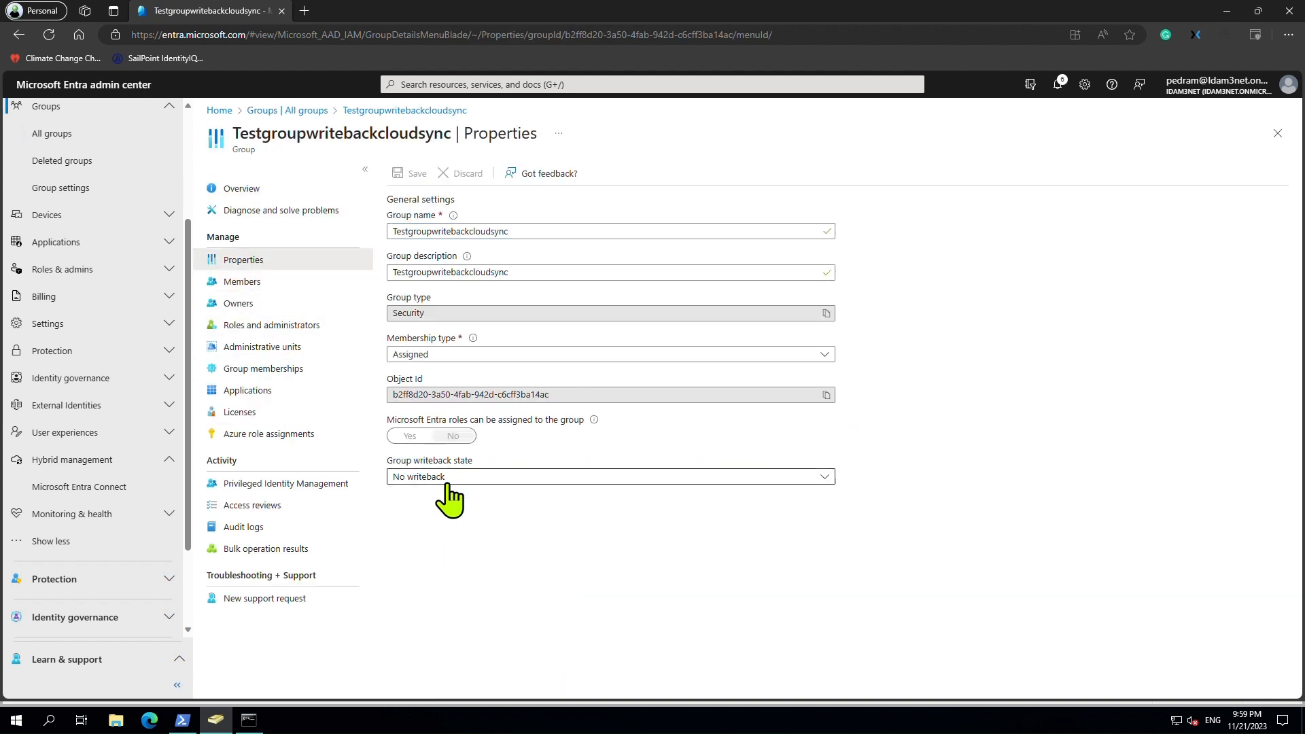
pyautogui.click(449, 478)
pyautogui.click(446, 520)
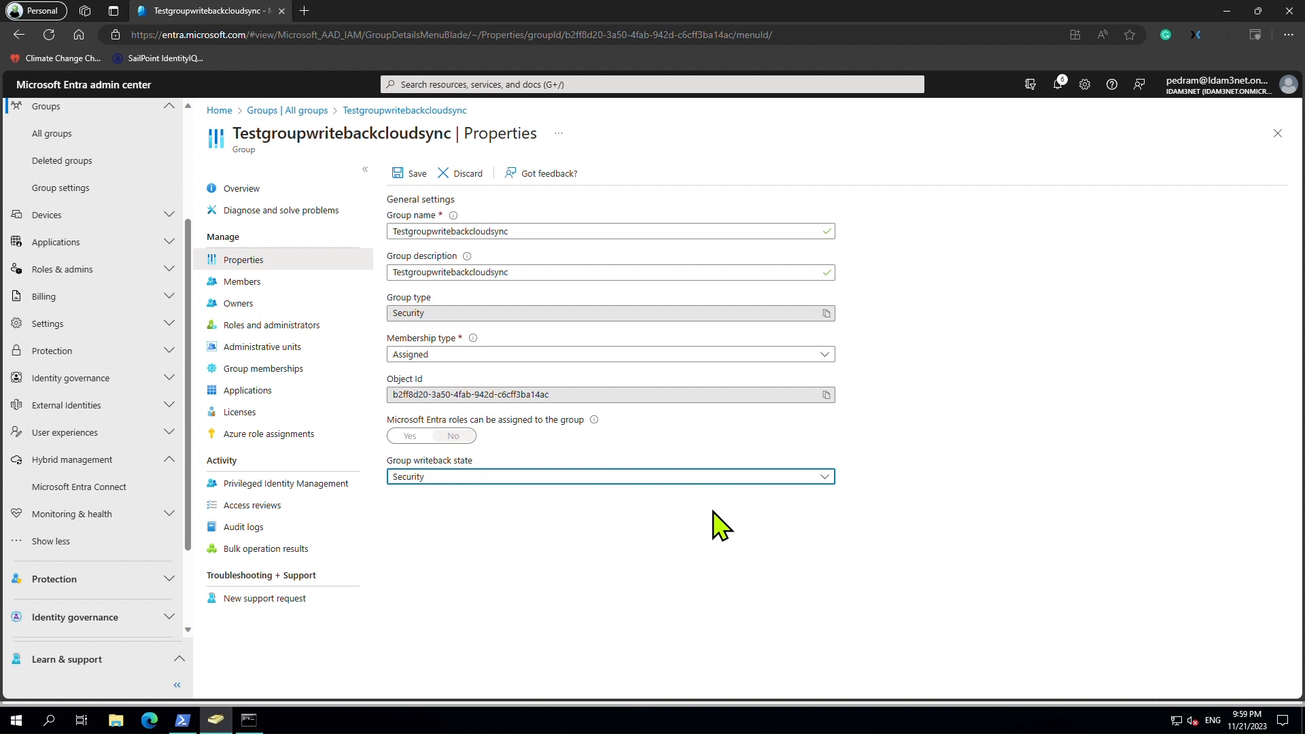
# Check the group's members, reselect Security writeback and save the properties.
pyautogui.click(257, 282)
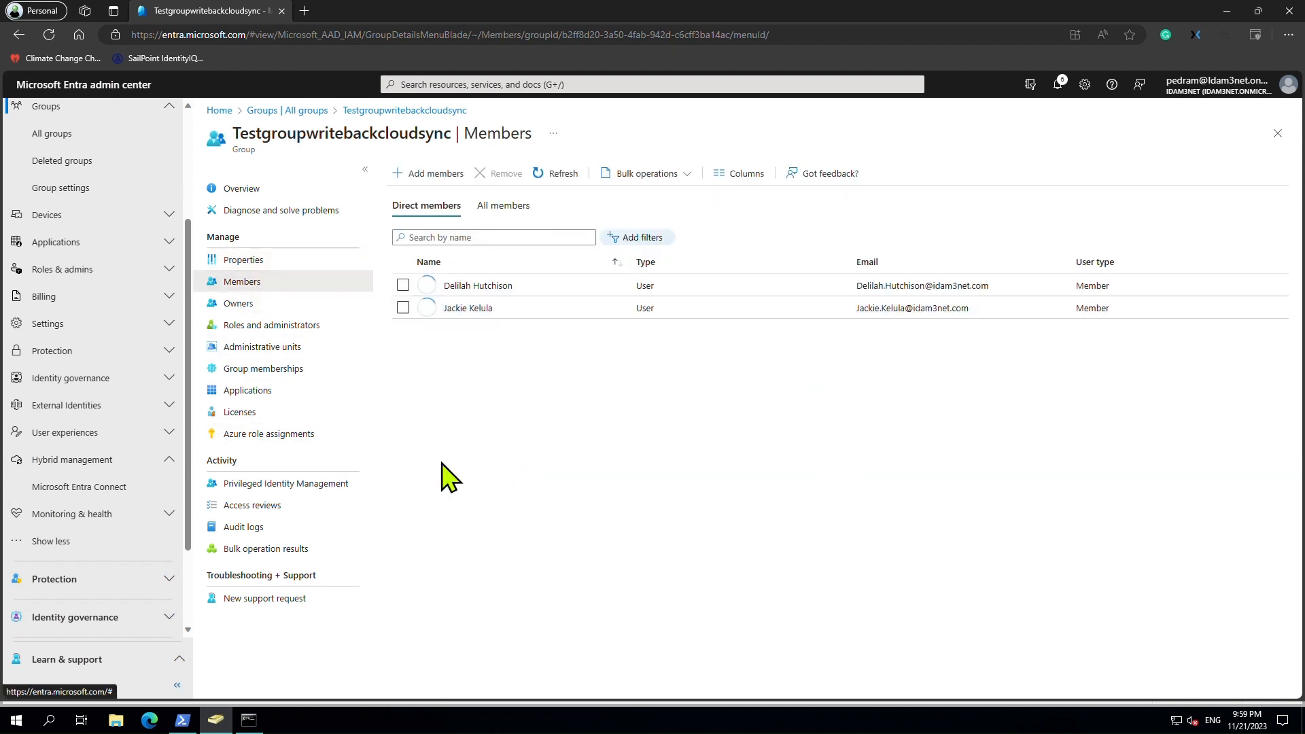
pyautogui.click(240, 261)
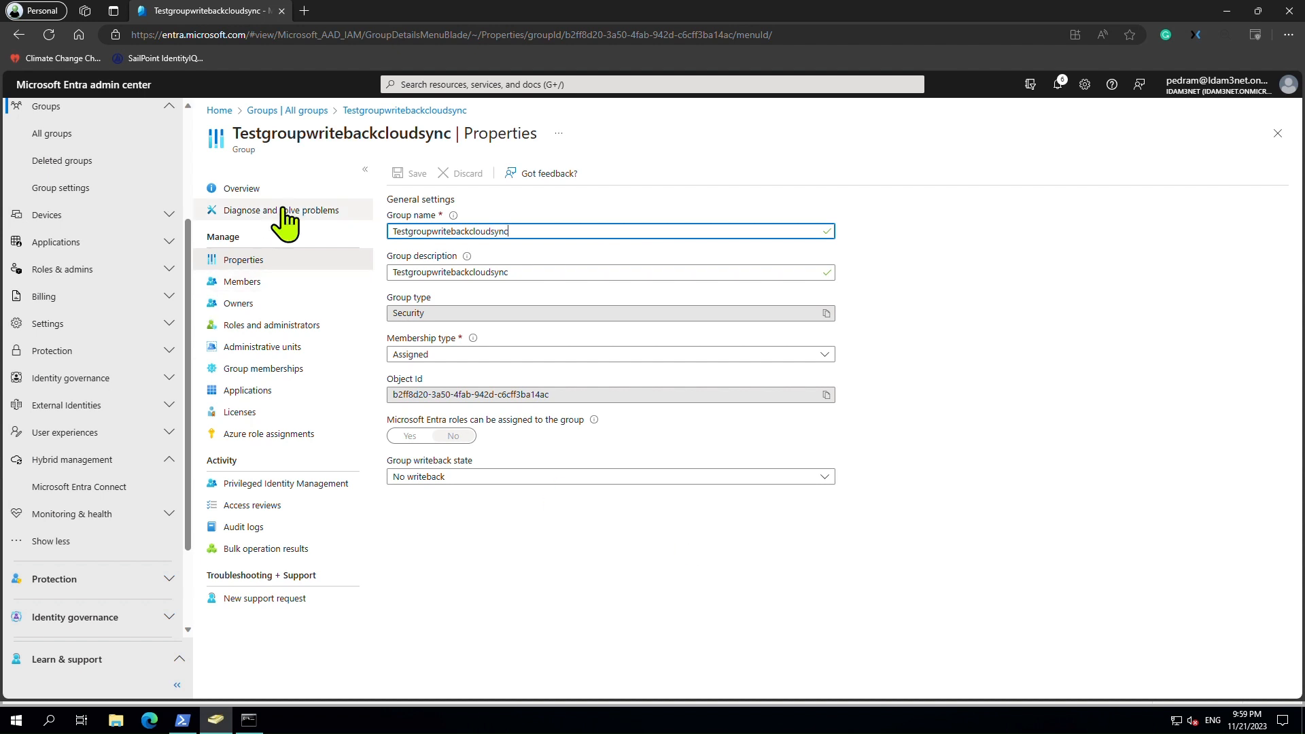
pyautogui.click(466, 479)
pyautogui.click(437, 517)
pyautogui.click(415, 174)
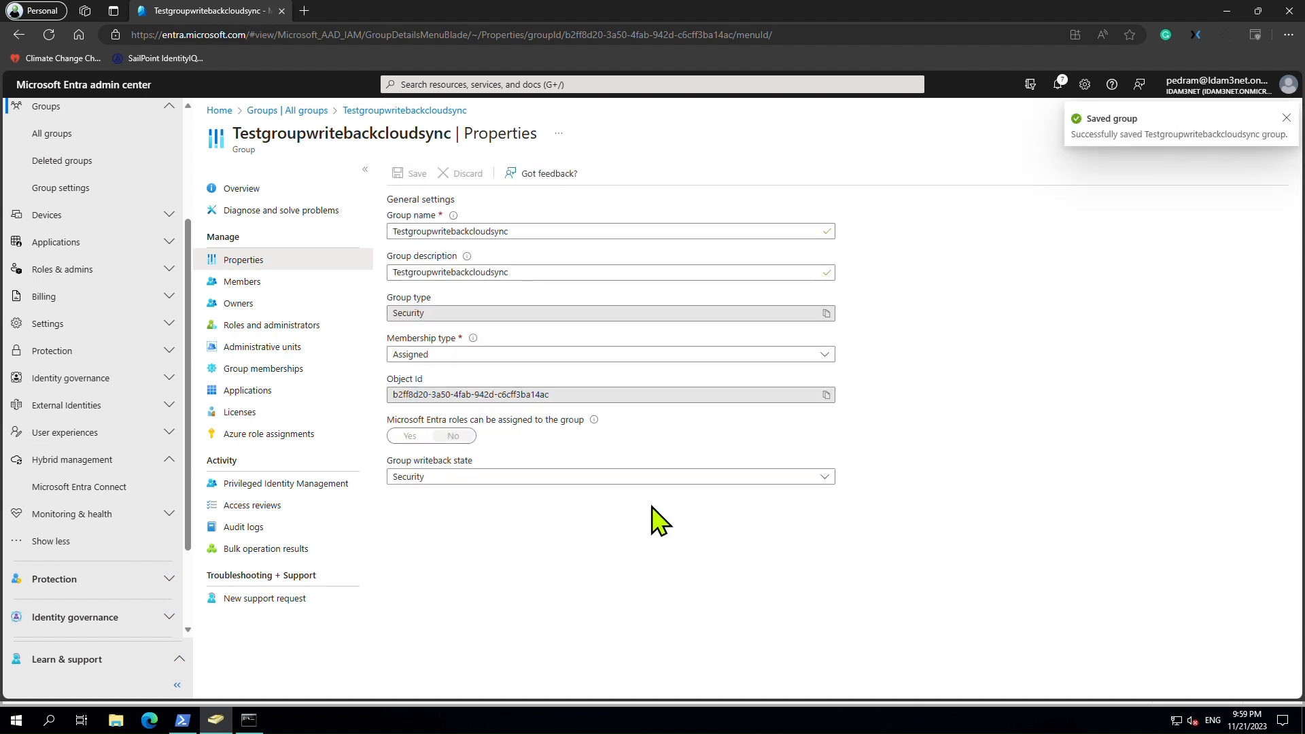
pyautogui.click(93, 488)
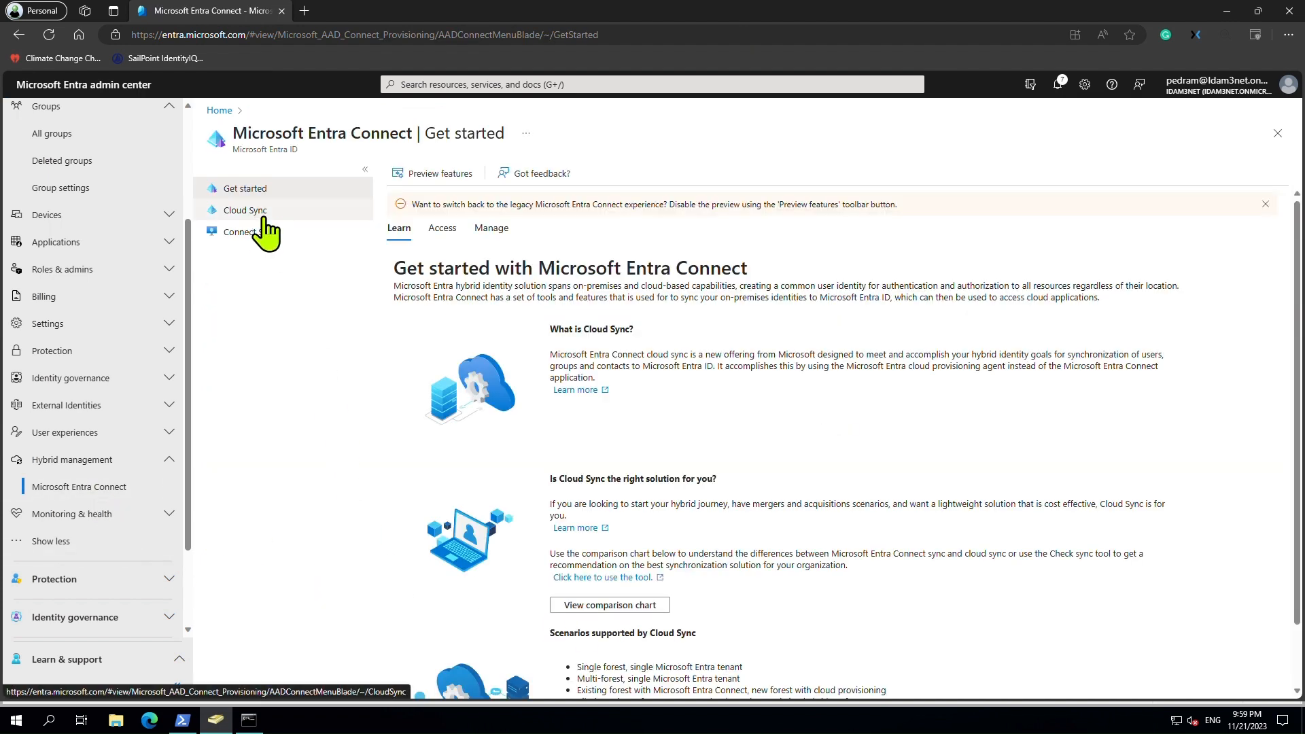
# Review and enable the idam3net.local cloud sync configuration.
pyautogui.click(248, 211)
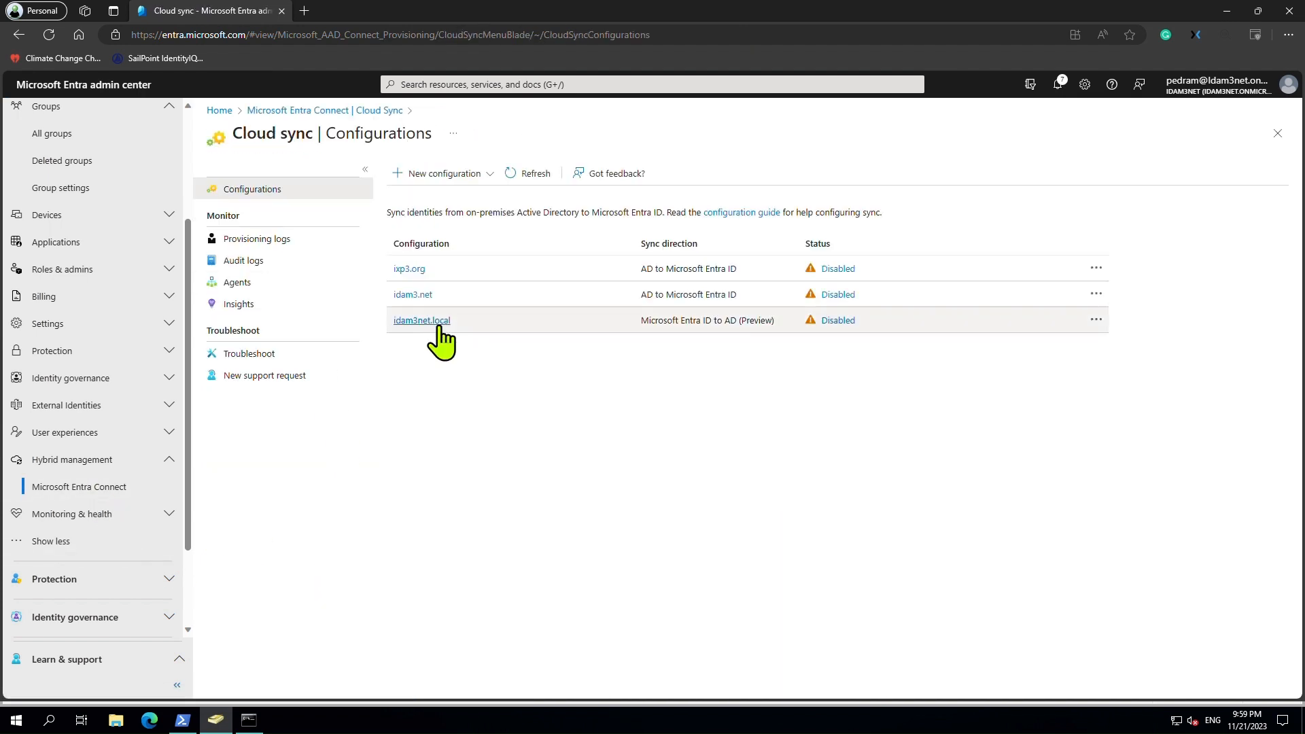
pyautogui.click(438, 322)
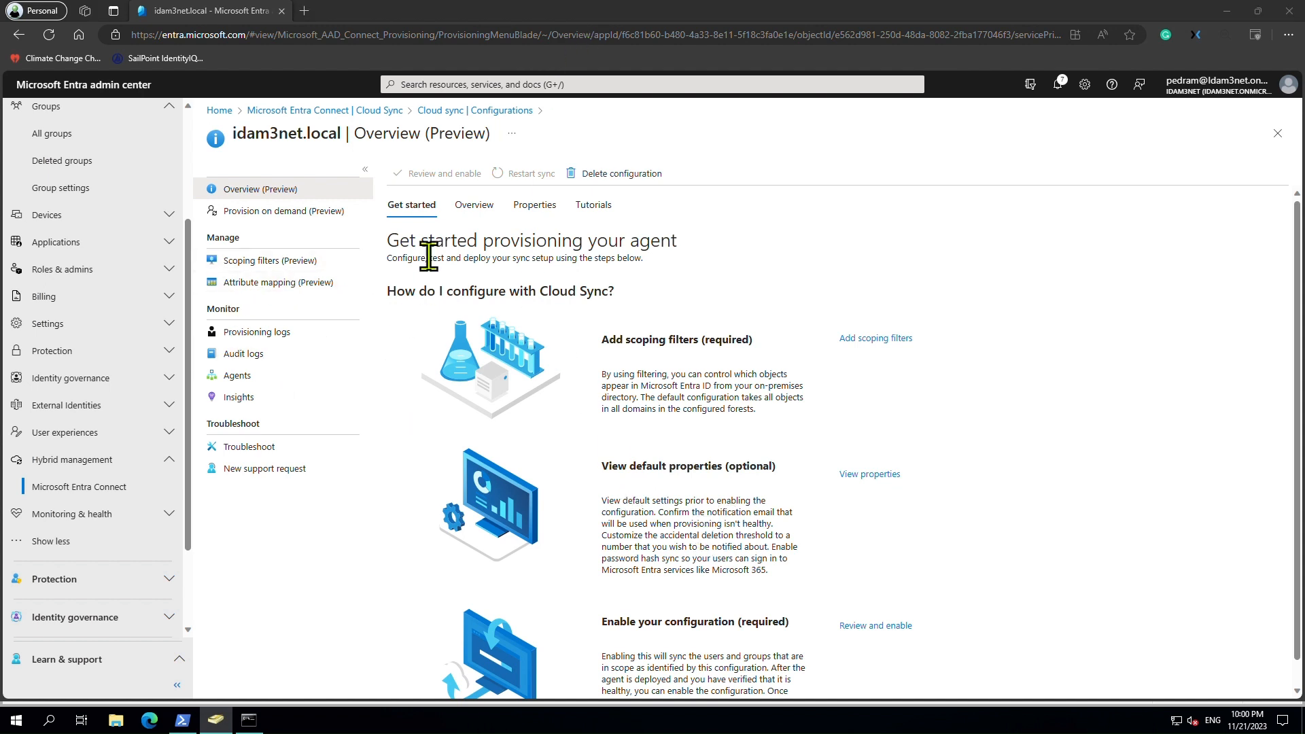
pyautogui.click(479, 210)
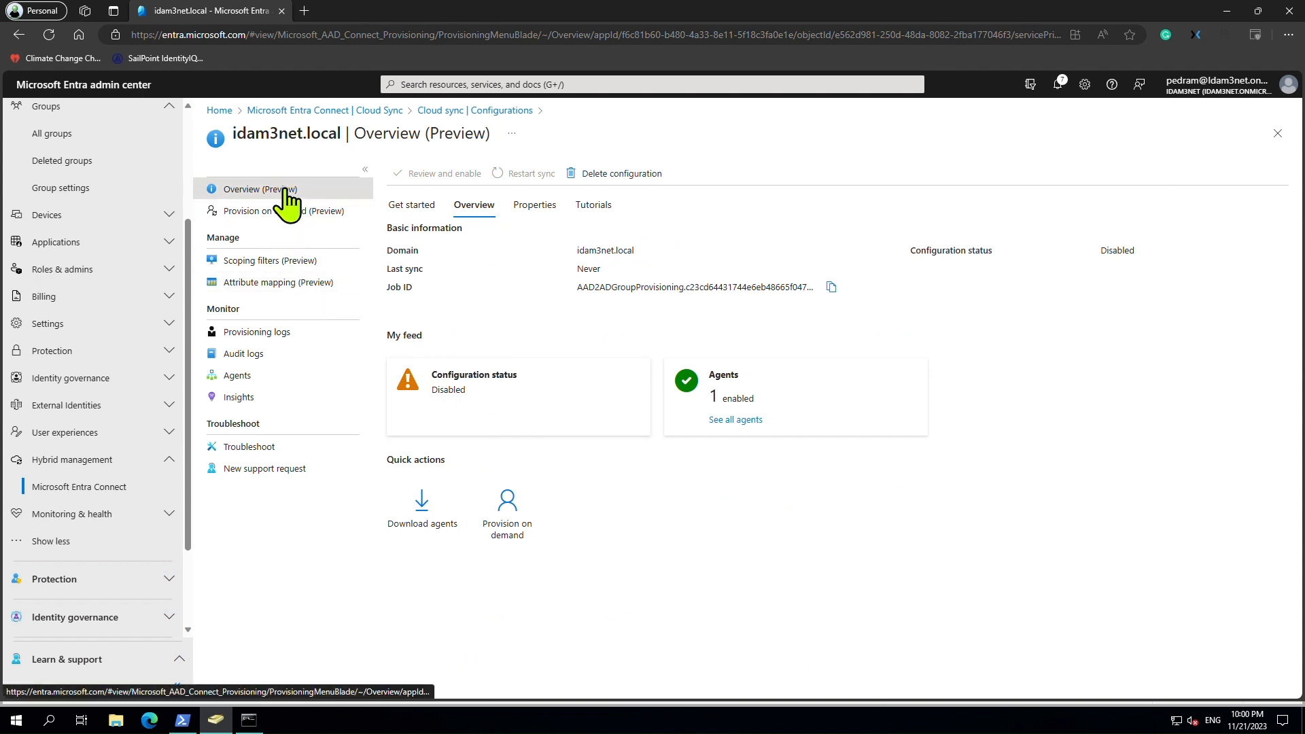
pyautogui.click(416, 207)
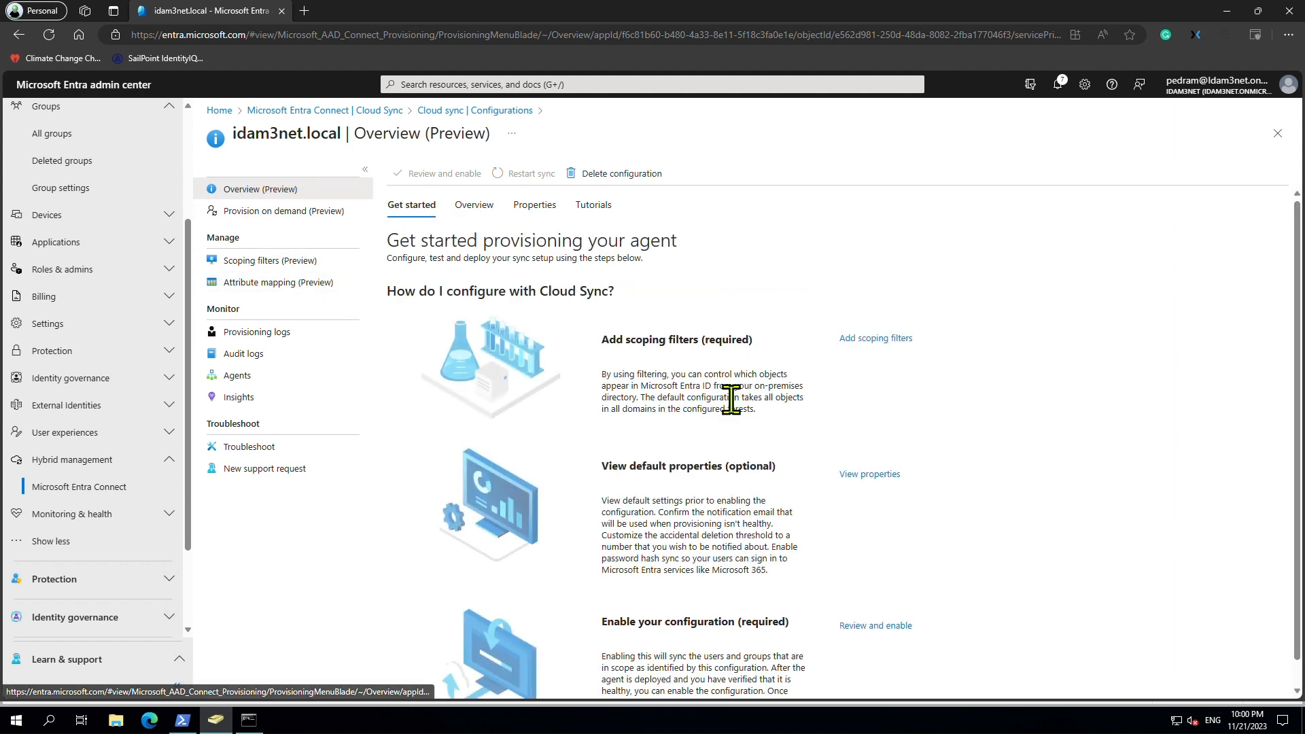
pyautogui.click(888, 627)
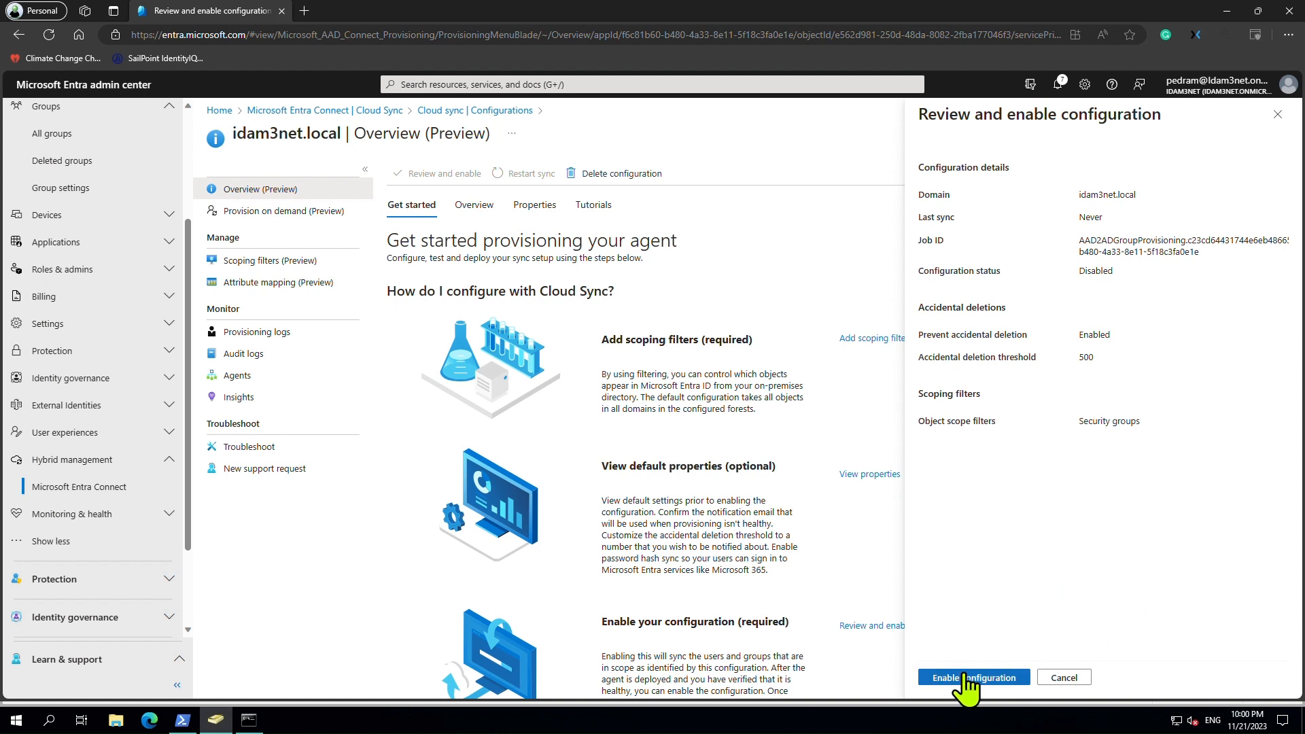
pyautogui.click(964, 677)
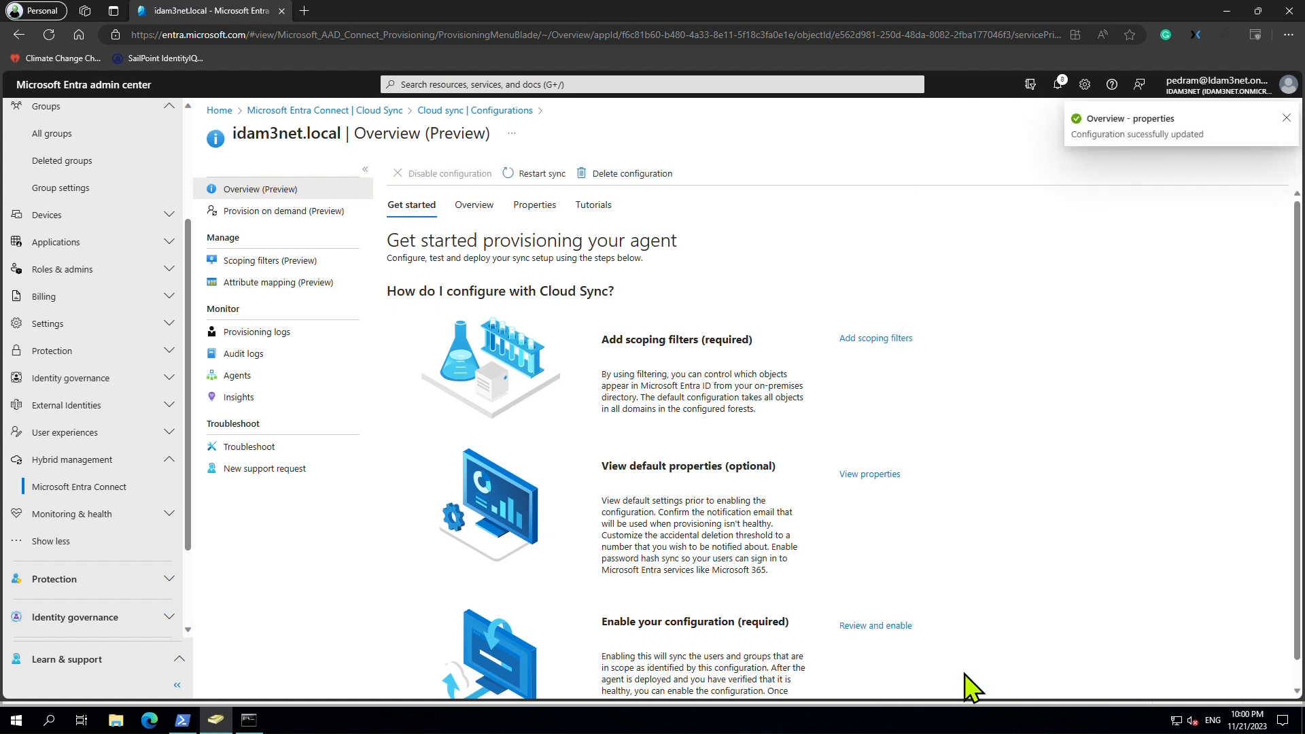
# Confirm it reports Healthy, check its deletion-protection properties, and open Scoping filters.
pyautogui.click(477, 207)
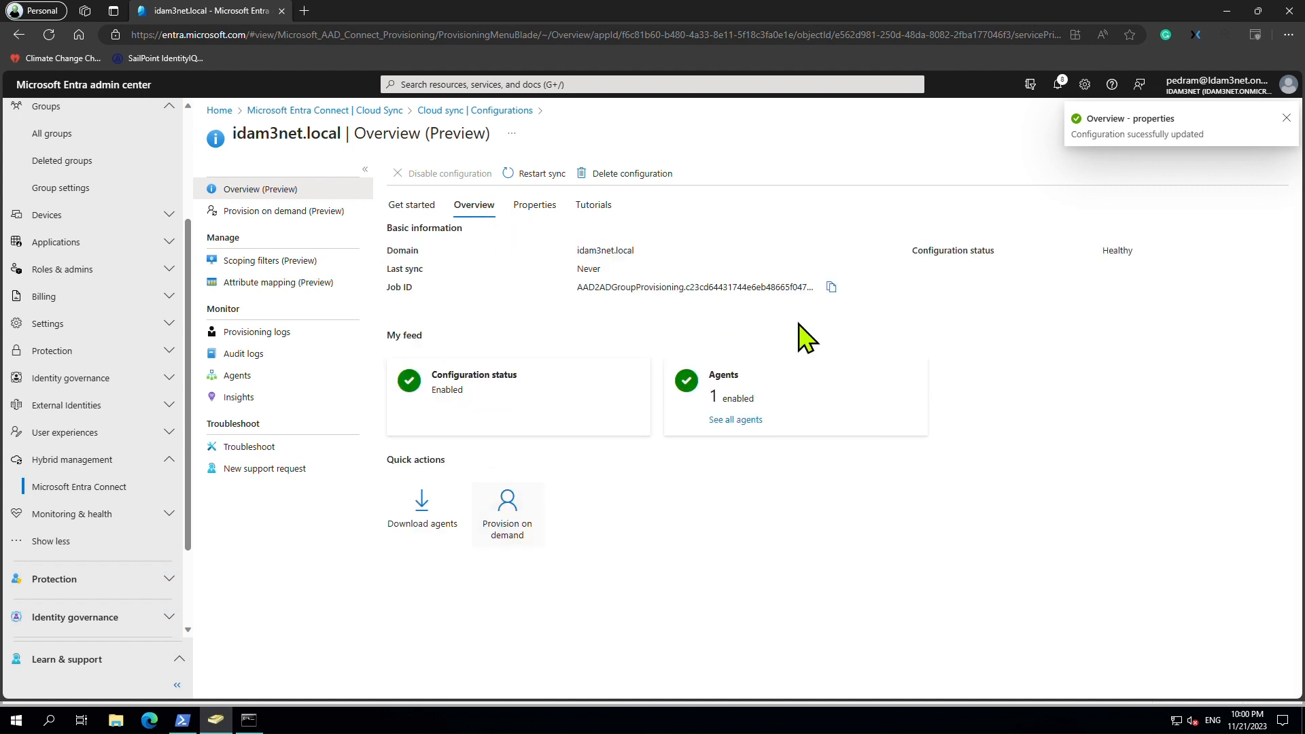
pyautogui.click(536, 207)
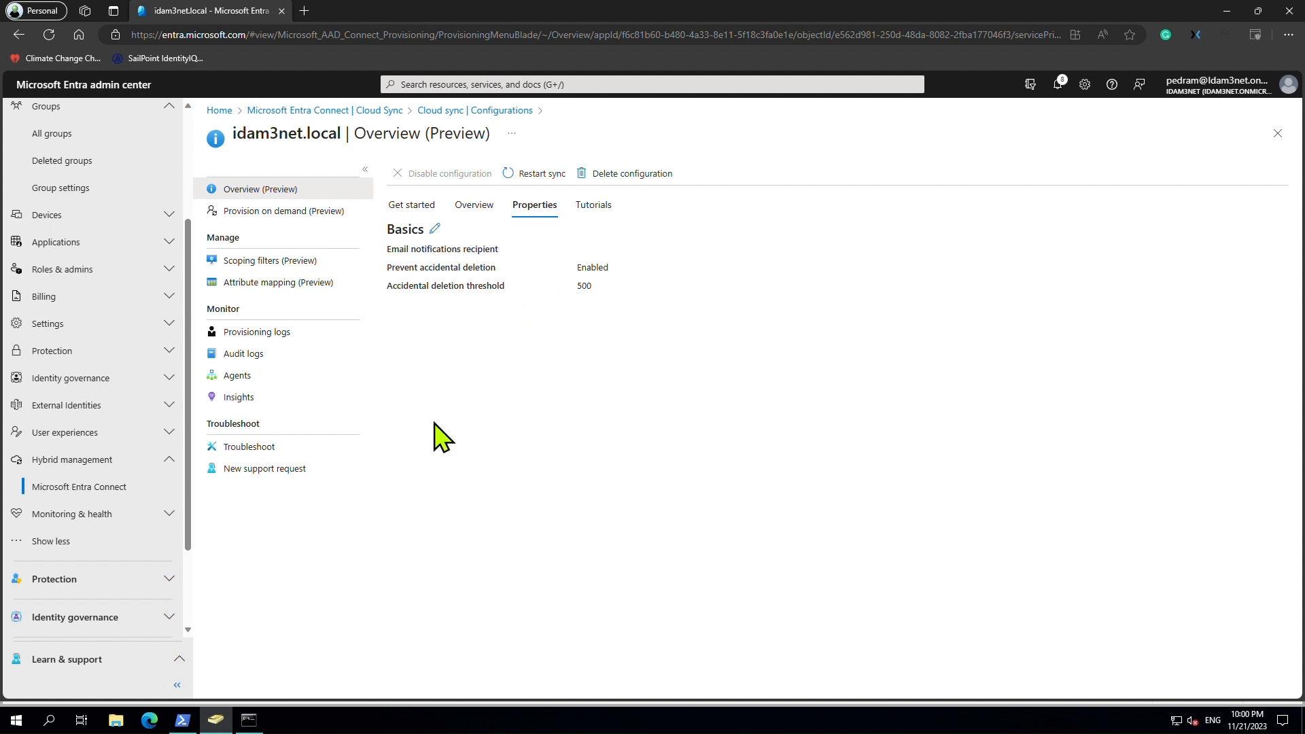
pyautogui.click(297, 265)
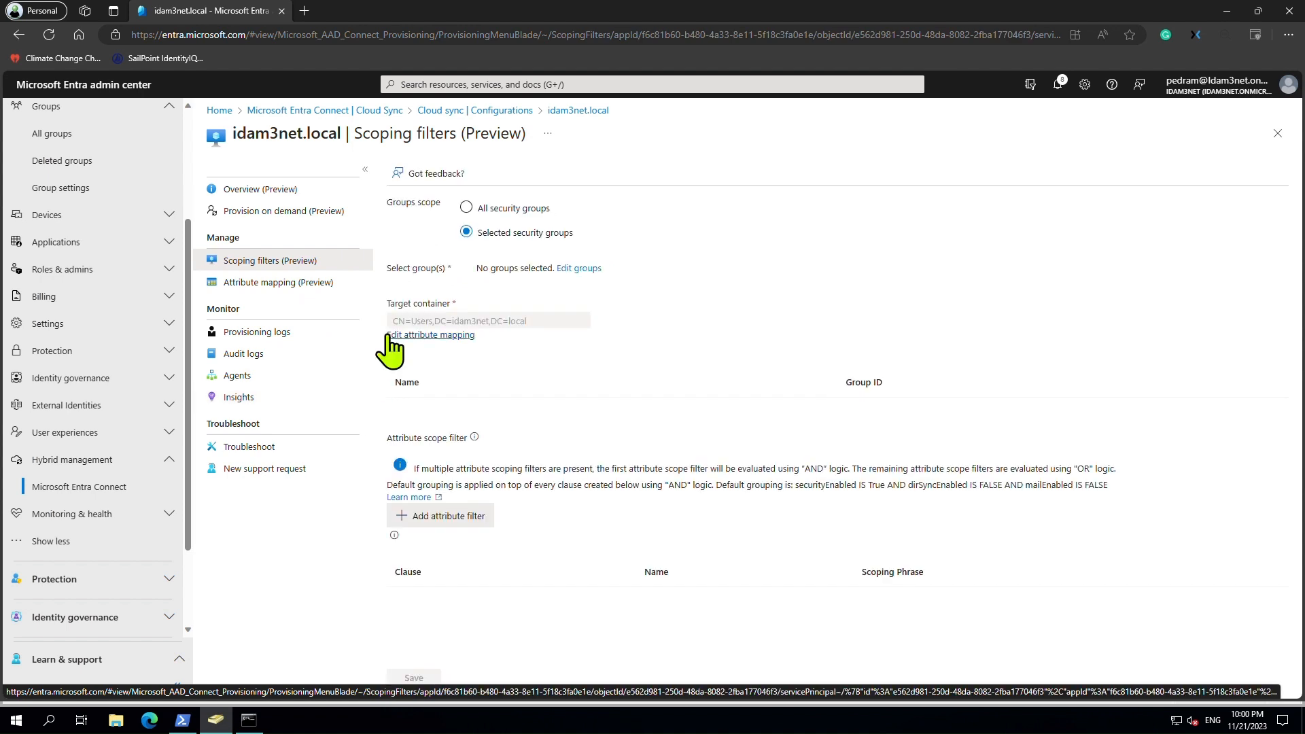
pyautogui.click(435, 335)
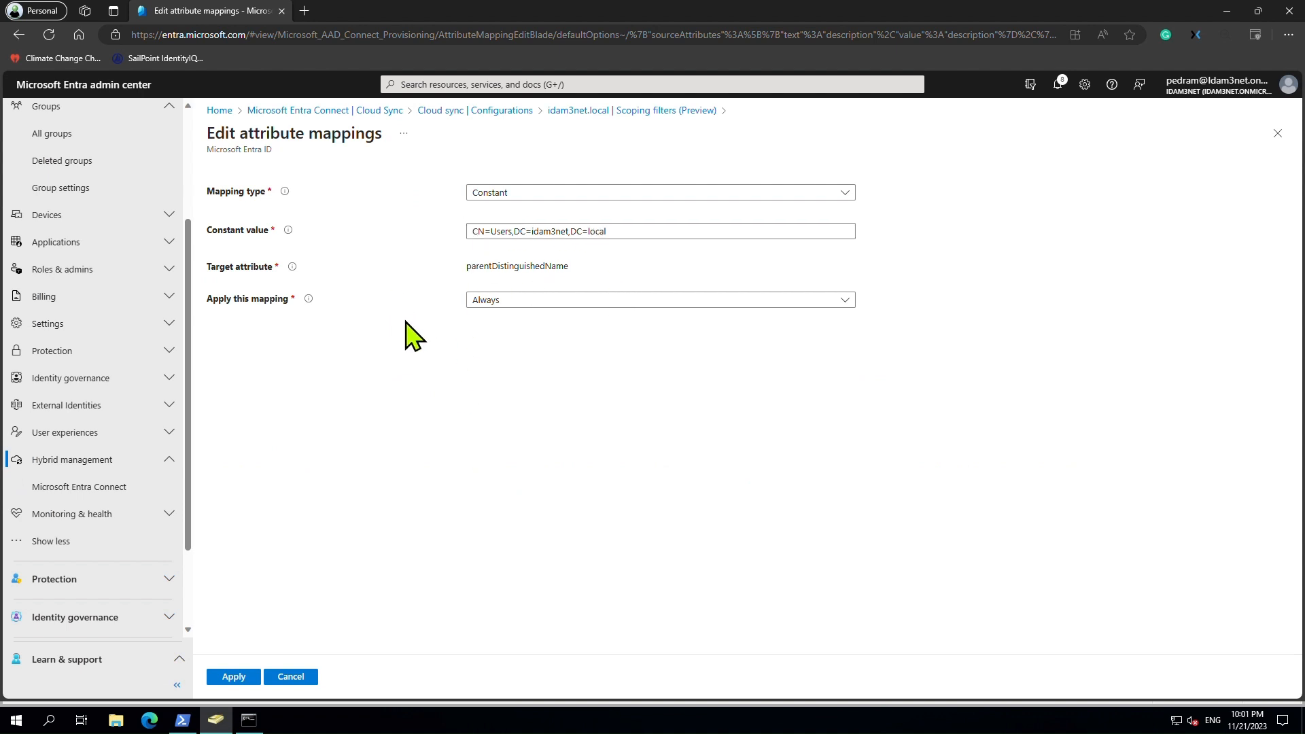
pyautogui.click(570, 113)
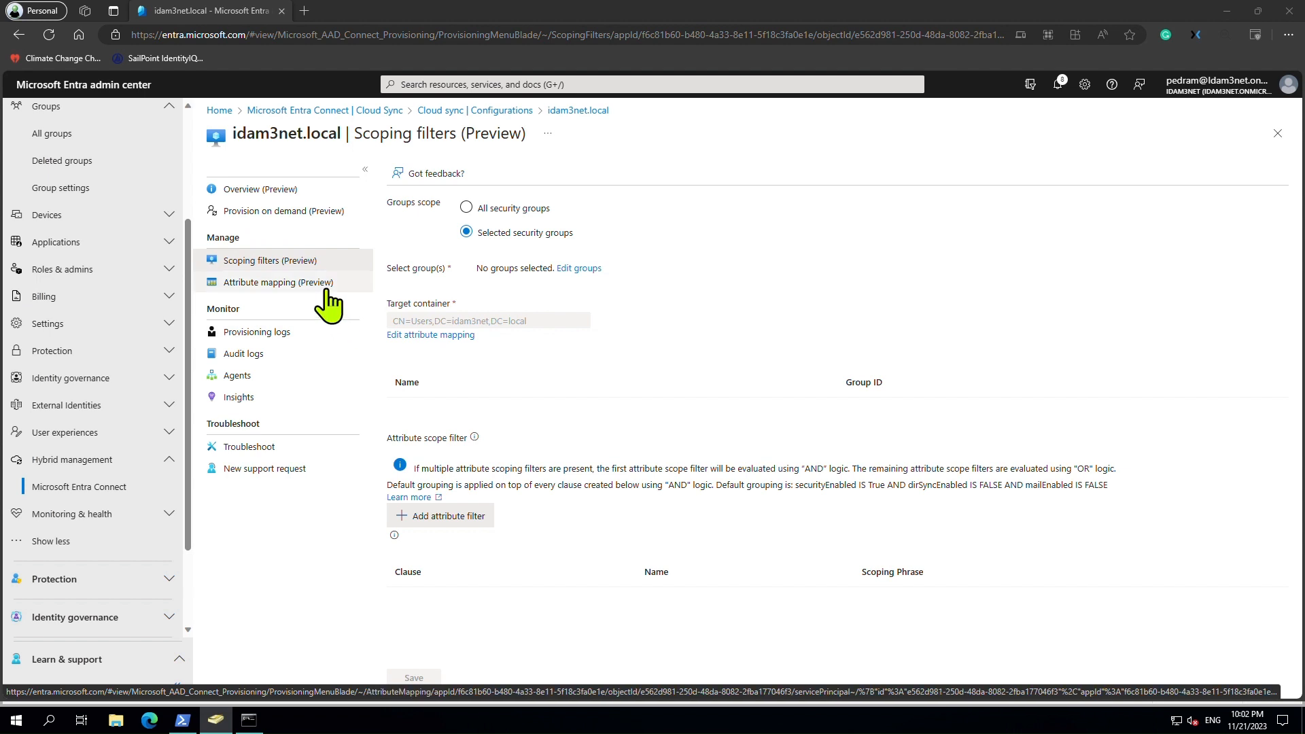
# Add a Constant mapping of CN=Users,DC=idam3net,DC=local to parentDistinguishedName and apply it.
pyautogui.click(280, 286)
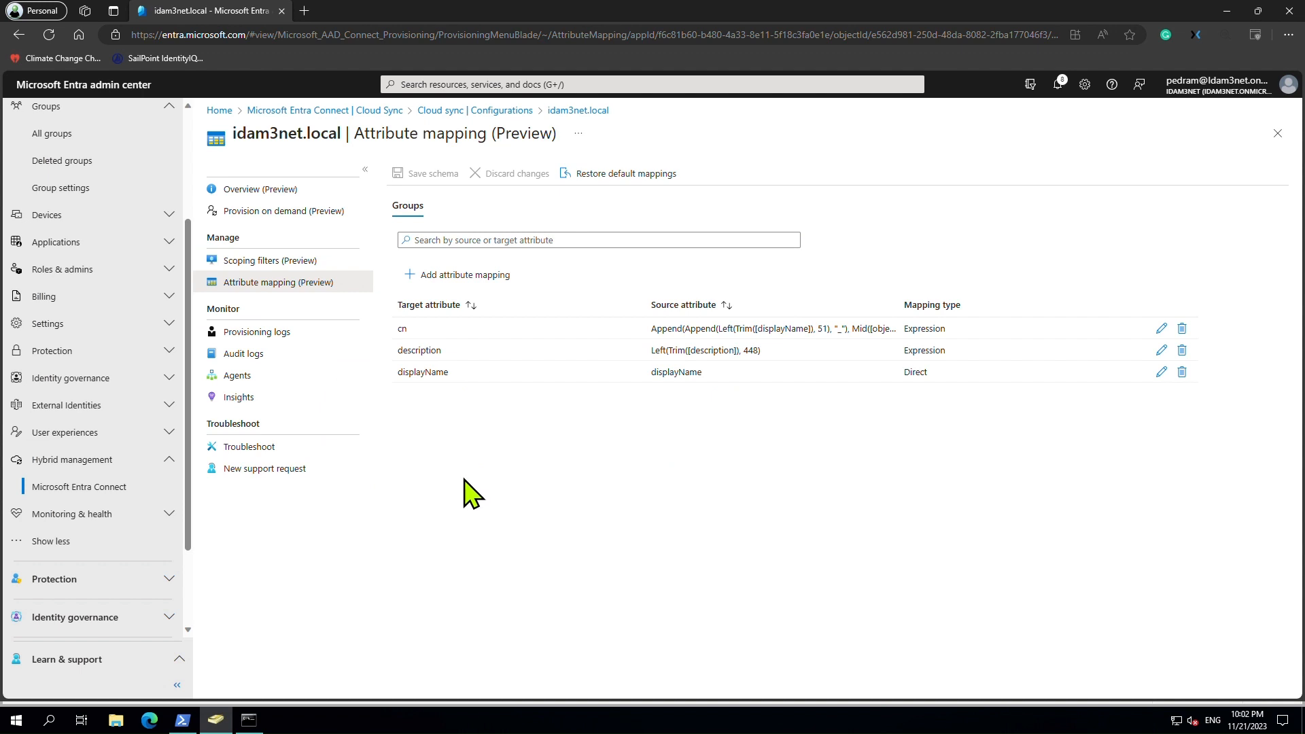
pyautogui.click(466, 286)
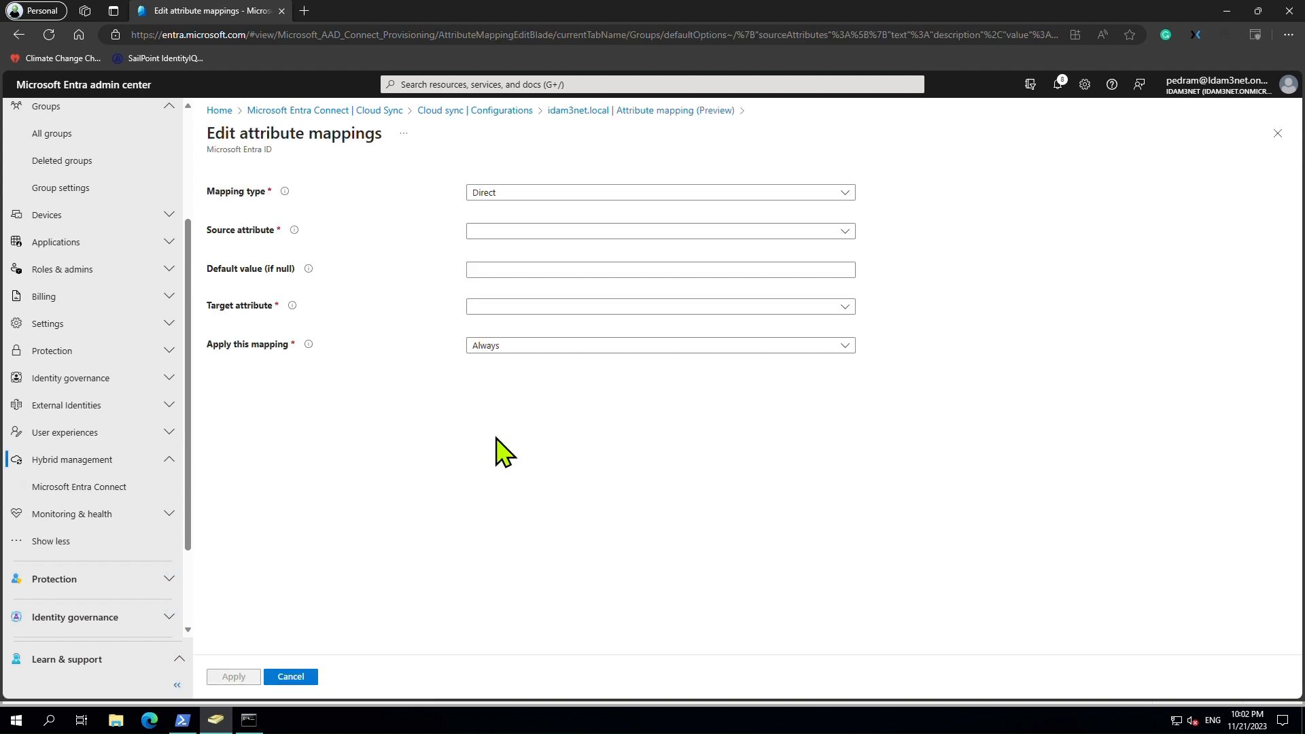
pyautogui.click(622, 194)
pyautogui.click(583, 261)
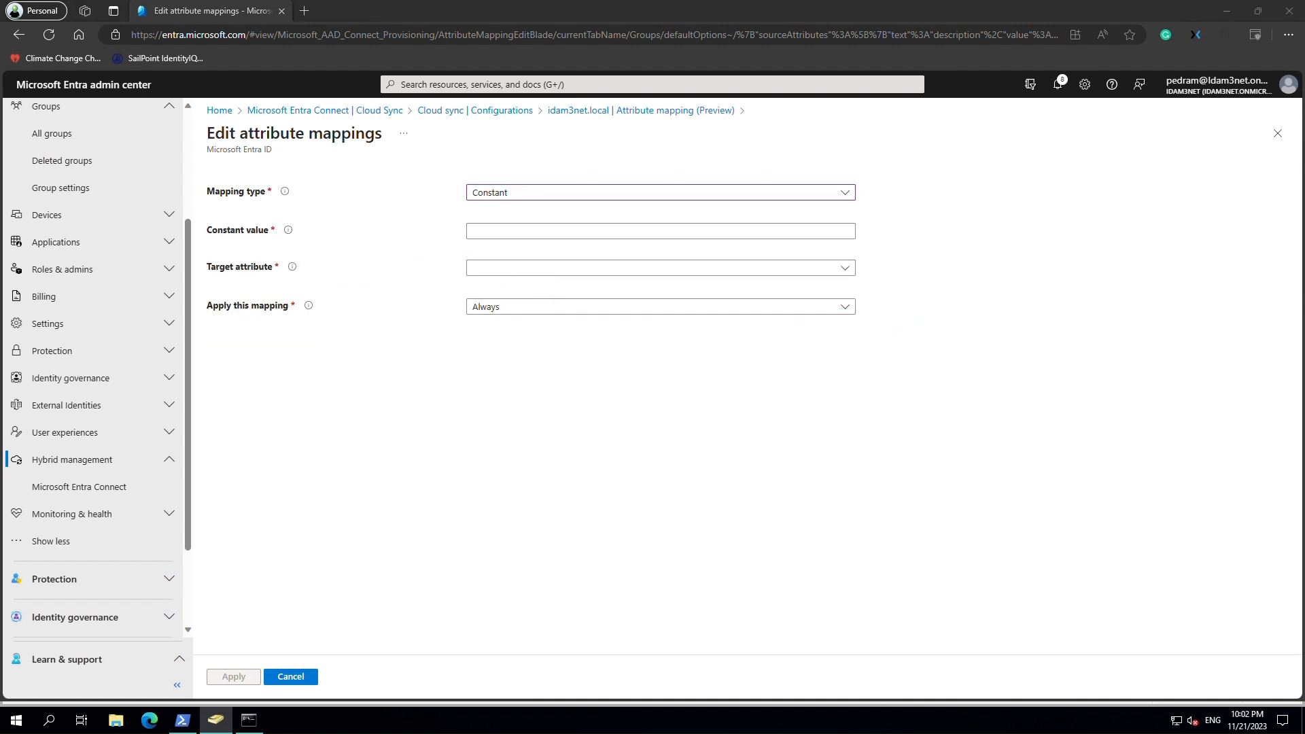
pyautogui.click(510, 232)
pyautogui.write('CN=Users,DC=idam3net,DC=local')
pyautogui.click(569, 268)
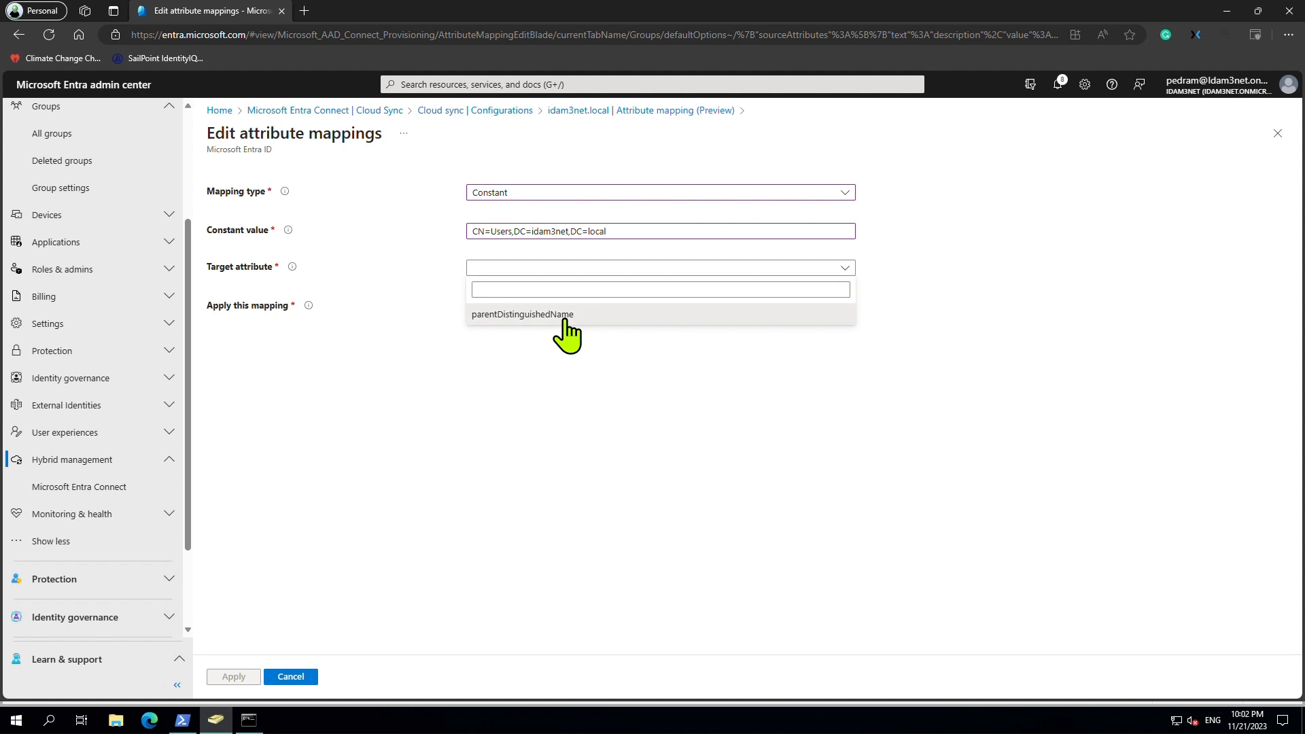
pyautogui.click(566, 314)
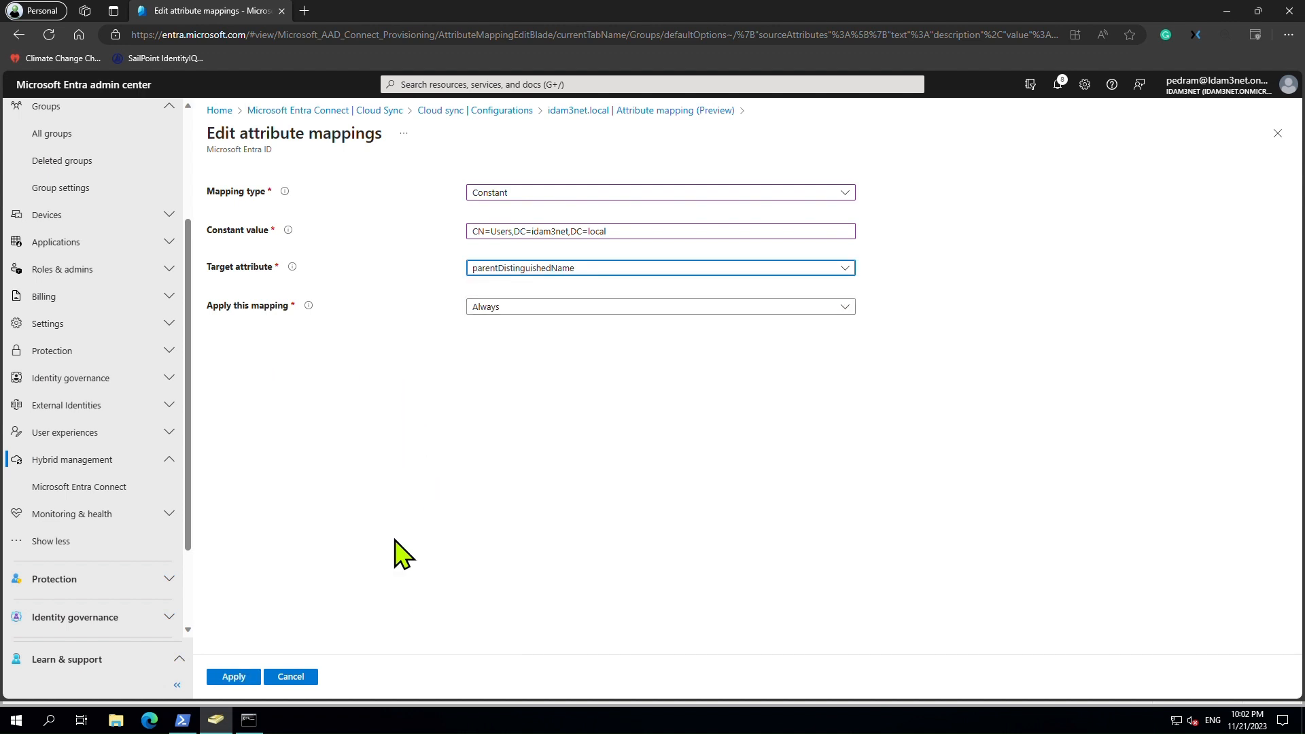
pyautogui.click(239, 677)
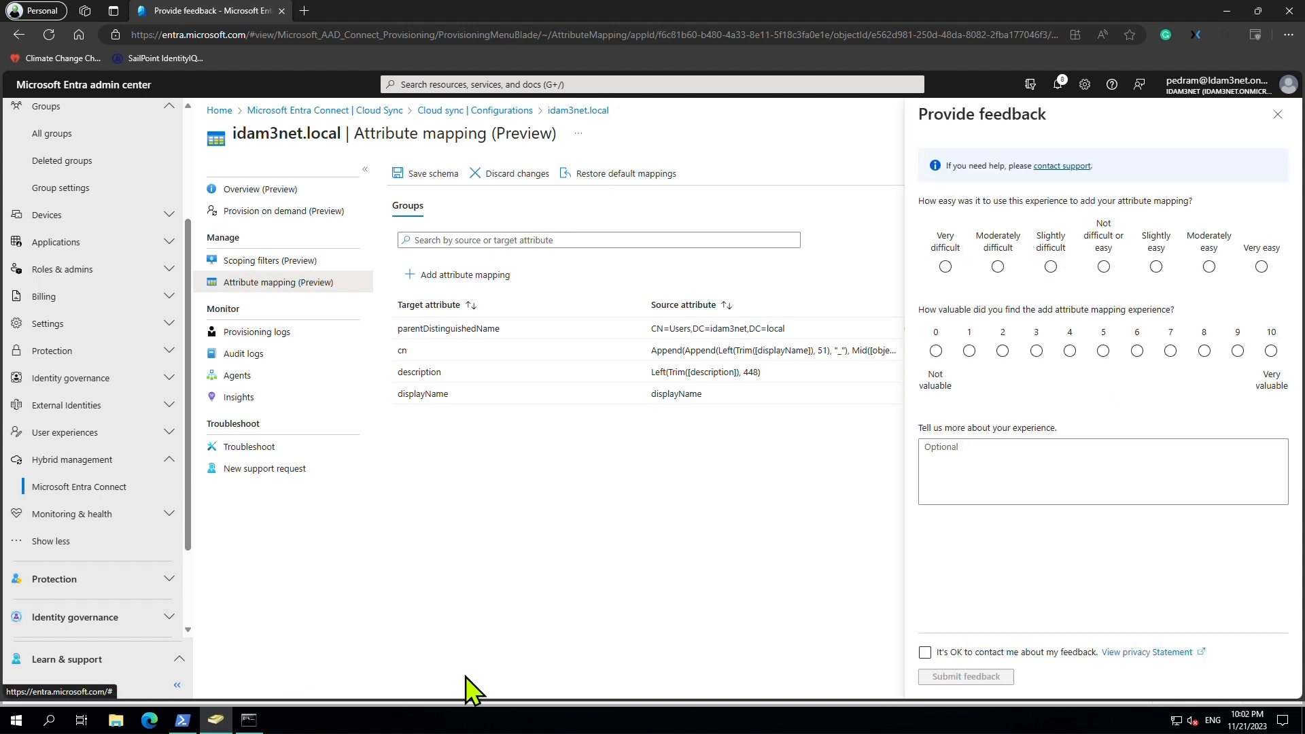
pyautogui.click(1277, 114)
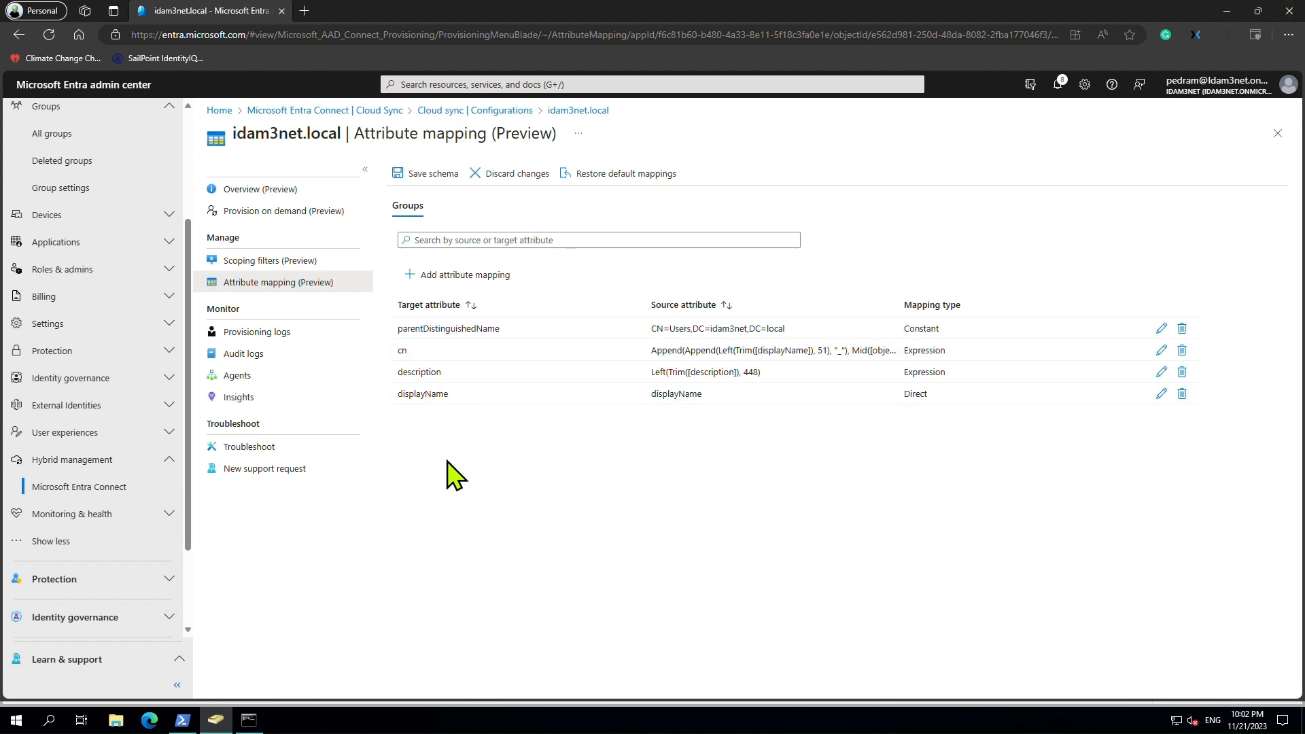
# Scope the sync groups to Testgroupwritebackcloudsync only, found by searching 'test'.
pyautogui.click(292, 264)
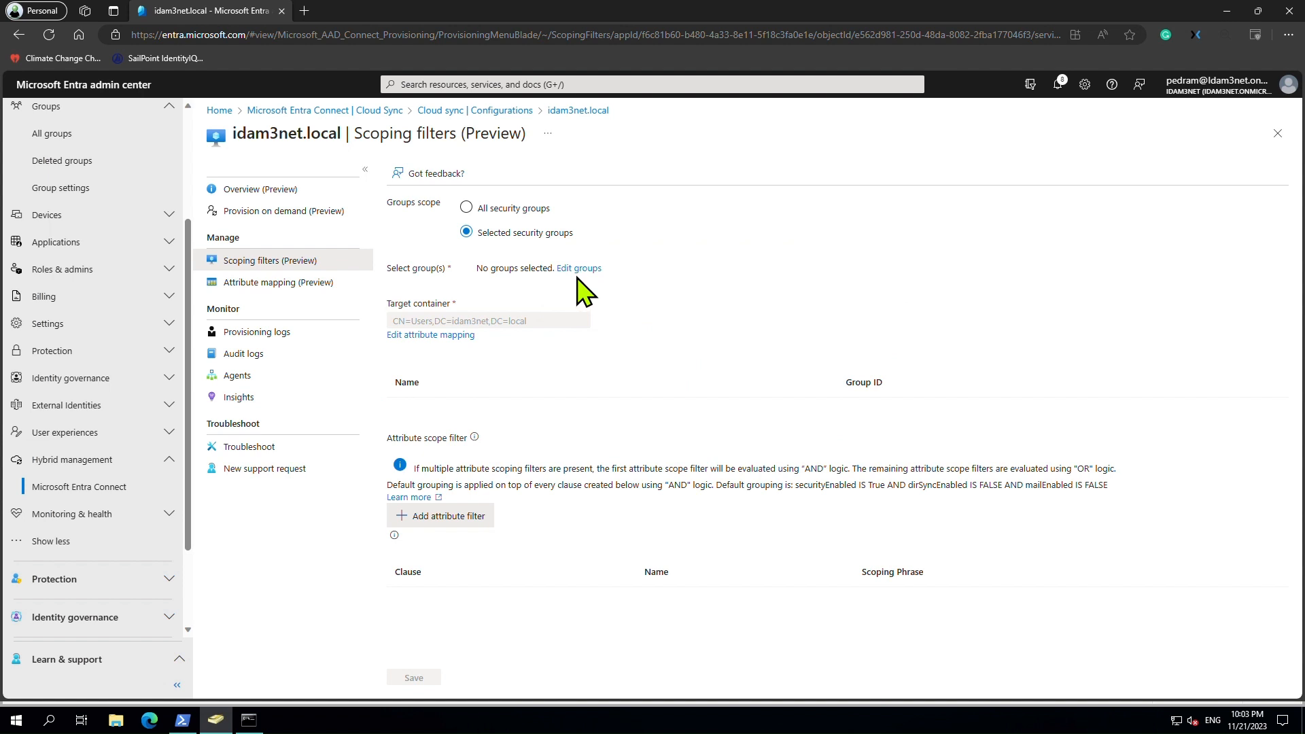
pyautogui.click(579, 269)
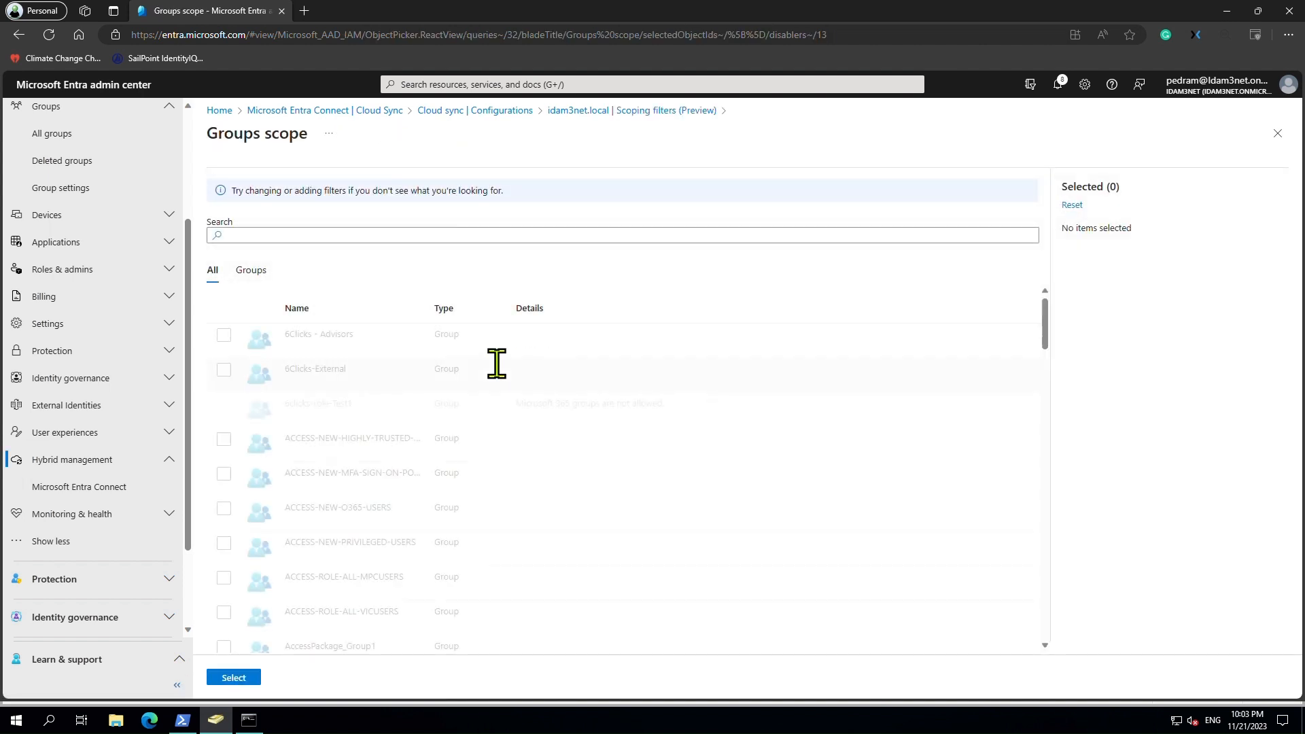
pyautogui.click(373, 235)
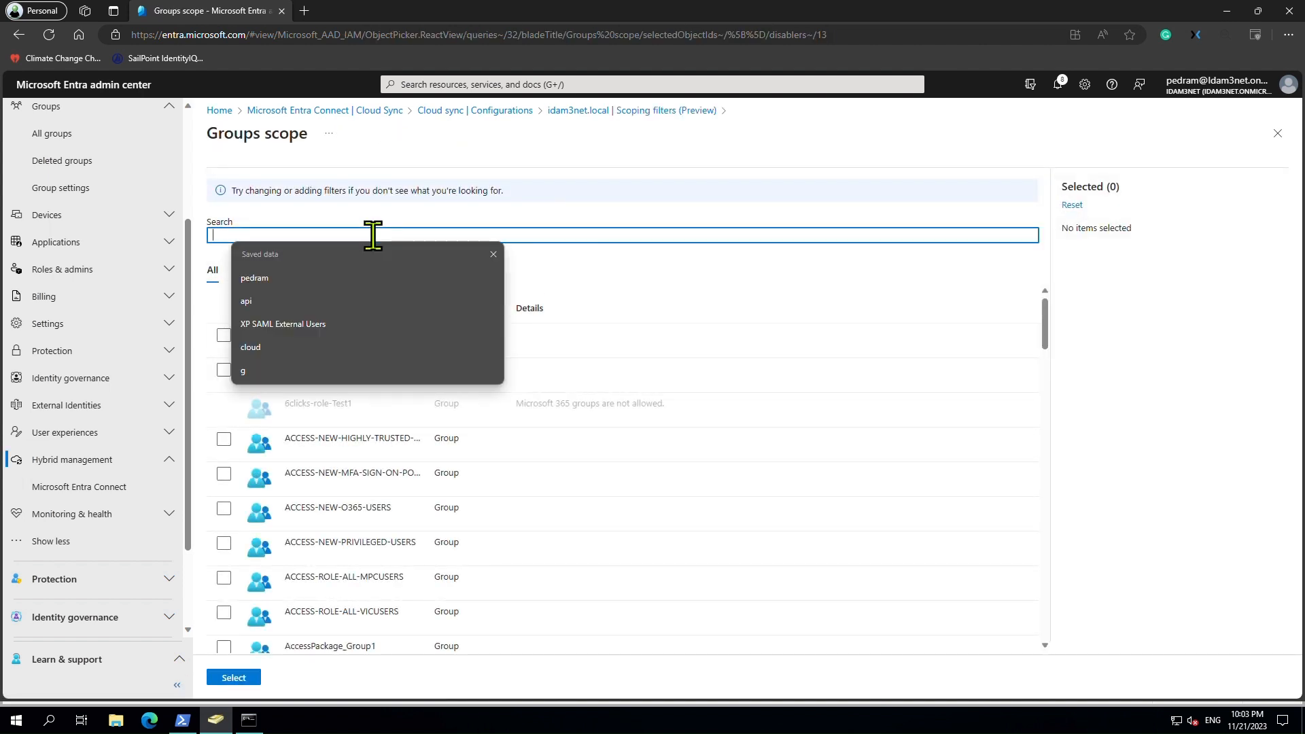
pyautogui.write('test')
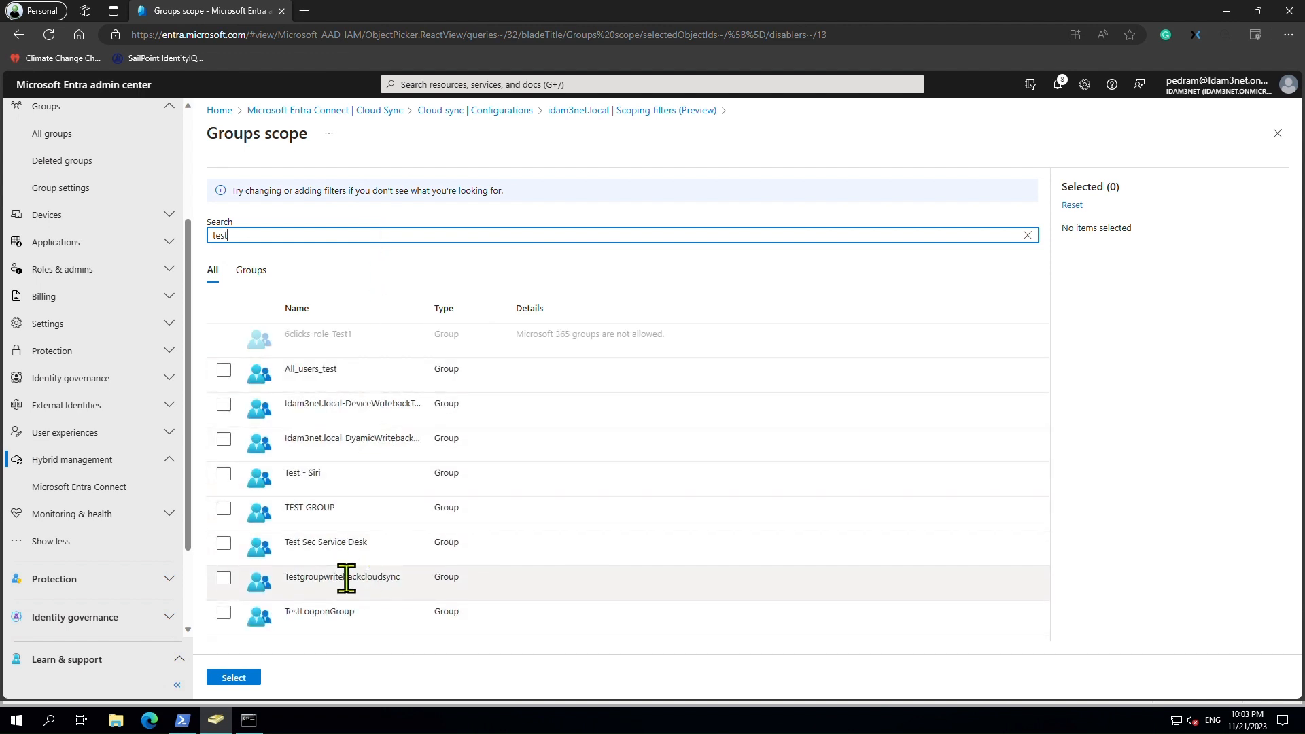
pyautogui.click(223, 579)
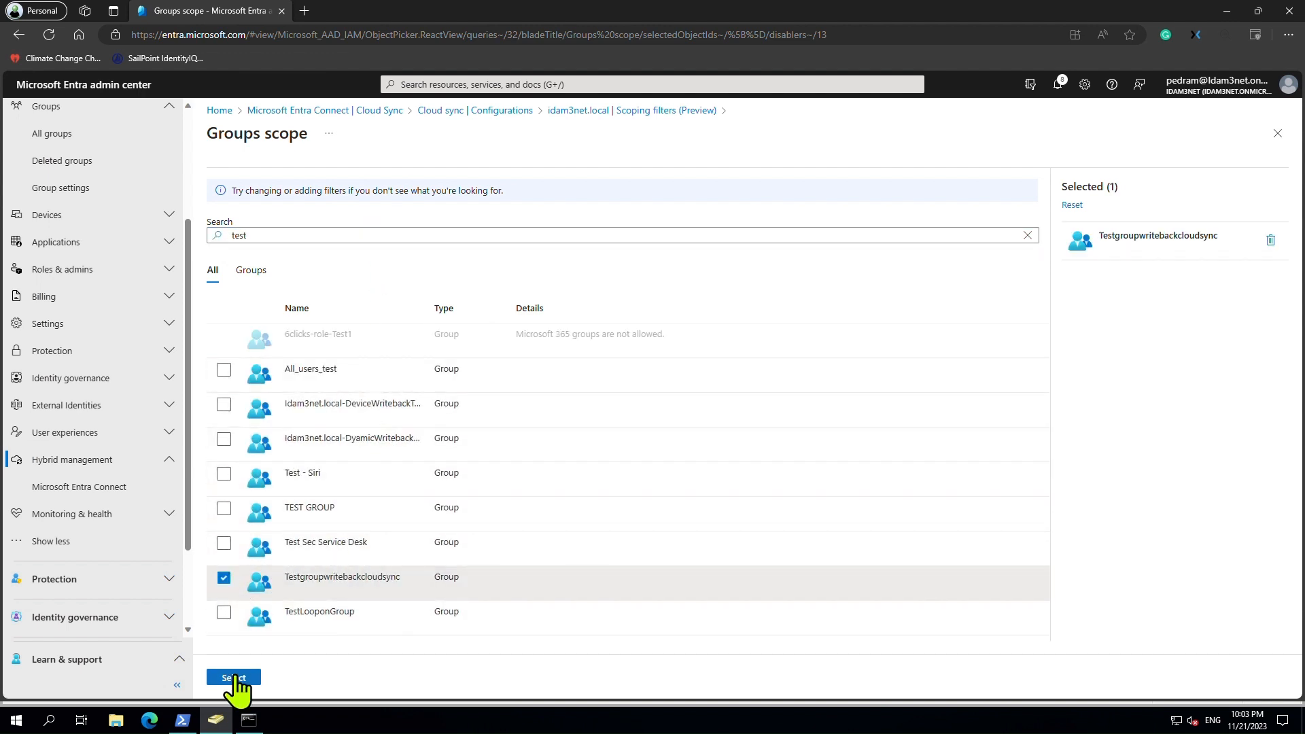
pyautogui.click(234, 678)
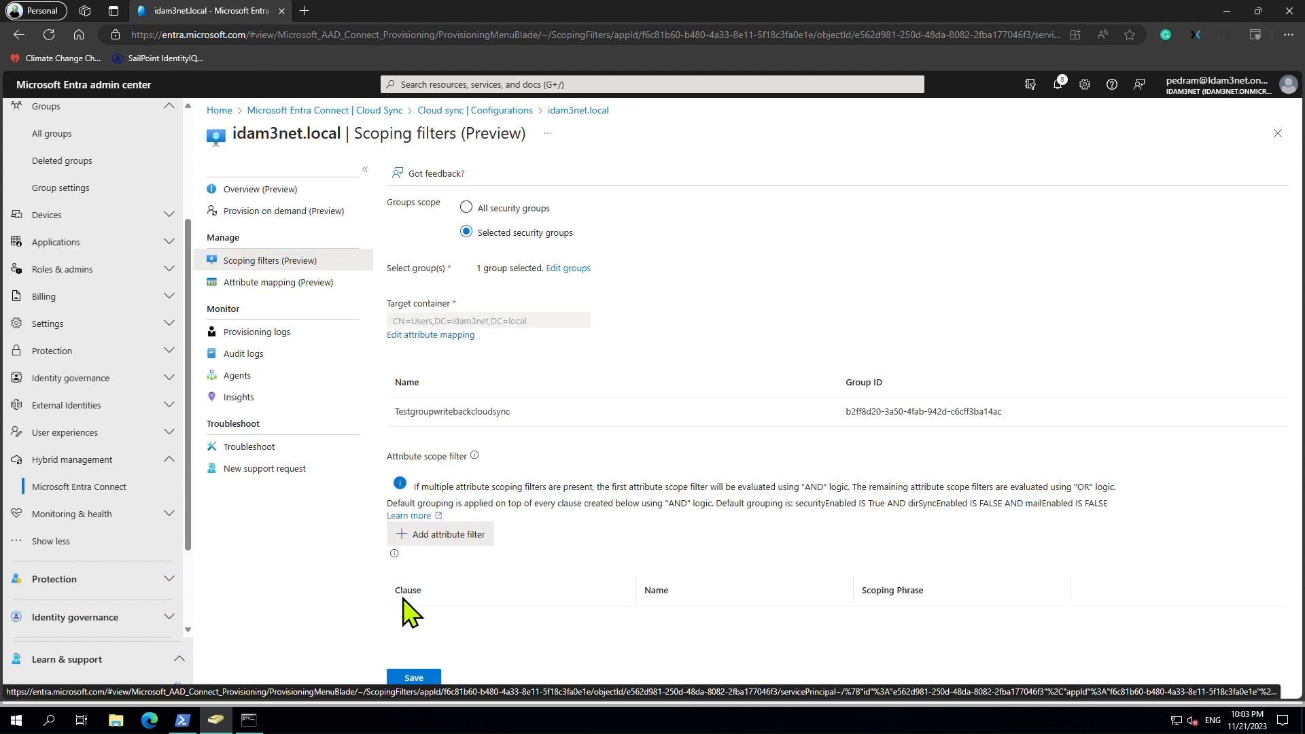
pyautogui.click(336, 212)
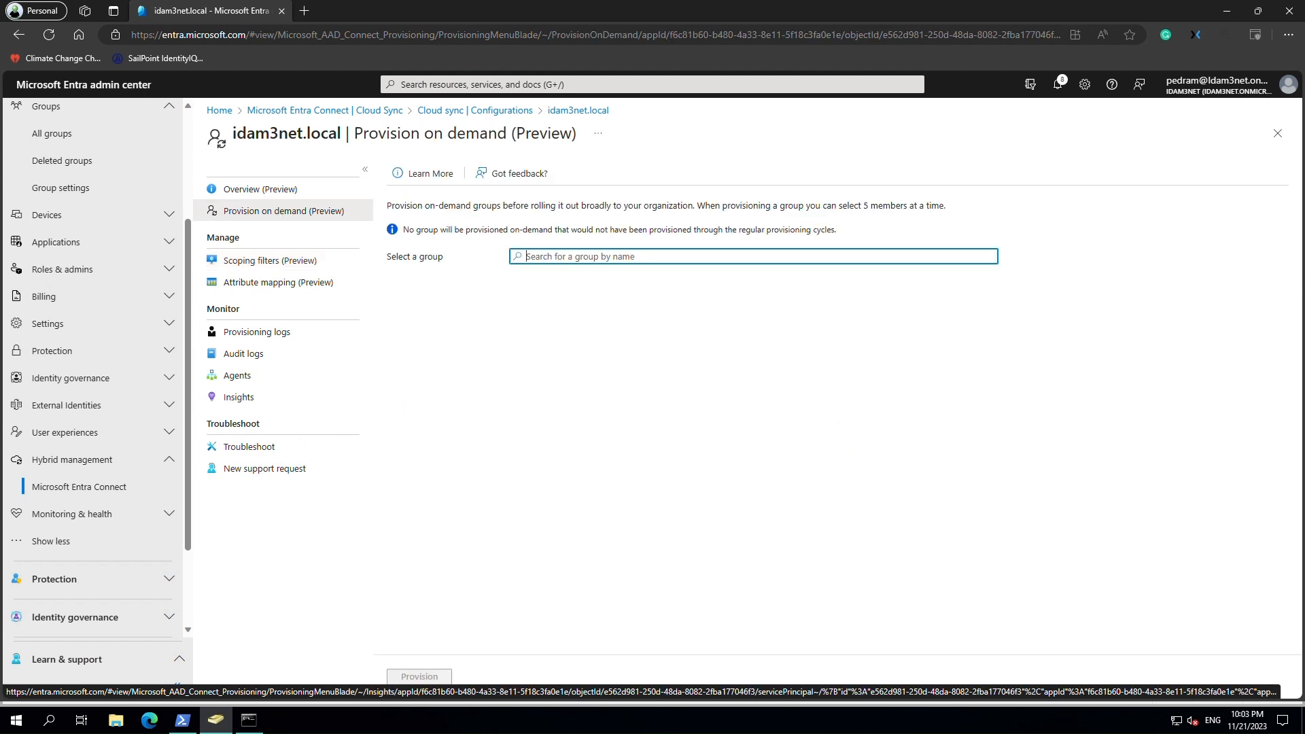
# Browse the AD Users container's groups, confirming no Testgroupwritebackcloudsync group exists yet.
pyautogui.click(208, 722)
pyautogui.click(209, 722)
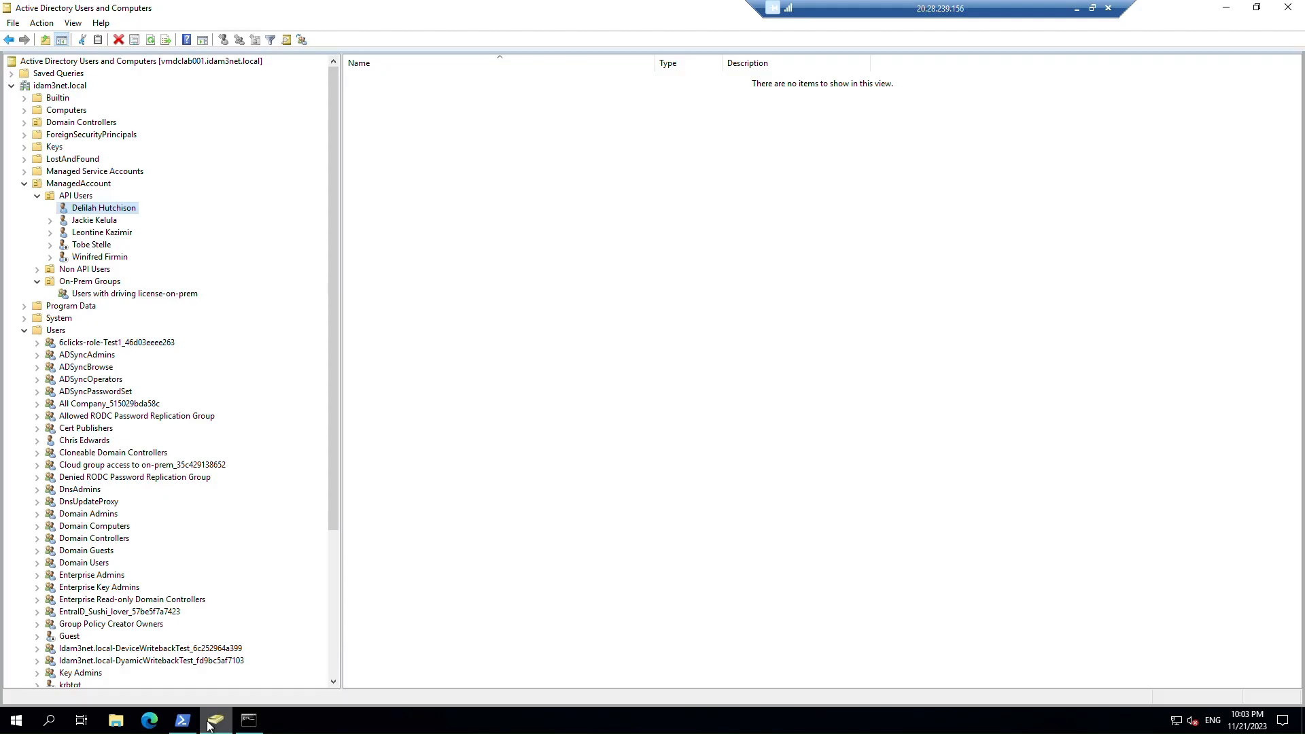
pyautogui.click(57, 331)
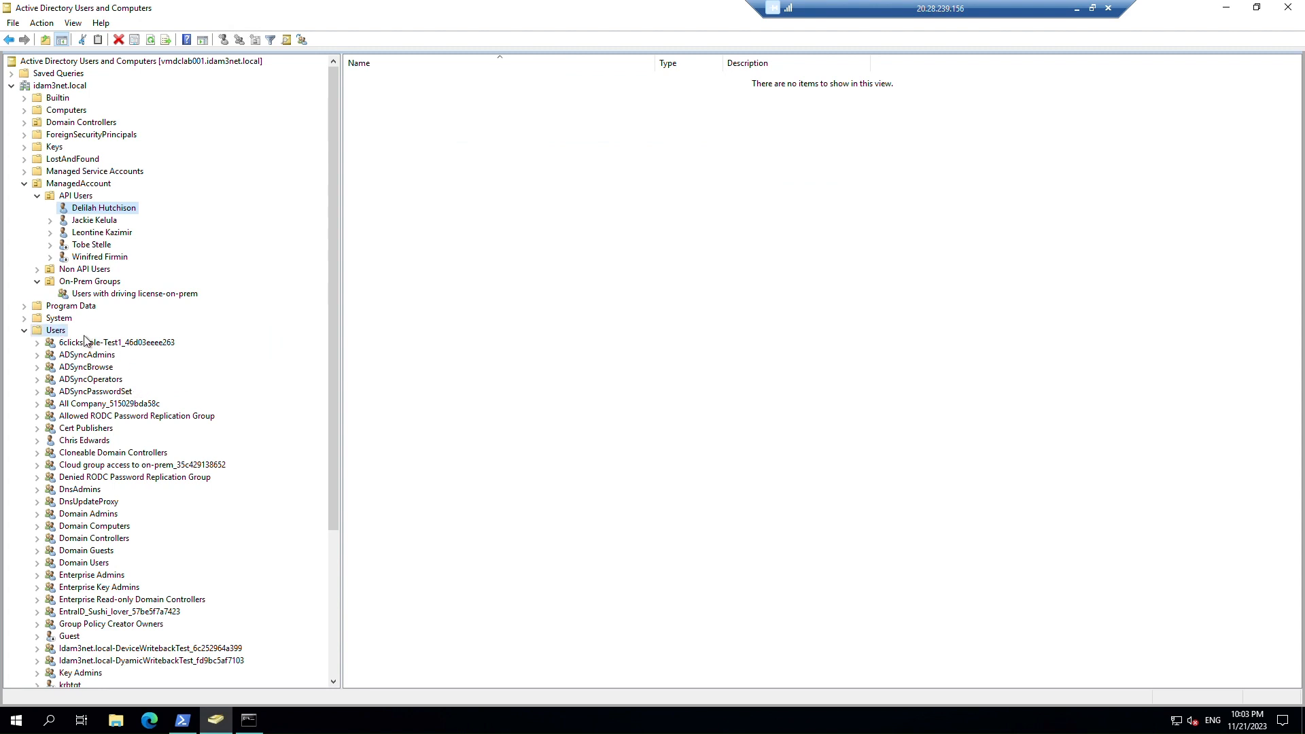
pyautogui.click(419, 221)
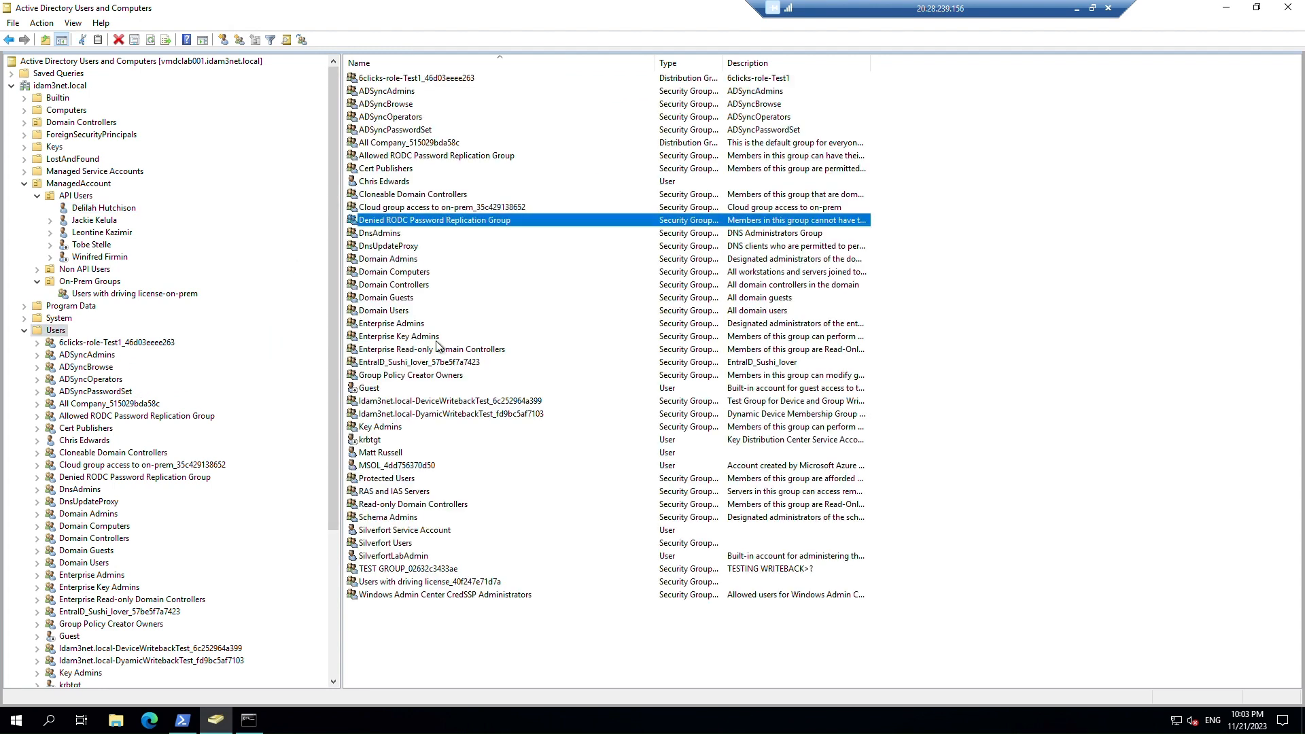
pyautogui.click(473, 145)
pyautogui.press('t')
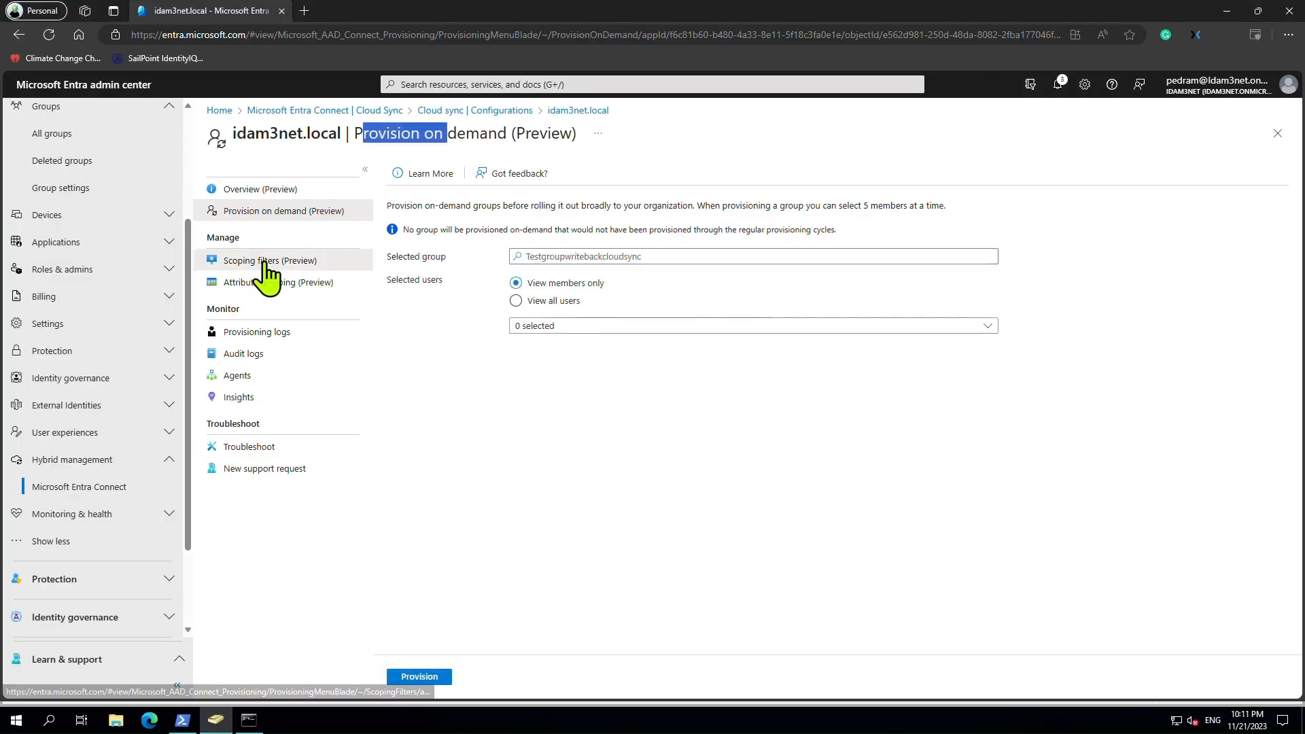
pyautogui.click(340, 259)
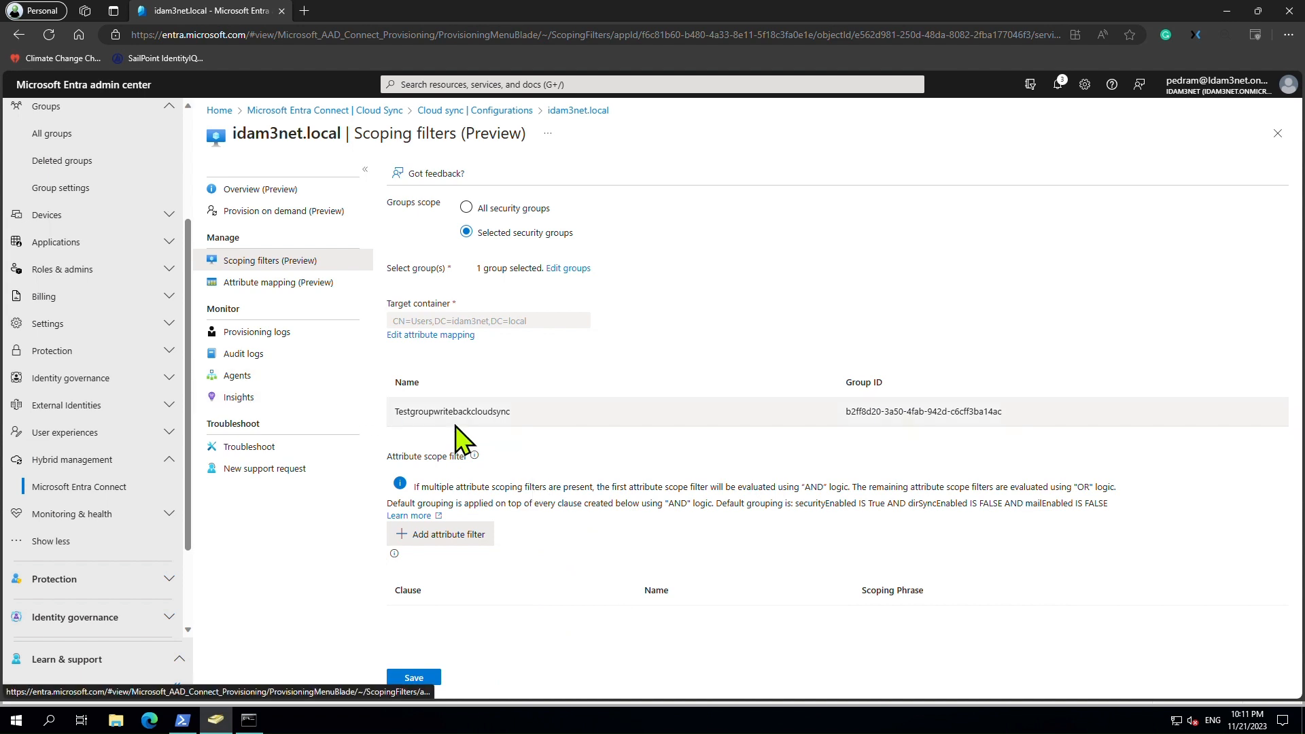
# Provision Testgroupwritebackcloudsync on demand by pasting its name and selecting the result.
pyautogui.click(289, 213)
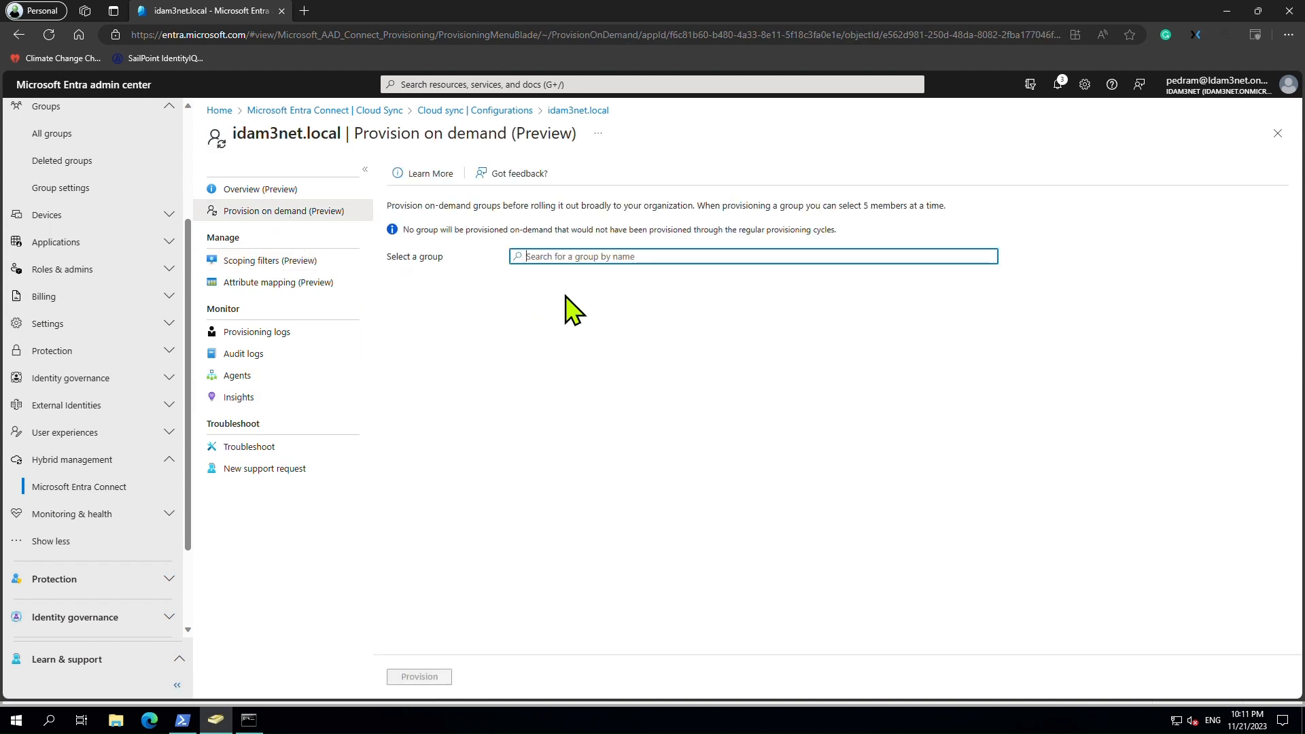
pyautogui.write('Testgroupwritebackcloudsync')
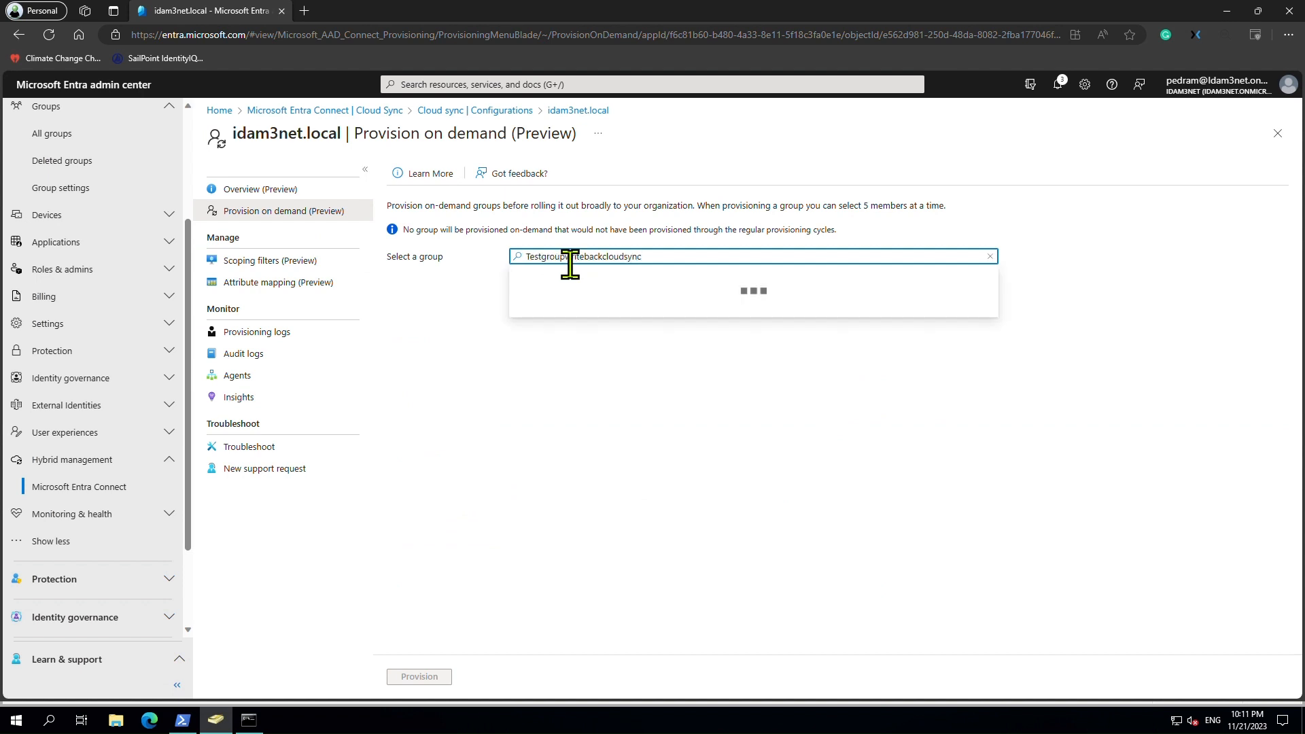
pyautogui.click(585, 306)
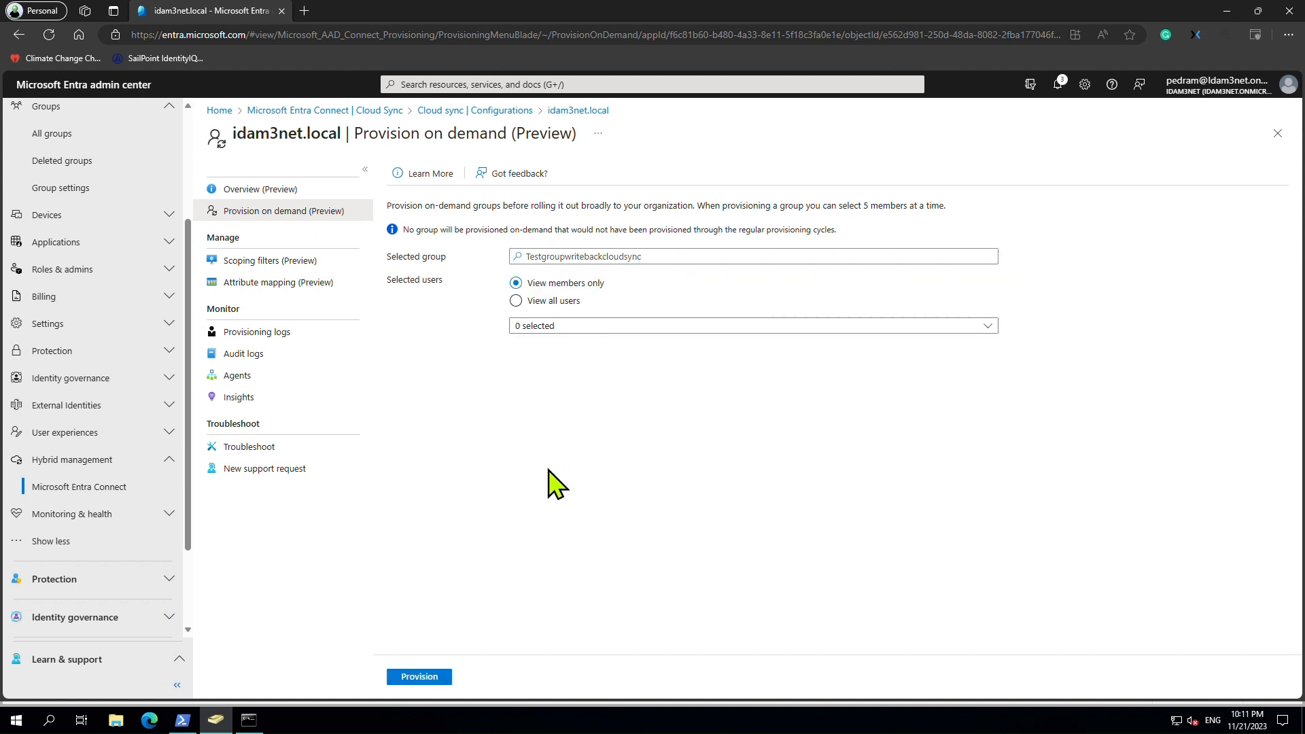
pyautogui.click(410, 677)
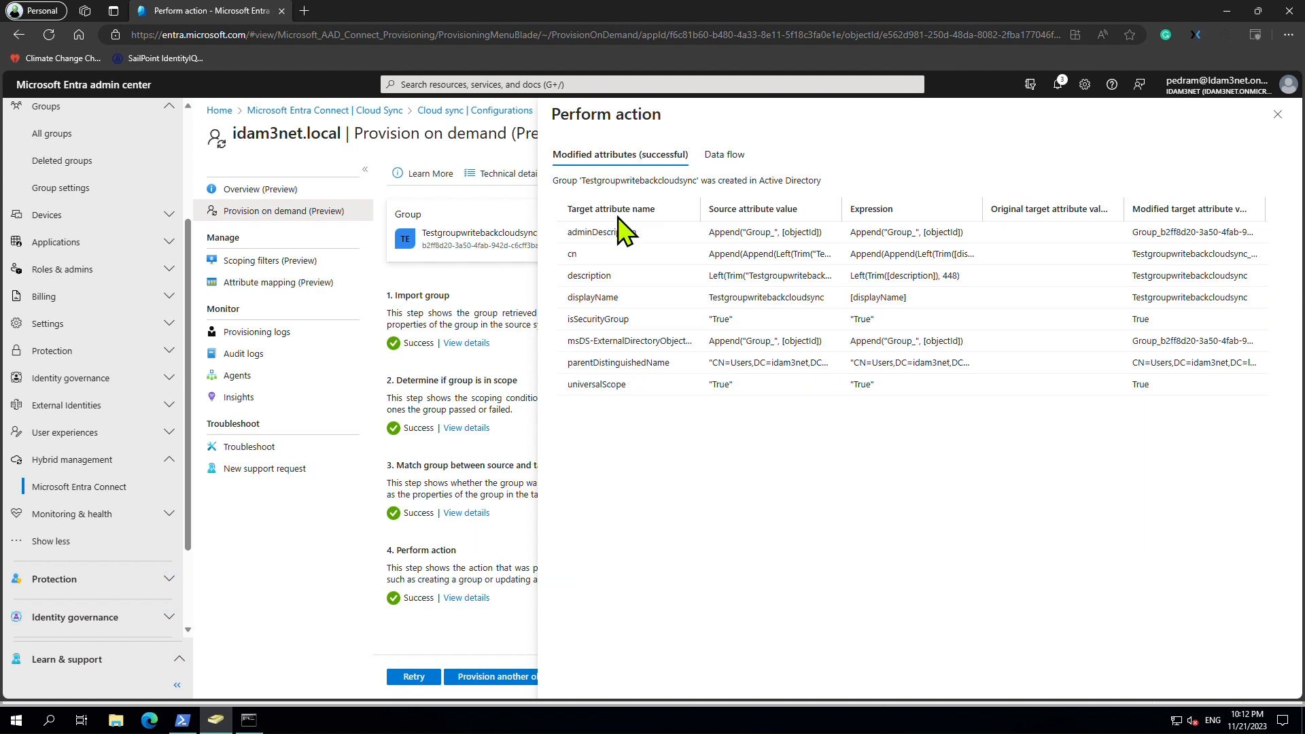
# Inspect the adminDescription data-flow expression's Group_ prefix, then close the provisioning results.
pyautogui.click(739, 156)
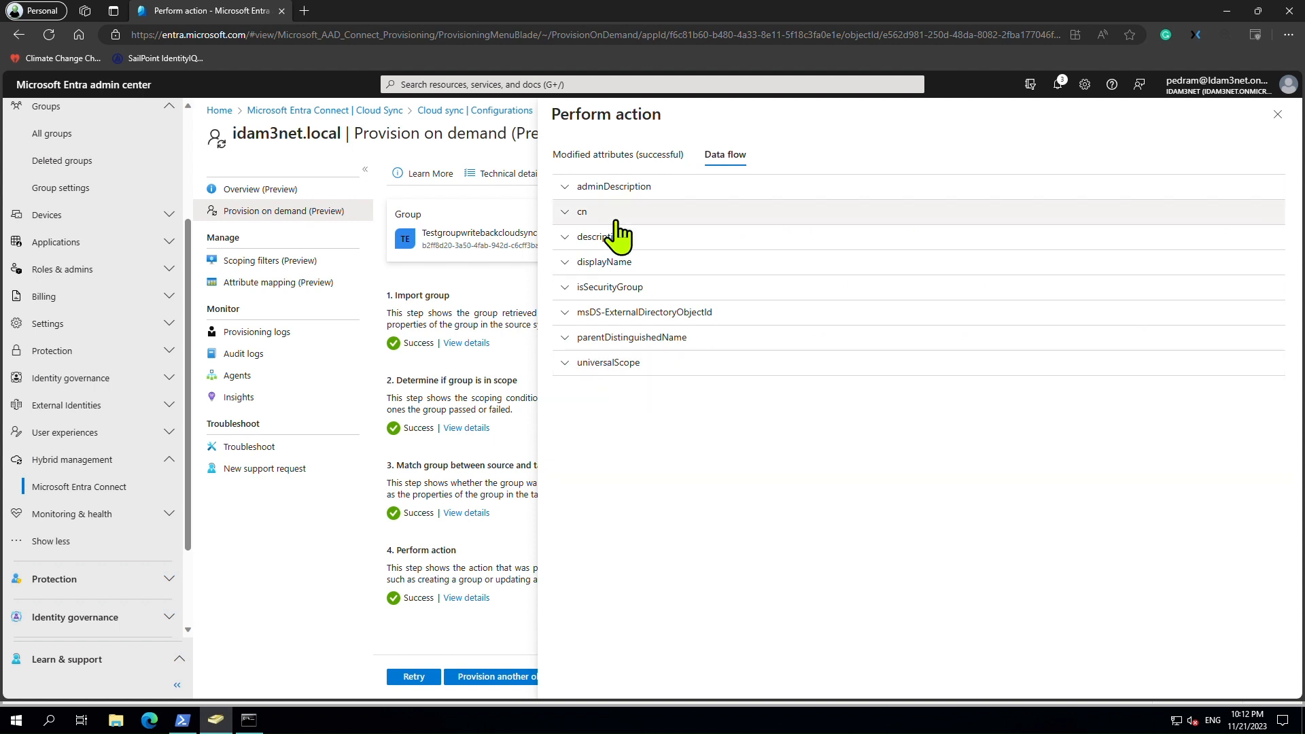
pyautogui.click(567, 194)
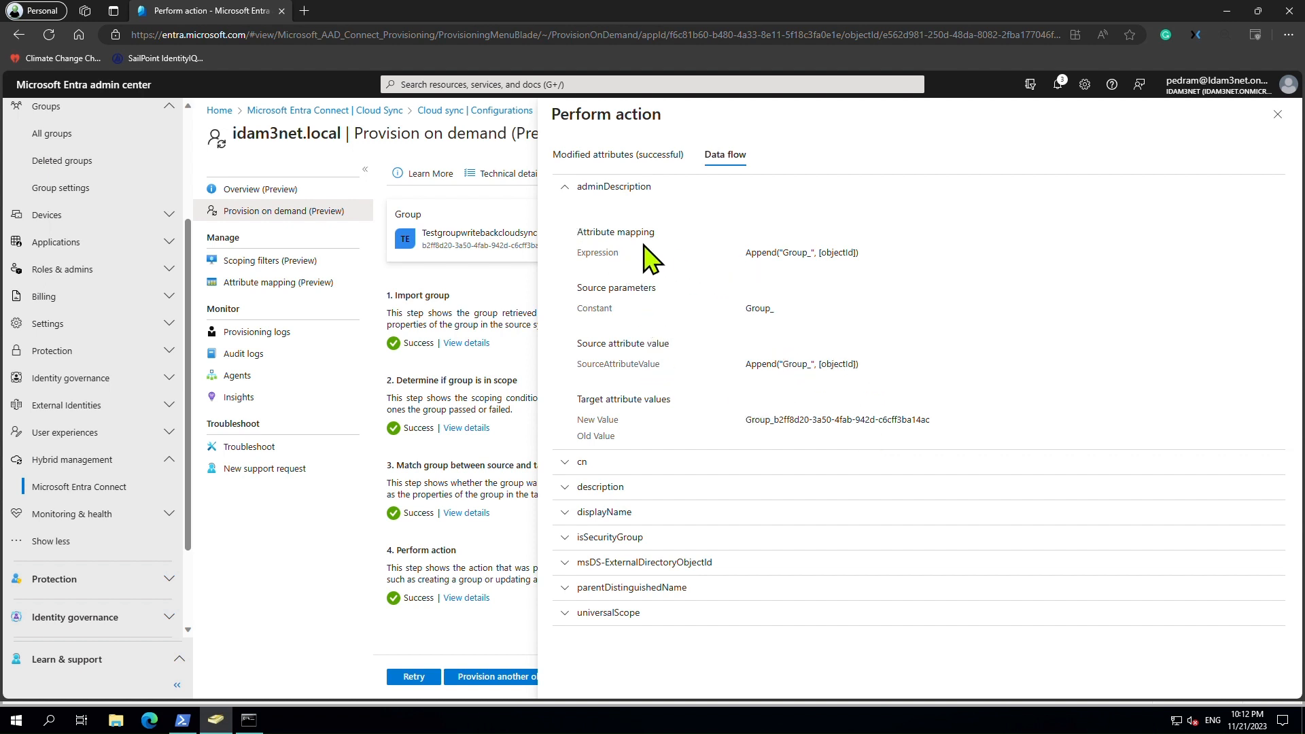
pyautogui.moveTo(783, 253); pyautogui.dragTo(823, 253)
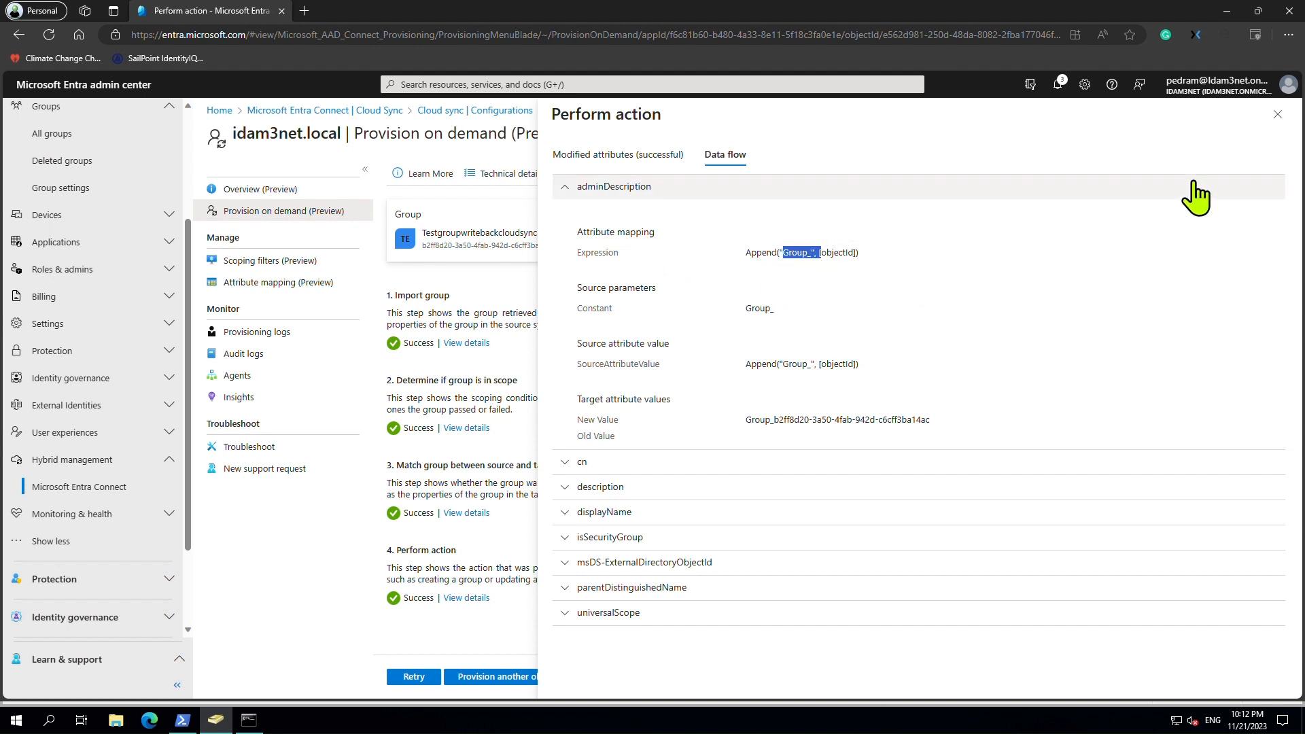
pyautogui.click(1278, 114)
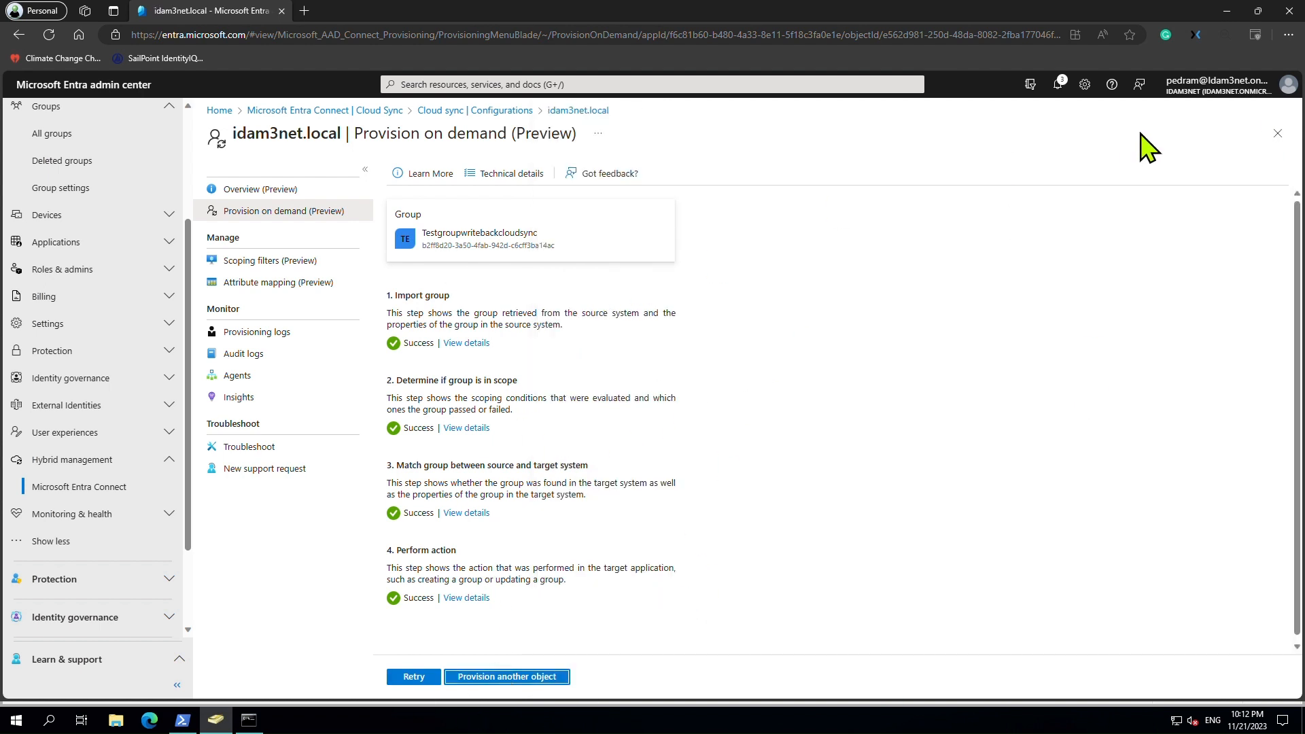
pyautogui.click(224, 727)
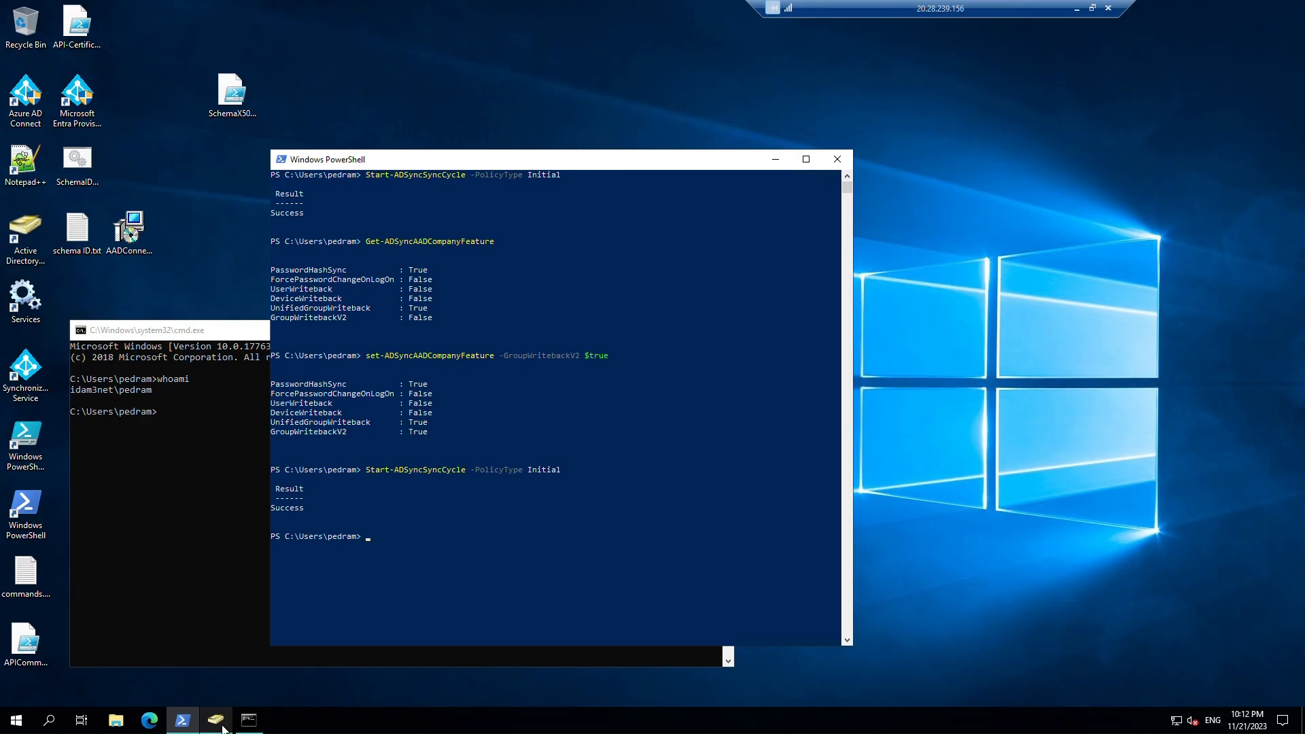
# Refresh Users and view Member Of for the new Testgroupwritebackcloudsync_c6cff3ba14ac group.
pyautogui.click(224, 729)
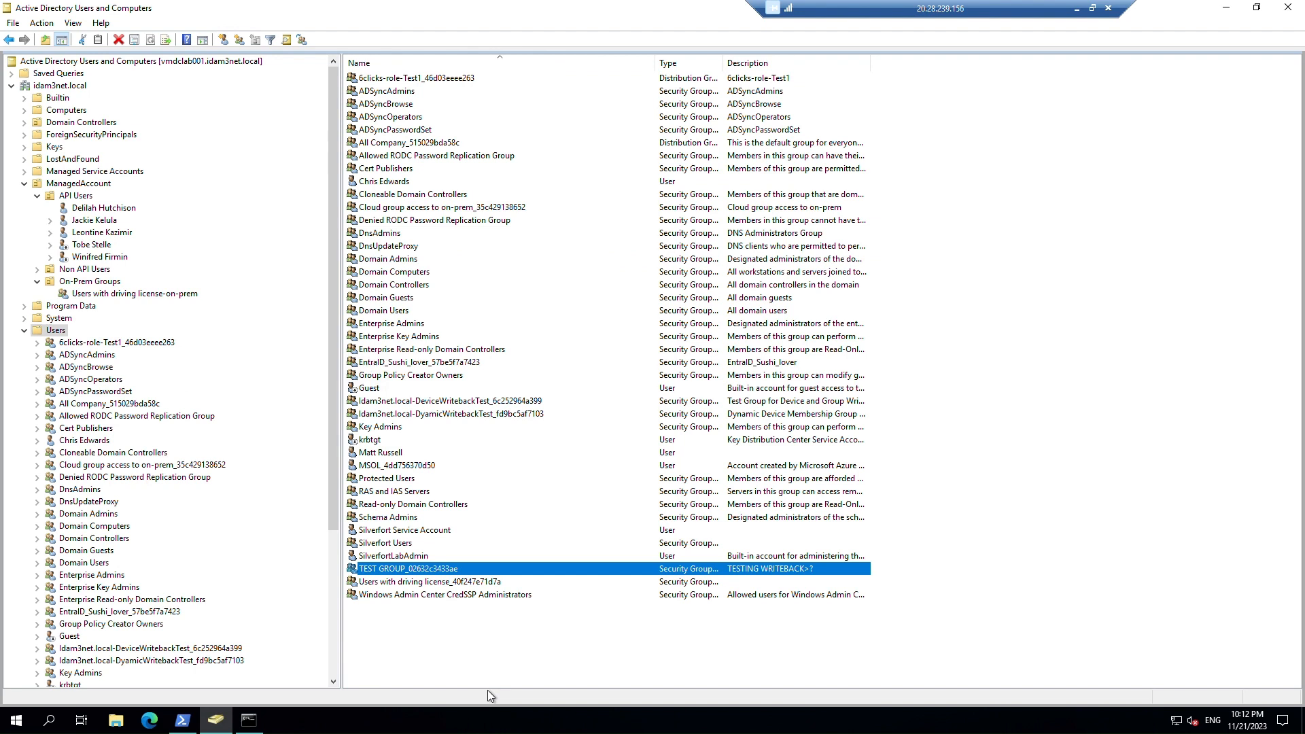
pyautogui.click(518, 655)
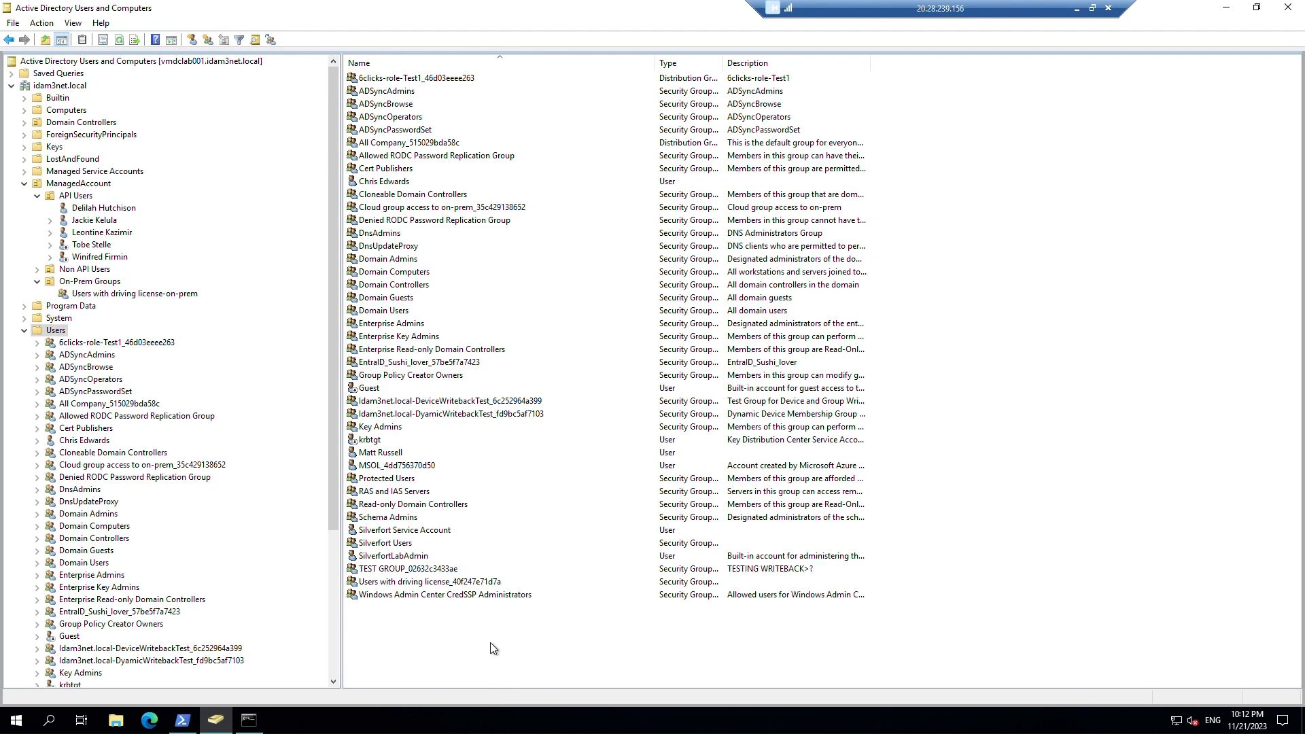
pyautogui.press('F5')
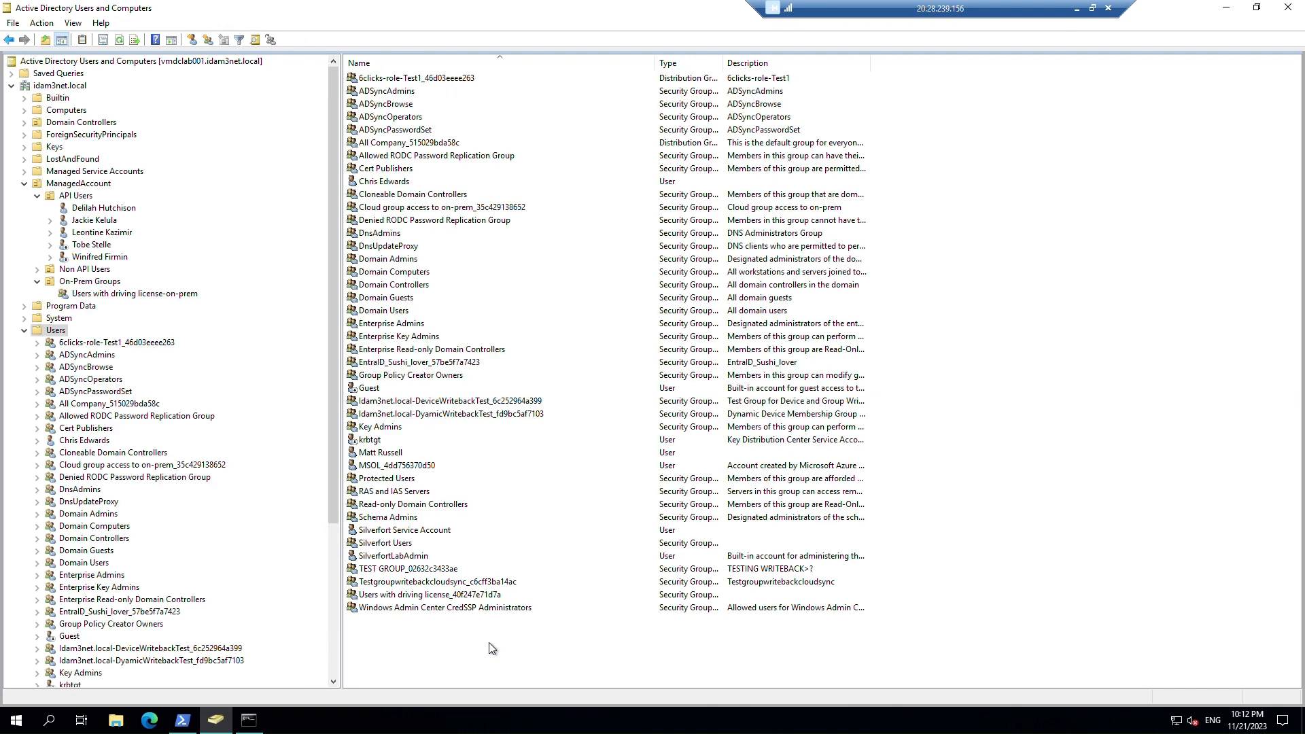
pyautogui.click(452, 583)
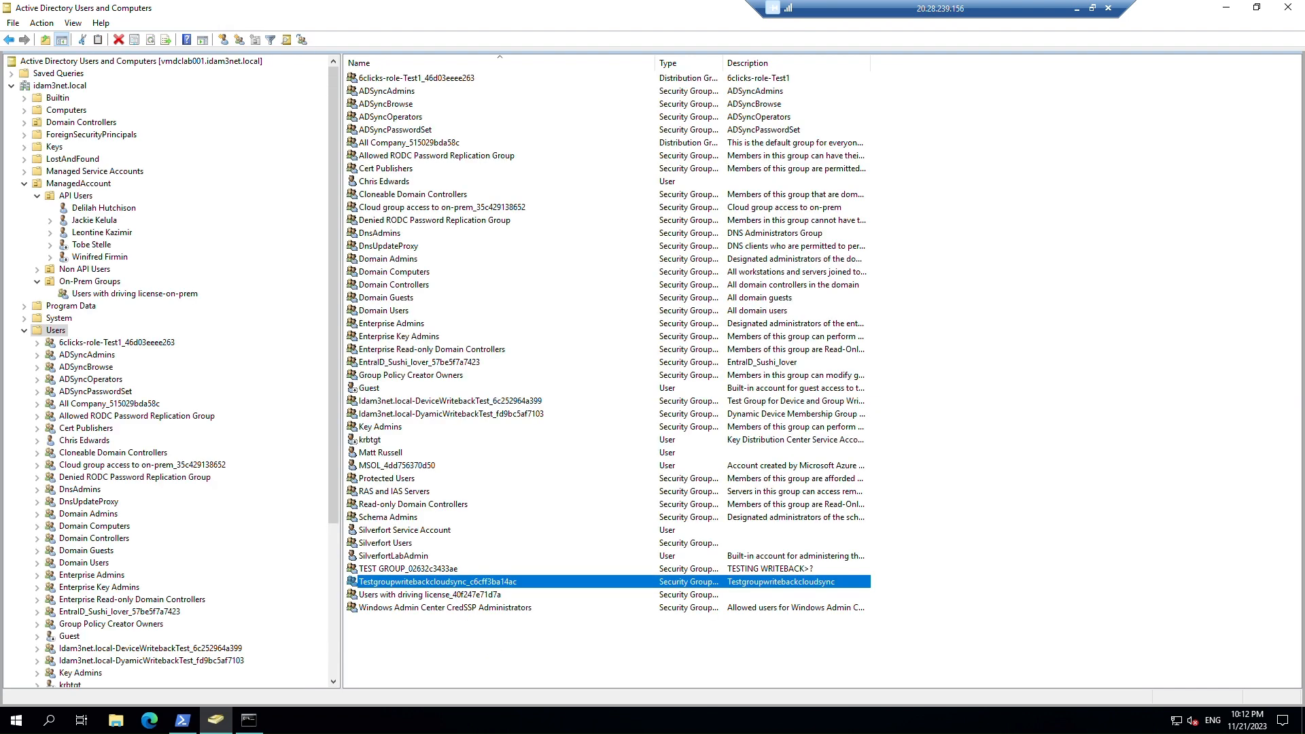
pyautogui.rightClick(447, 589)
pyautogui.click(489, 561)
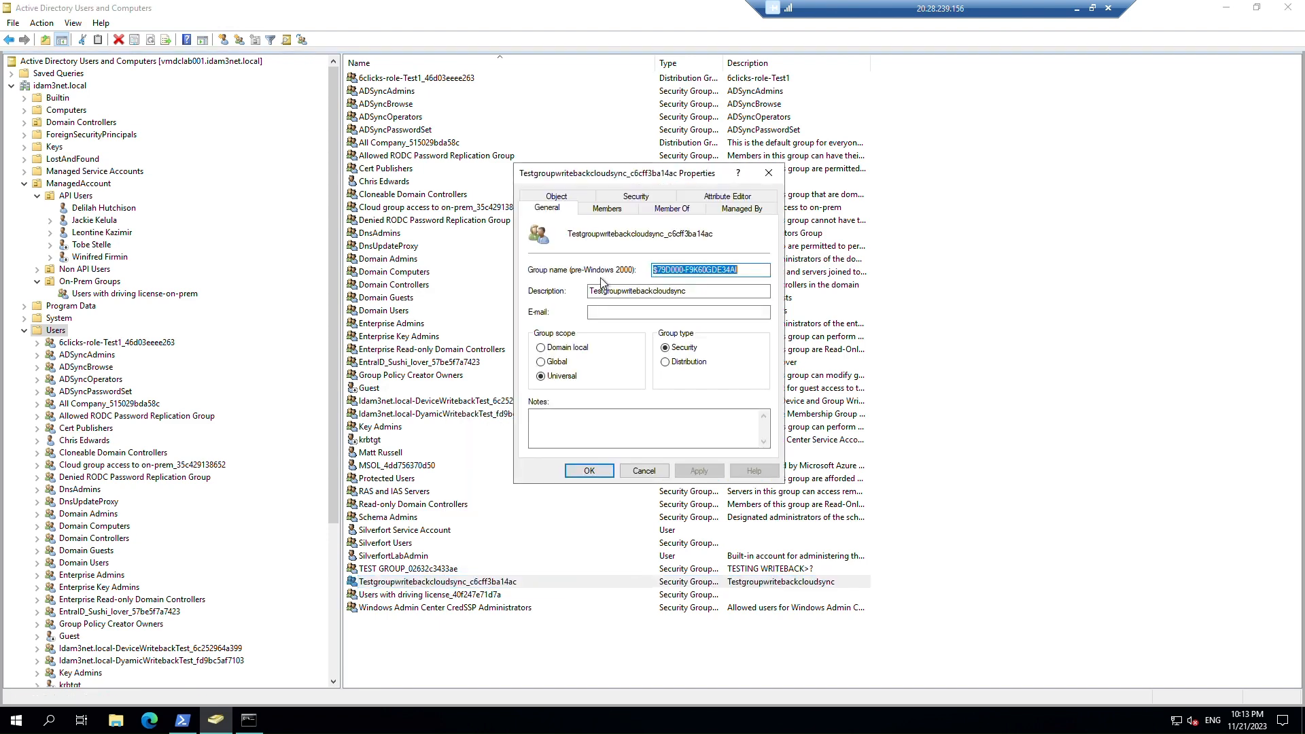
pyautogui.click(608, 209)
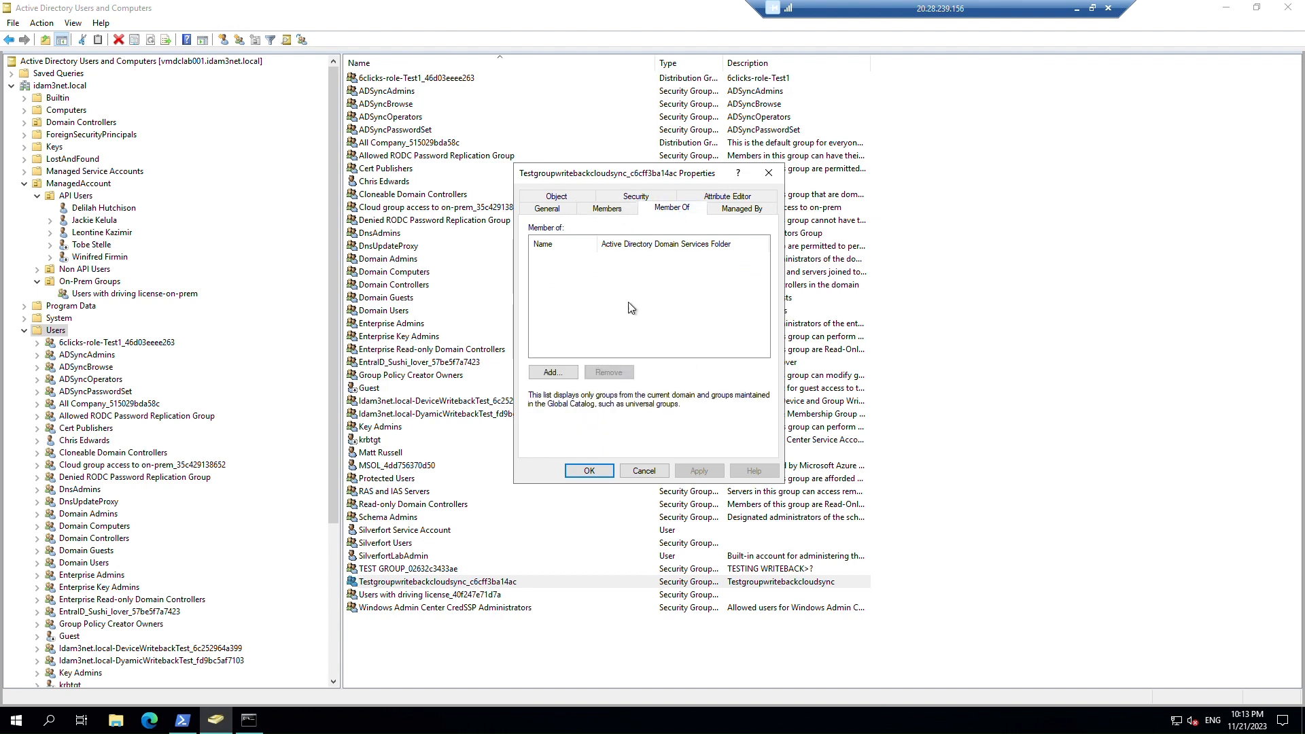
pyautogui.click(625, 472)
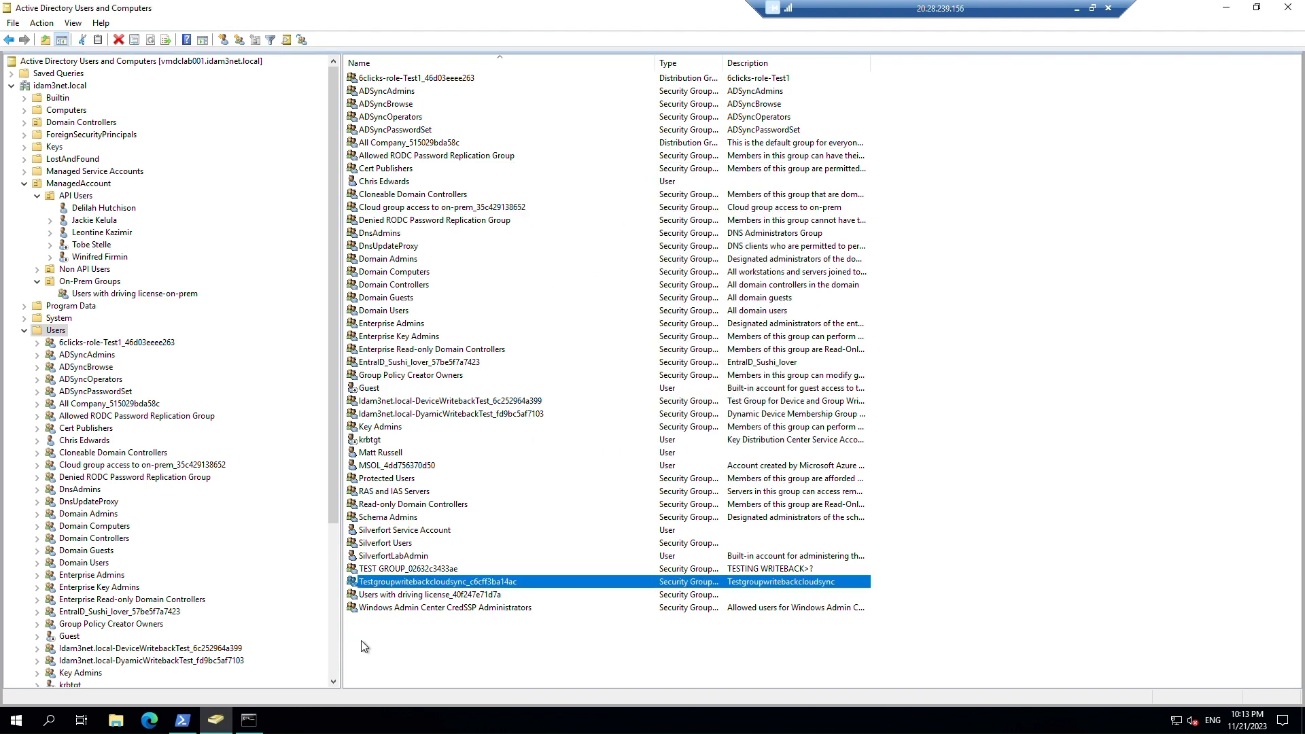